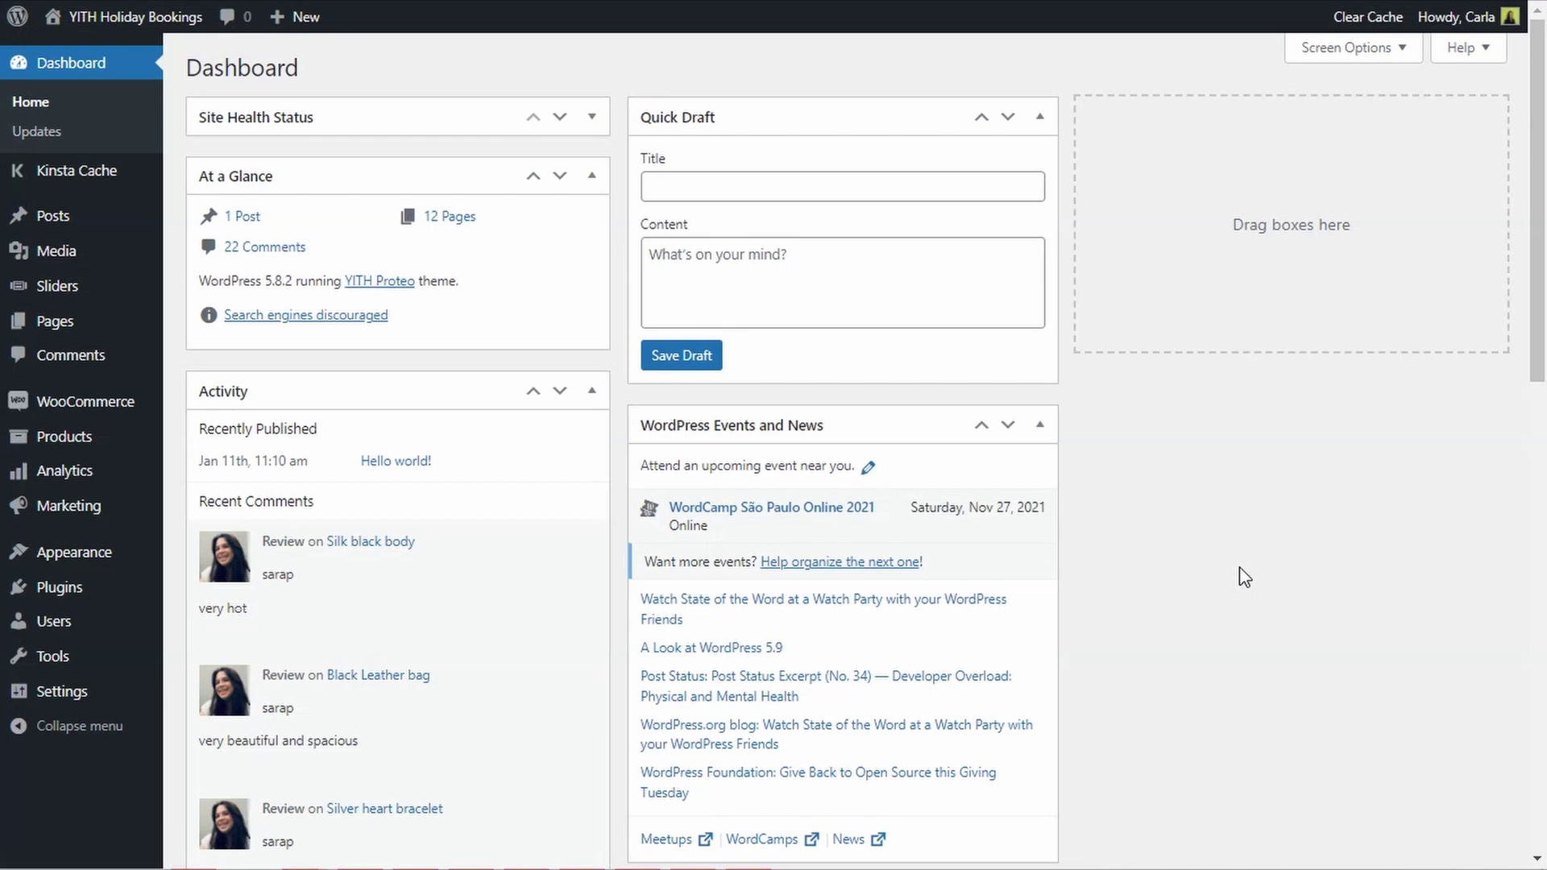
- Search the installed plugins for "booking" and activate YITH Booking and Appointment for WooCommerce Premium
mouse_move(72, 587)
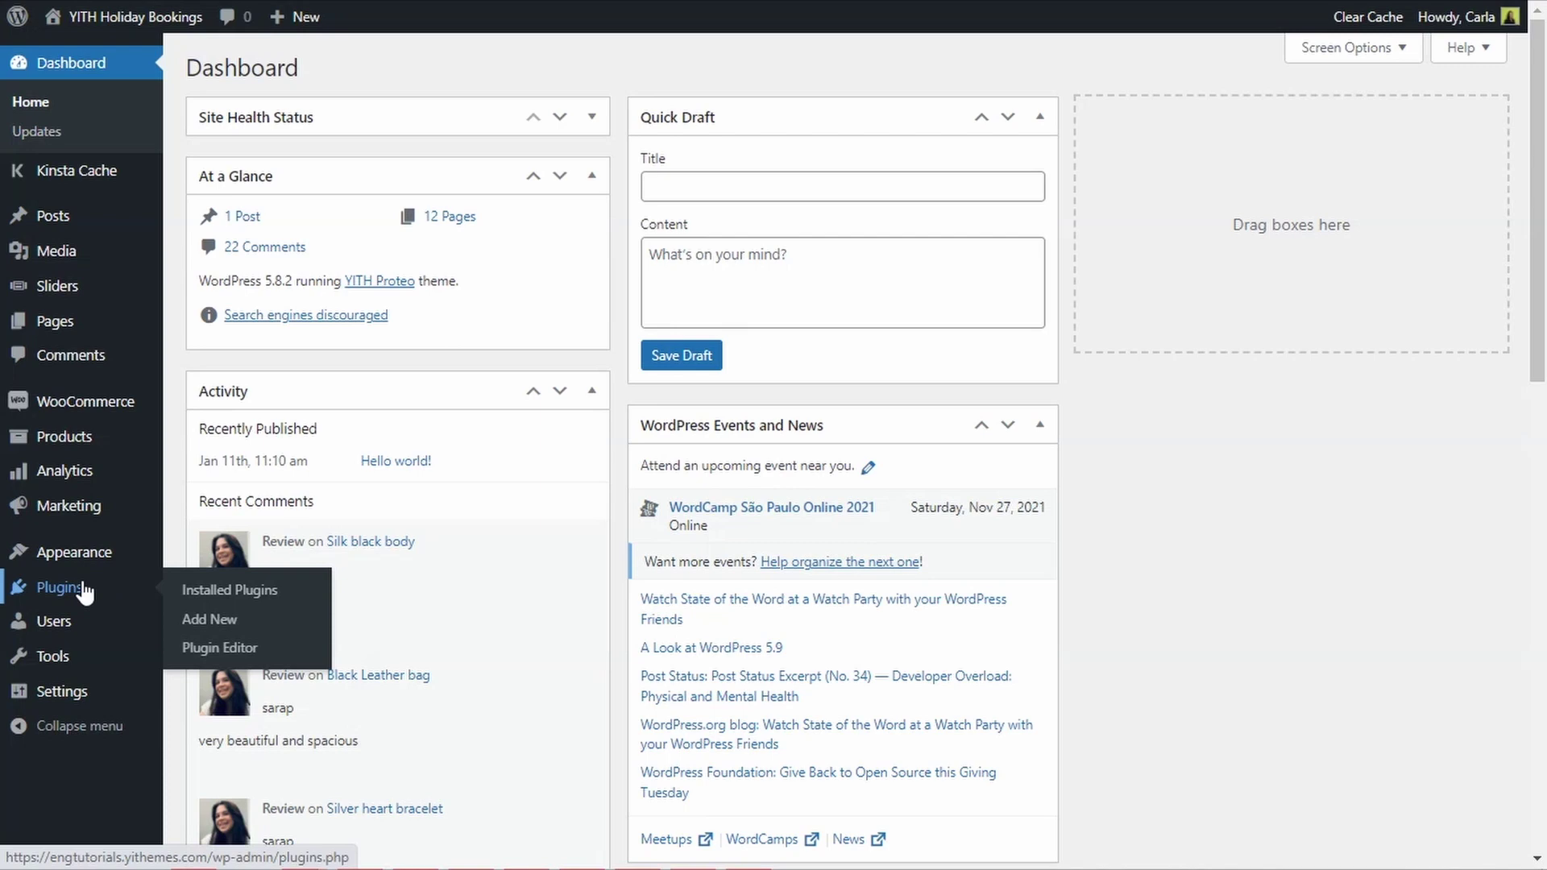
click(214, 594)
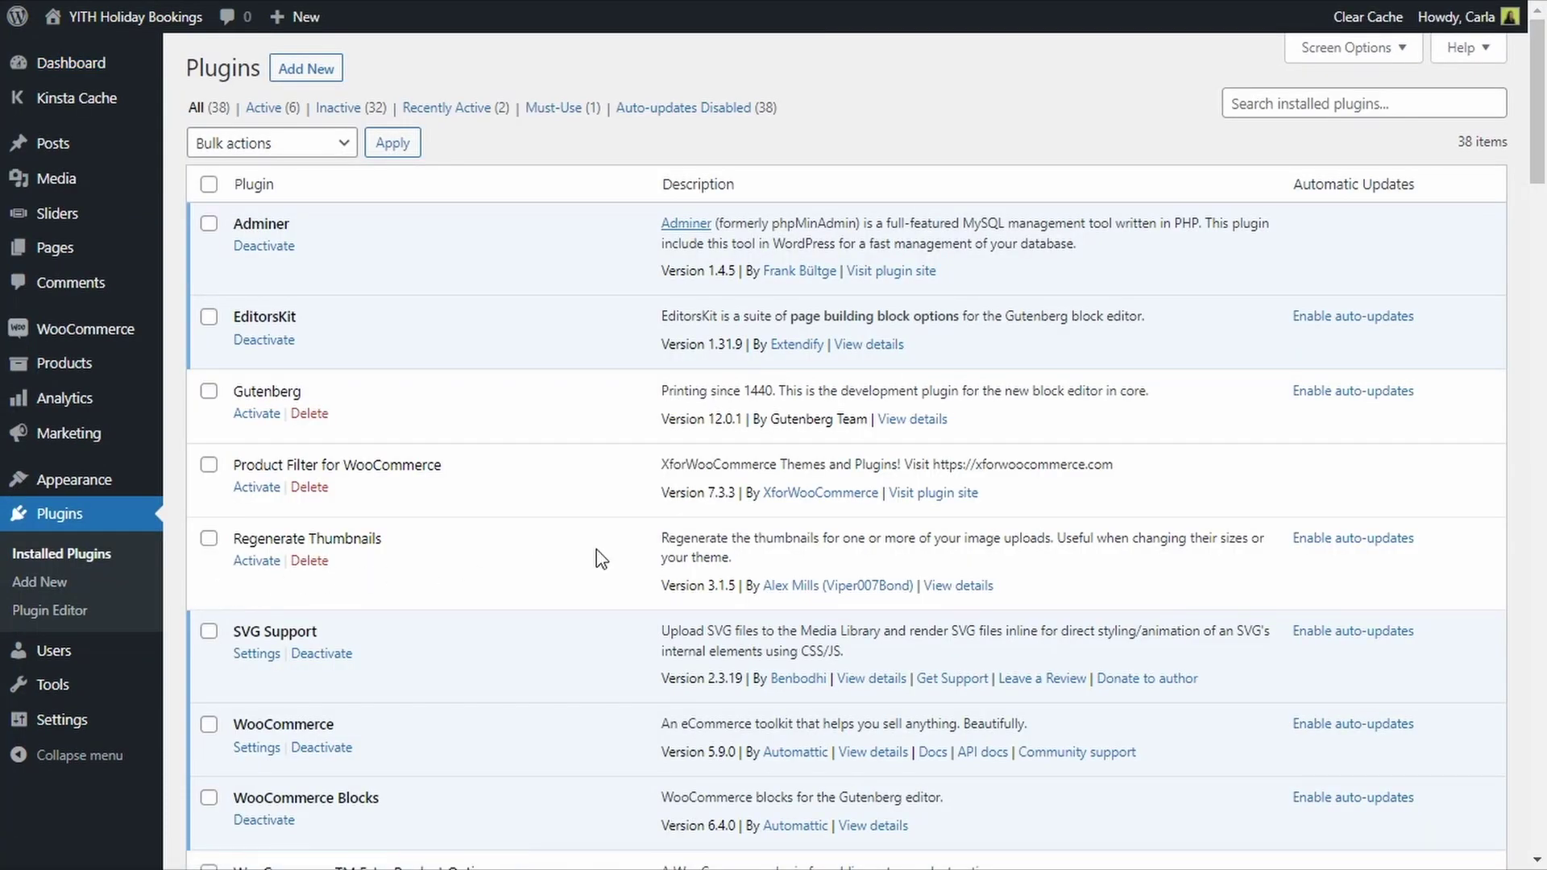
click(1310, 97)
text(booking)
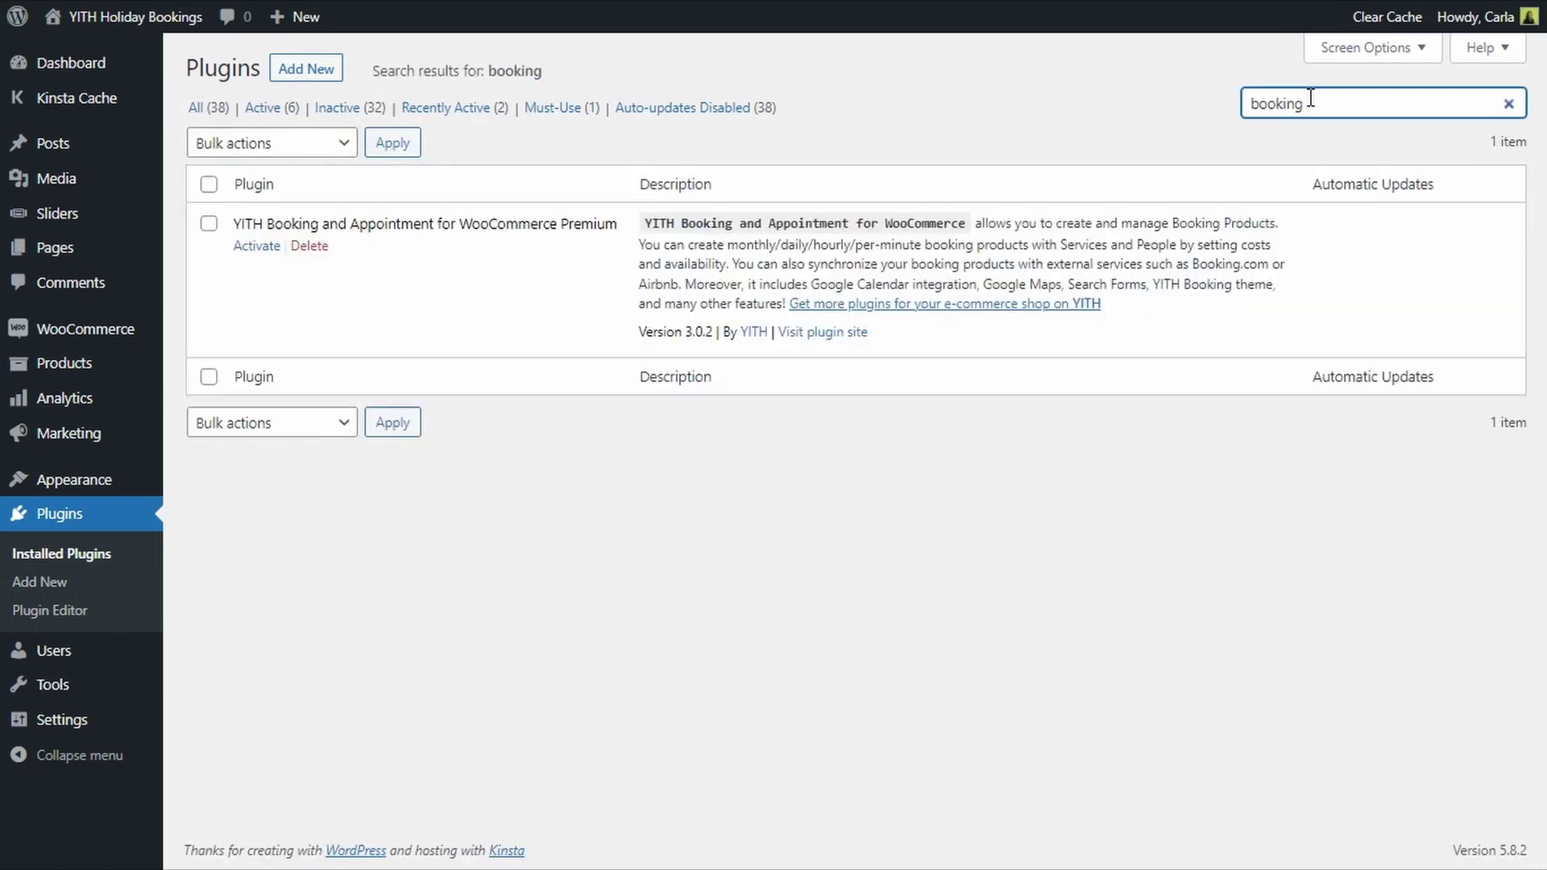
click(252, 250)
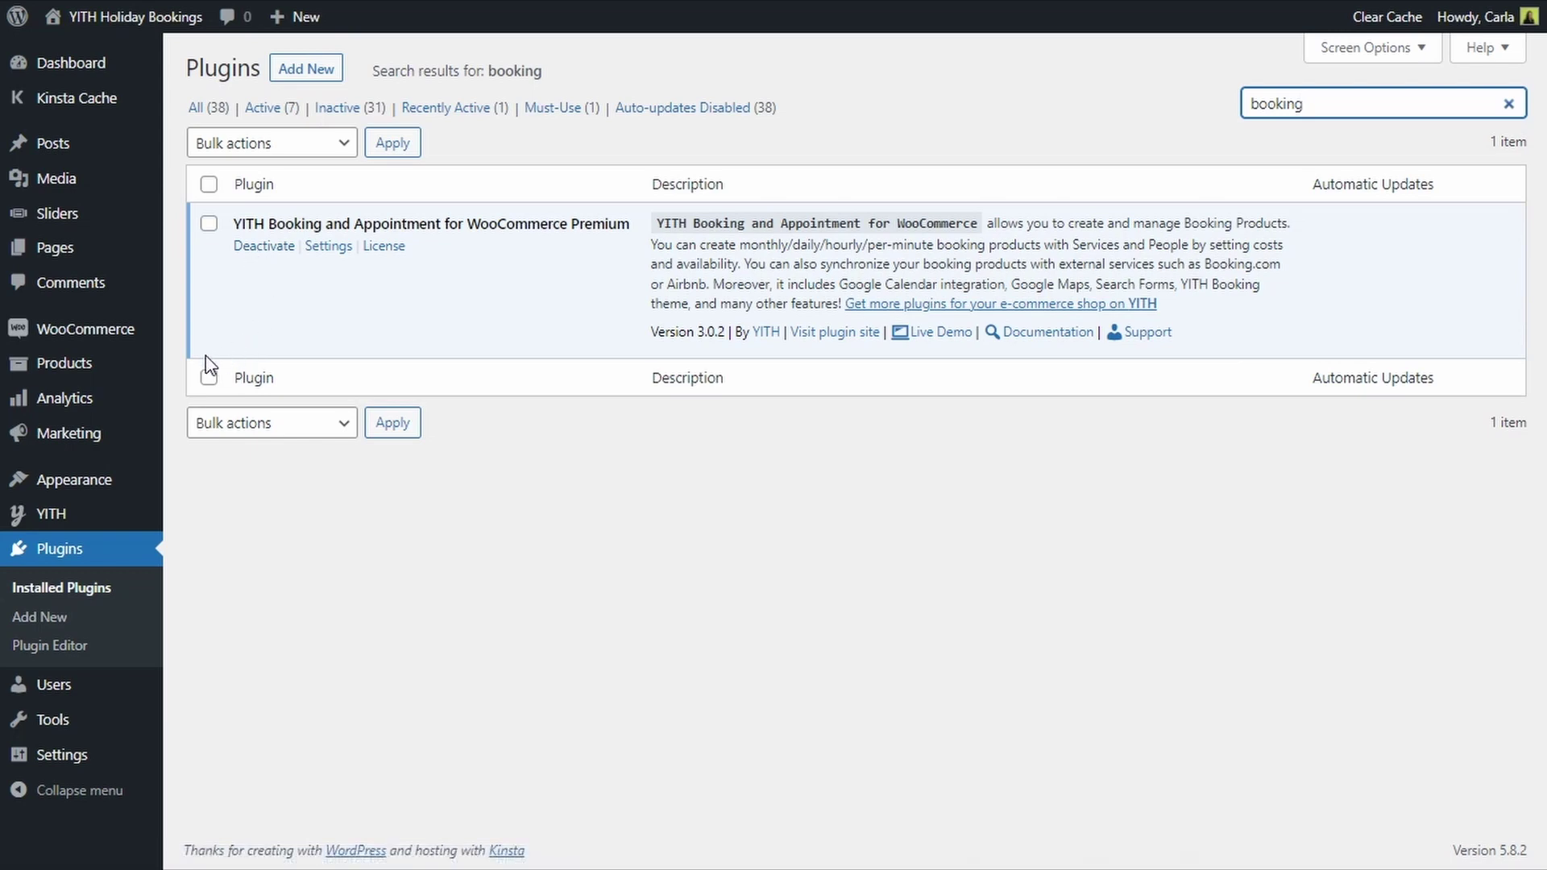
- Start a new WooCommerce product and title it "House"
mouse_move(139, 367)
click(192, 403)
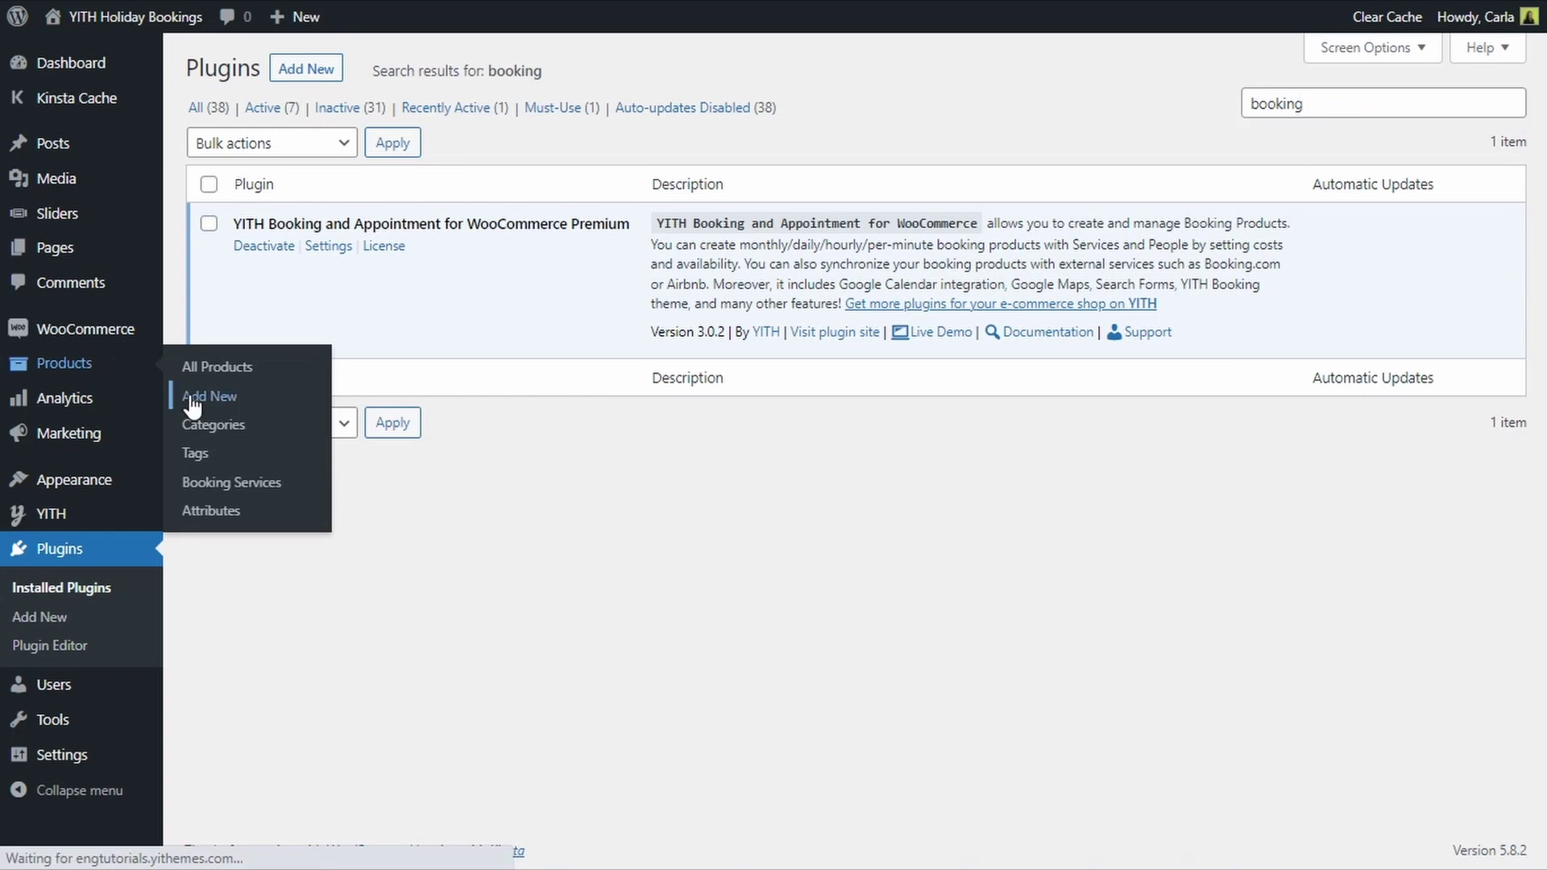
text(House)
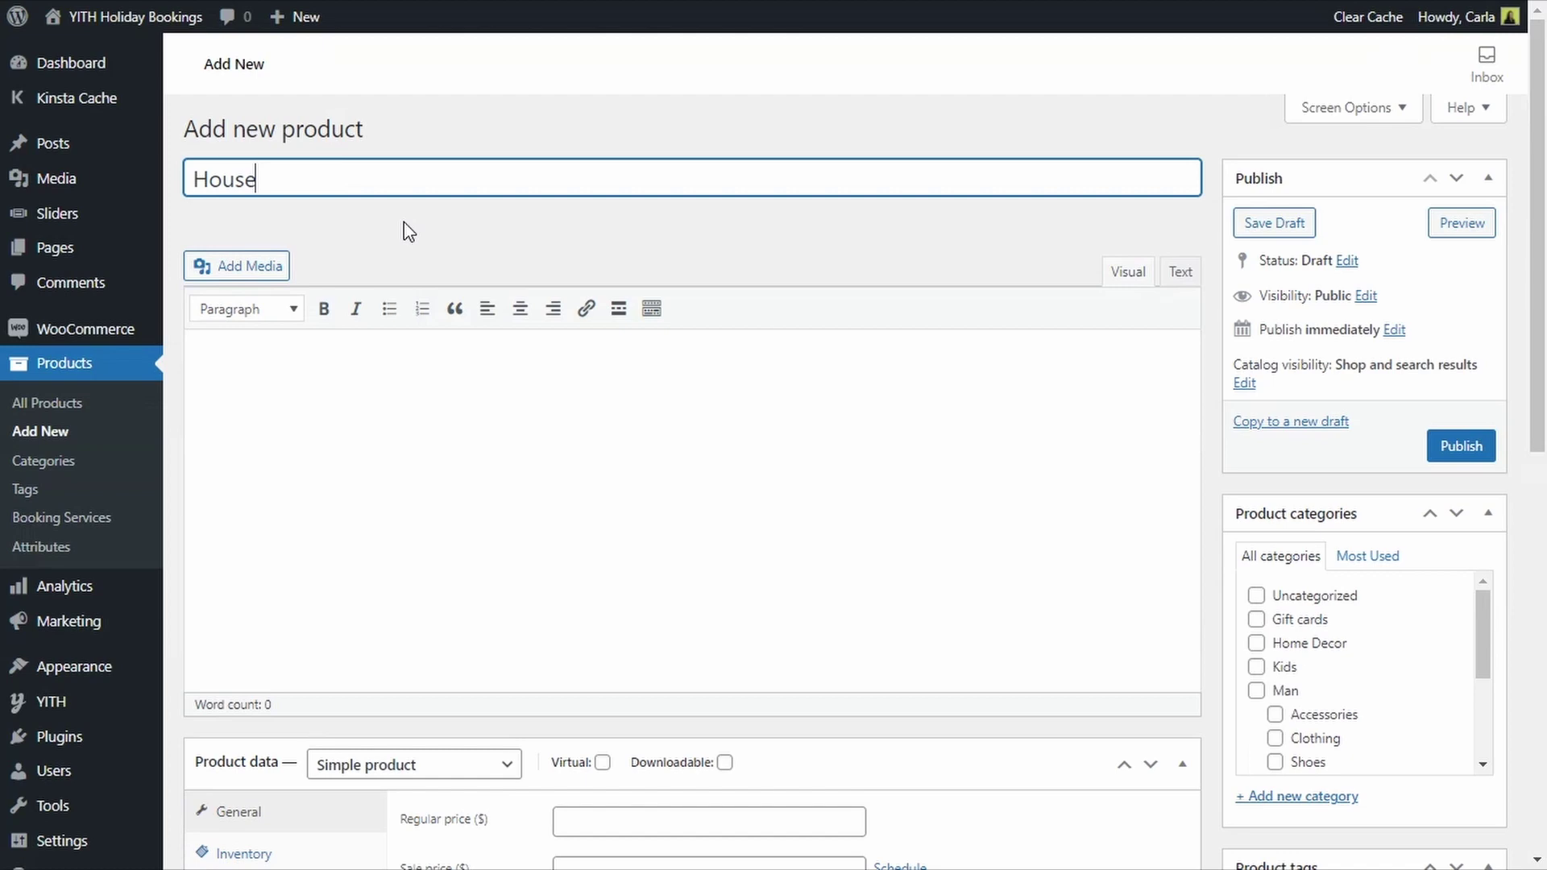
- Set the living-room picture House.jpg from the media library as the product image
scroll(972, 448, down, 8)
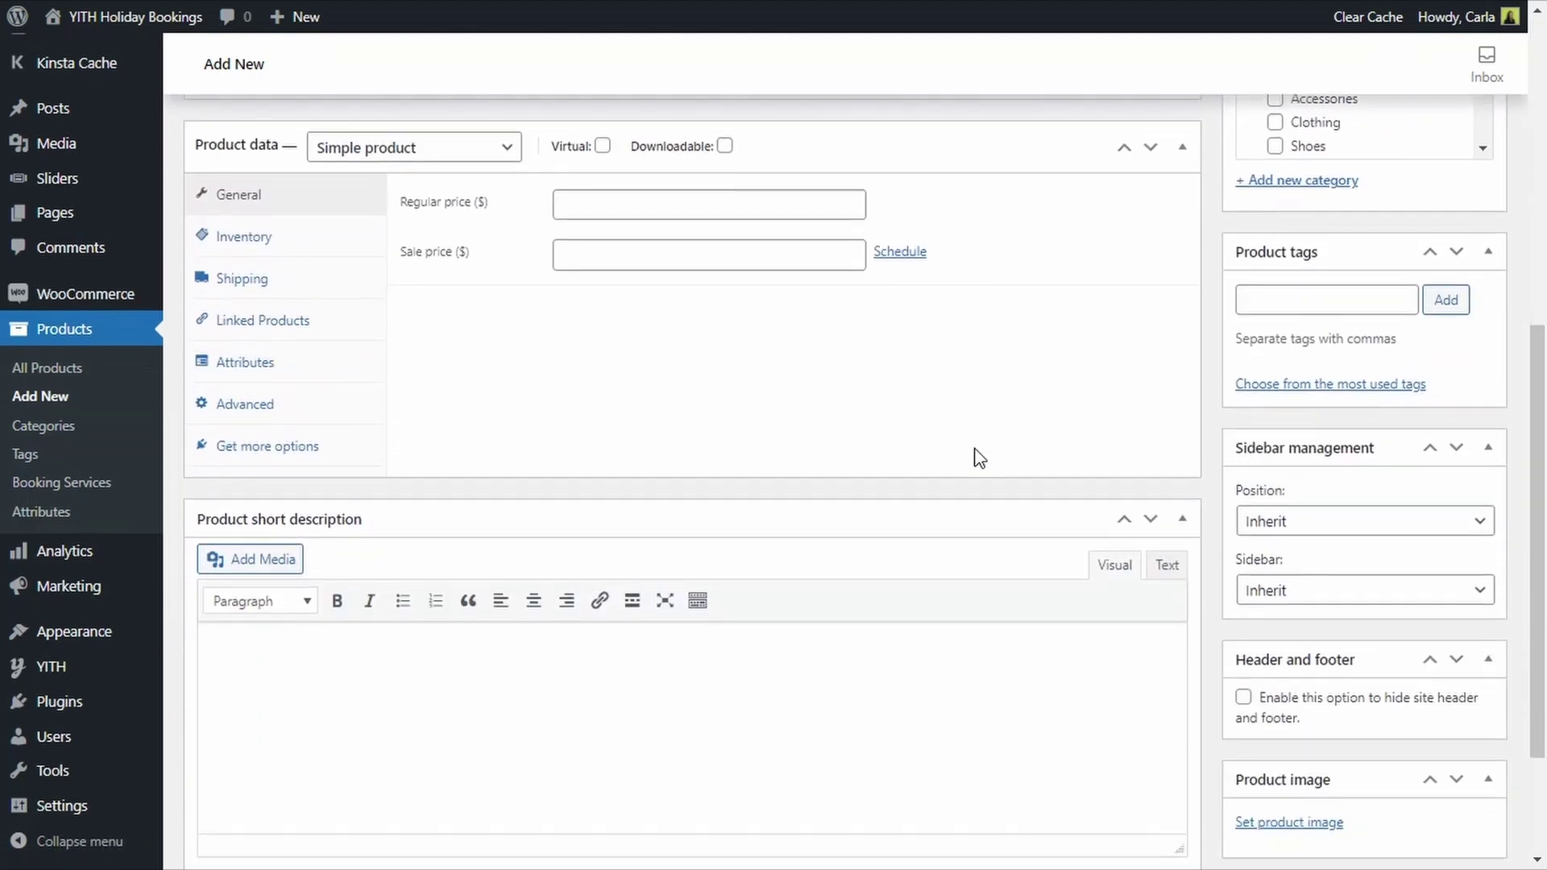
scroll(977, 454, down, 2)
click(1292, 638)
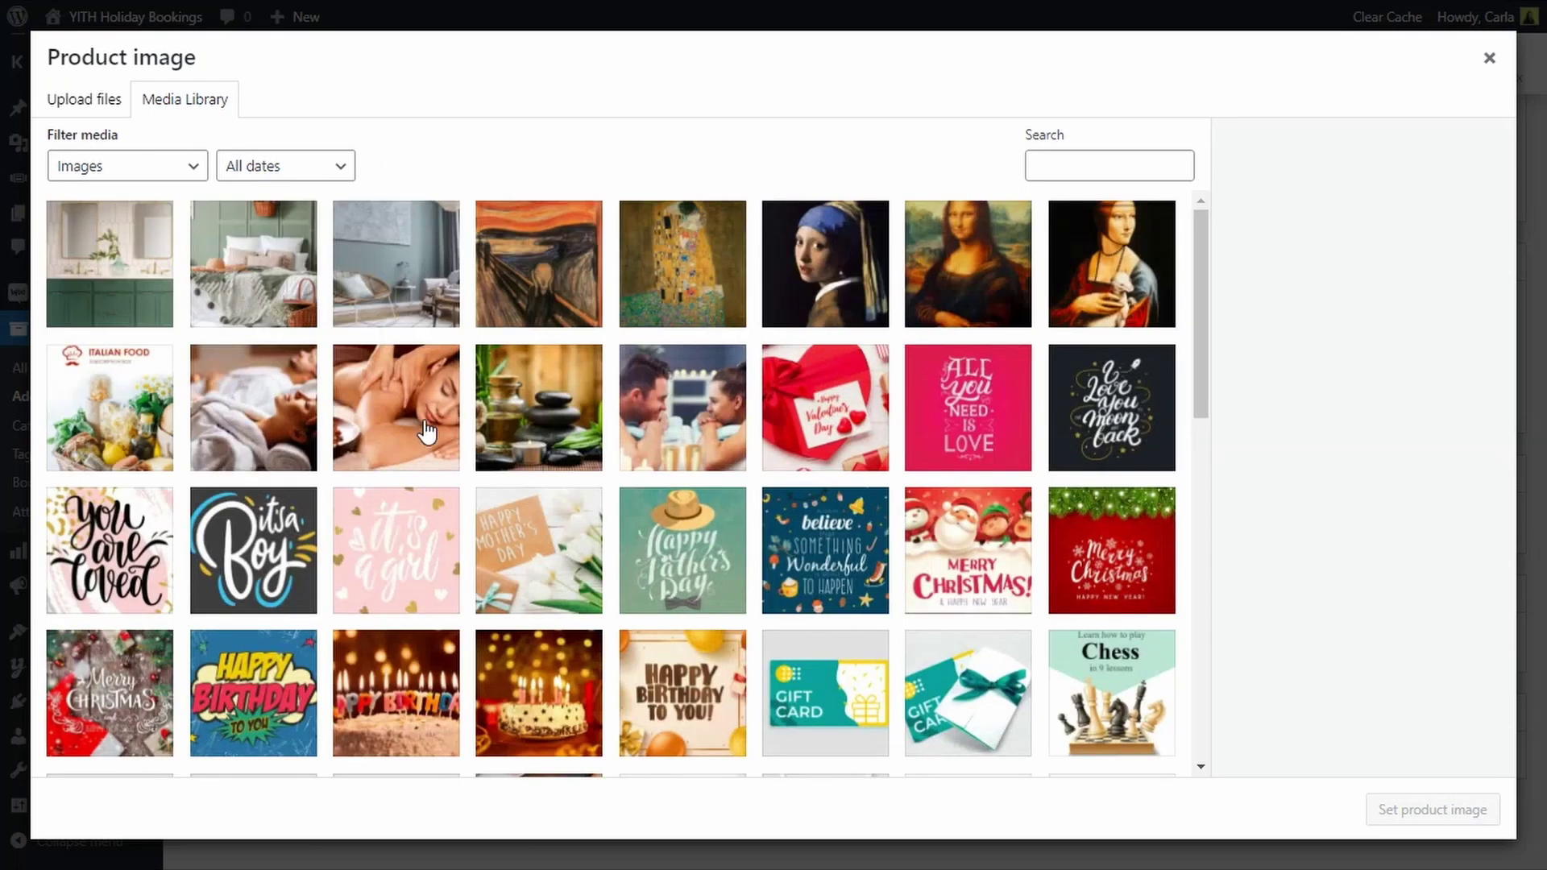
click(355, 292)
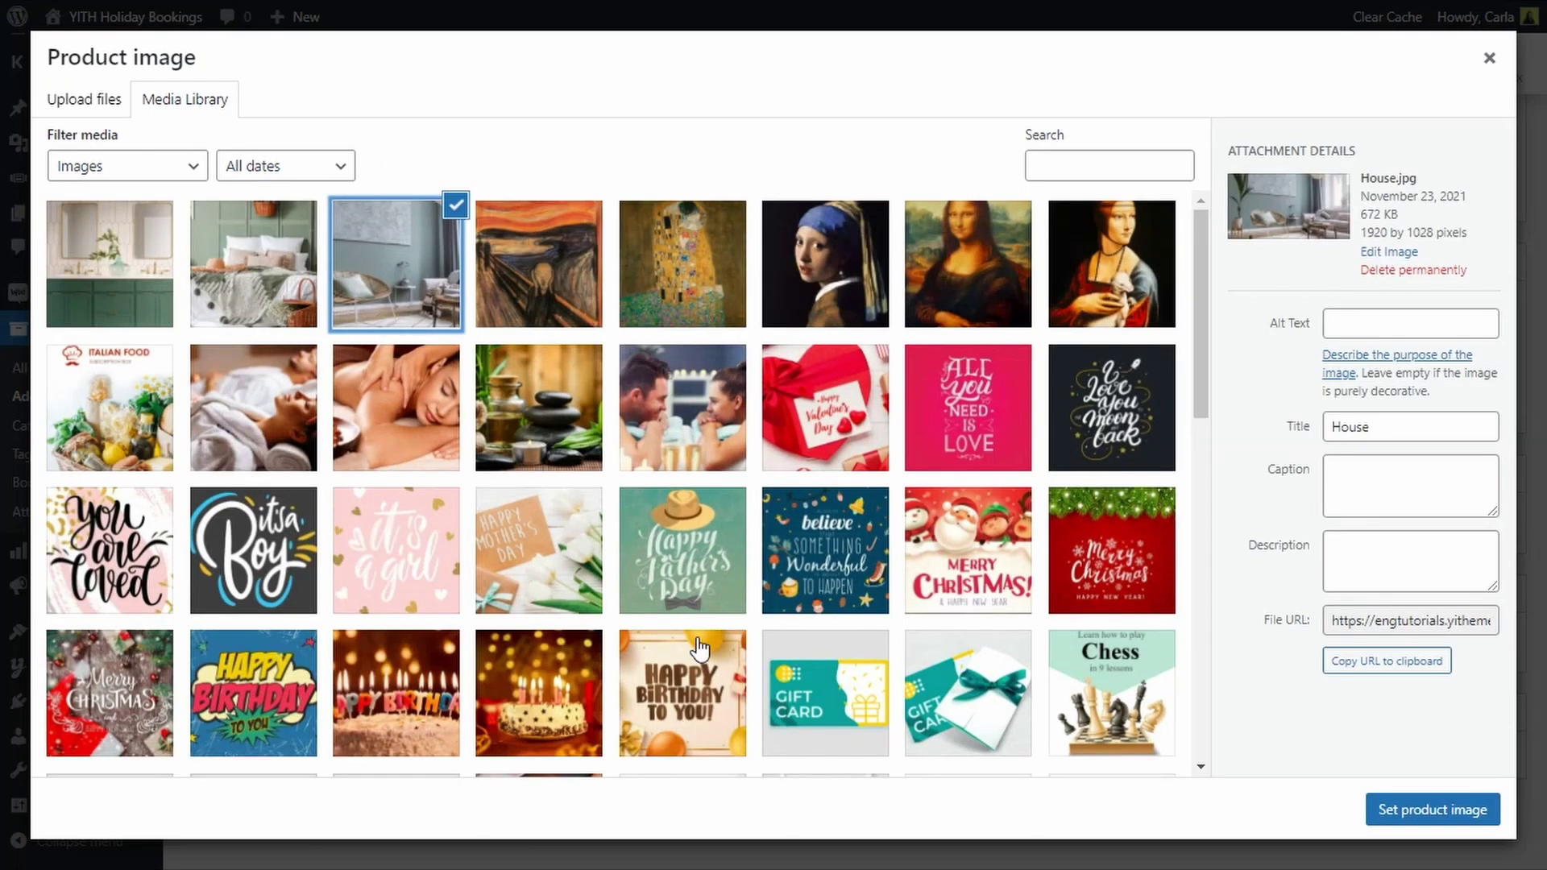
click(1448, 820)
- Add a short description of the Rome apartment: 200 $/day base, 30 $ per additional adult, free children, 20 % weekly and 10 % last-minute discounts
scroll(1313, 801, down, 1)
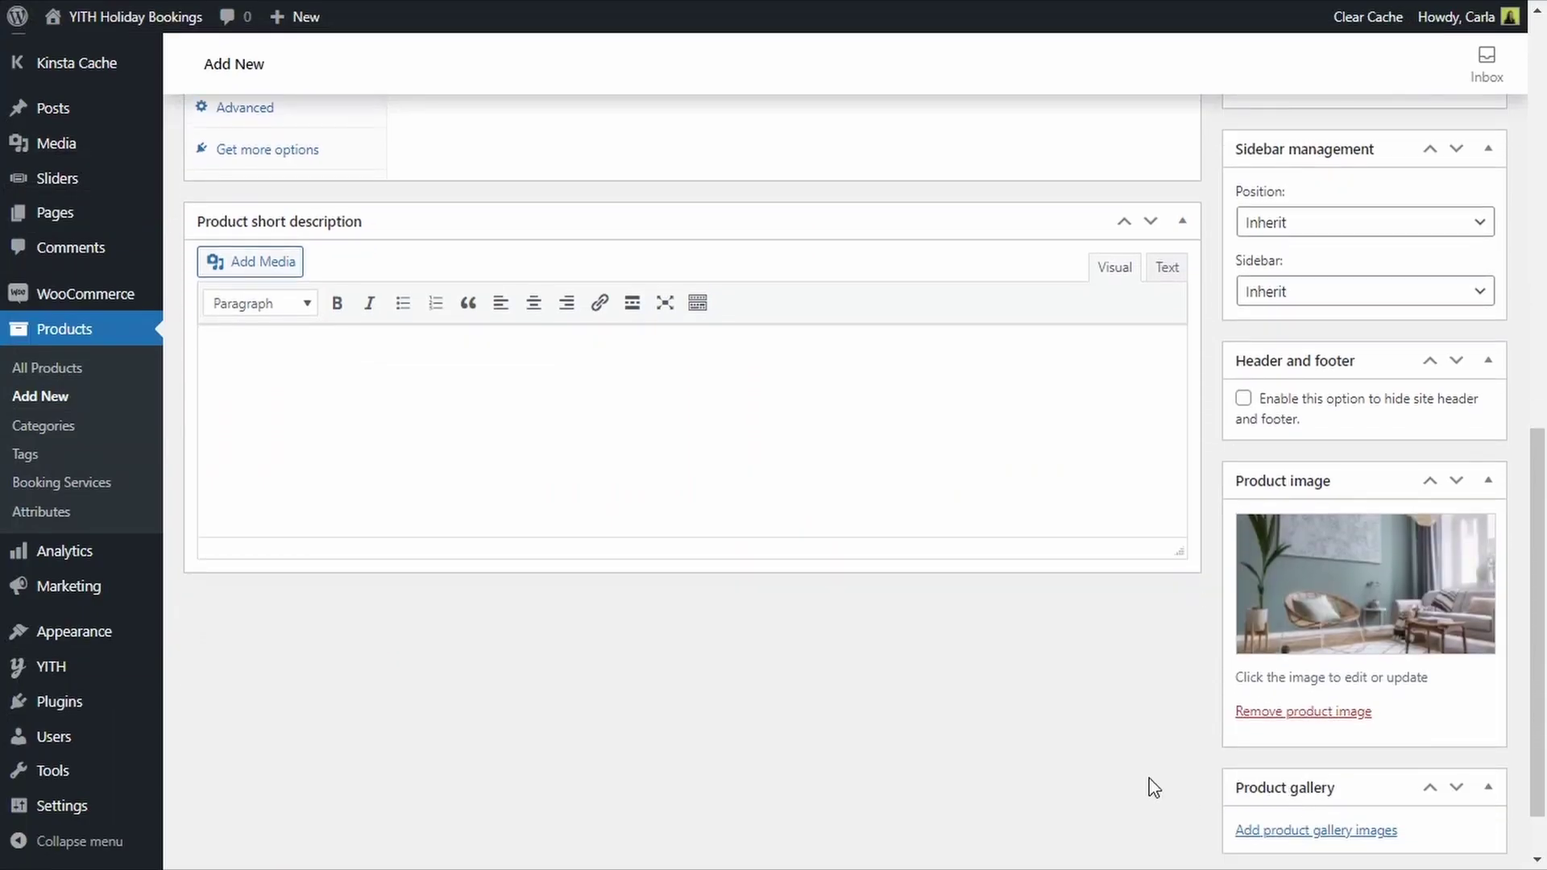
click(749, 390)
text(A wonderful luxury apartment in the center of Rome.  In this apartment, we set a last-minute discount and we closed bookings in November.  Base Price: 200 $ /day Additional Adults (after 2): 30 $ per Adult /day Children: Free Weekly discount: 20 % Last-minute discount: 10 % (if you book 2 days before arrival))
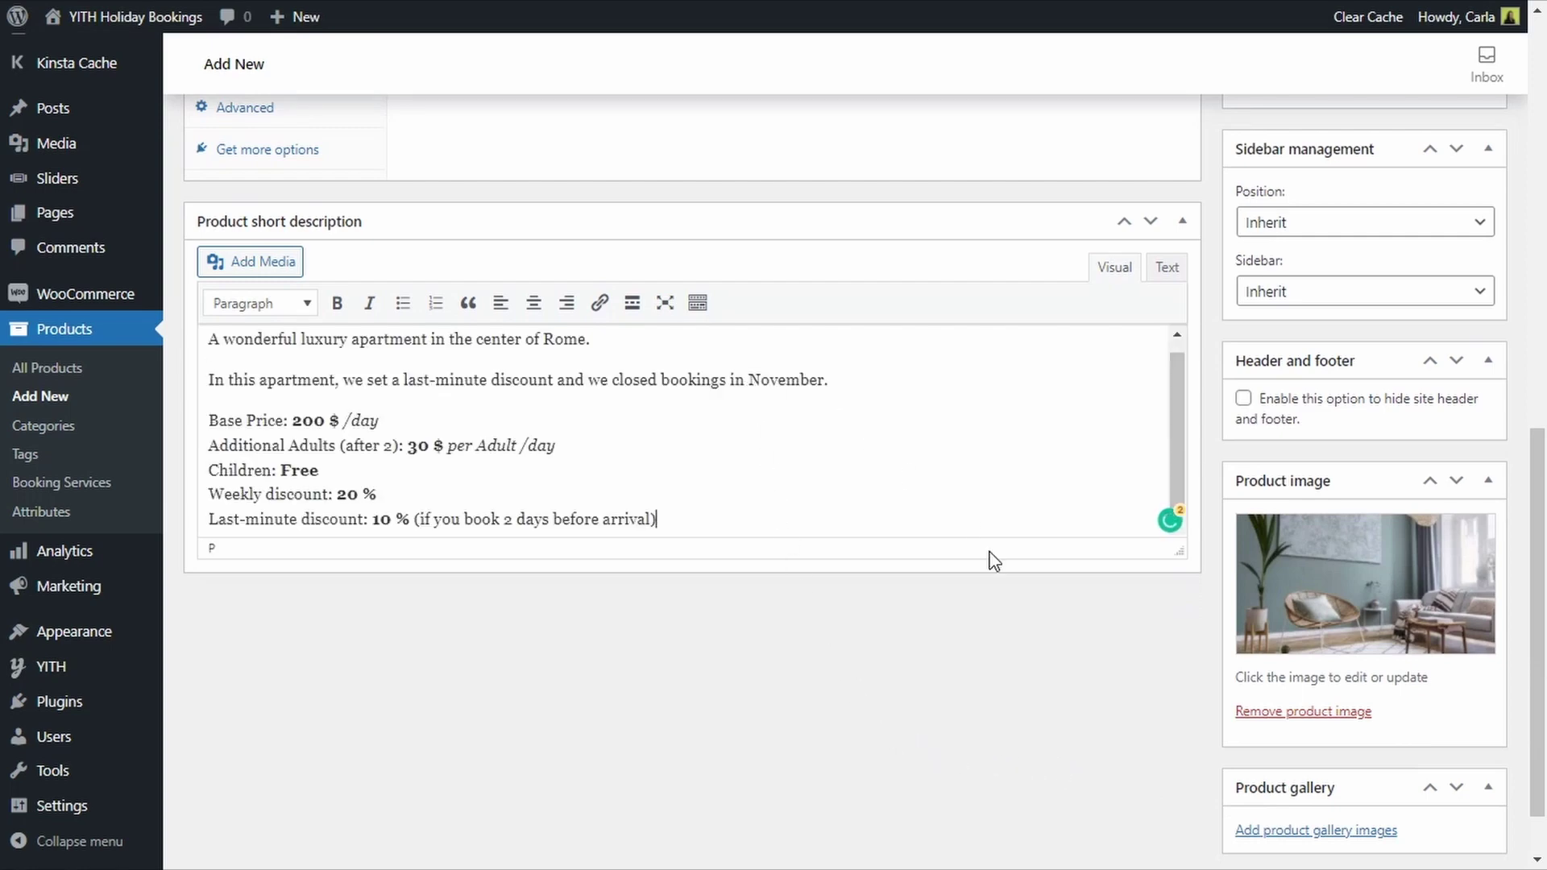
- Add the green bathroom and bedroom pictures from the media library to the product gallery
scroll(1155, 694, down, 1)
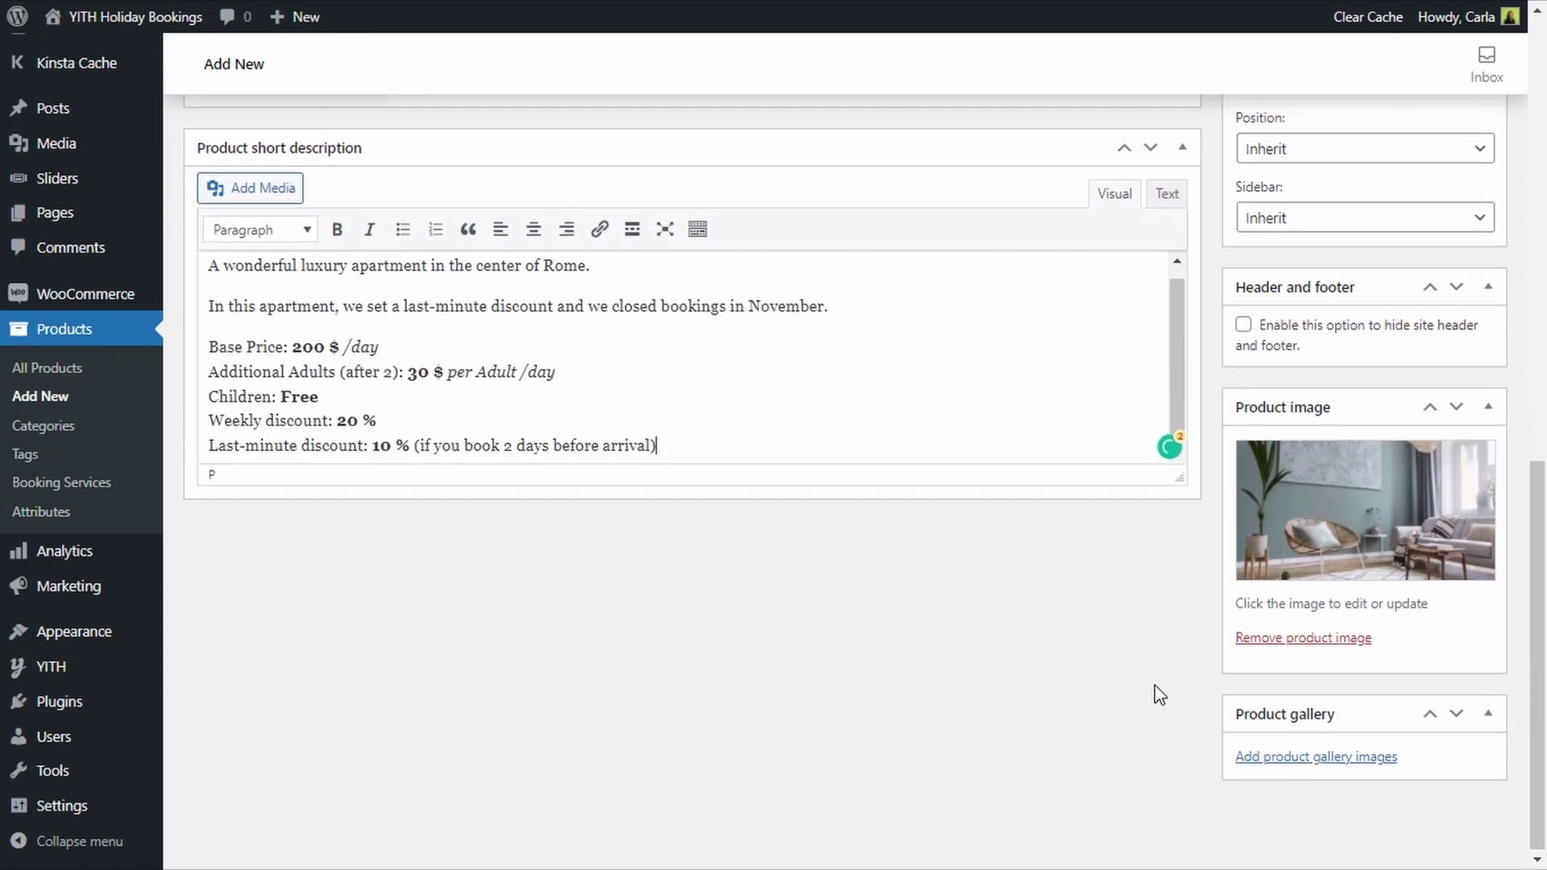
click(1335, 762)
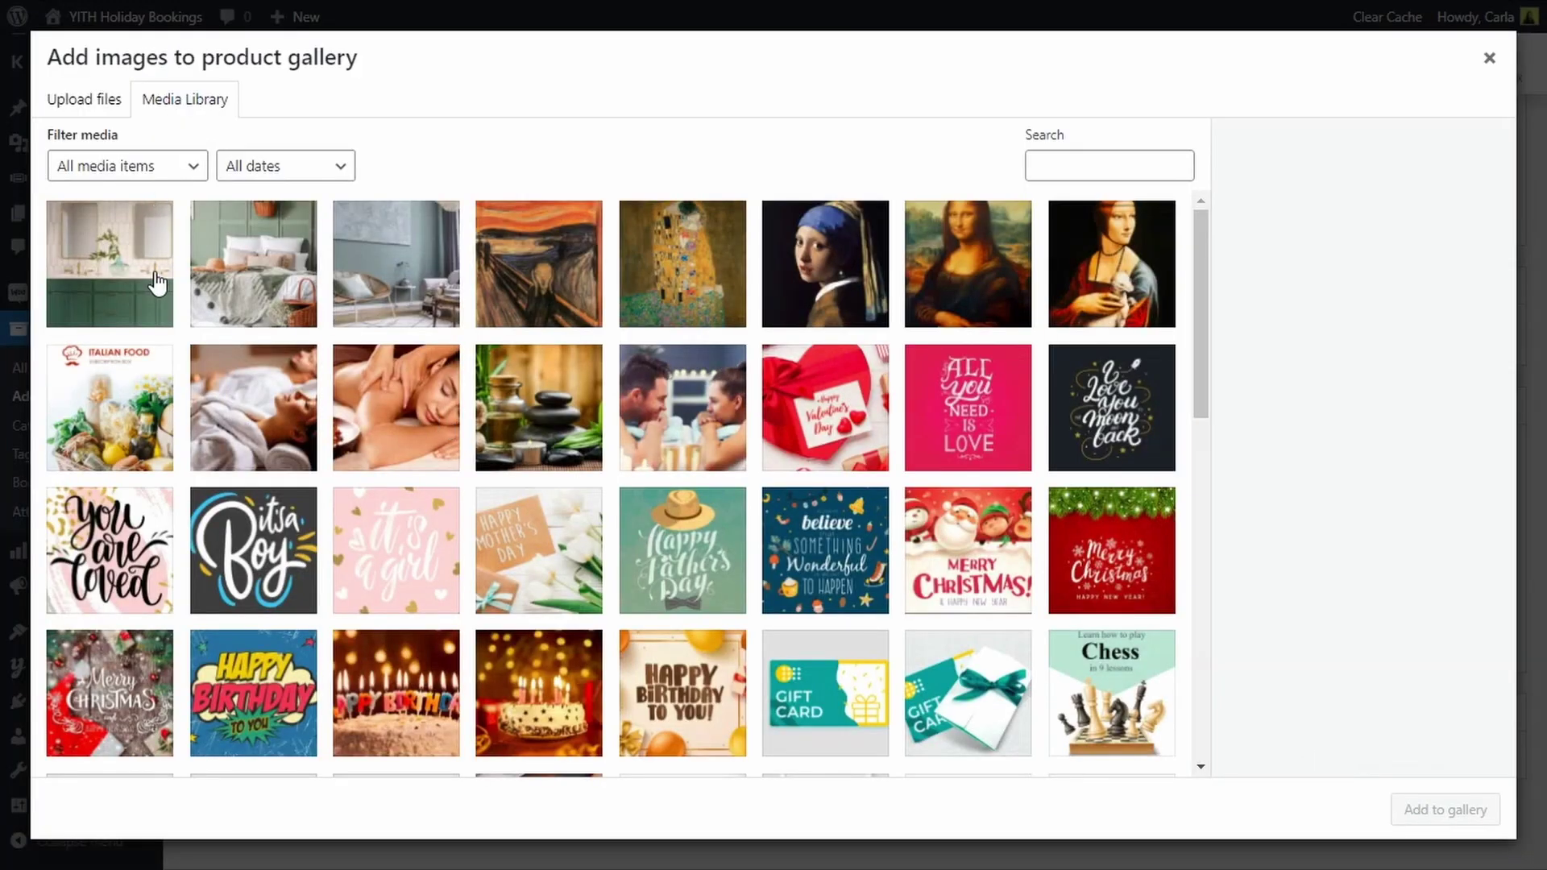
click(157, 282)
click(300, 323)
click(1445, 809)
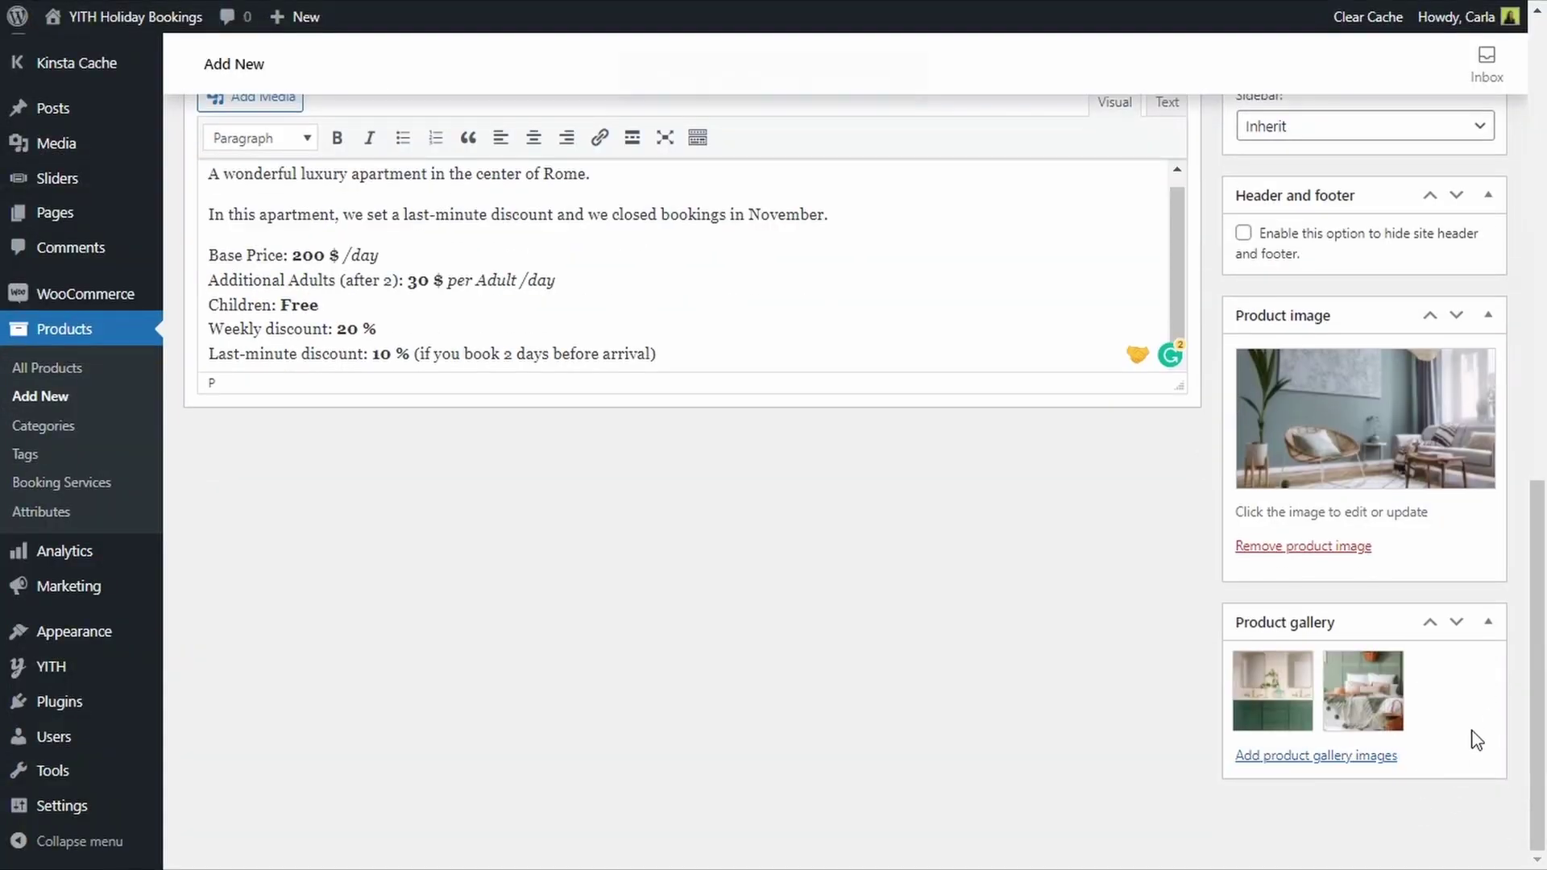
- Change the product type in the product data to Bookable Product
scroll(1200, 689, up, 8)
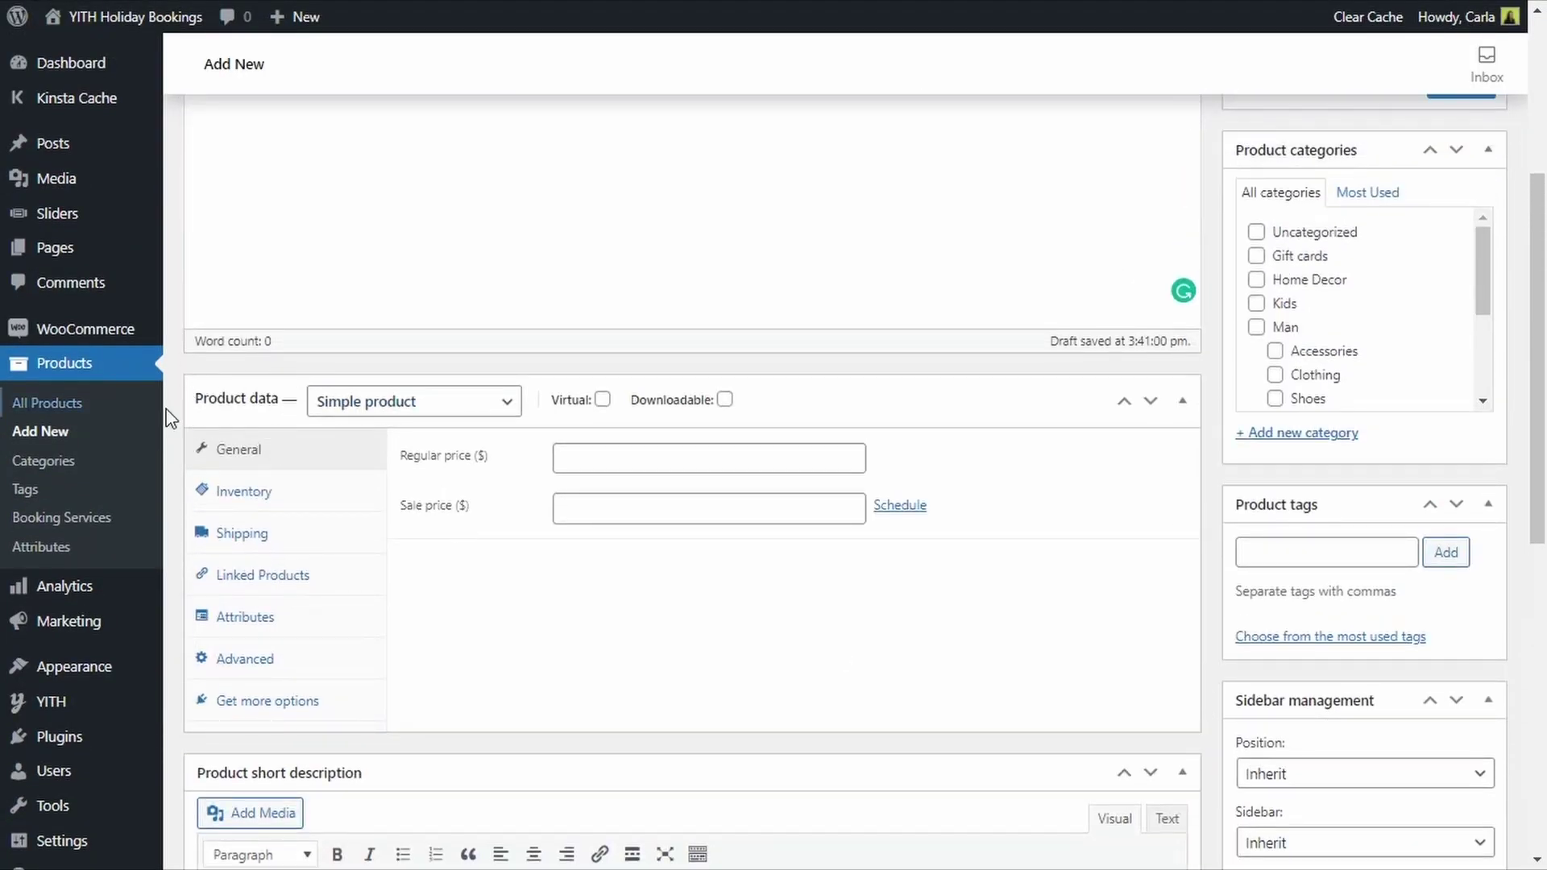
click(519, 408)
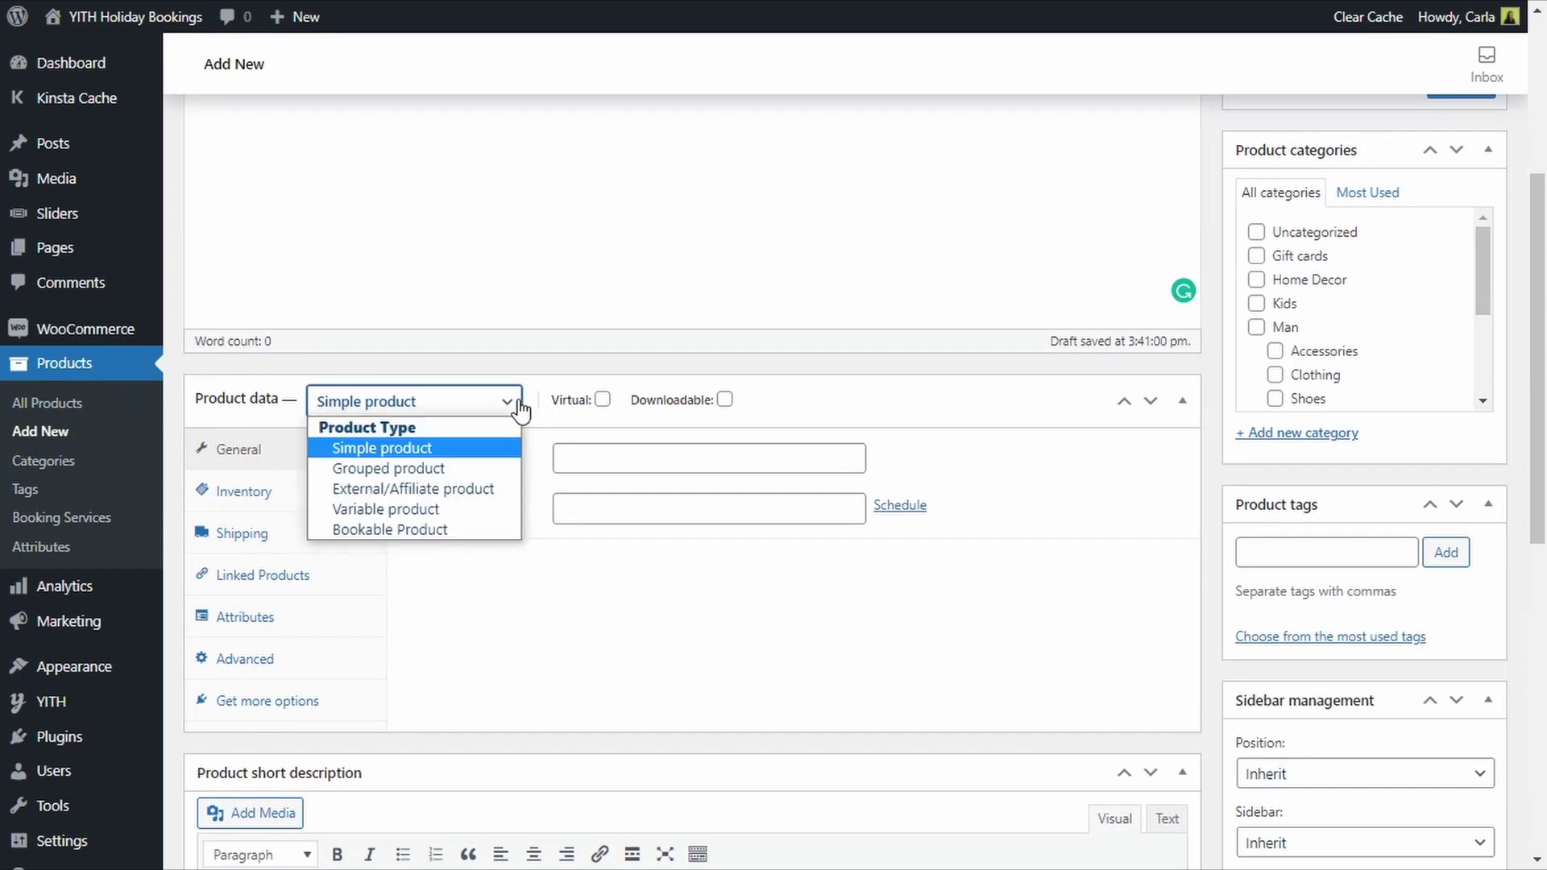
click(412, 529)
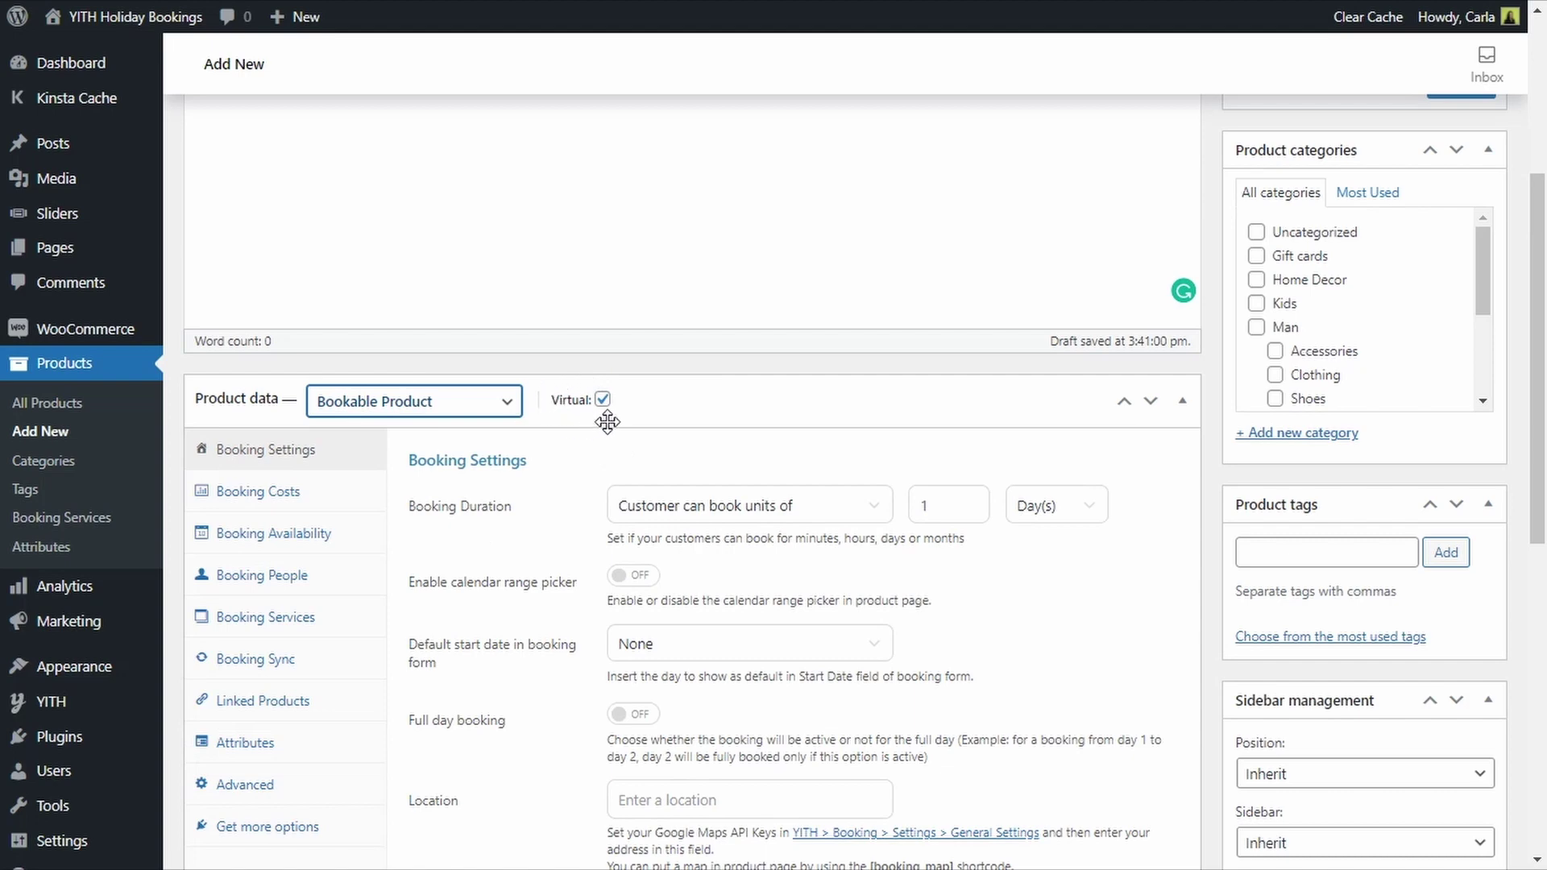
- Set the default start date in the booking form to First available and toggle full day booking
scroll(587, 449, down, 2)
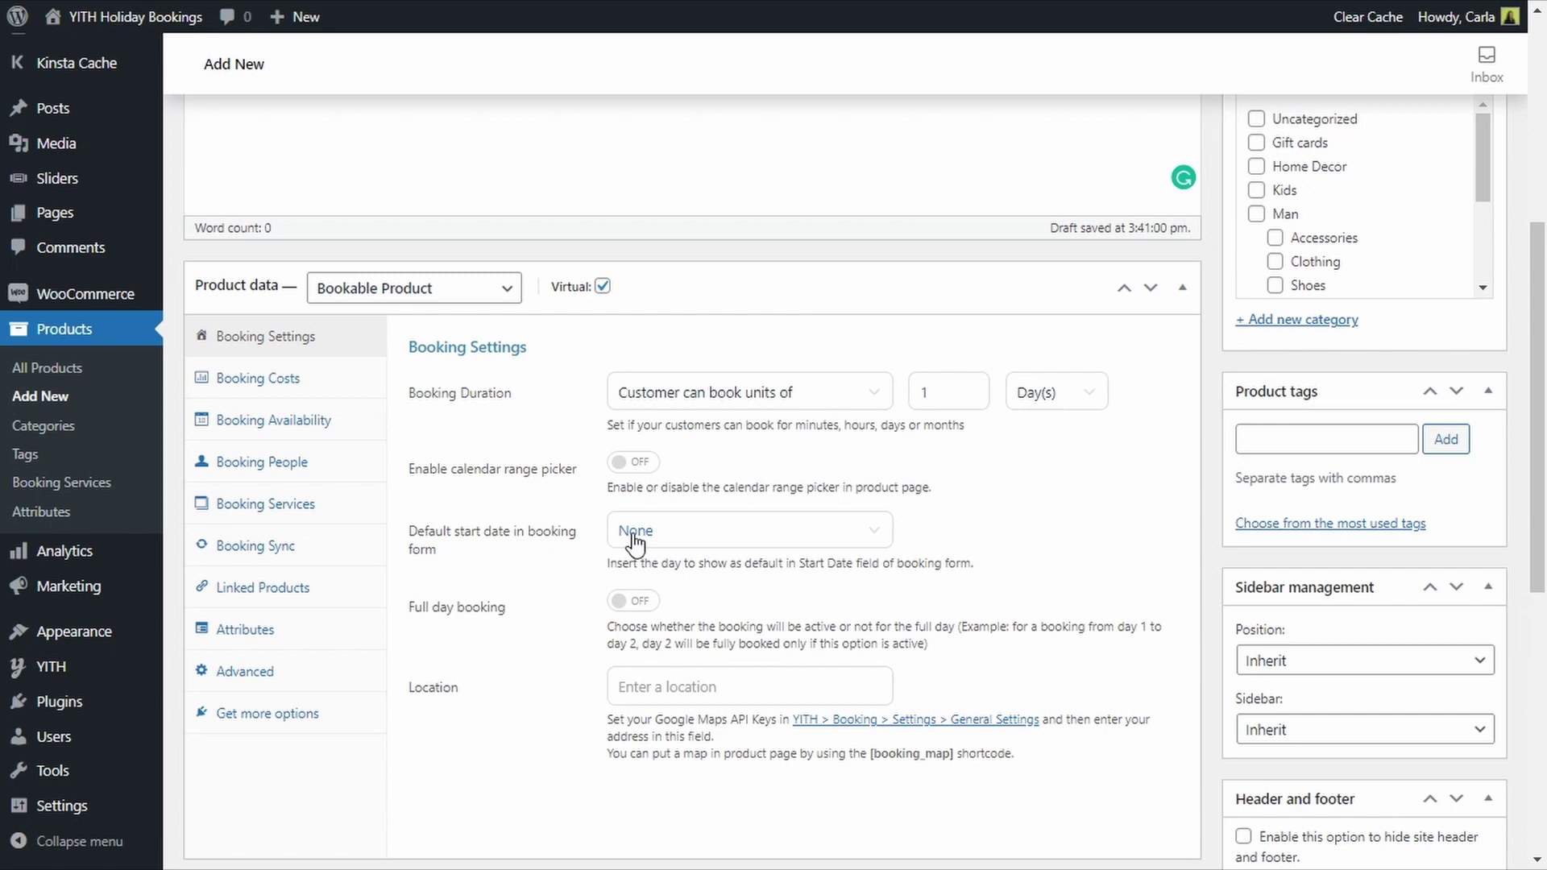
click(877, 540)
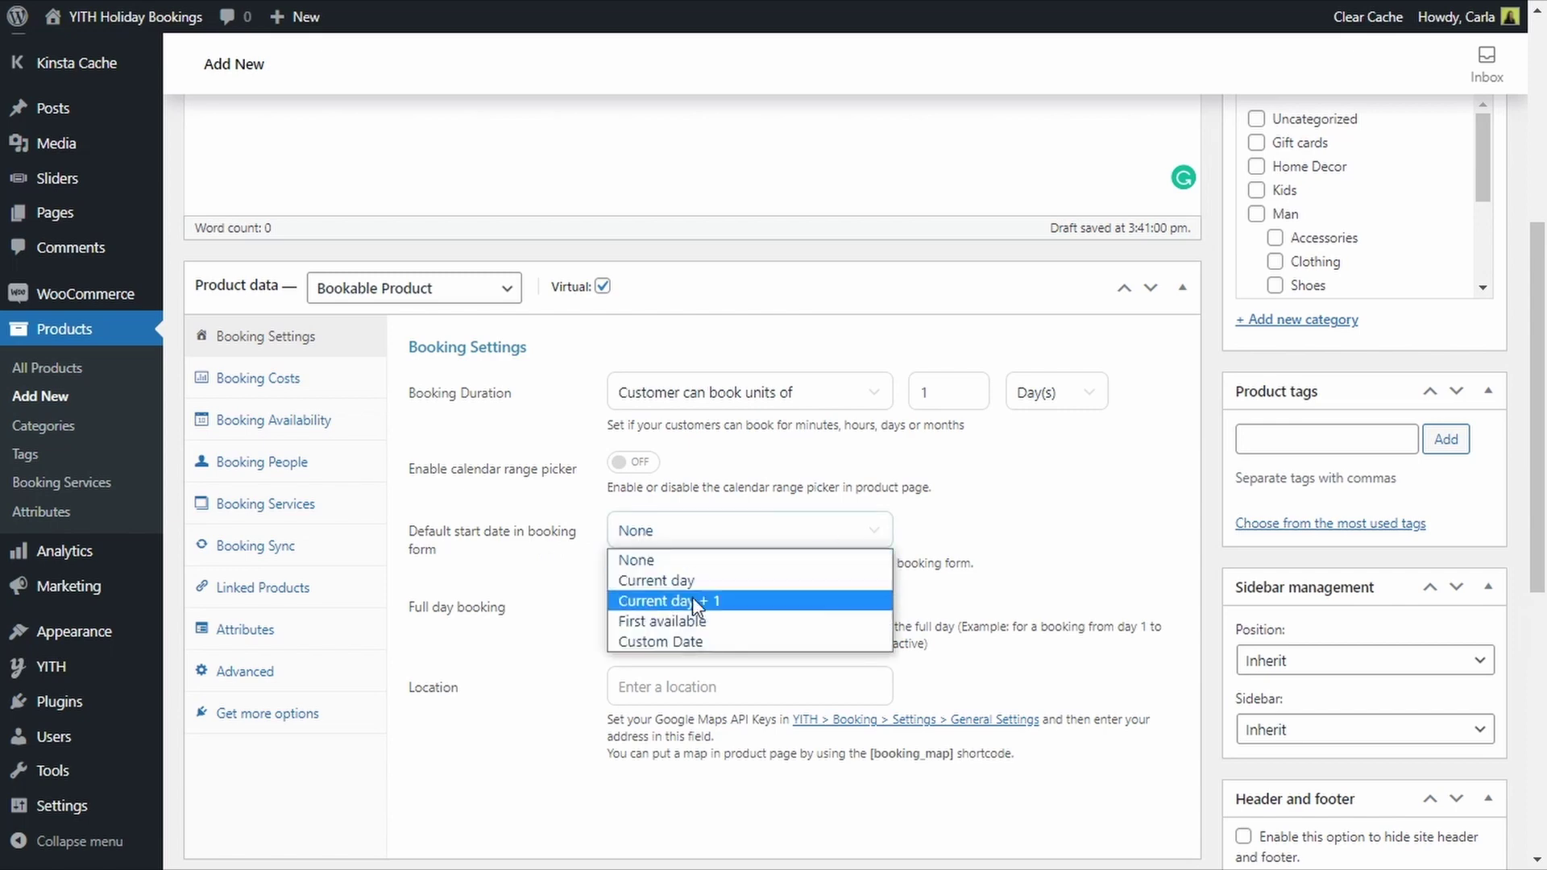
click(683, 620)
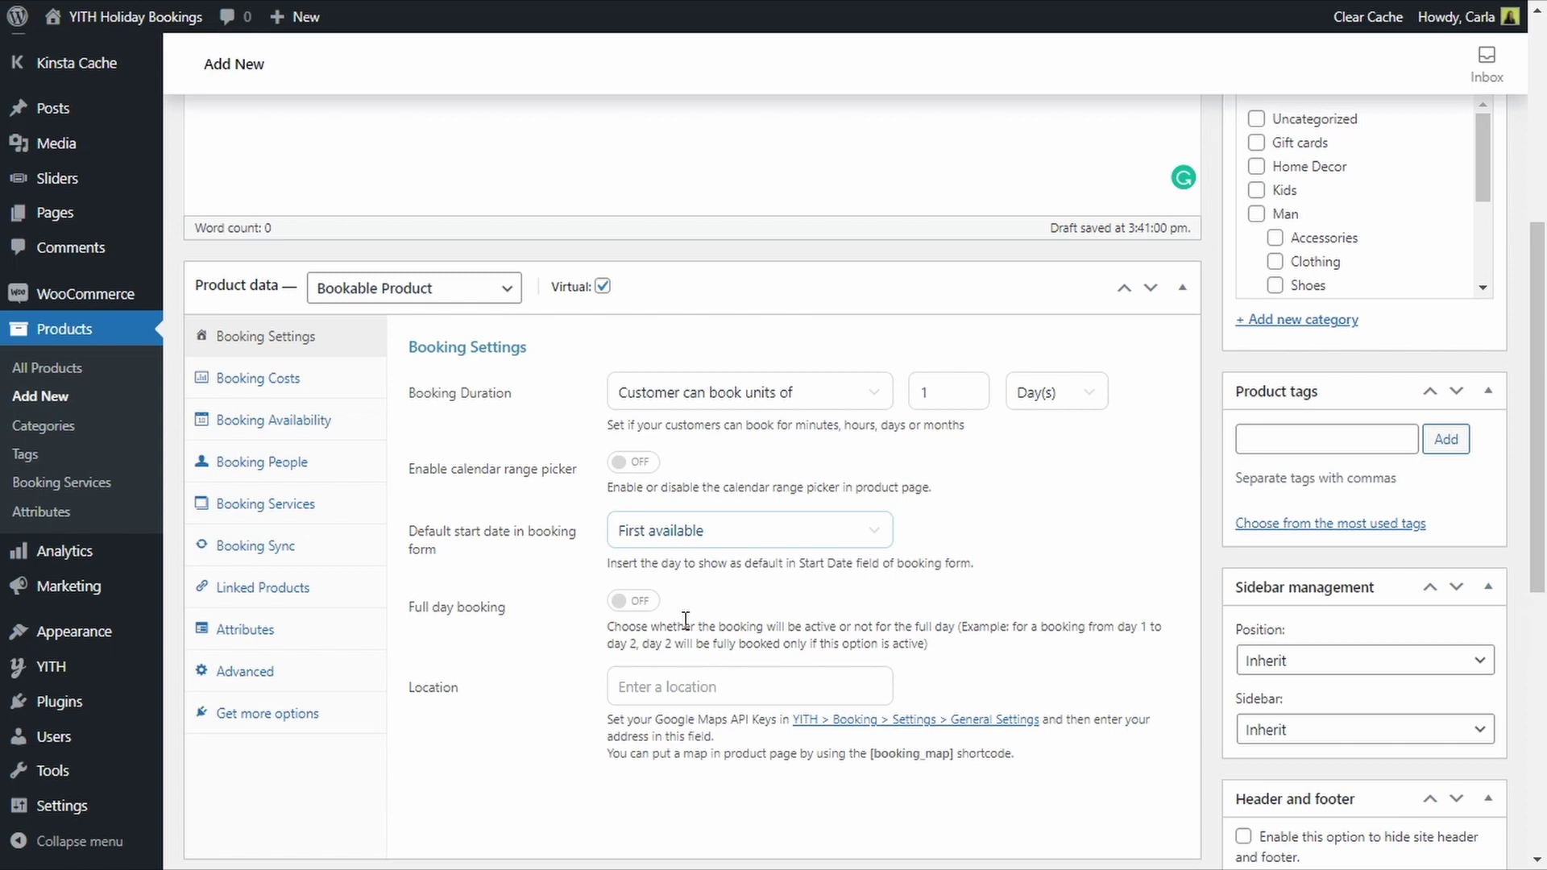
click(624, 614)
- In the booking costs, set the base price for 1 day to 50 and save the product
click(260, 396)
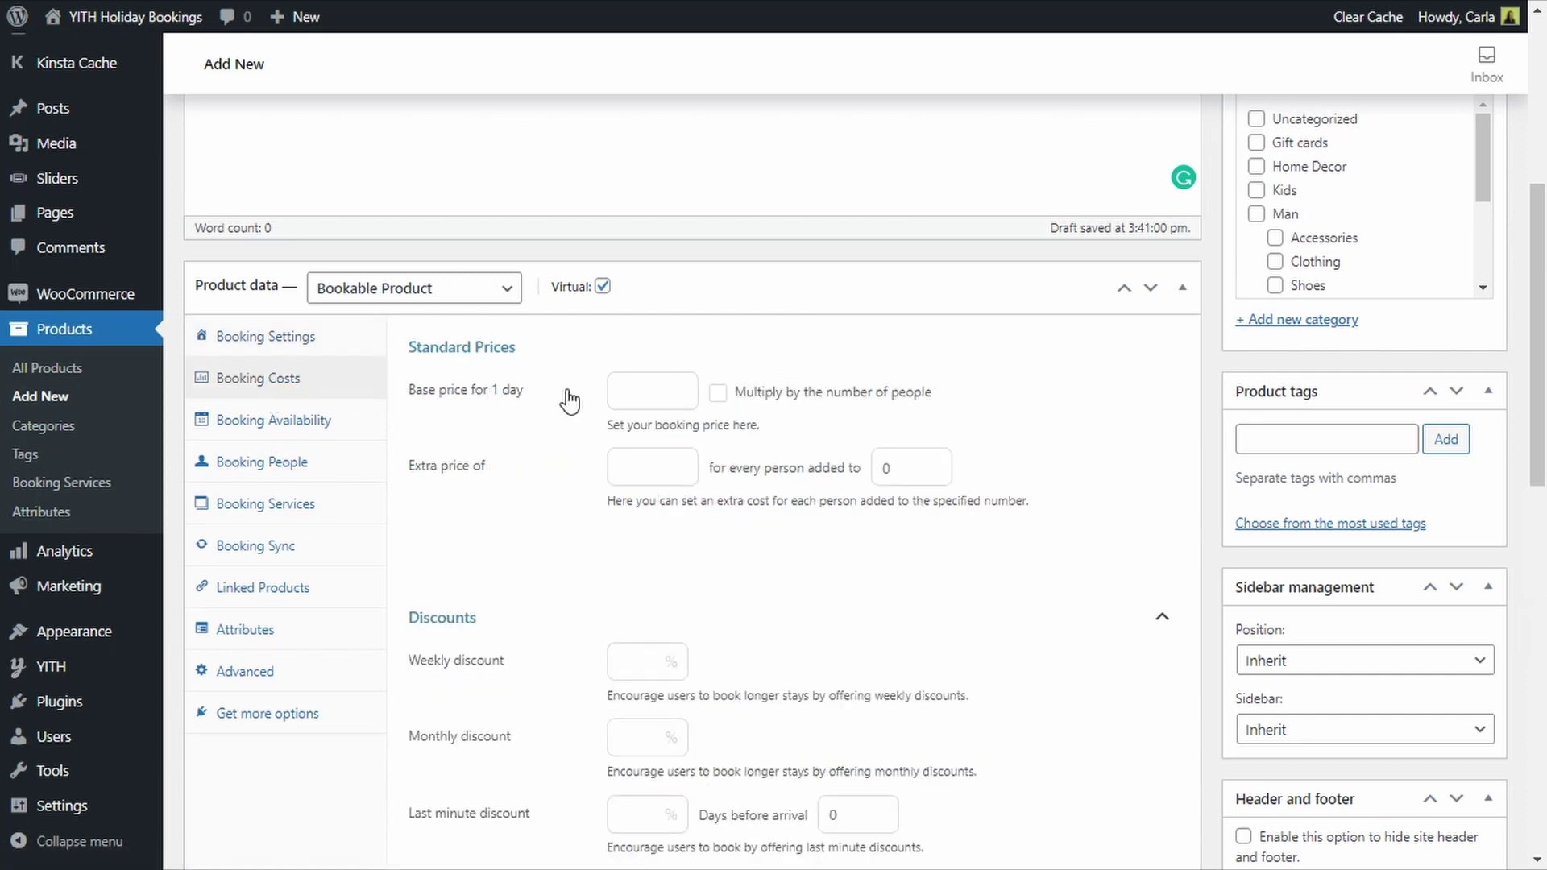
click(637, 390)
text(50)
key(Return)
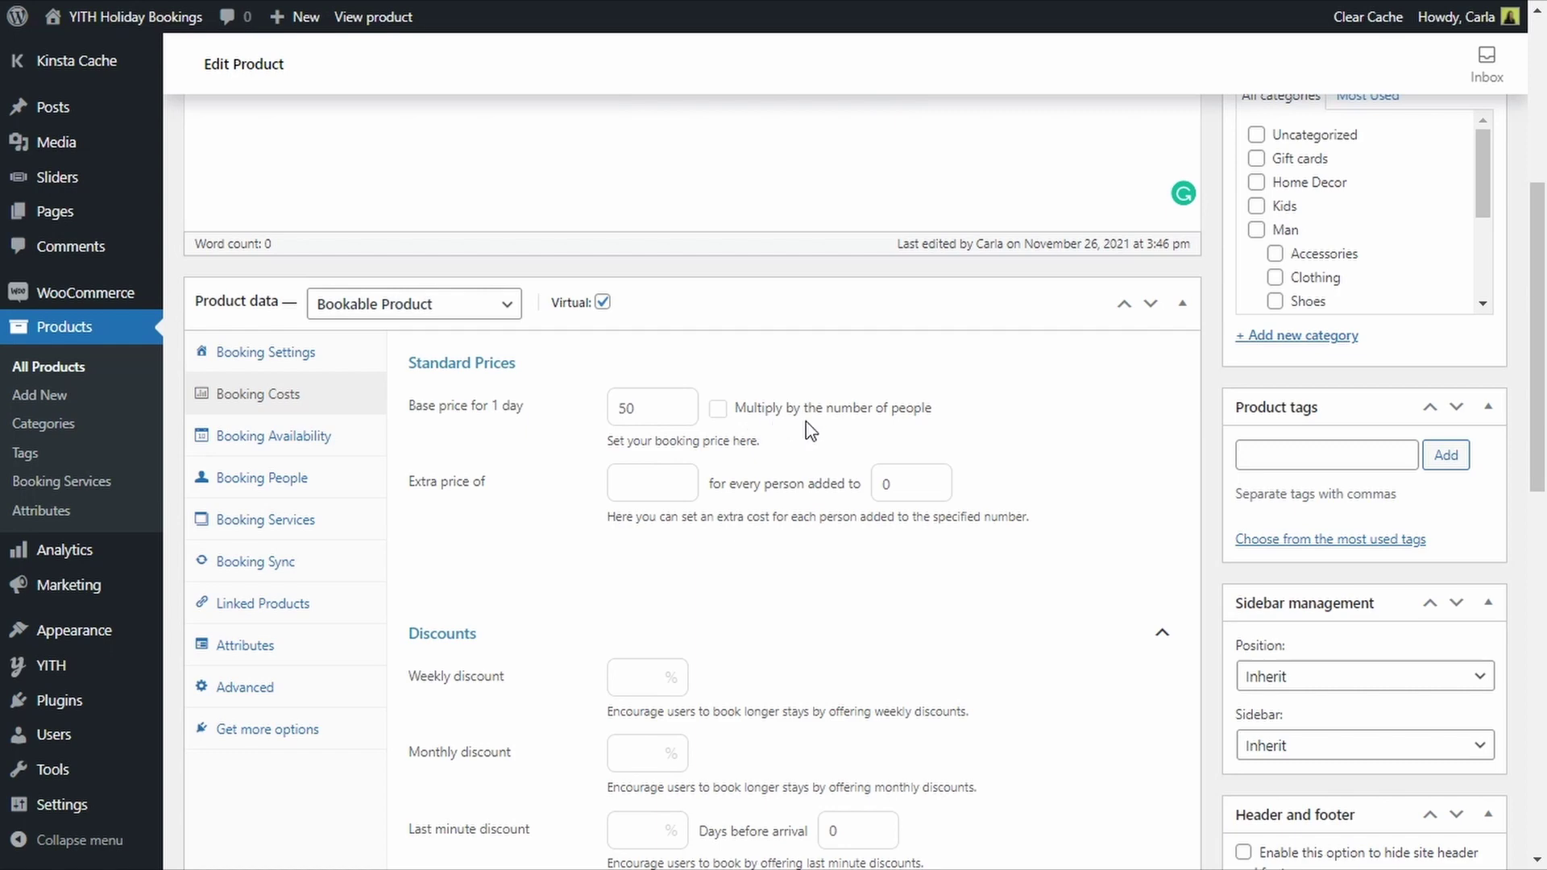
- Review the discount and extra cost options, and choose Bookable as the default availability for all days
scroll(811, 428, down, 3)
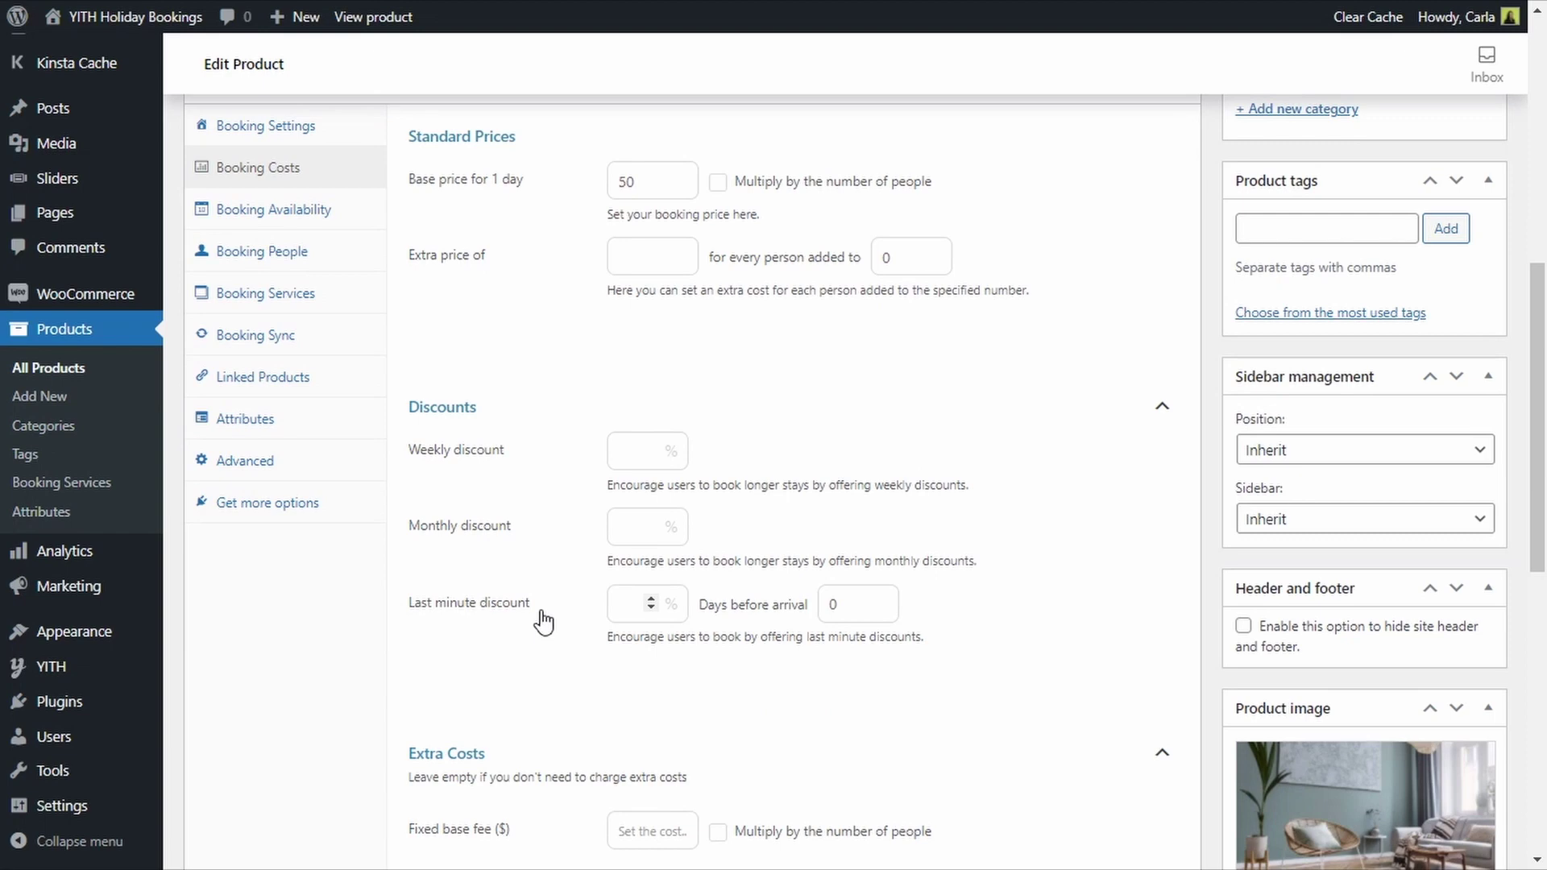
scroll(543, 621, down, 3)
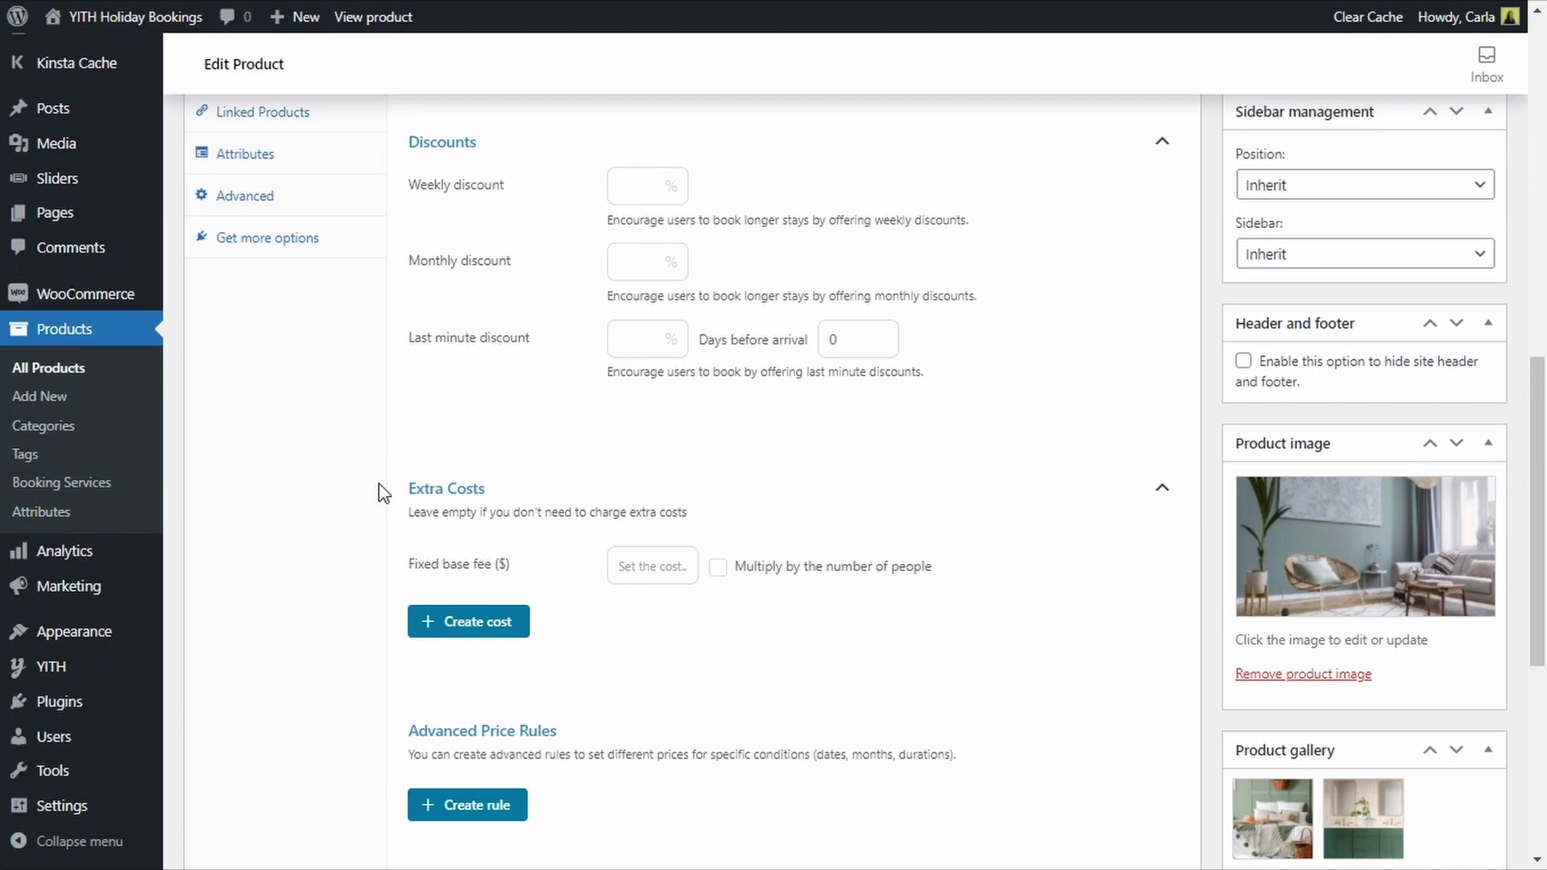
scroll(379, 493, up, 5)
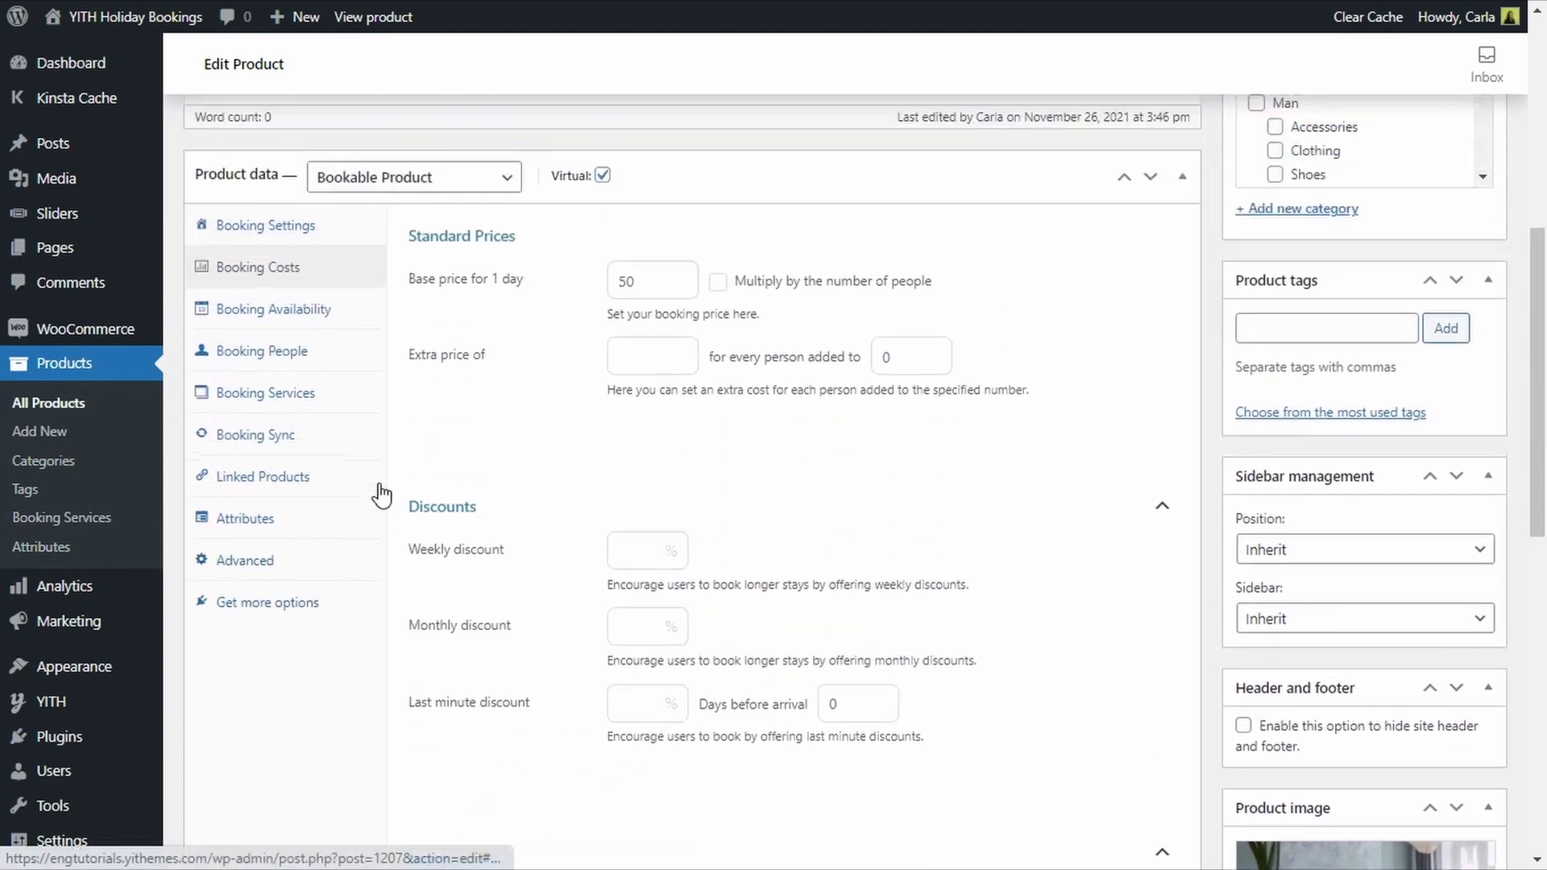
click(291, 477)
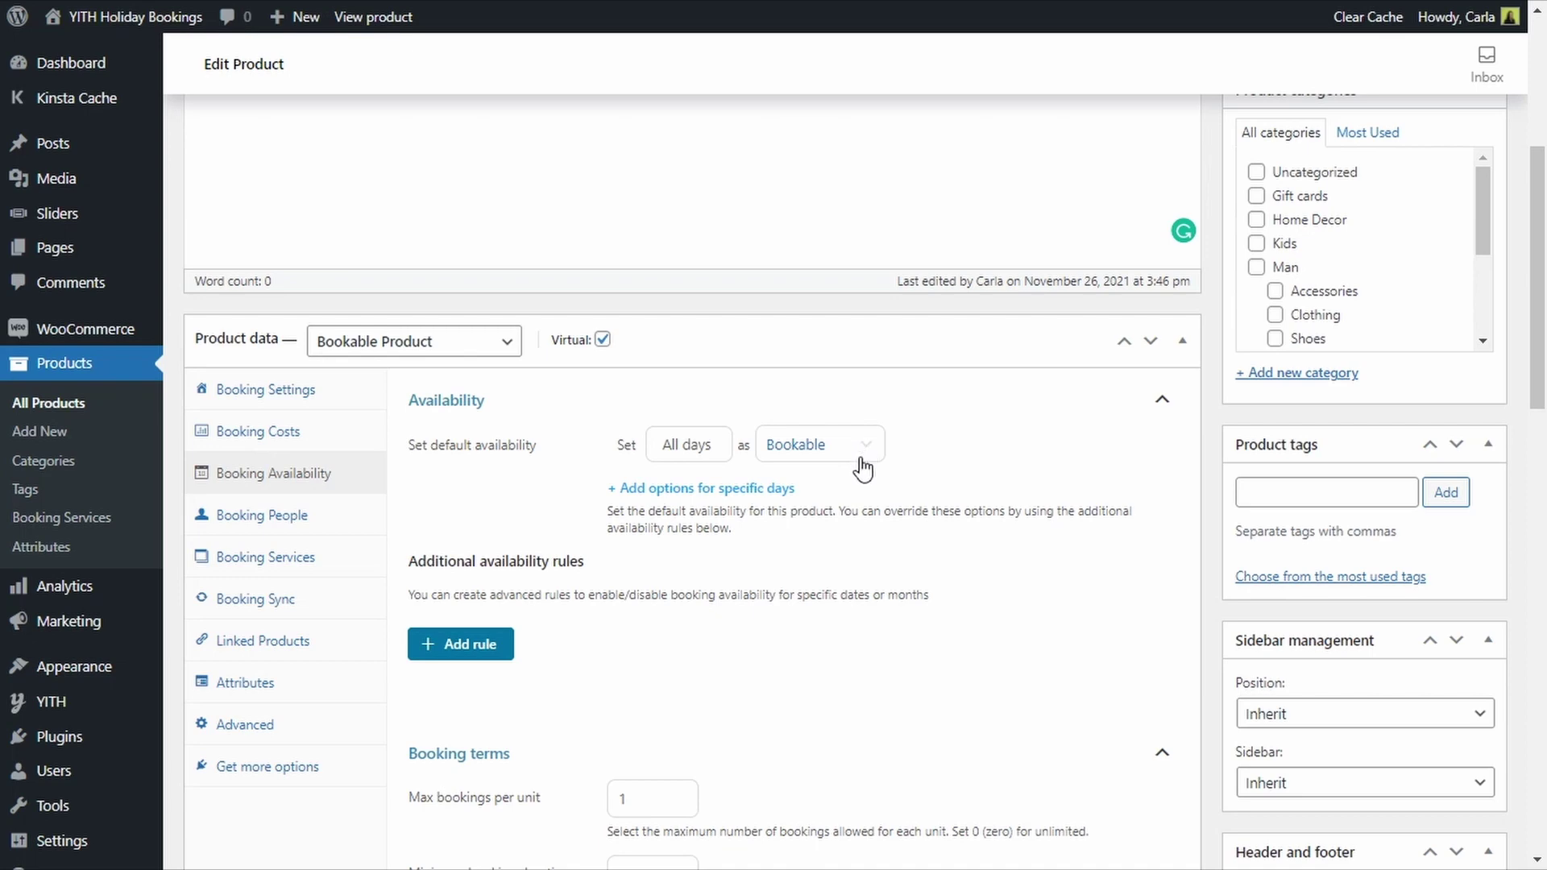
click(772, 453)
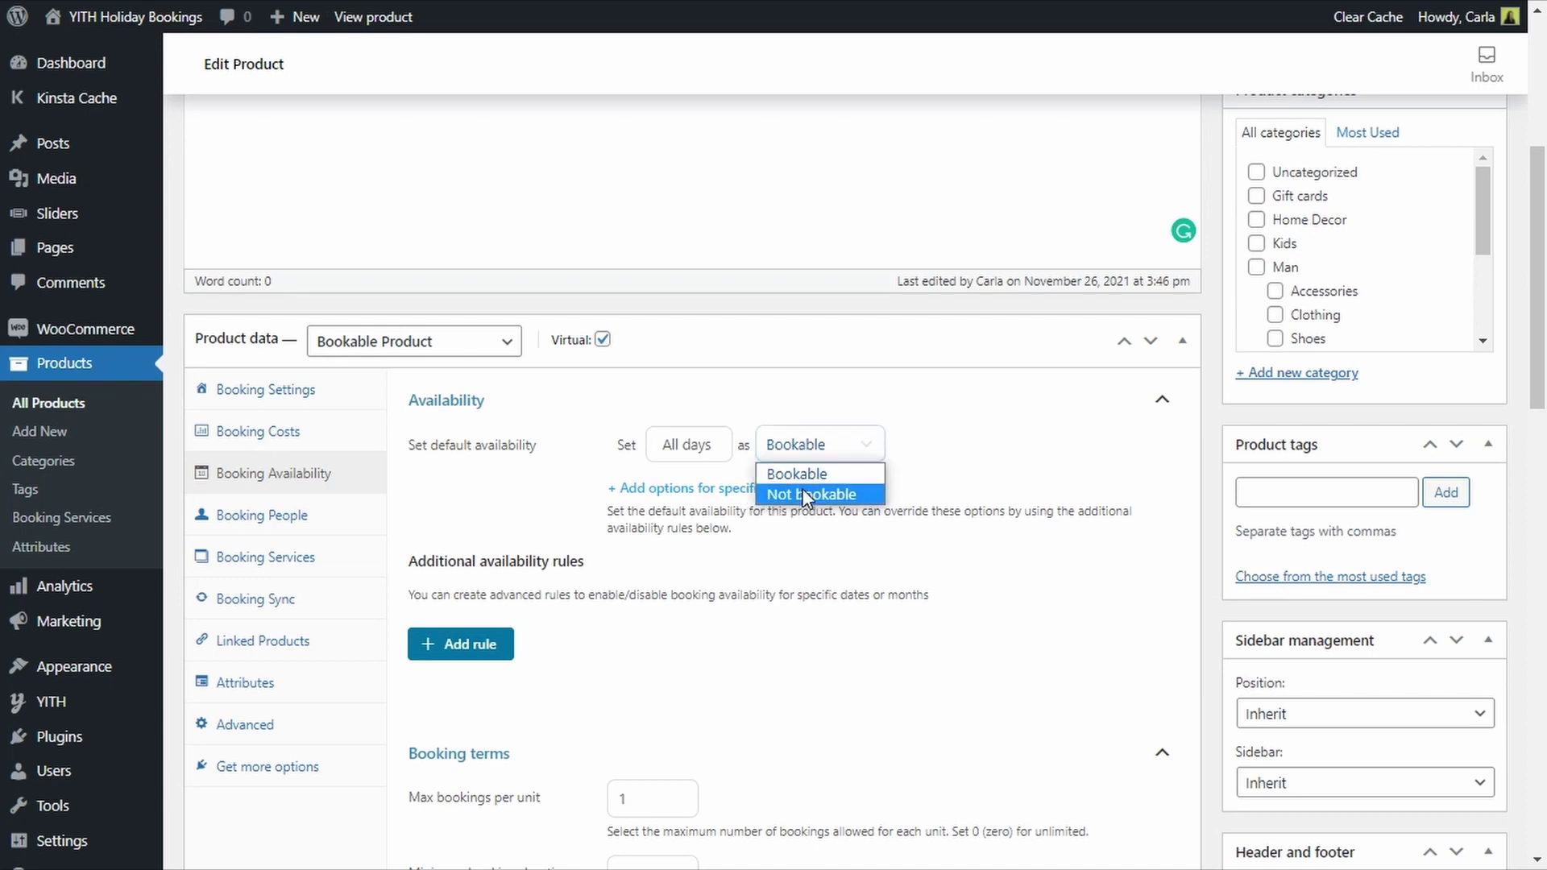
click(864, 474)
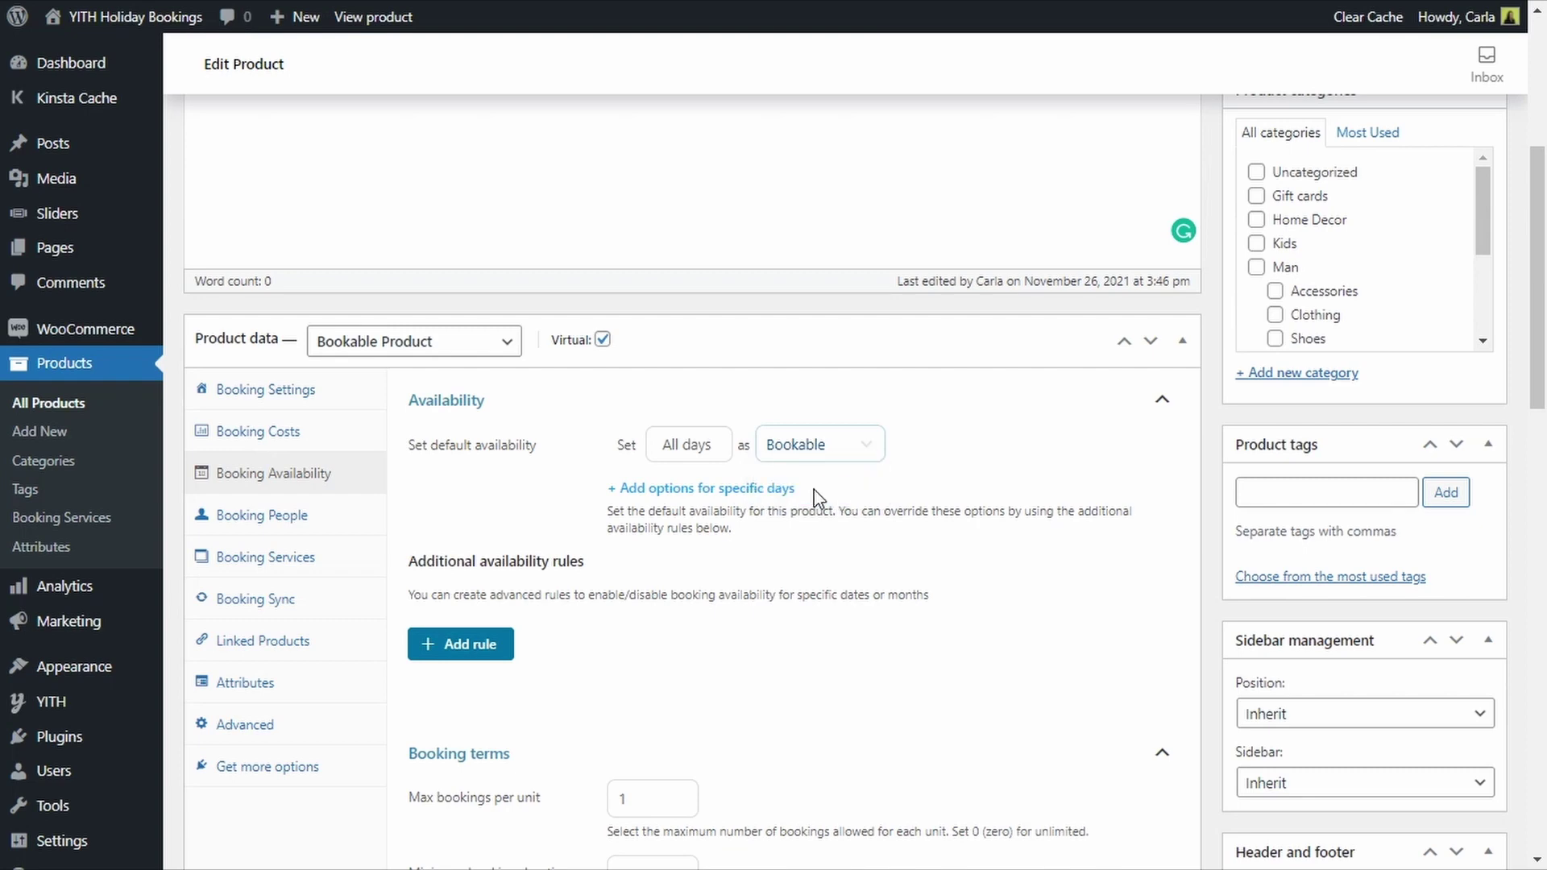
- Add a specific-day option to the default availability that sets Sunday as Not bookable
click(692, 488)
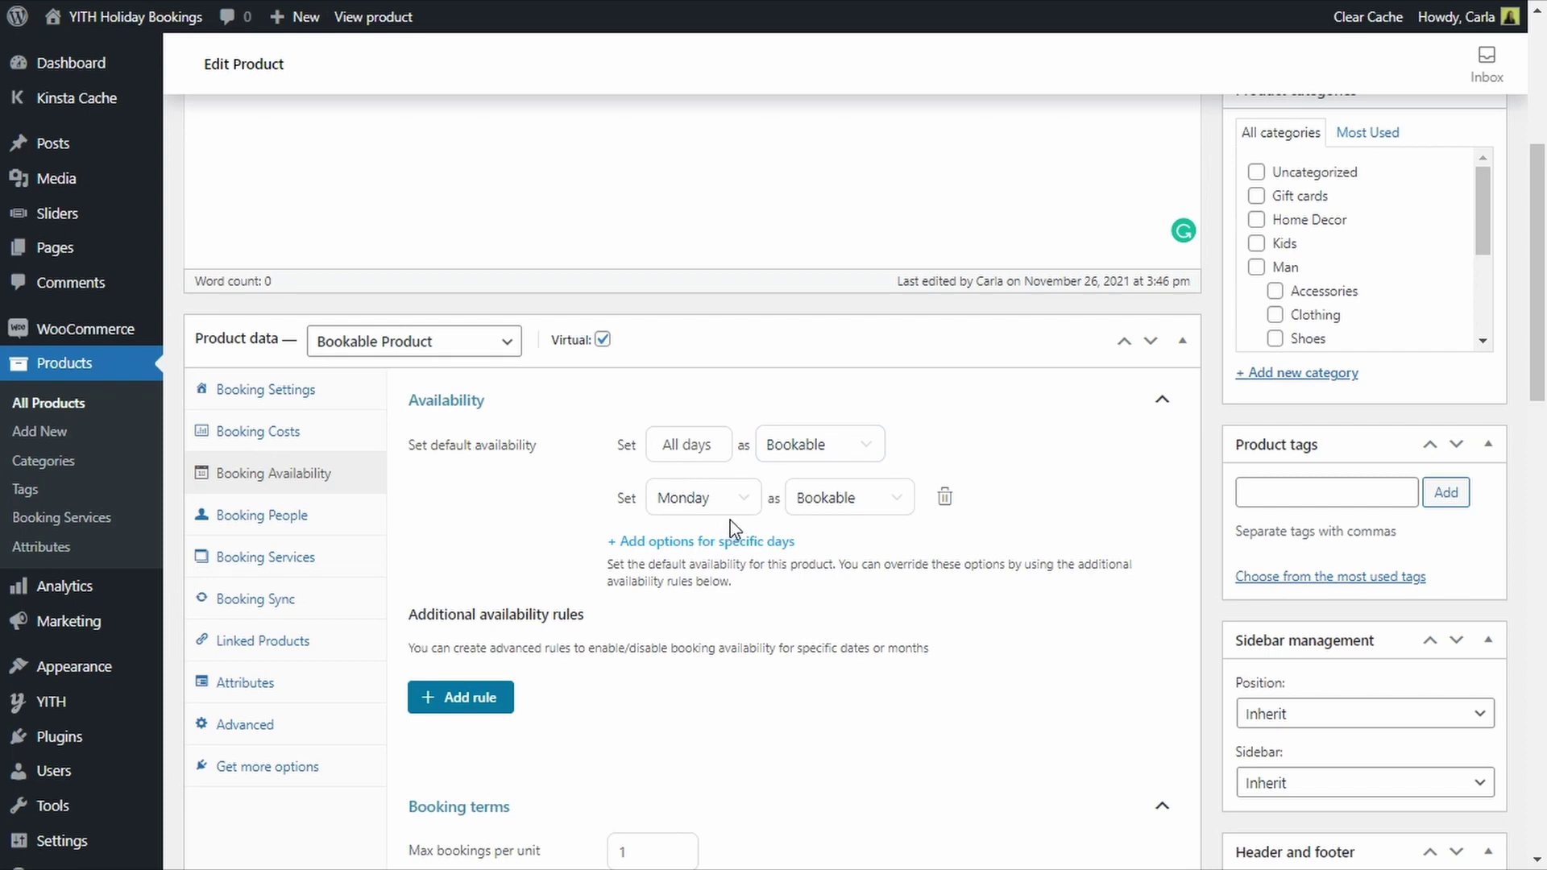
click(733, 500)
click(706, 654)
click(874, 506)
click(858, 552)
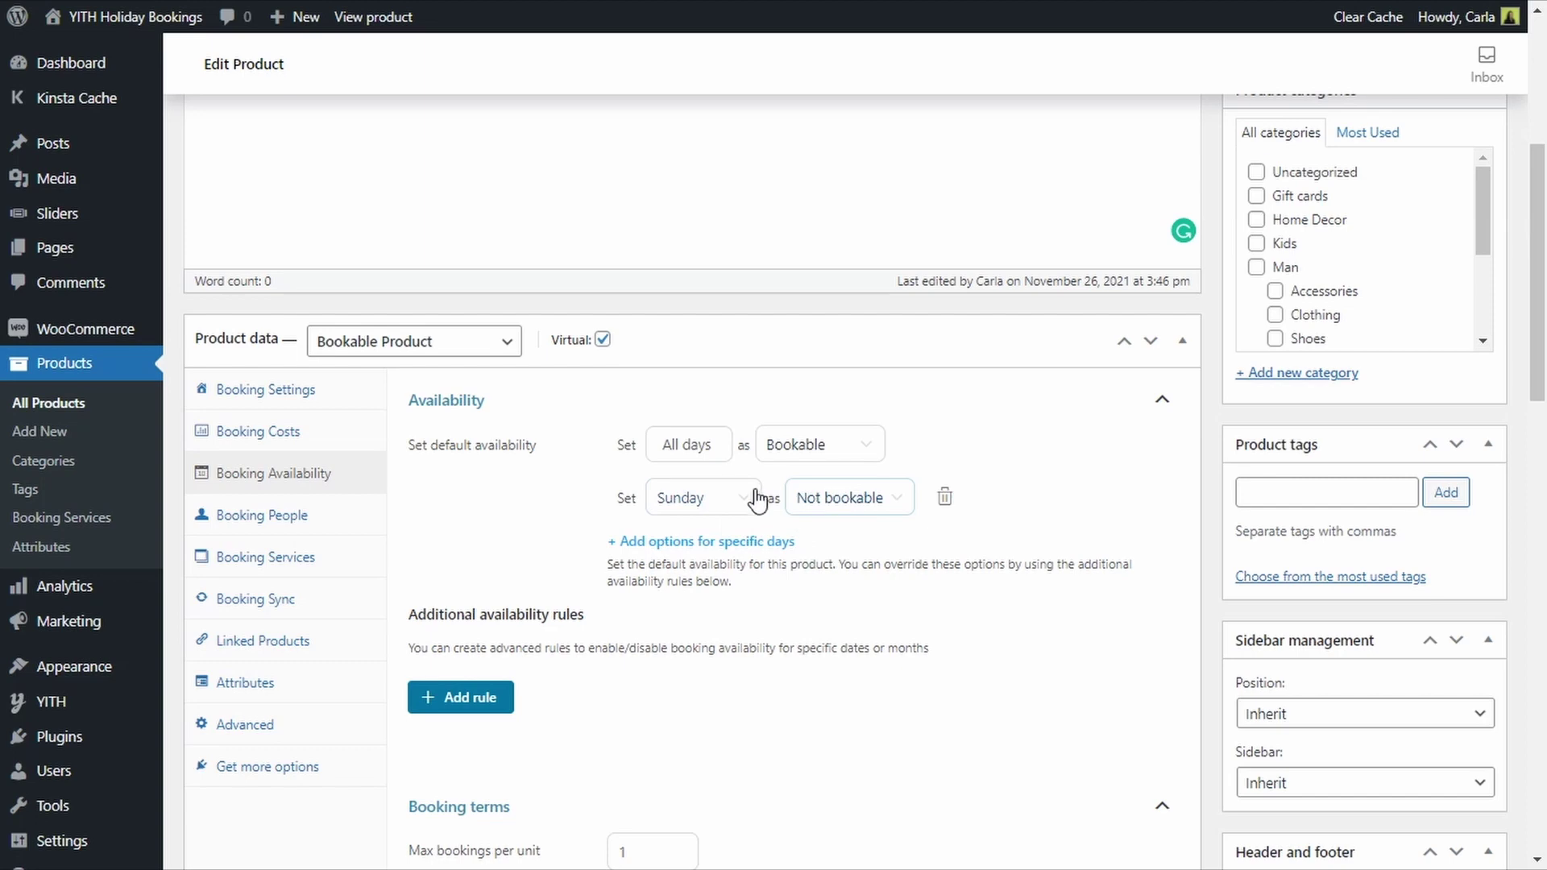
- Look over the booking terms, and enable the people option in the product's booking people settings
scroll(757, 494, down, 6)
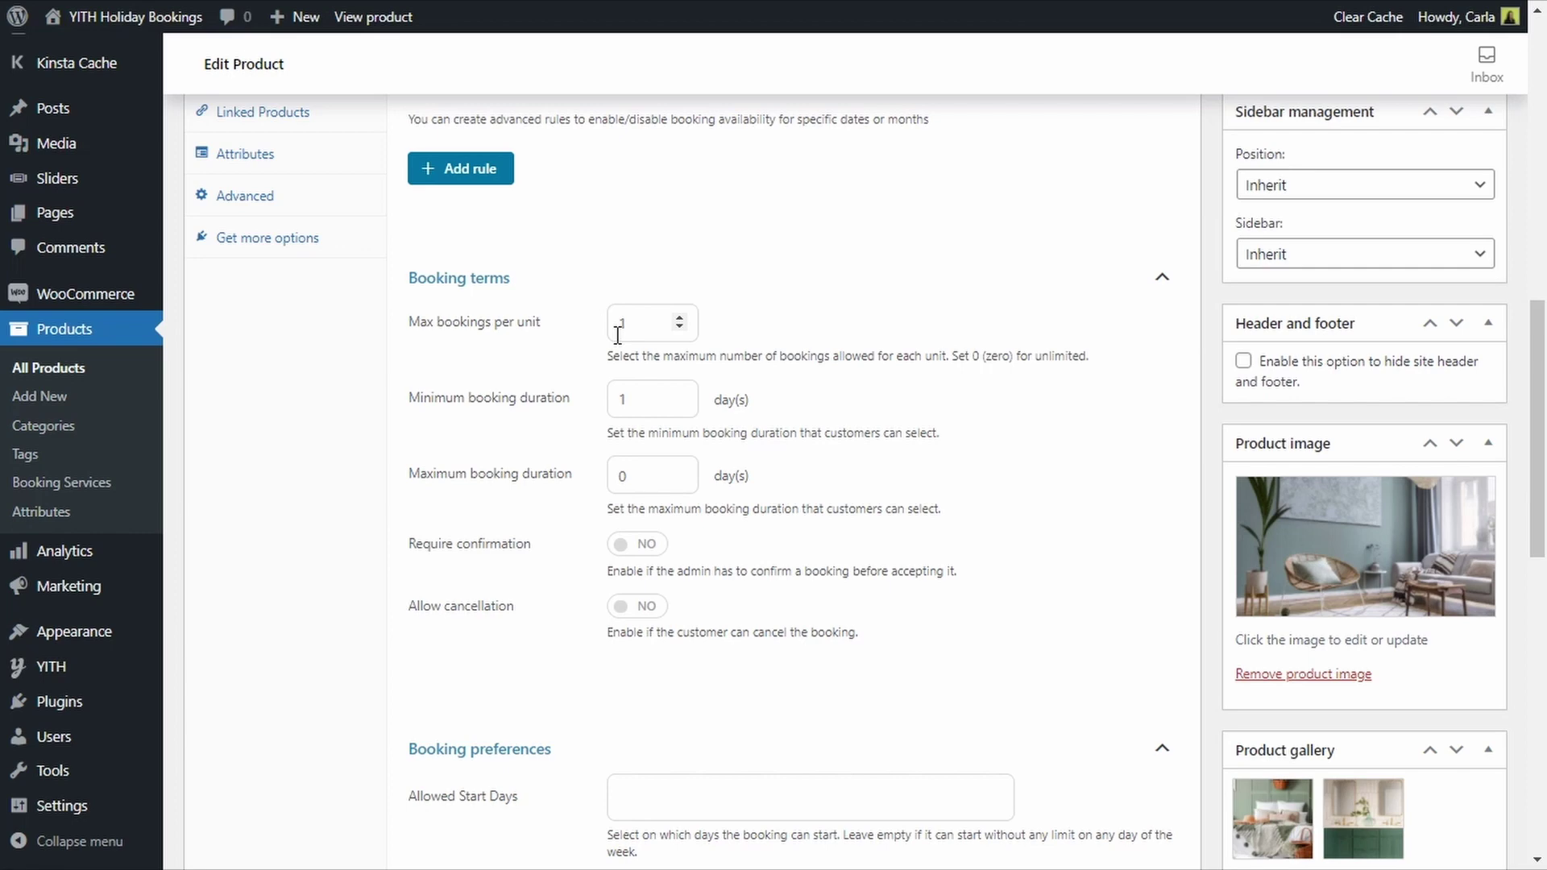
scroll(618, 335, up, 2)
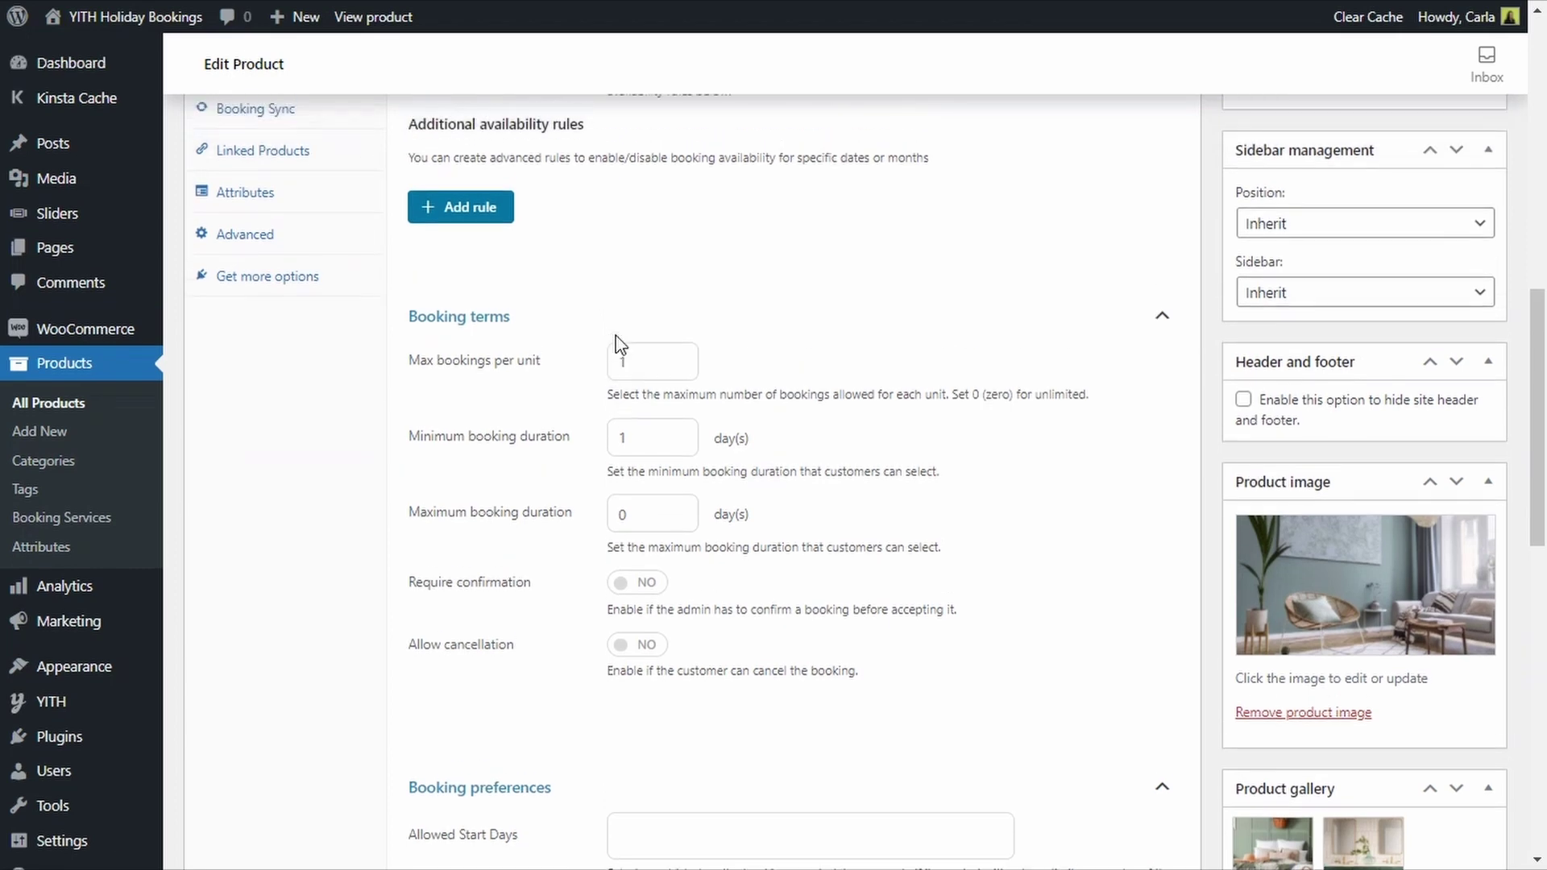
scroll(618, 389, up, 2)
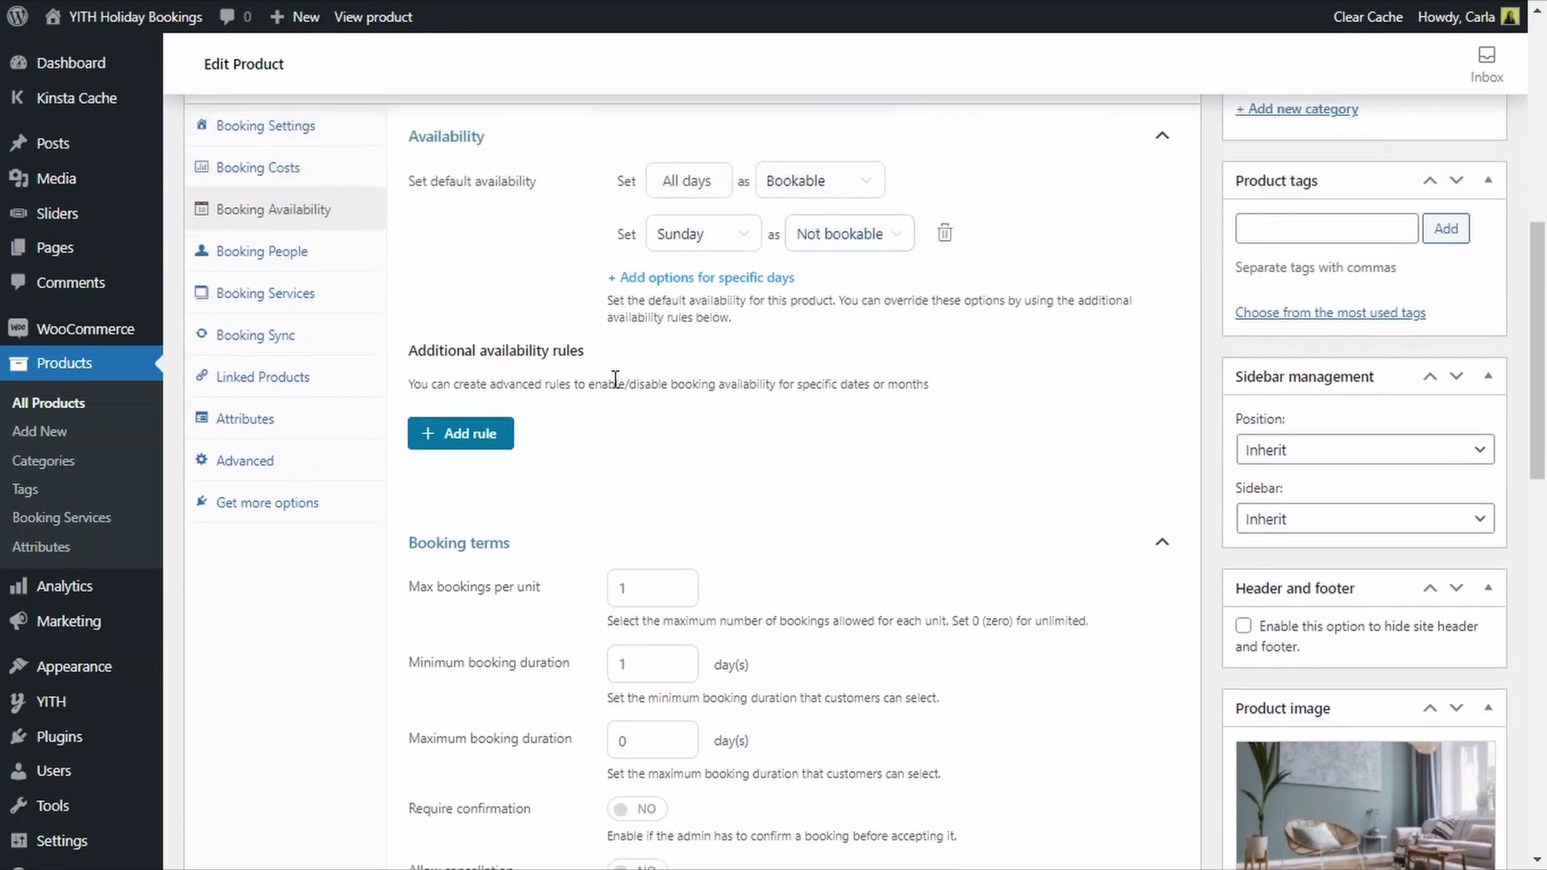
click(289, 303)
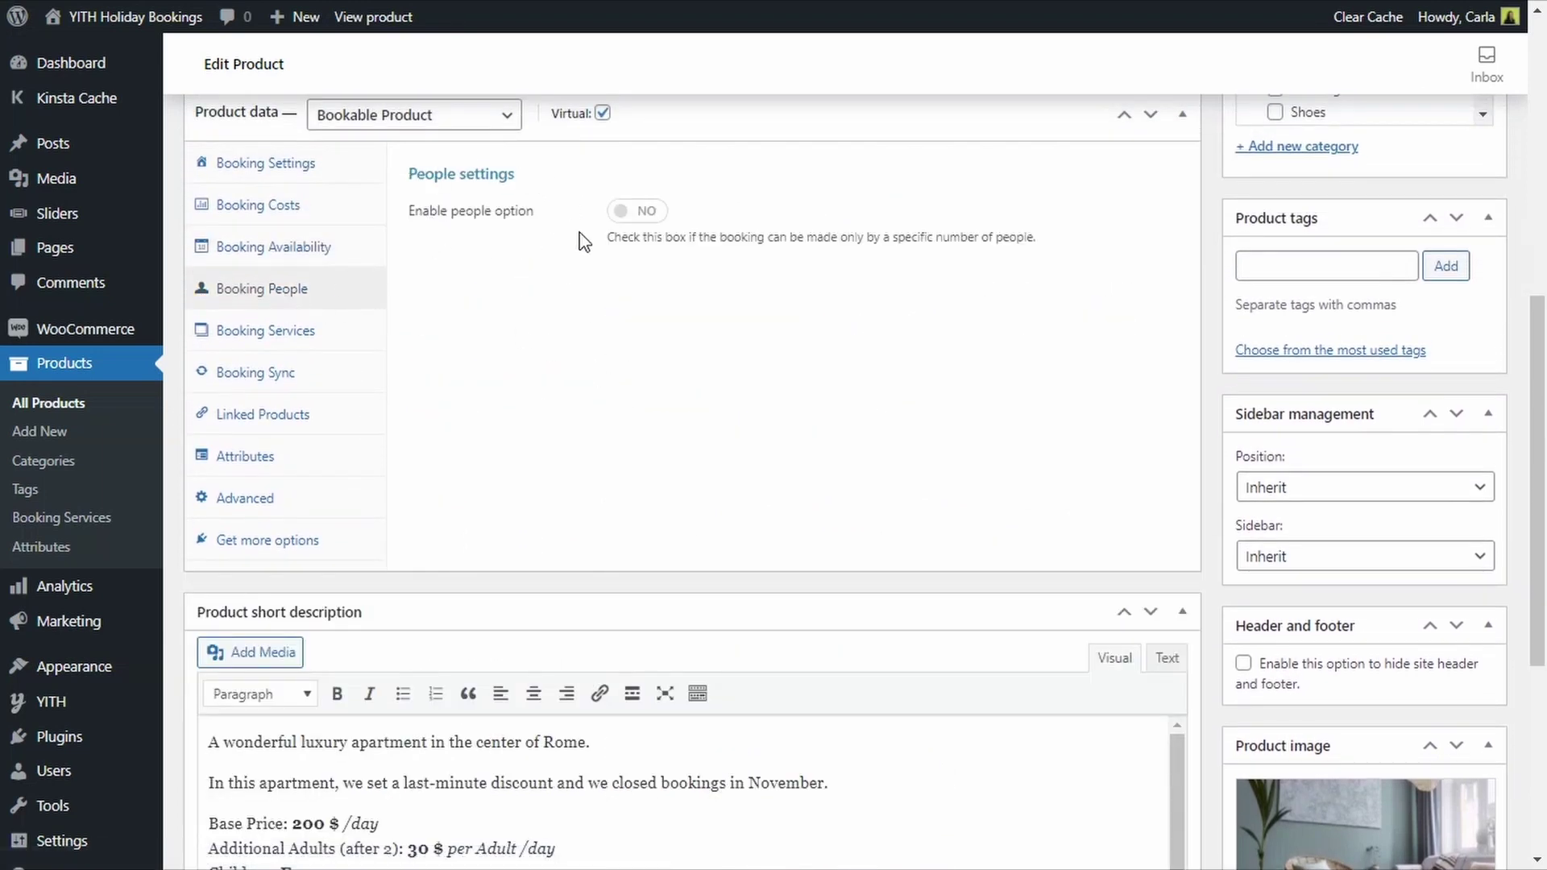
click(645, 211)
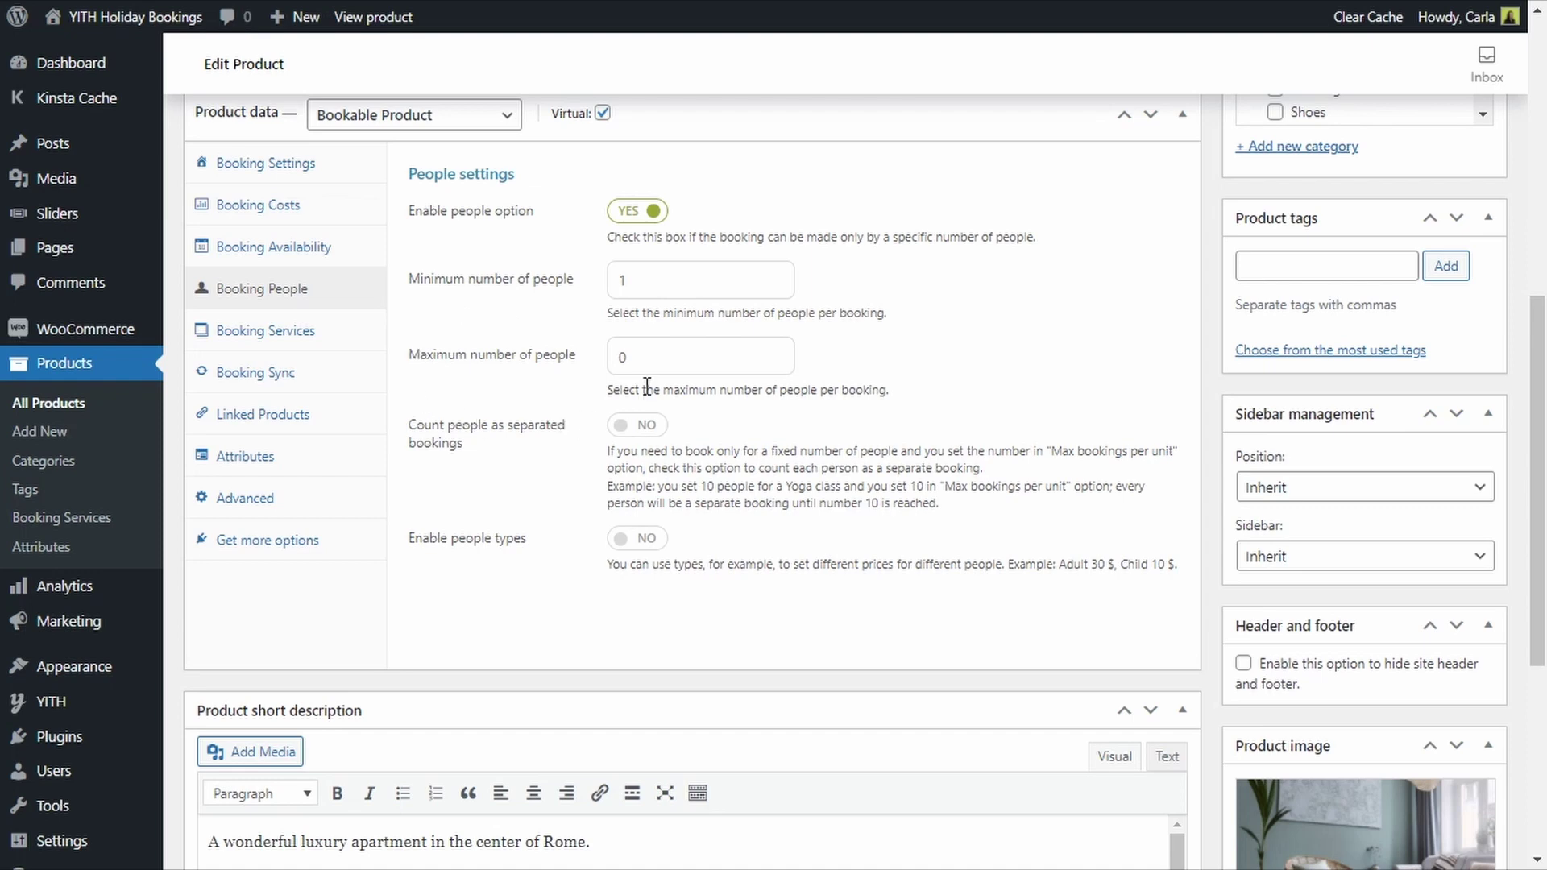
- Set the maximum number of people per booking to 4 in the product's people settings
double_click(623, 358)
text(4)
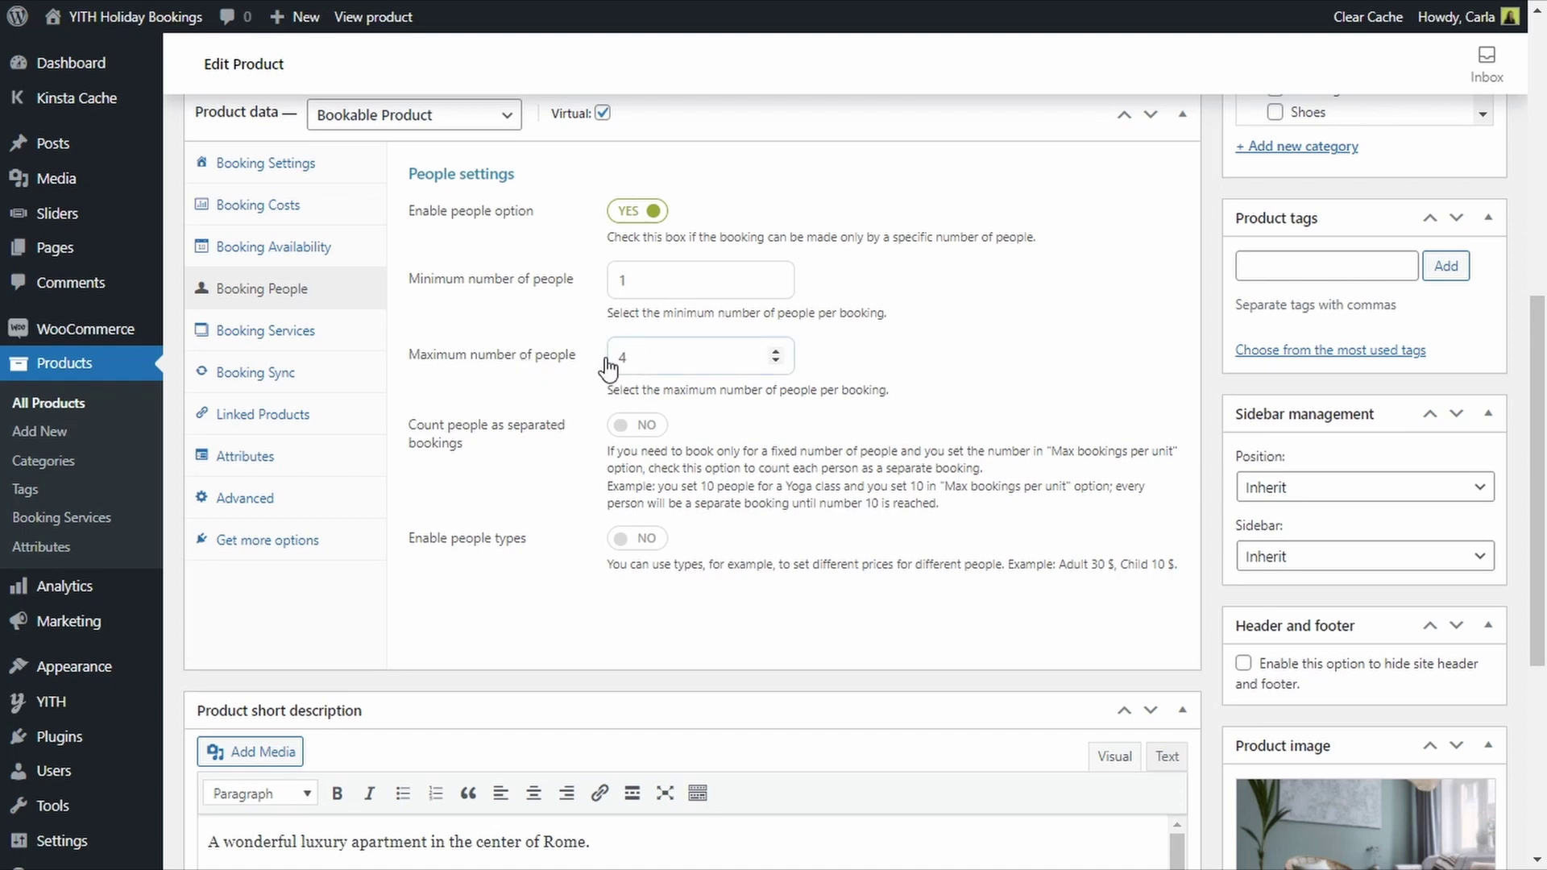
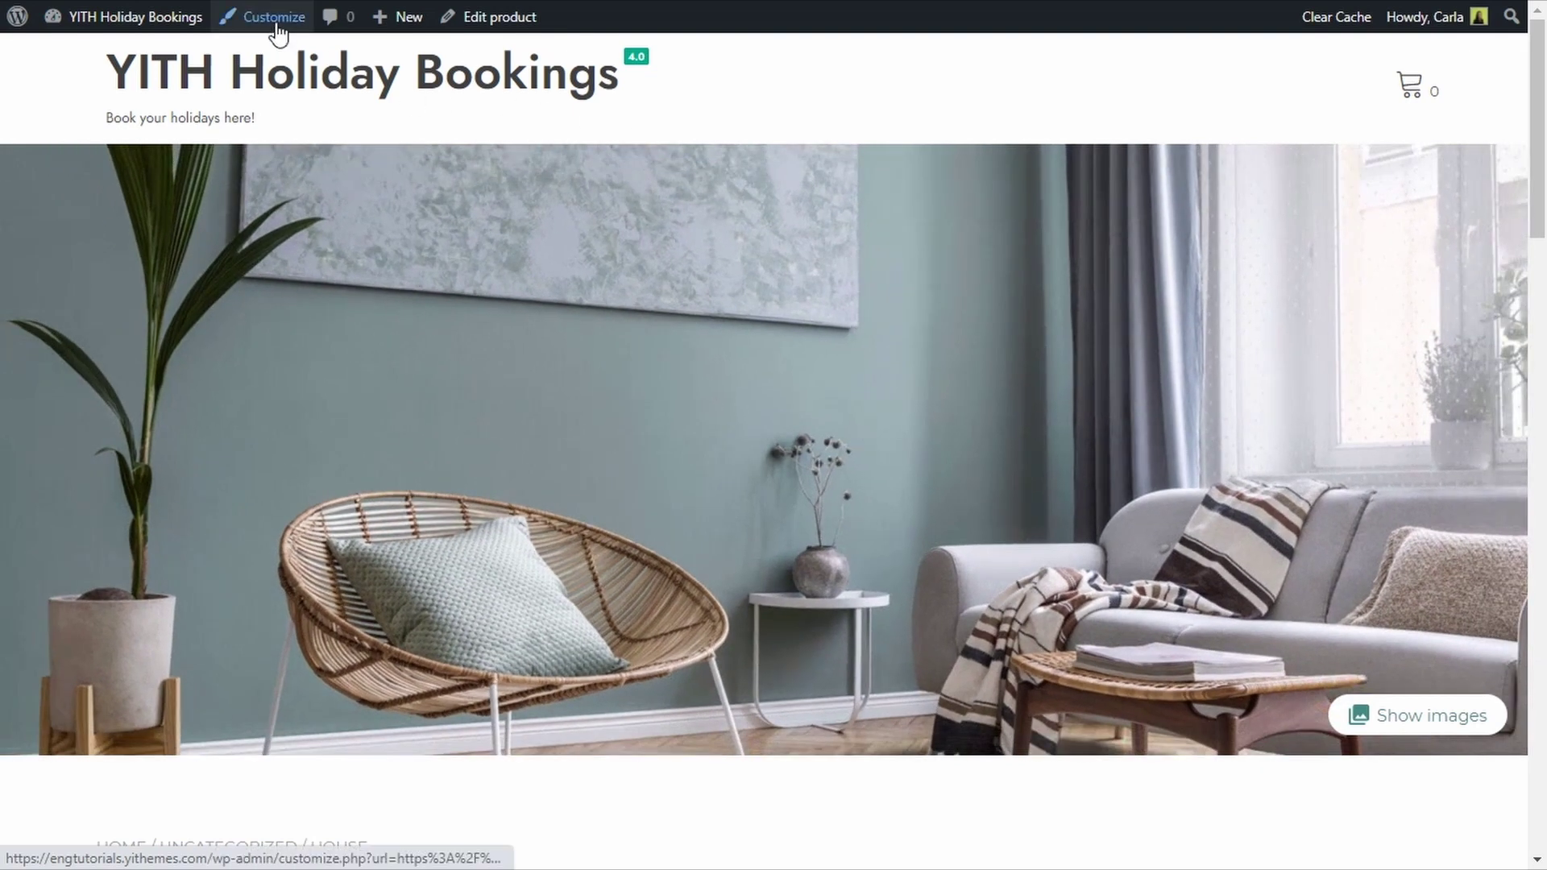
- Customize the WooCommerce bookable products layout, trying 3 grid images before settling on 2, and publish the change
click(274, 18)
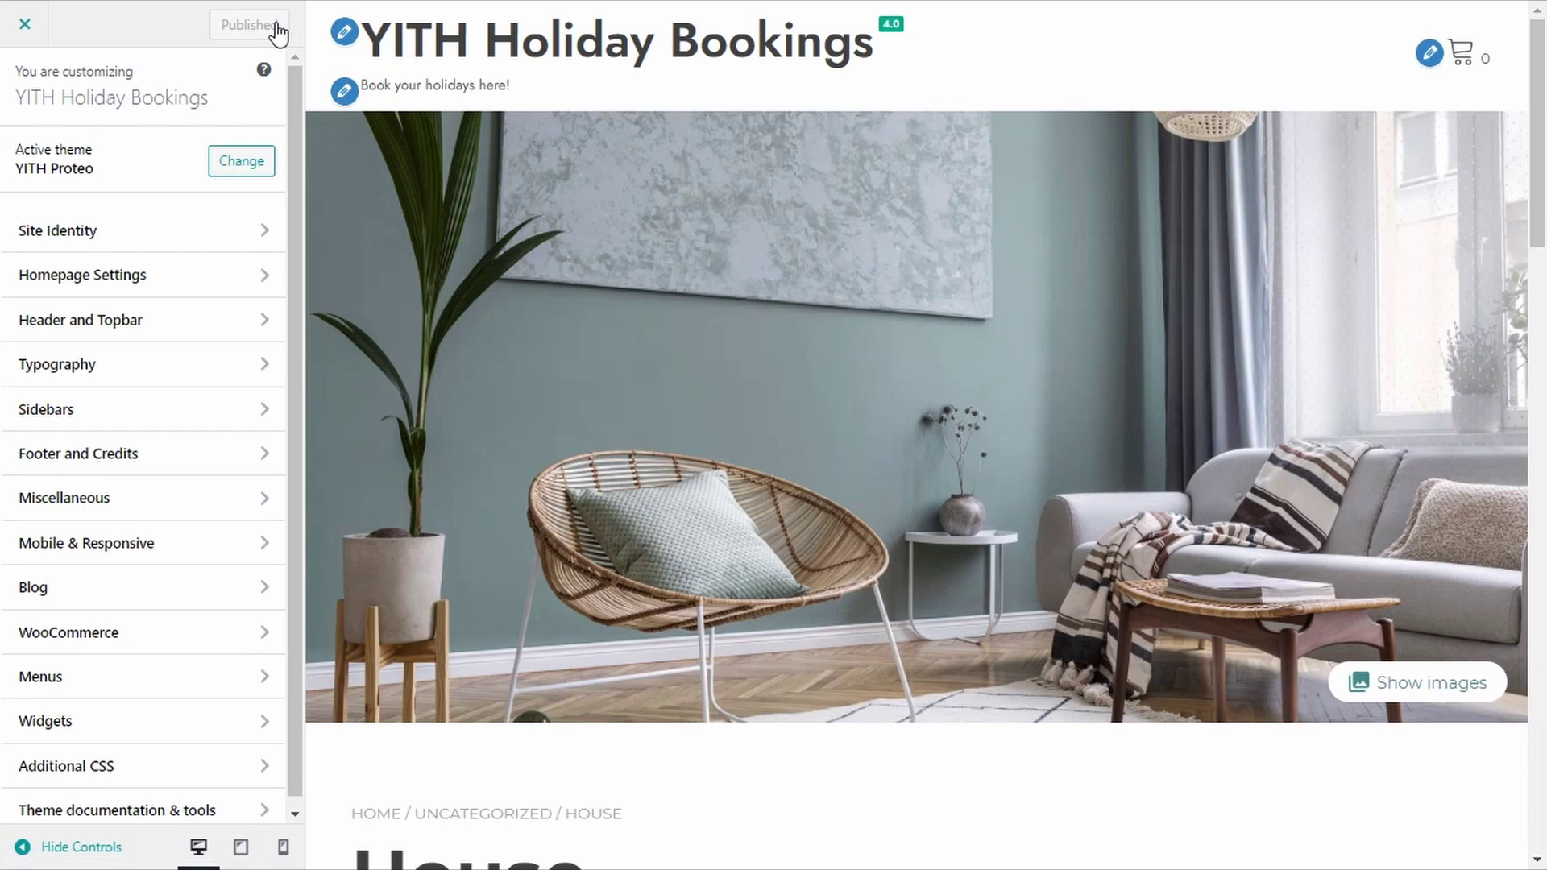
click(208, 634)
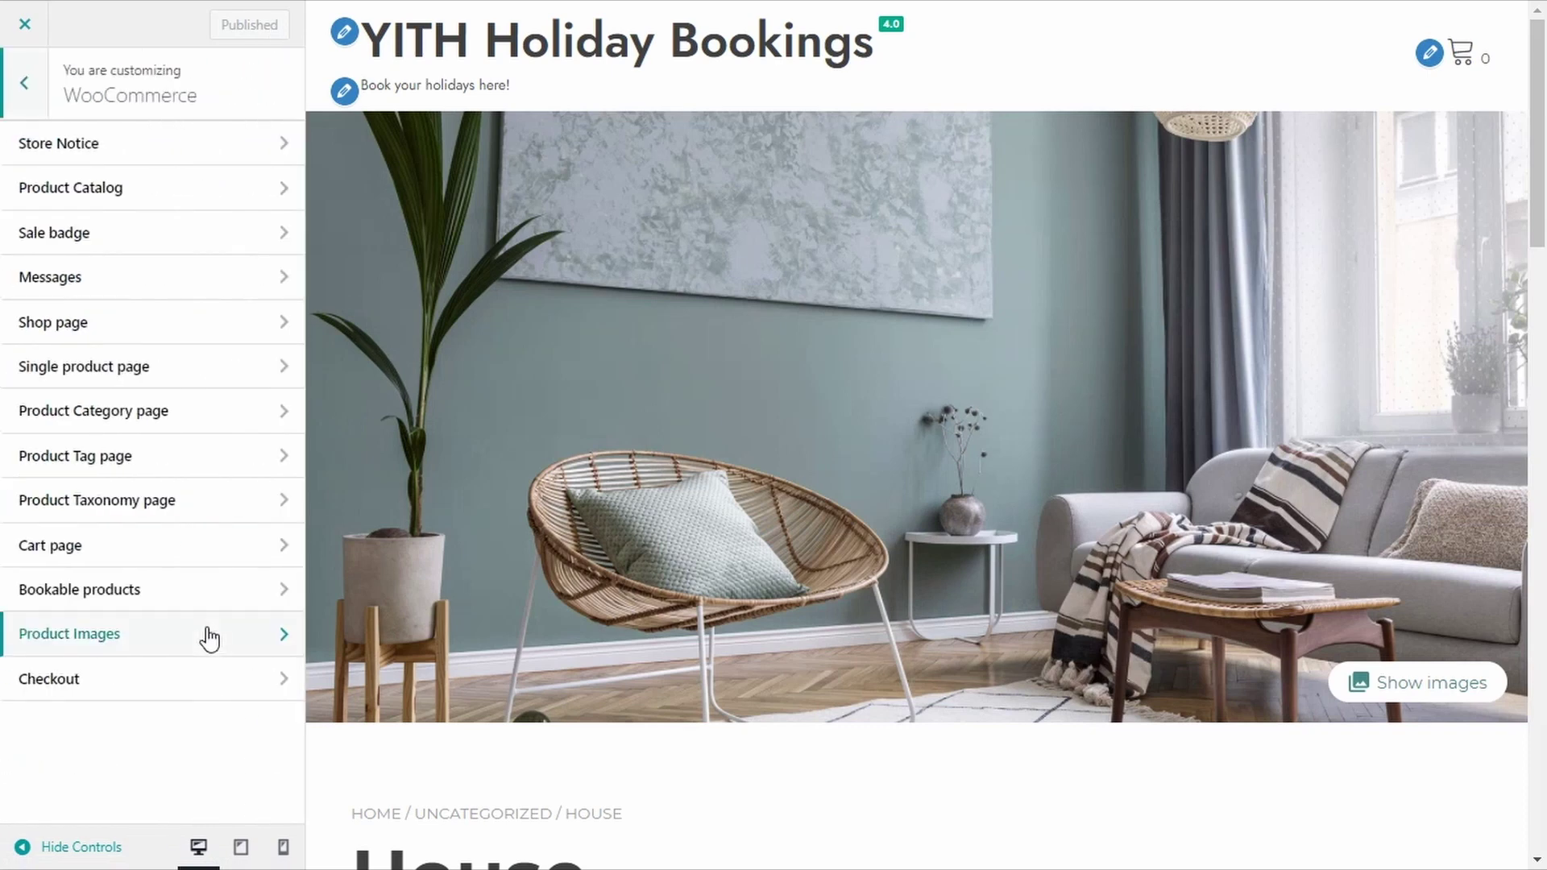
click(213, 593)
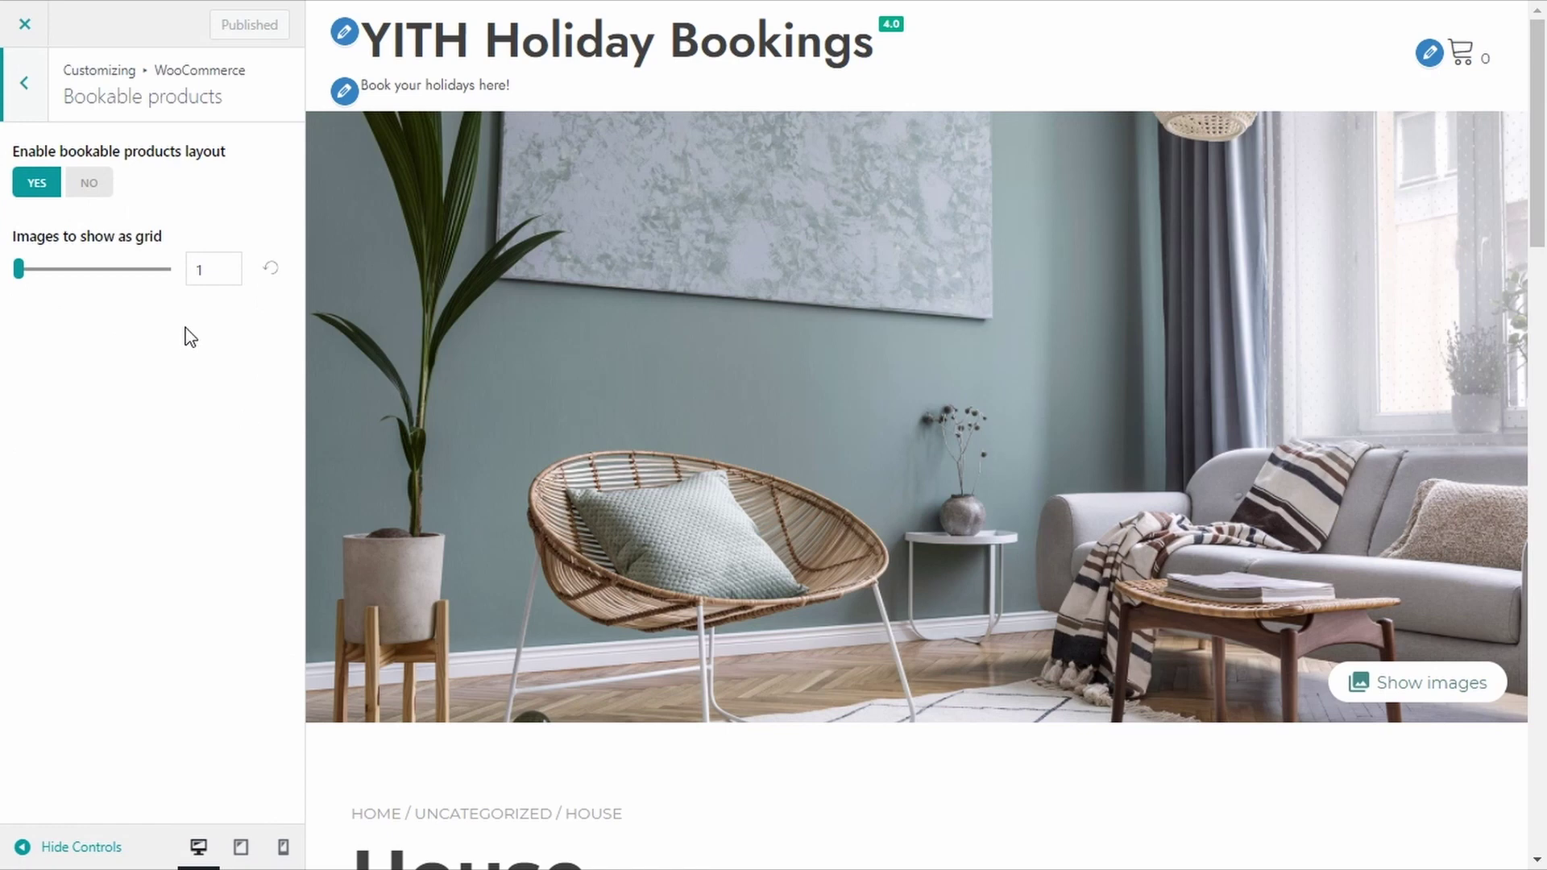
click(225, 266)
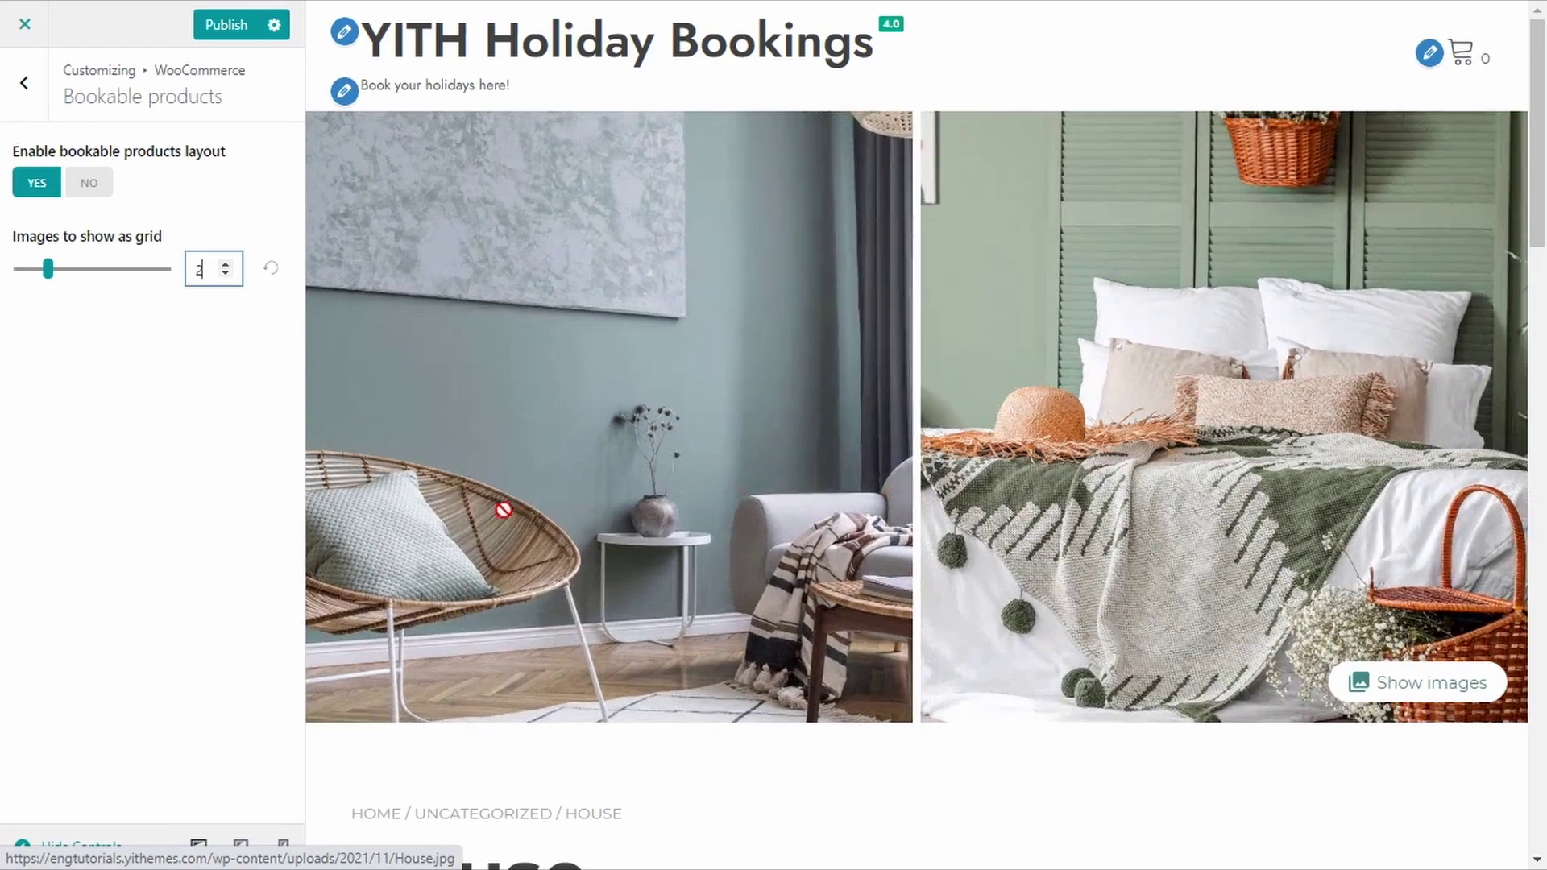
click(227, 267)
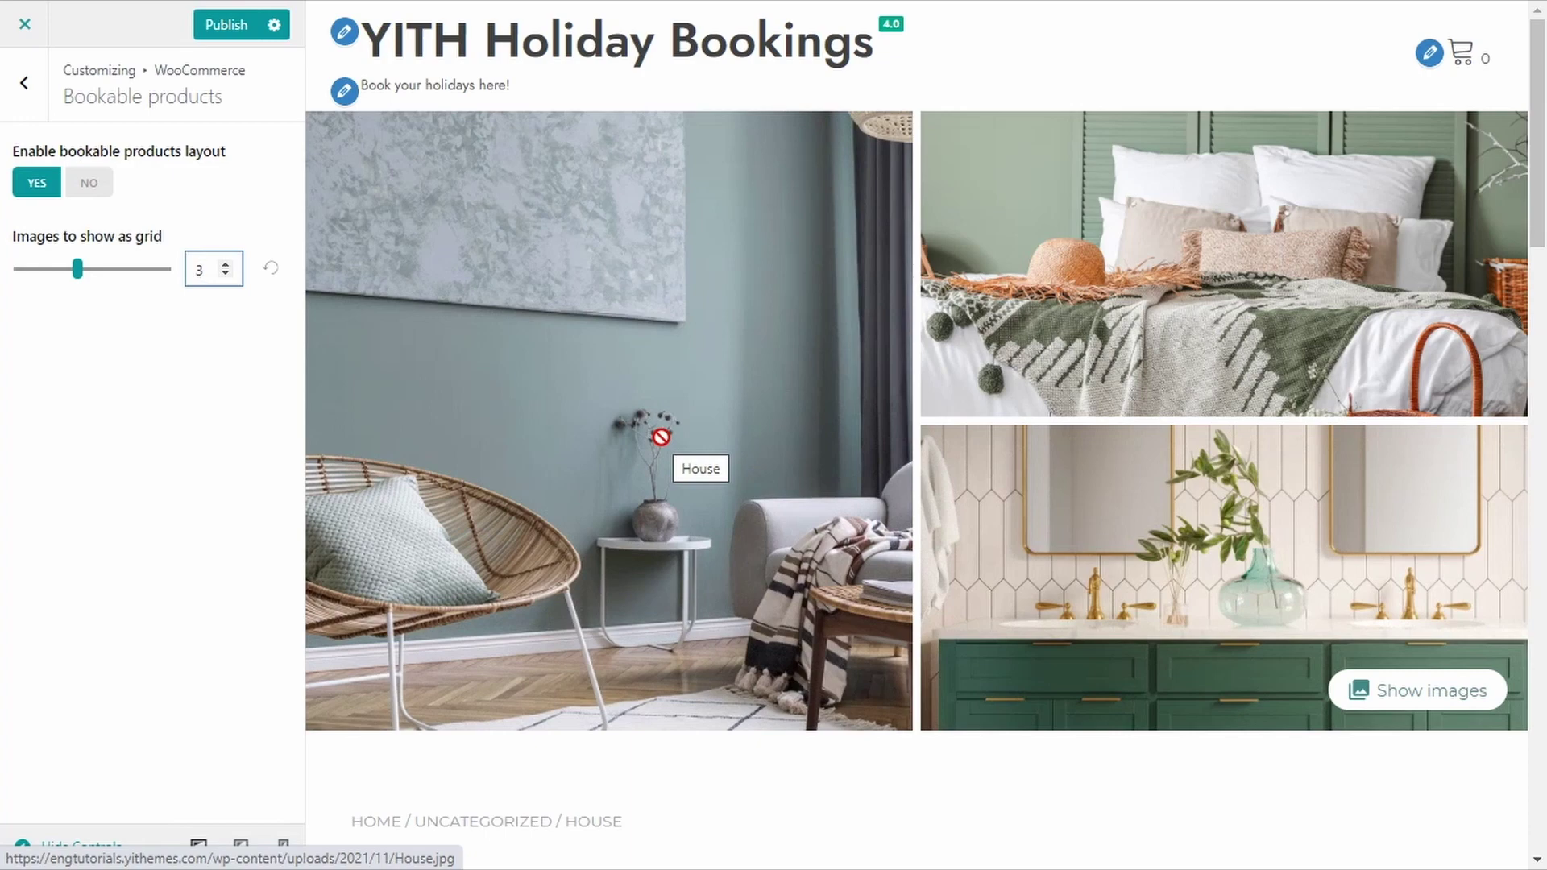
click(227, 274)
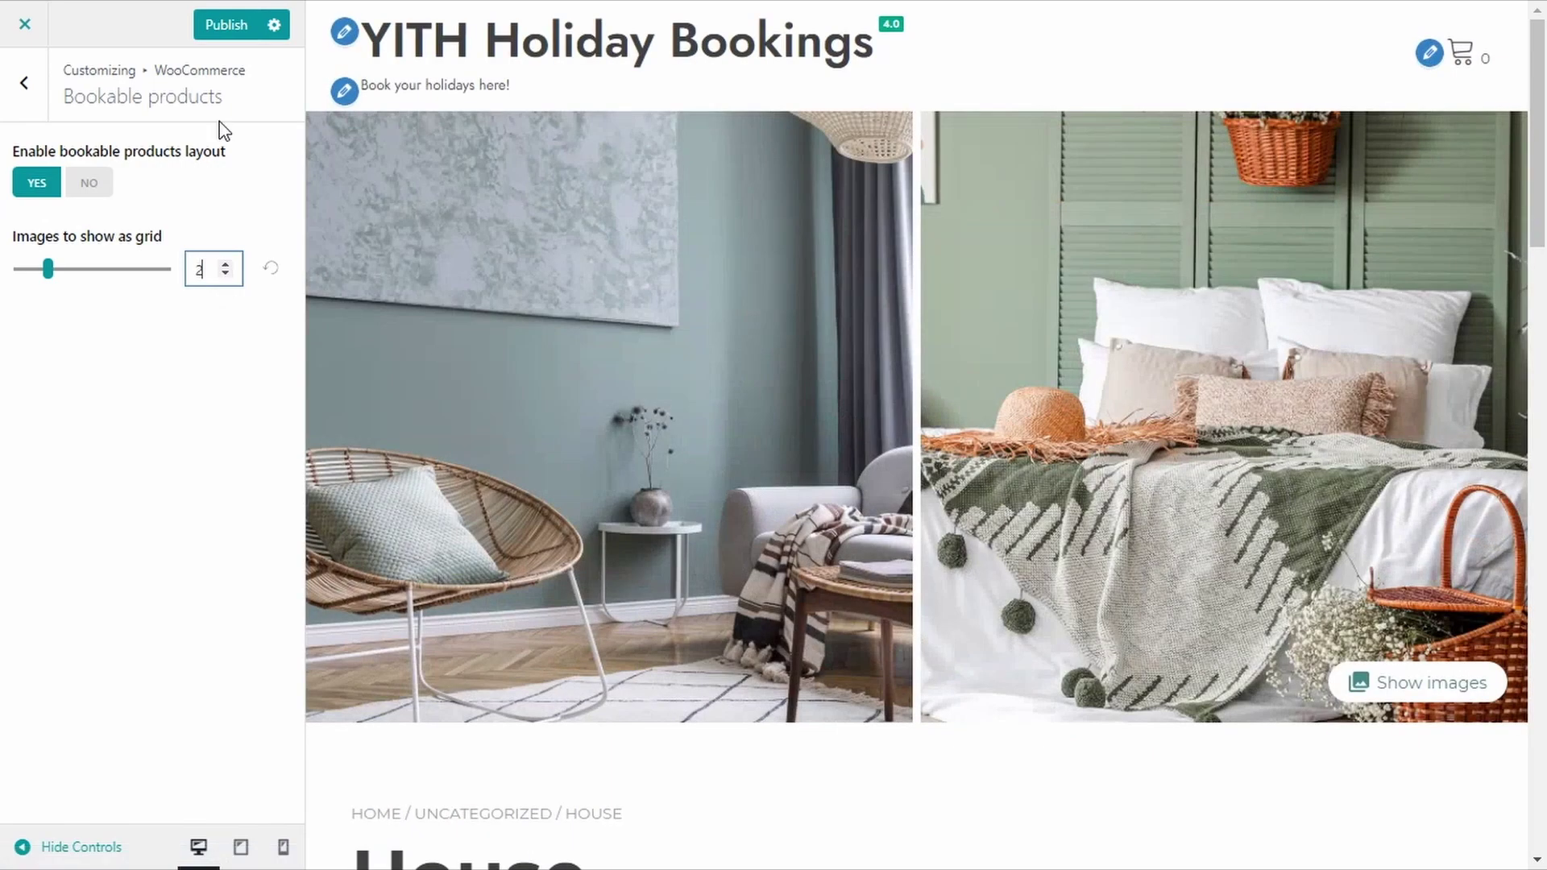
click(225, 26)
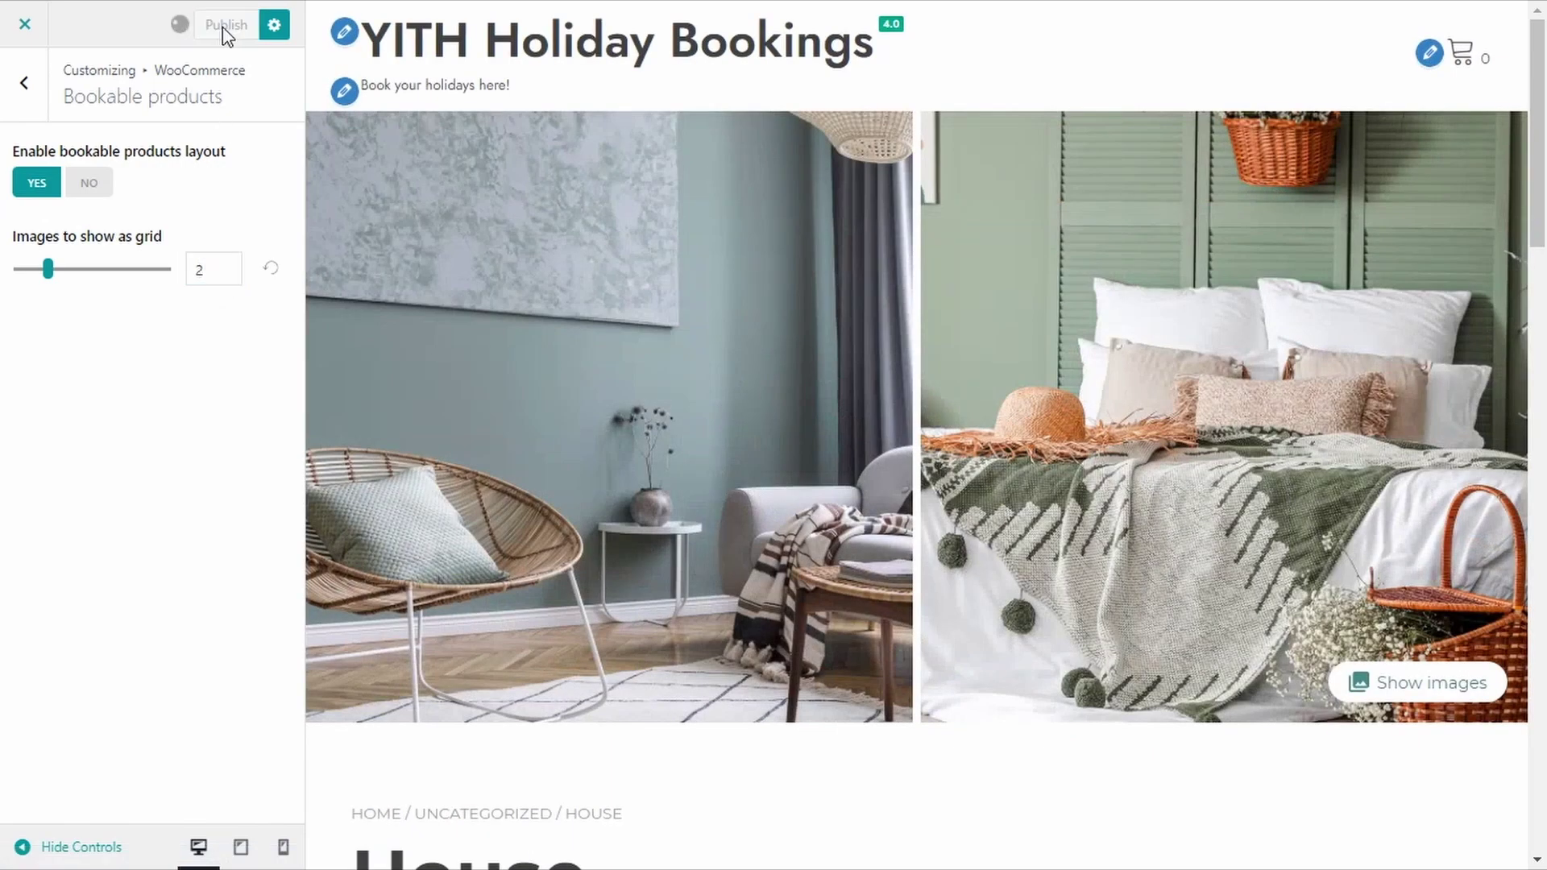
click(24, 24)
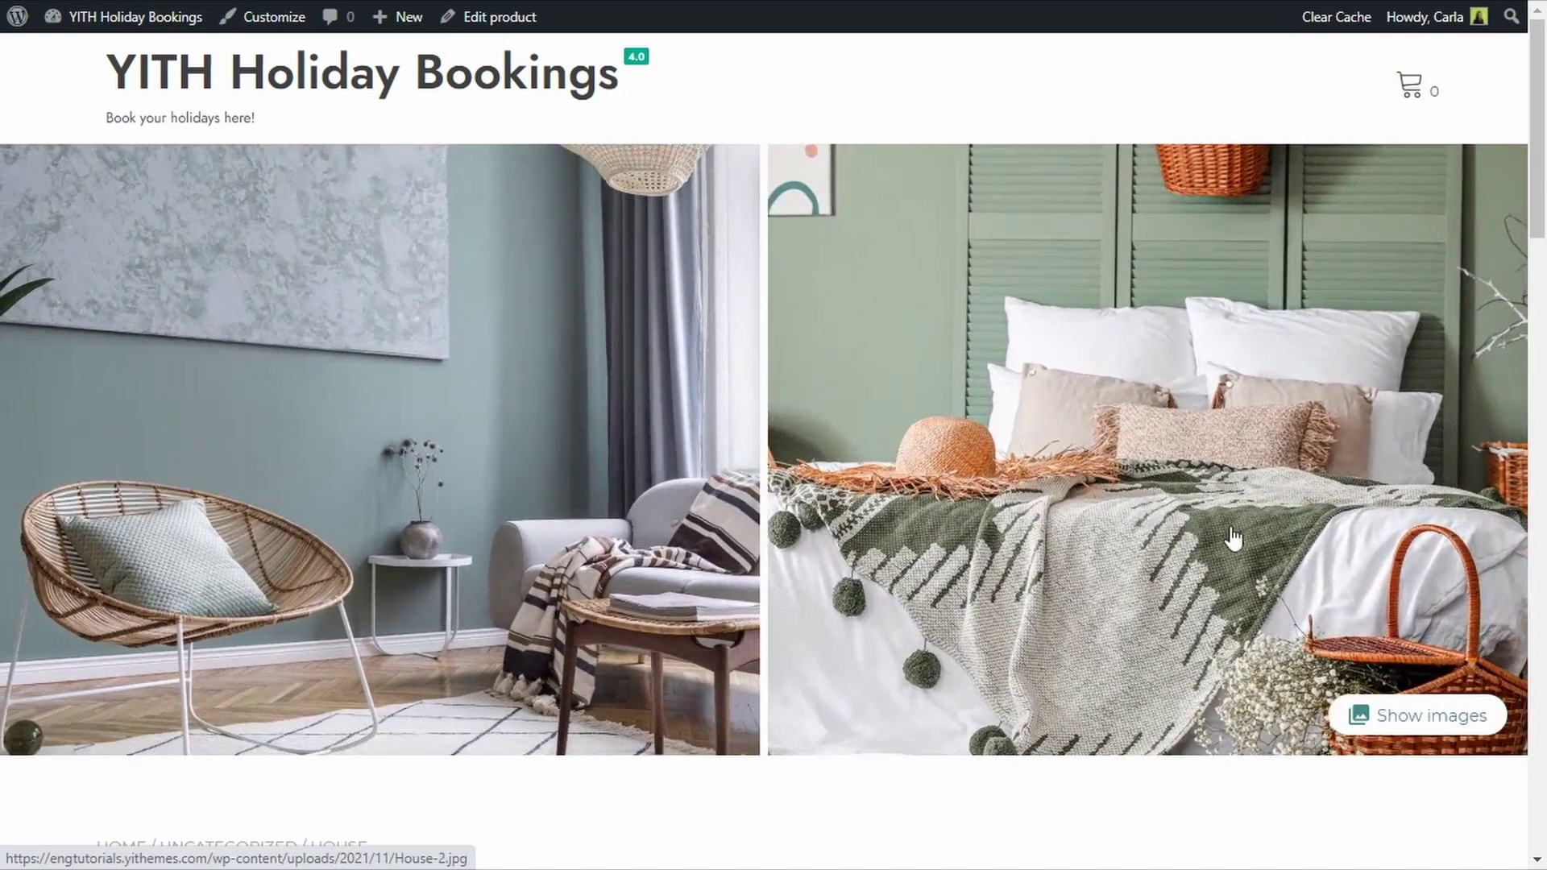
- Check the House product page, viewing the image gallery and reading the price and description below it
click(1452, 717)
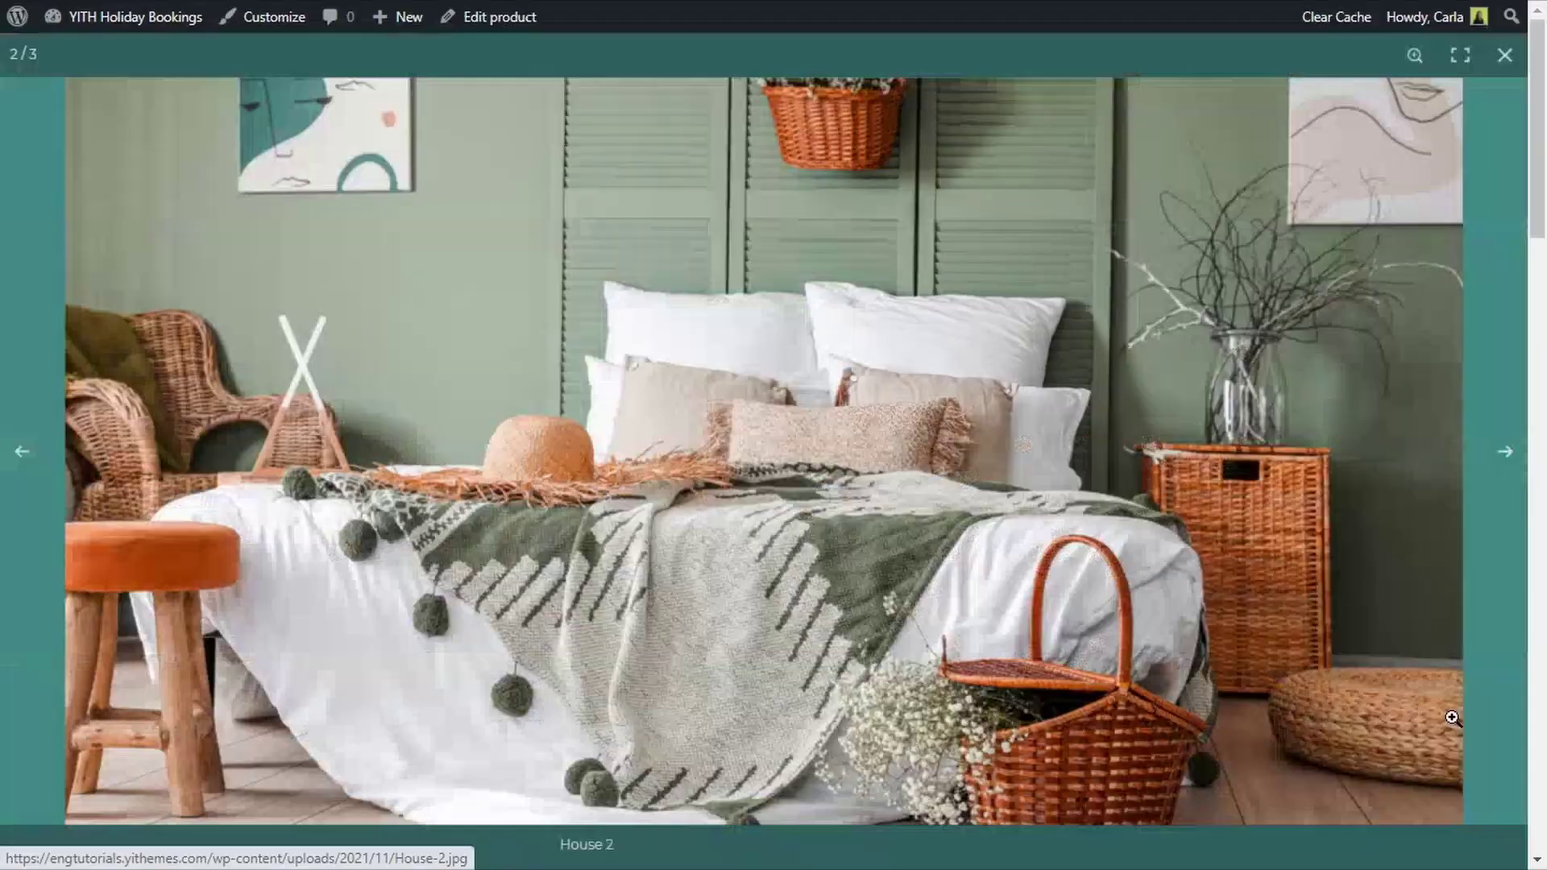
click(1509, 54)
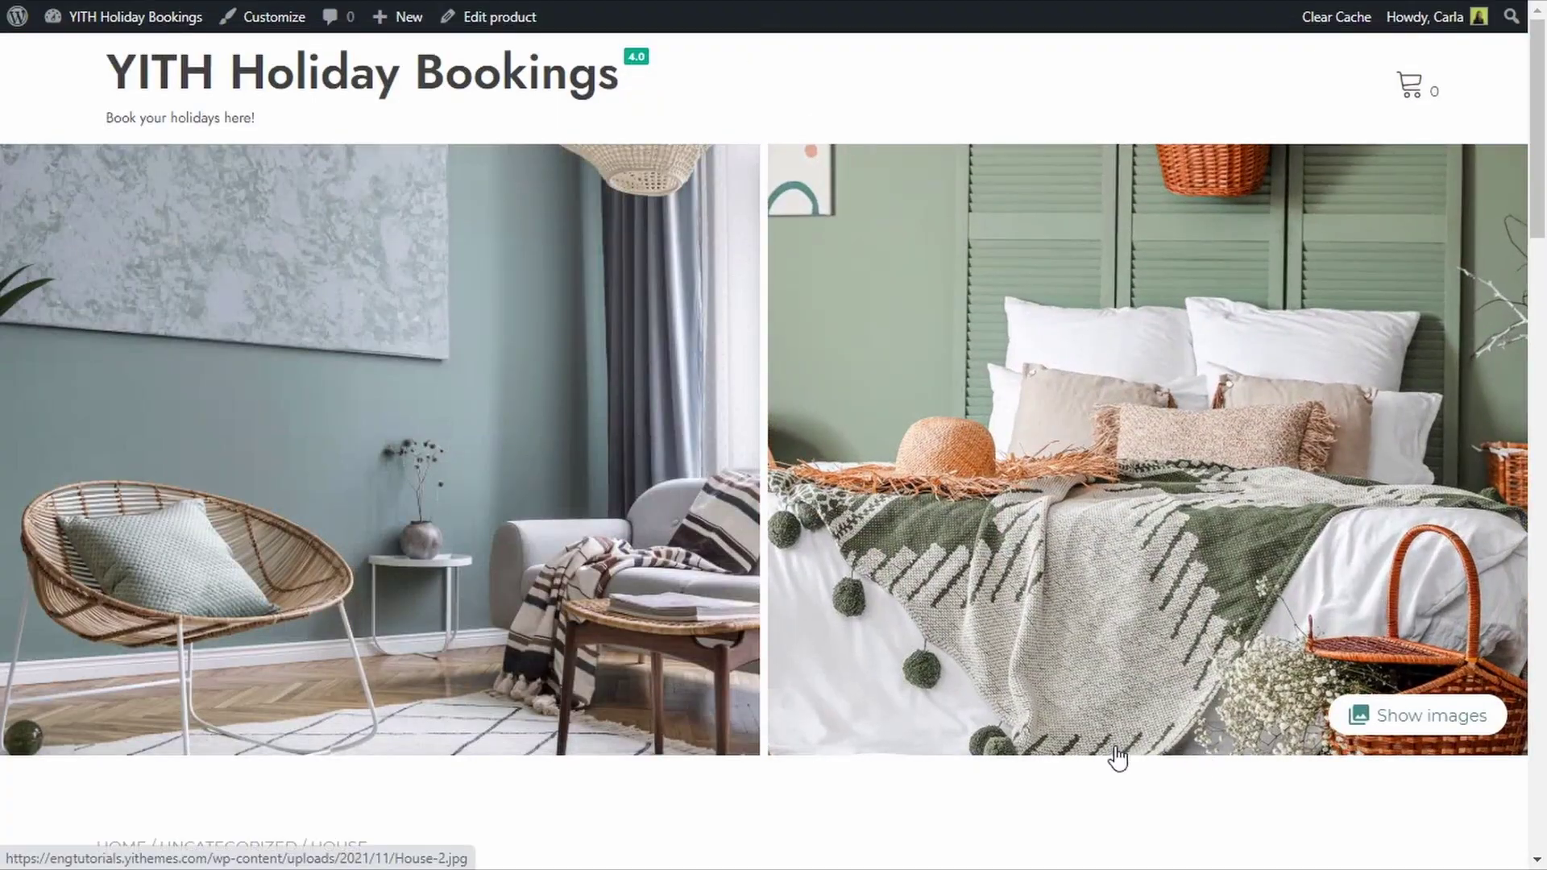
scroll(1057, 777, down, 4)
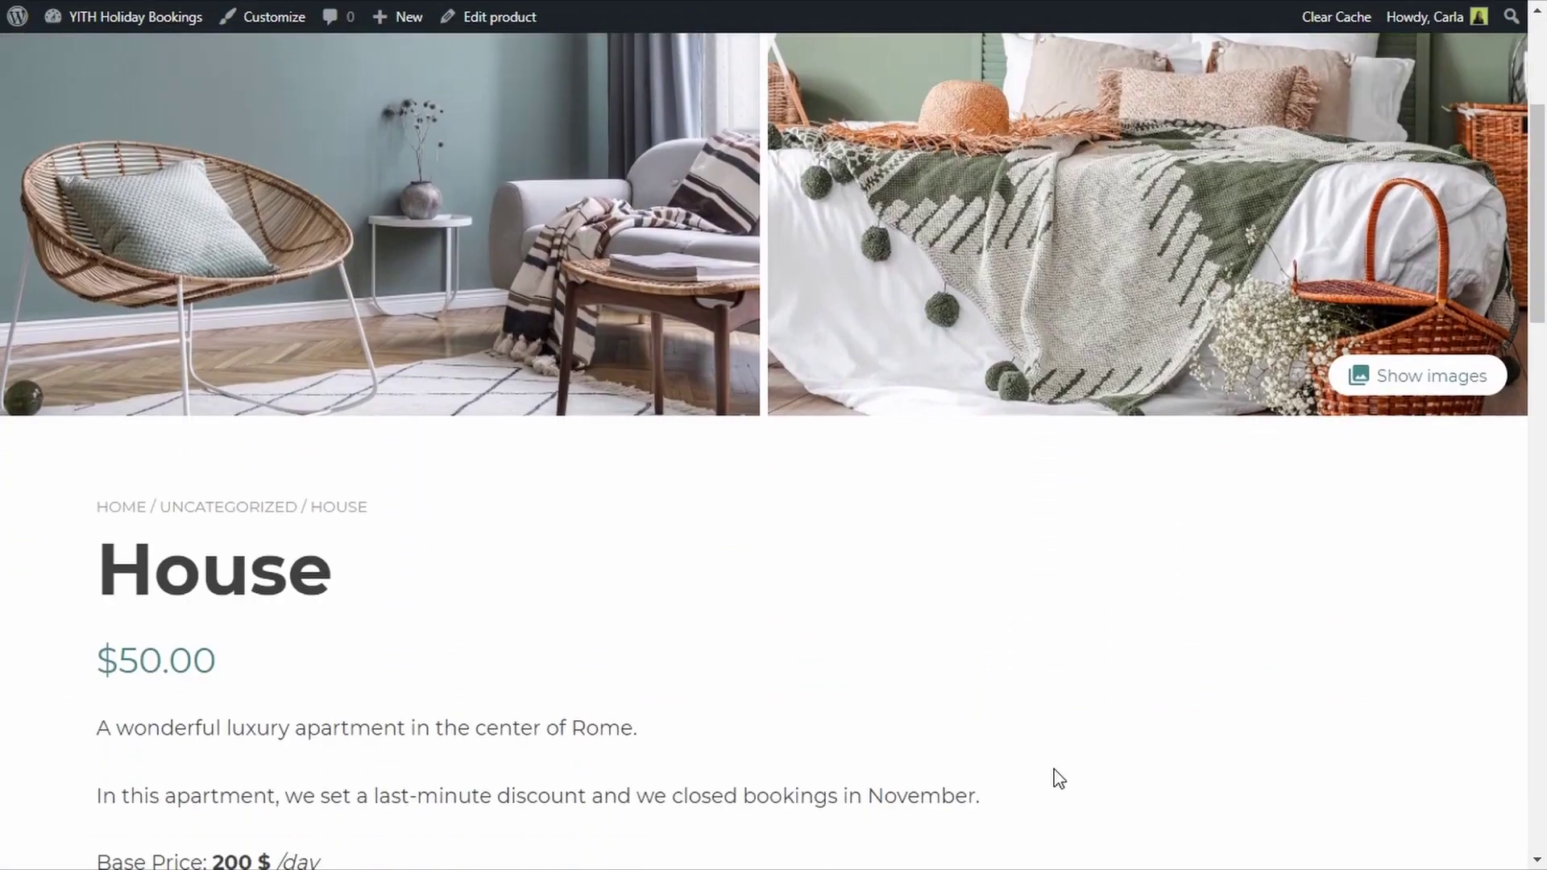
scroll(1059, 780, down, 3)
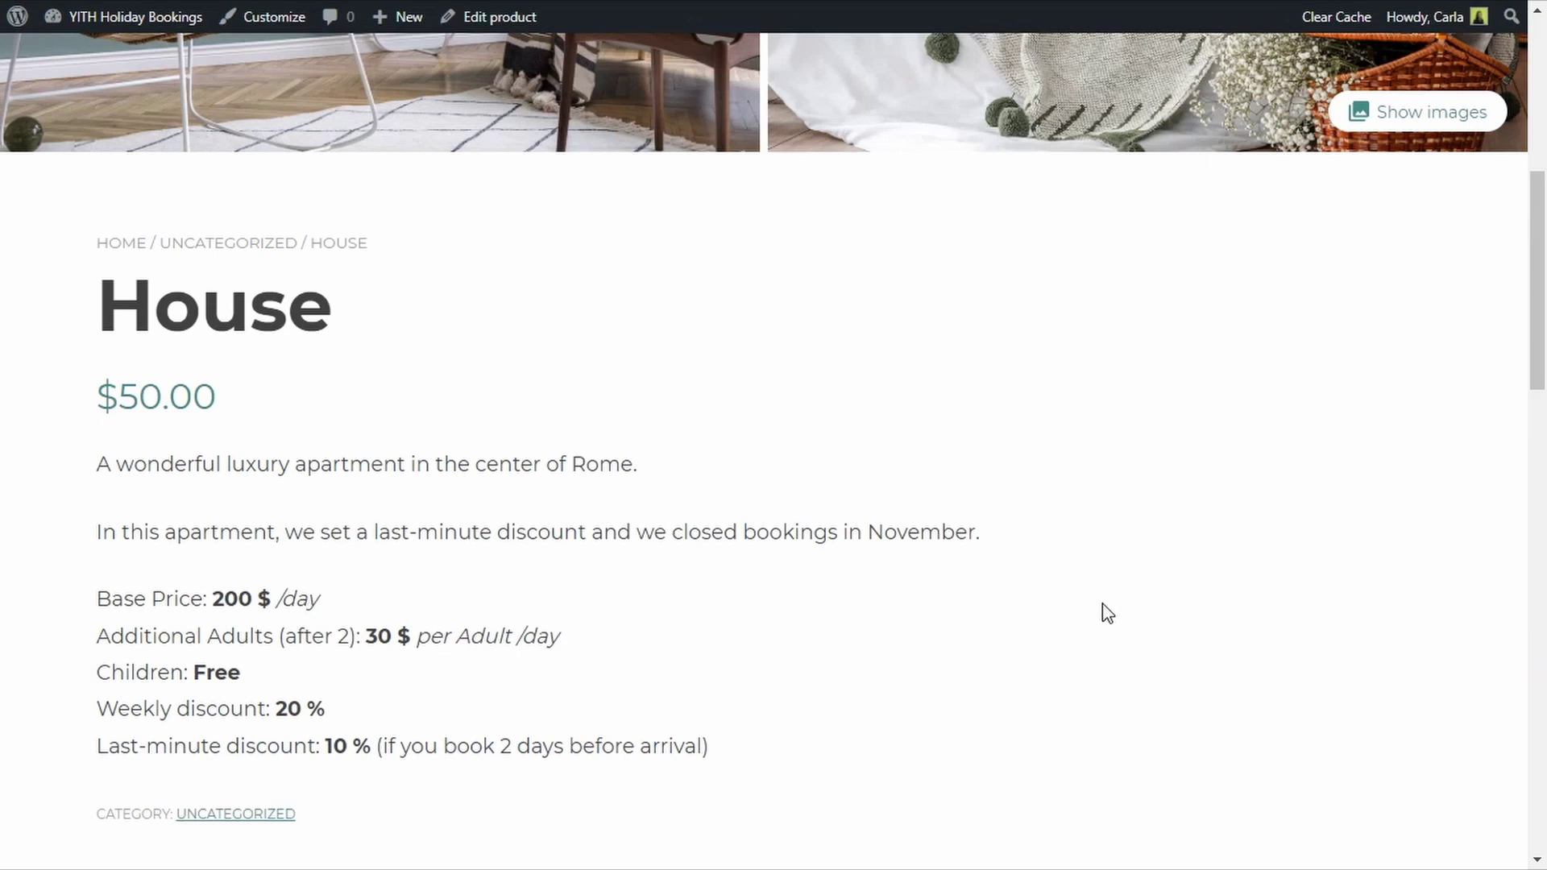
scroll(1106, 613, up, 1)
scroll(1106, 612, up, 1)
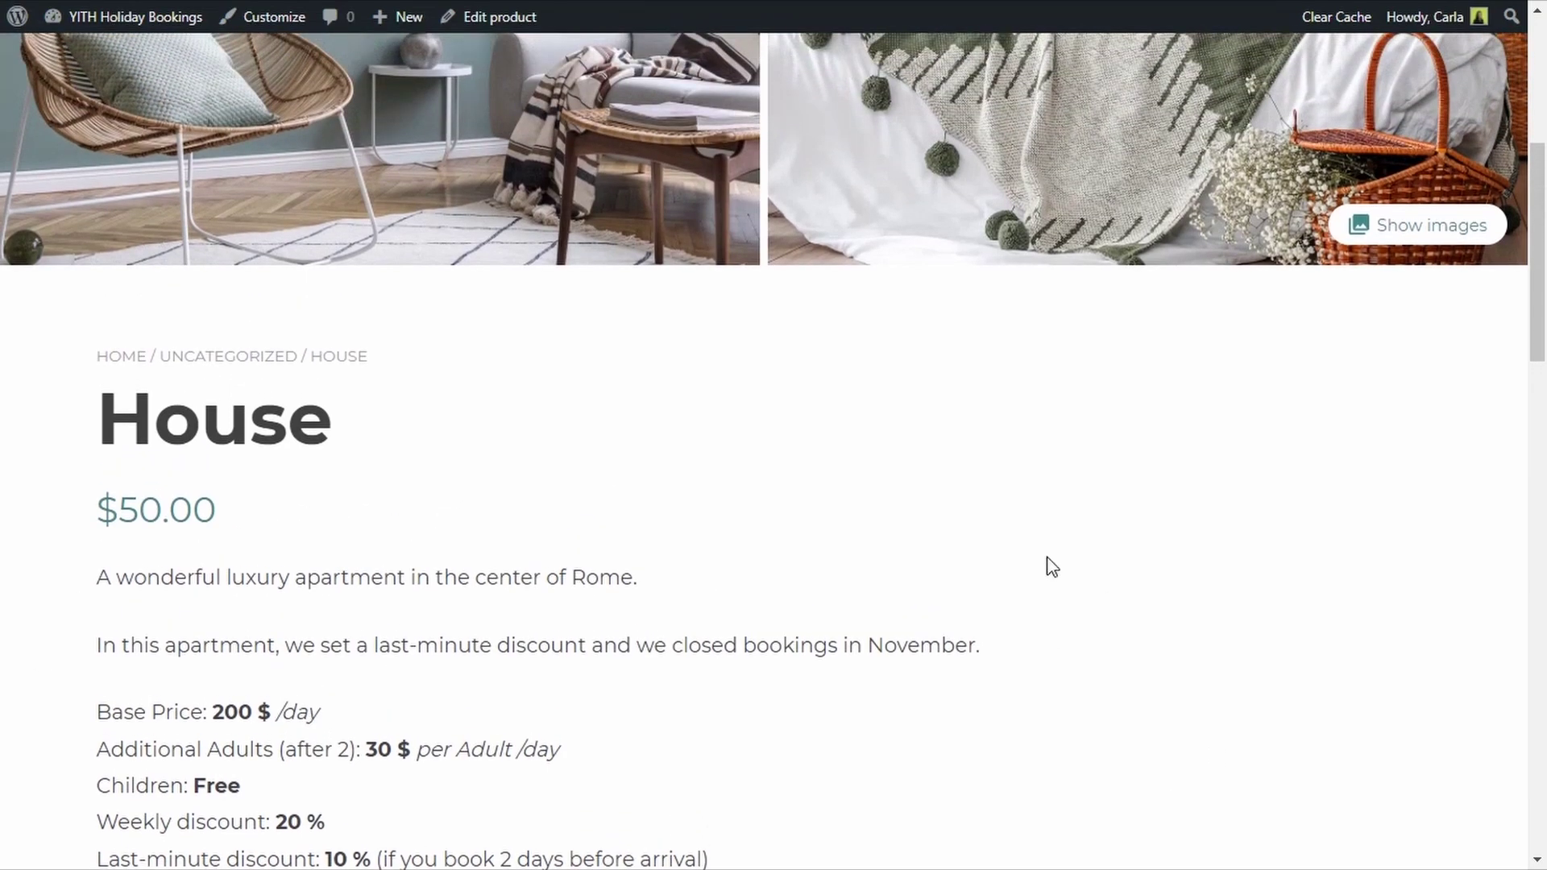
scroll(1158, 577, up, 5)
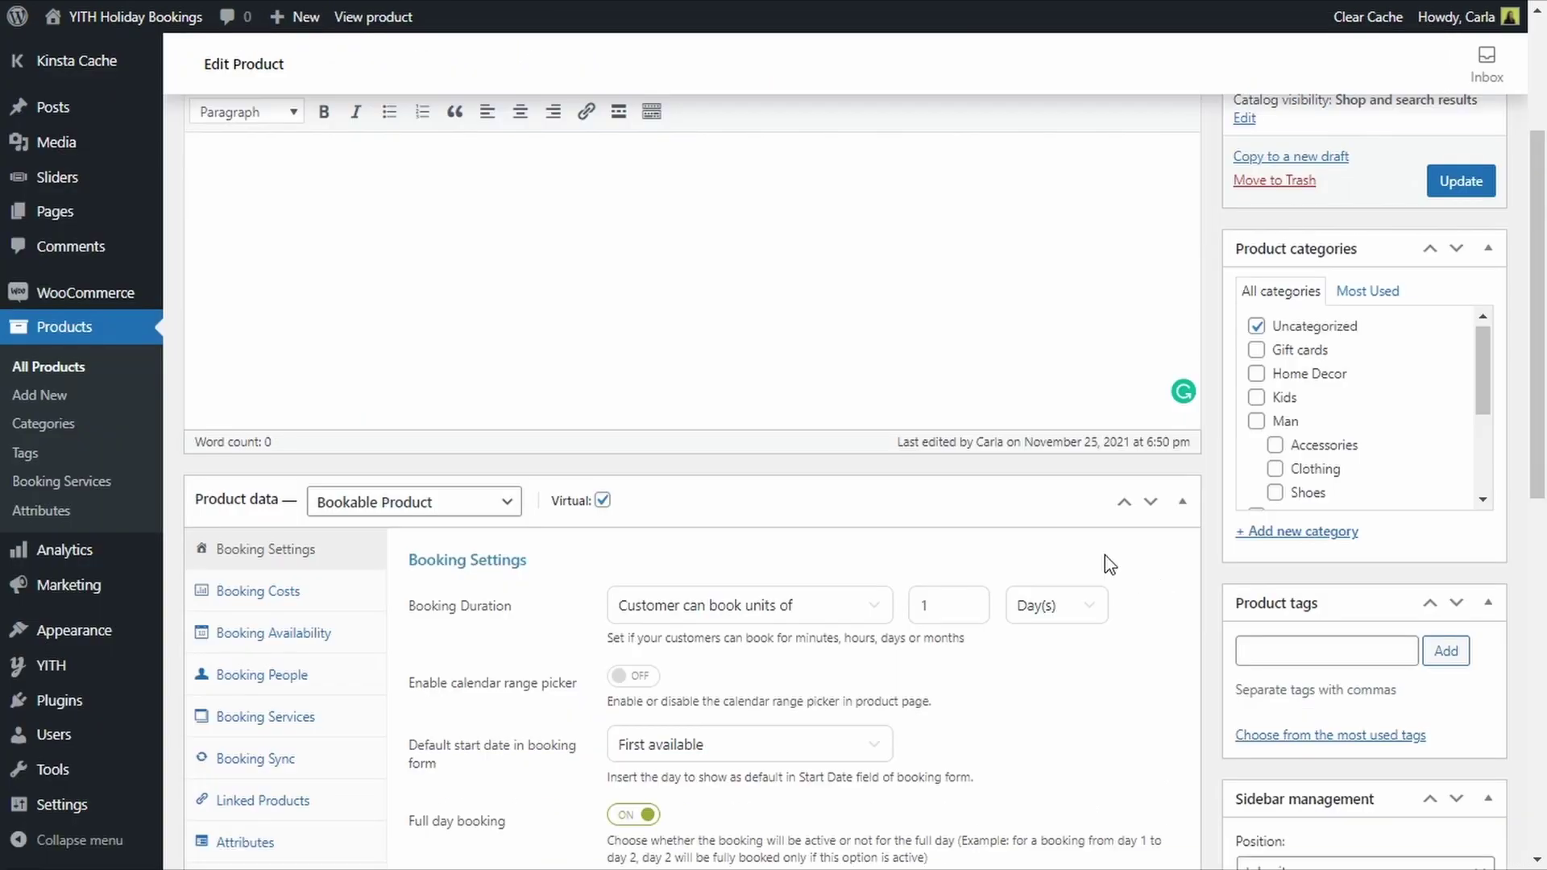
- Add the Bookable Product Form widget to the Shop sidebar widget area and save the widgets
mouse_move(121, 642)
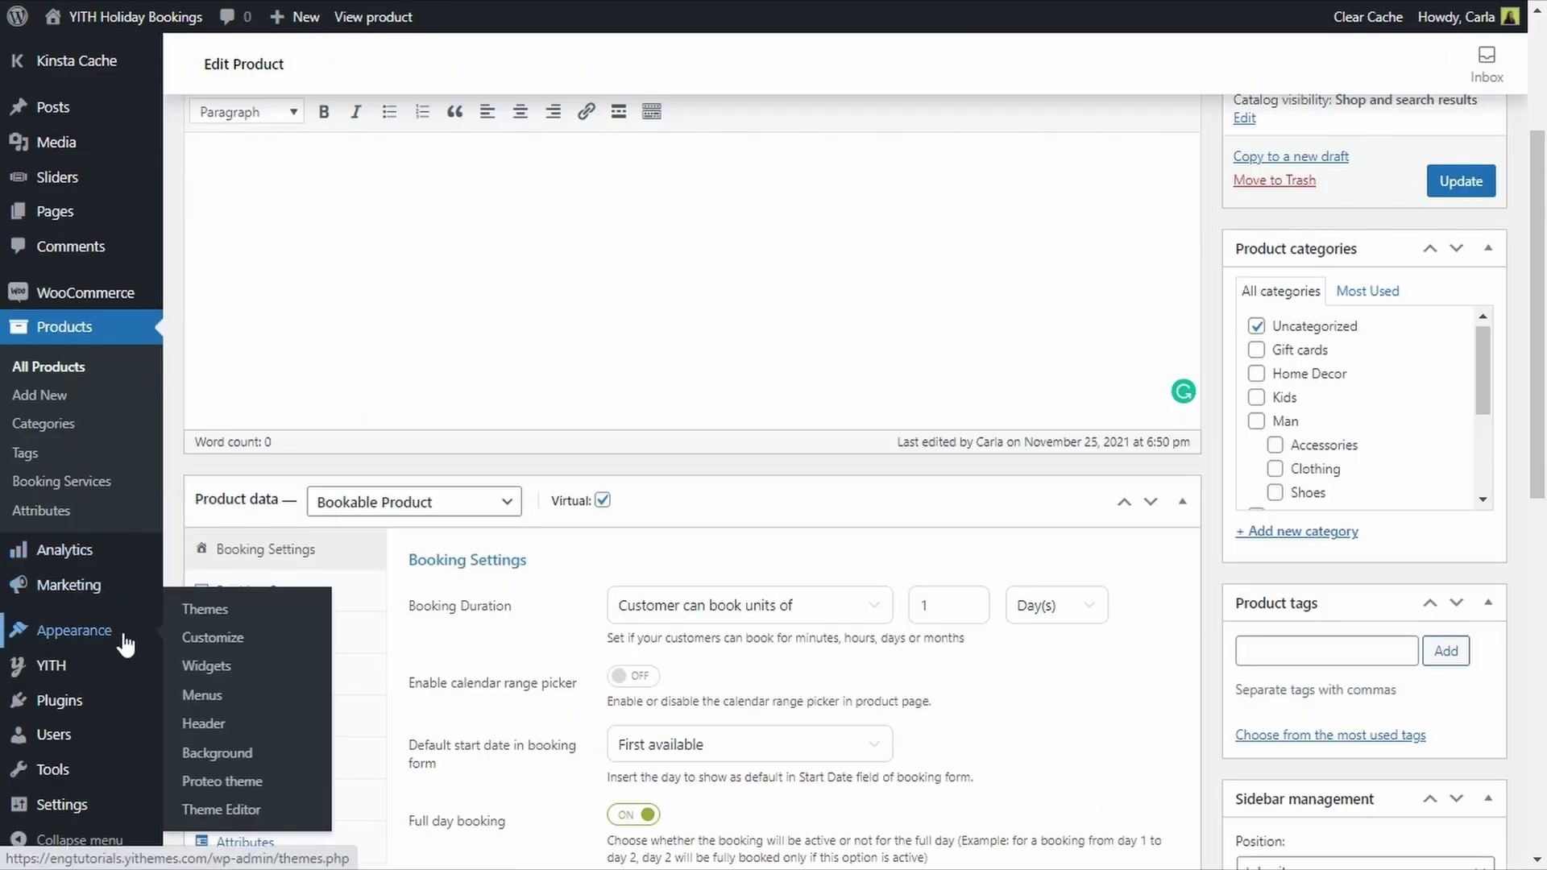
click(206, 667)
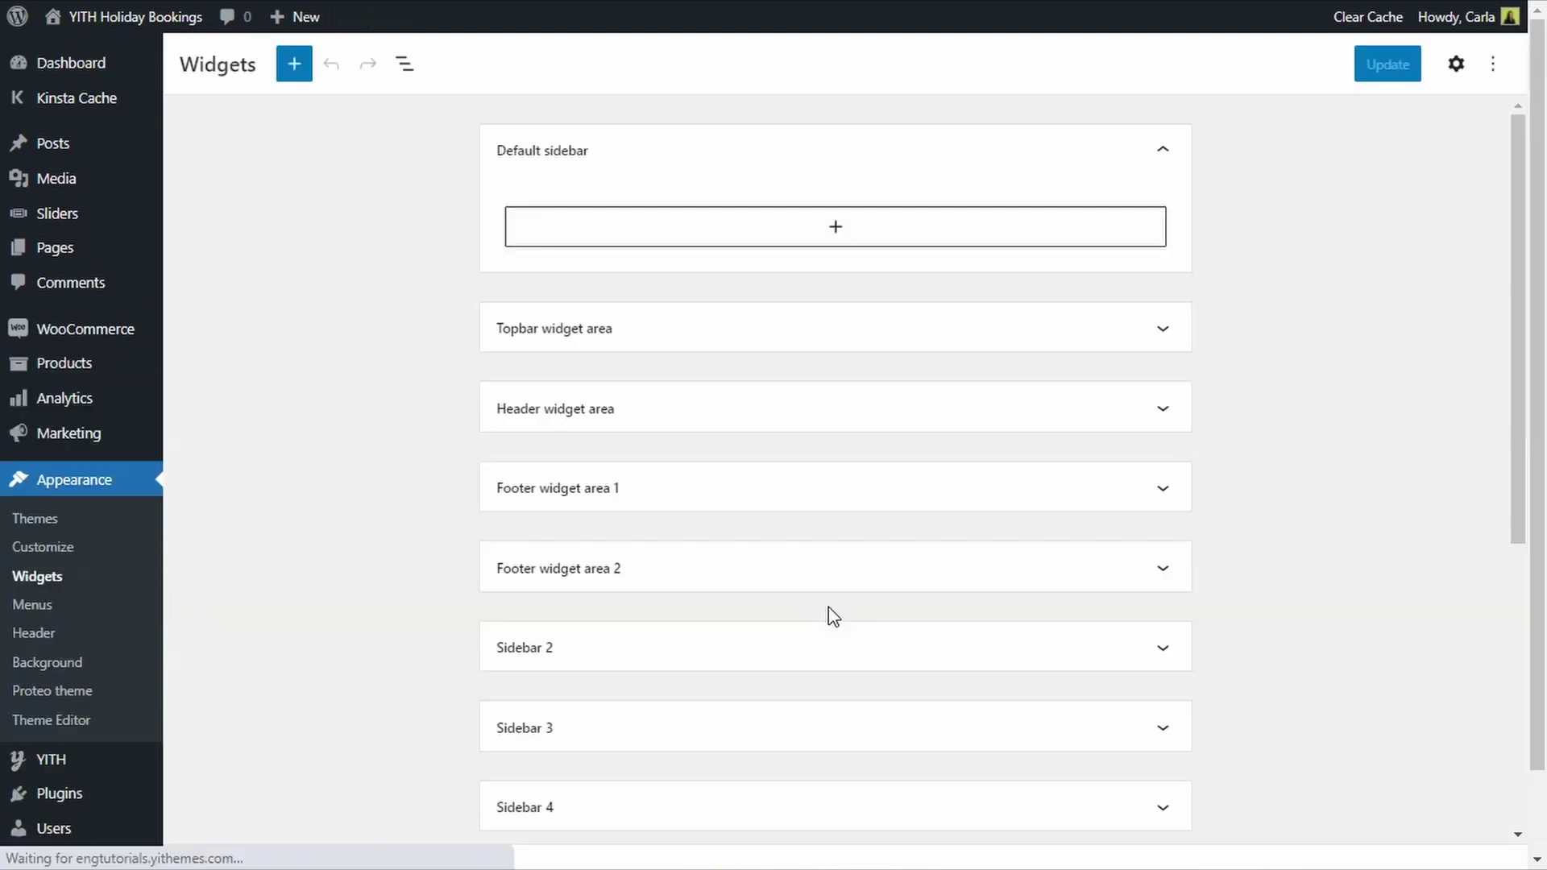
scroll(833, 616, down, 5)
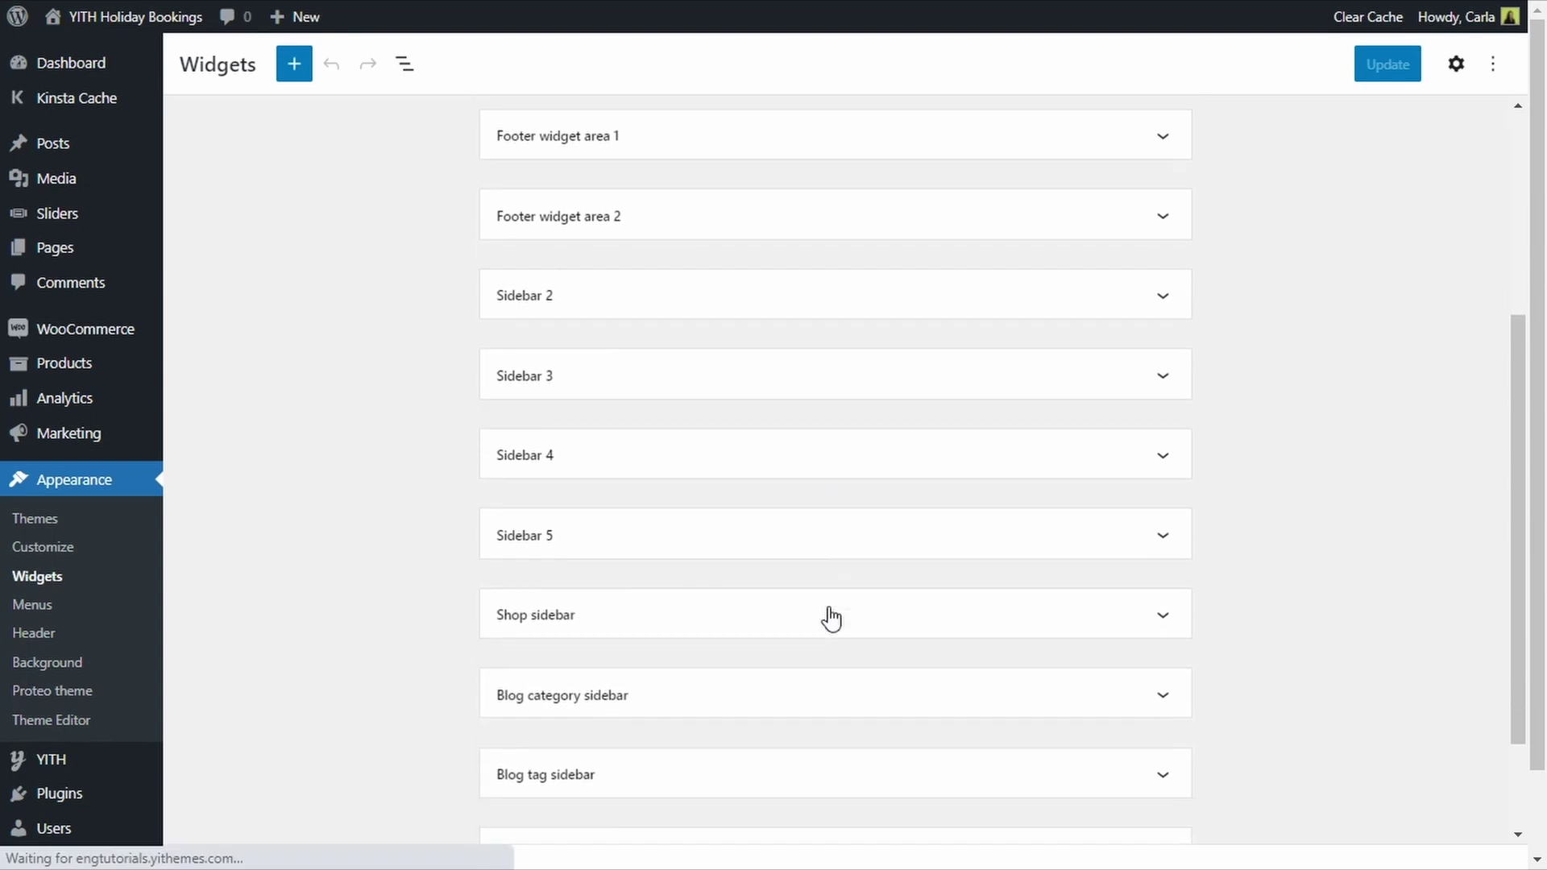
scroll(832, 619, down, 1)
click(1166, 552)
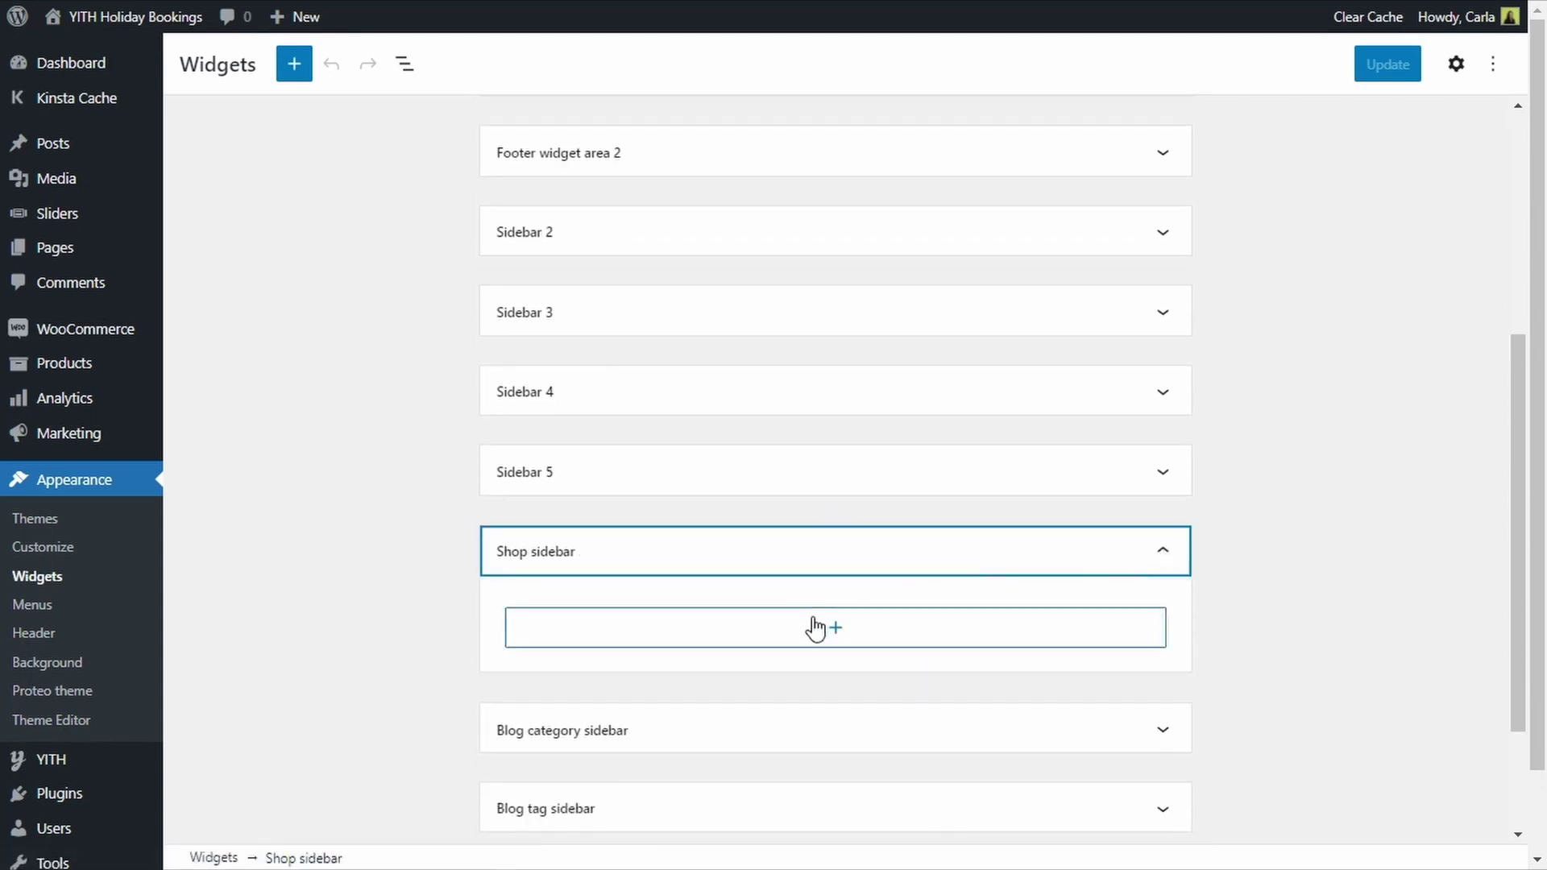
click(817, 628)
text(for)
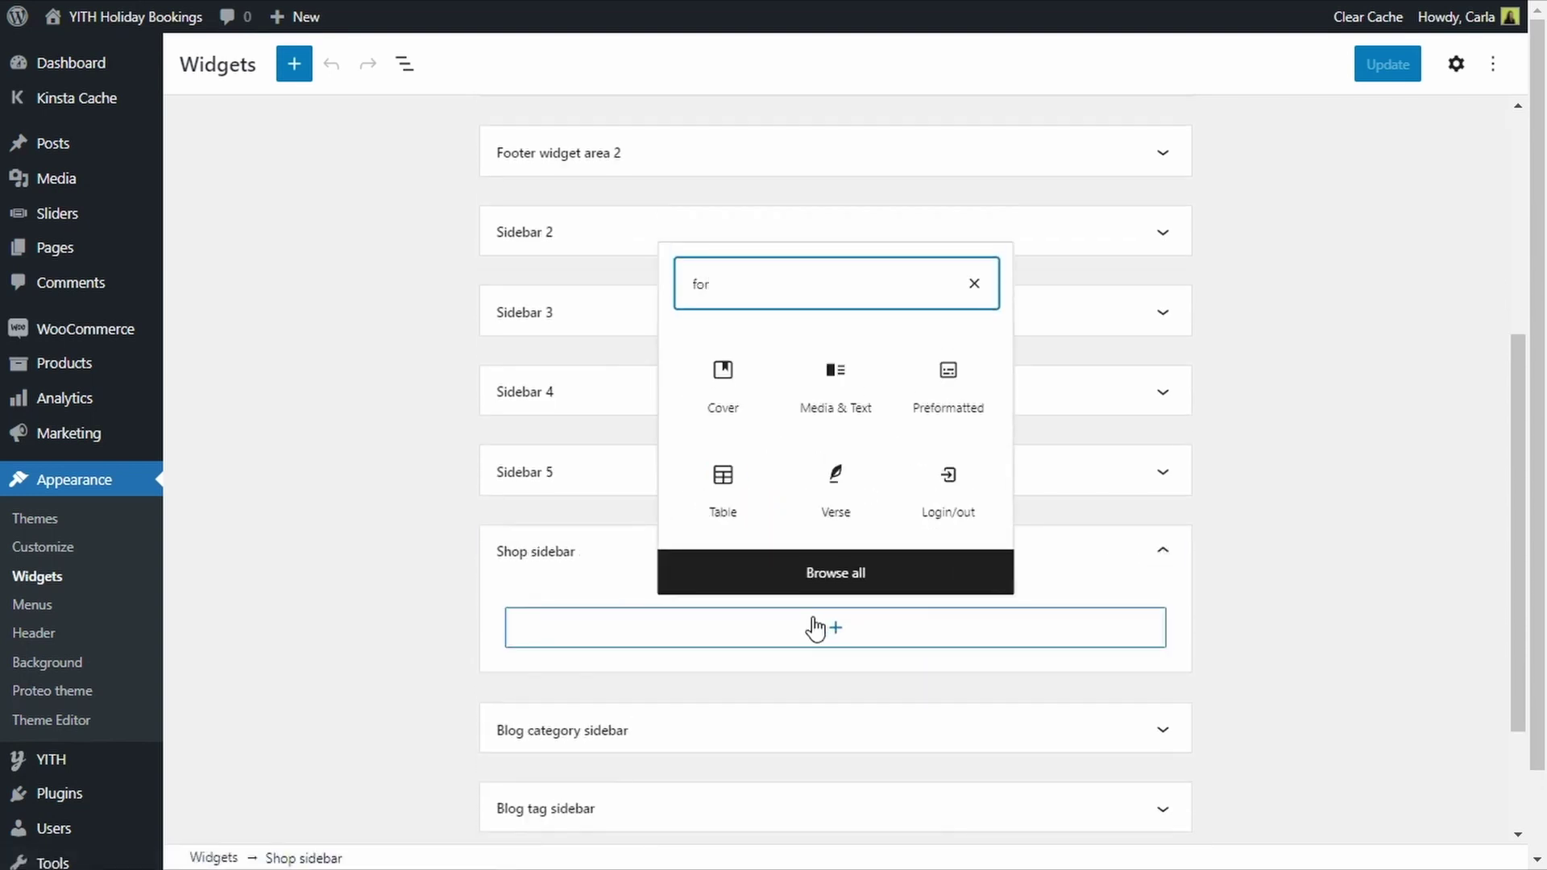
text(m)
click(940, 495)
click(1402, 71)
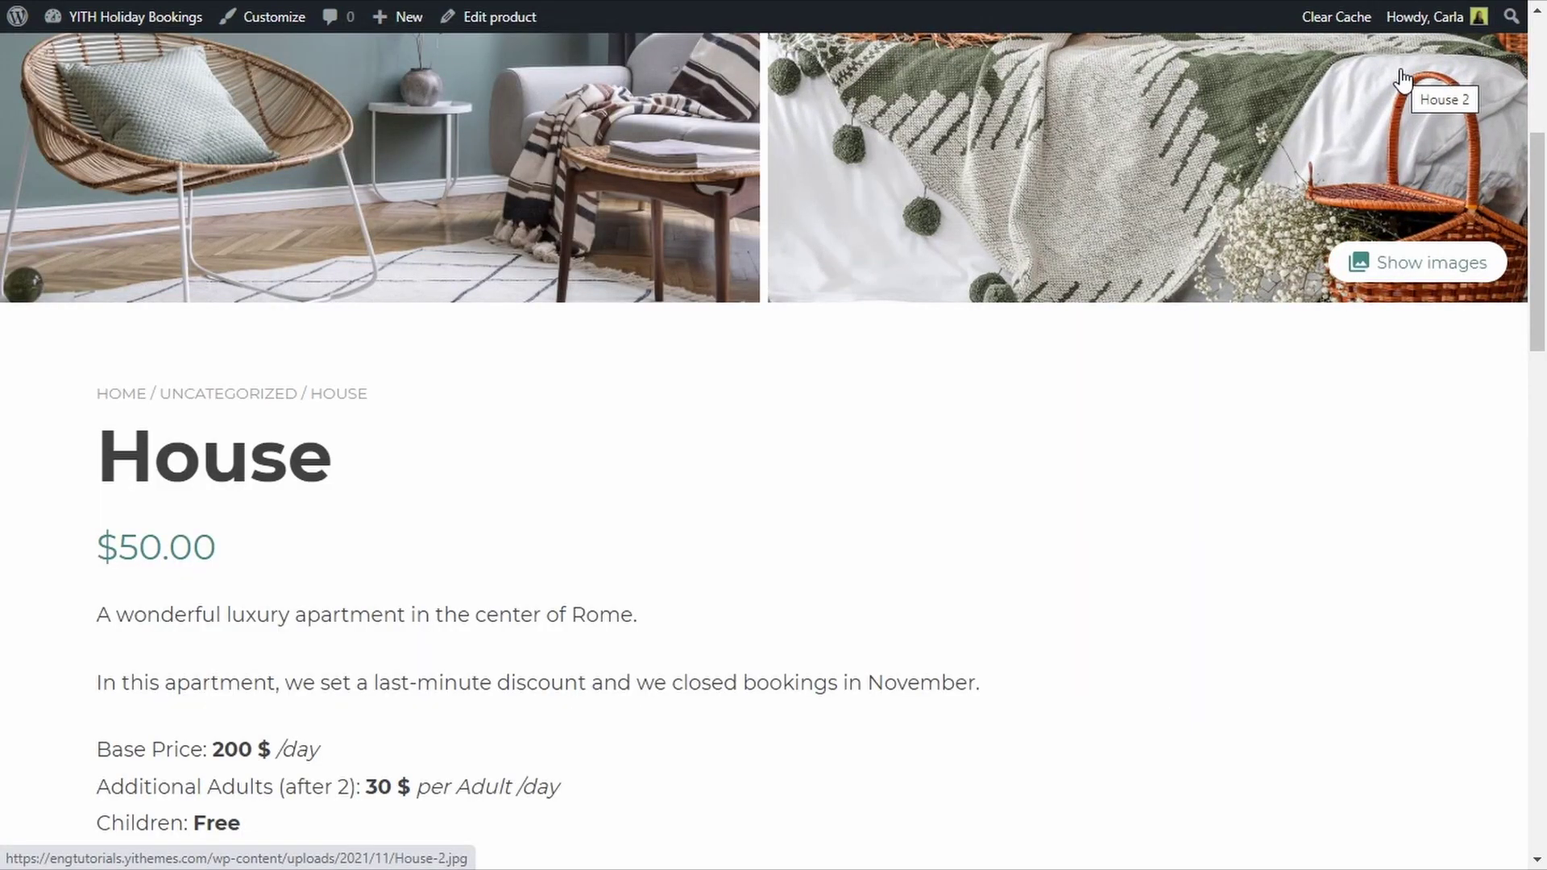
- On the House product page, check the booking form's start date calendar for available days in November and December 2021
scroll(815, 421, down, 2)
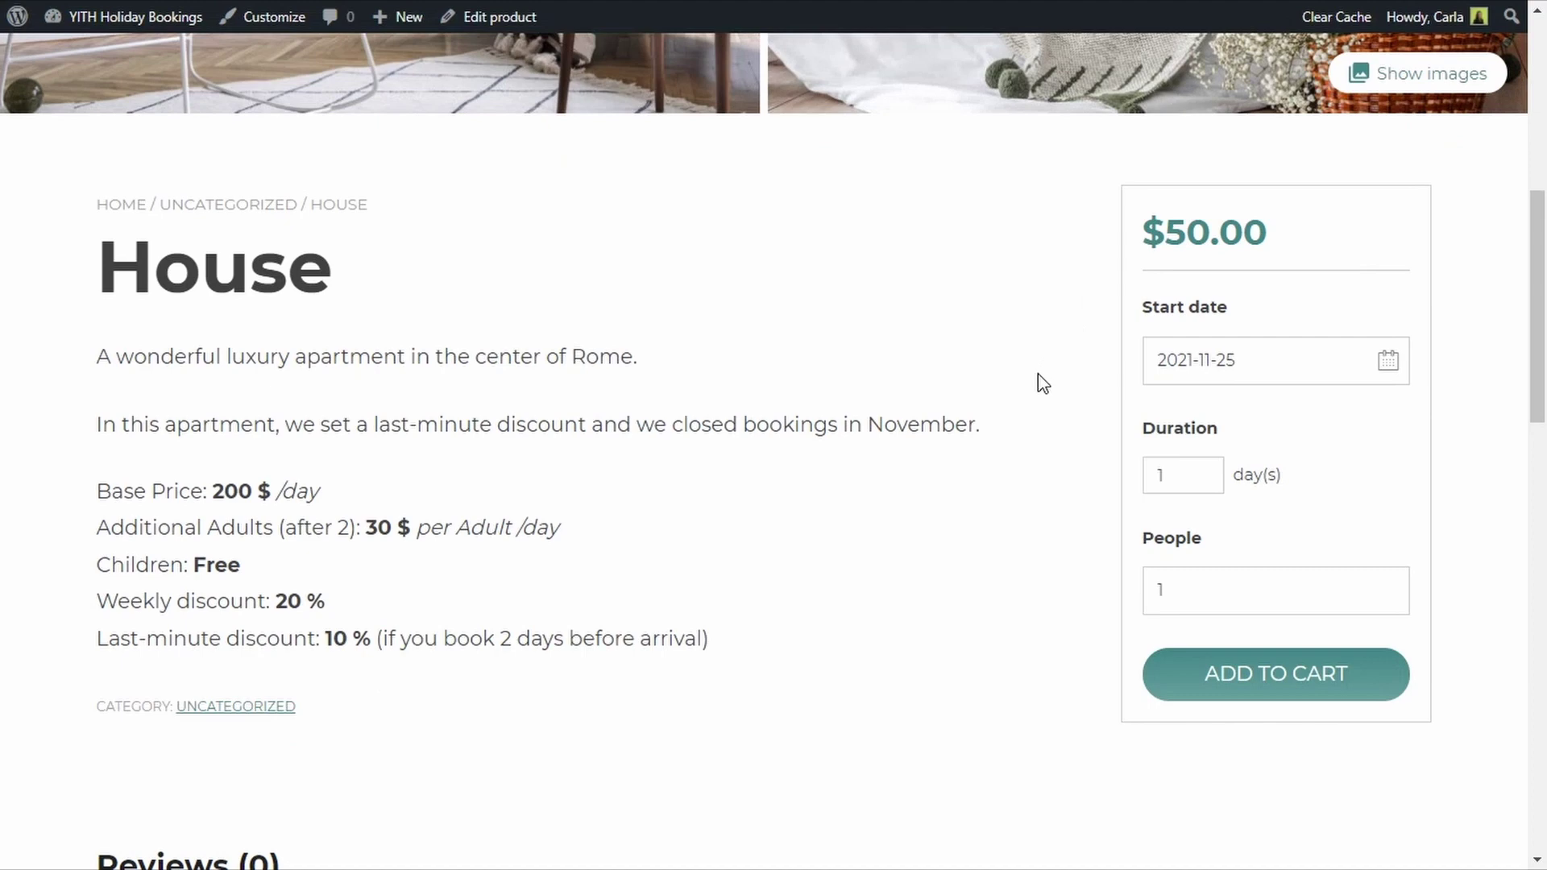
click(1388, 366)
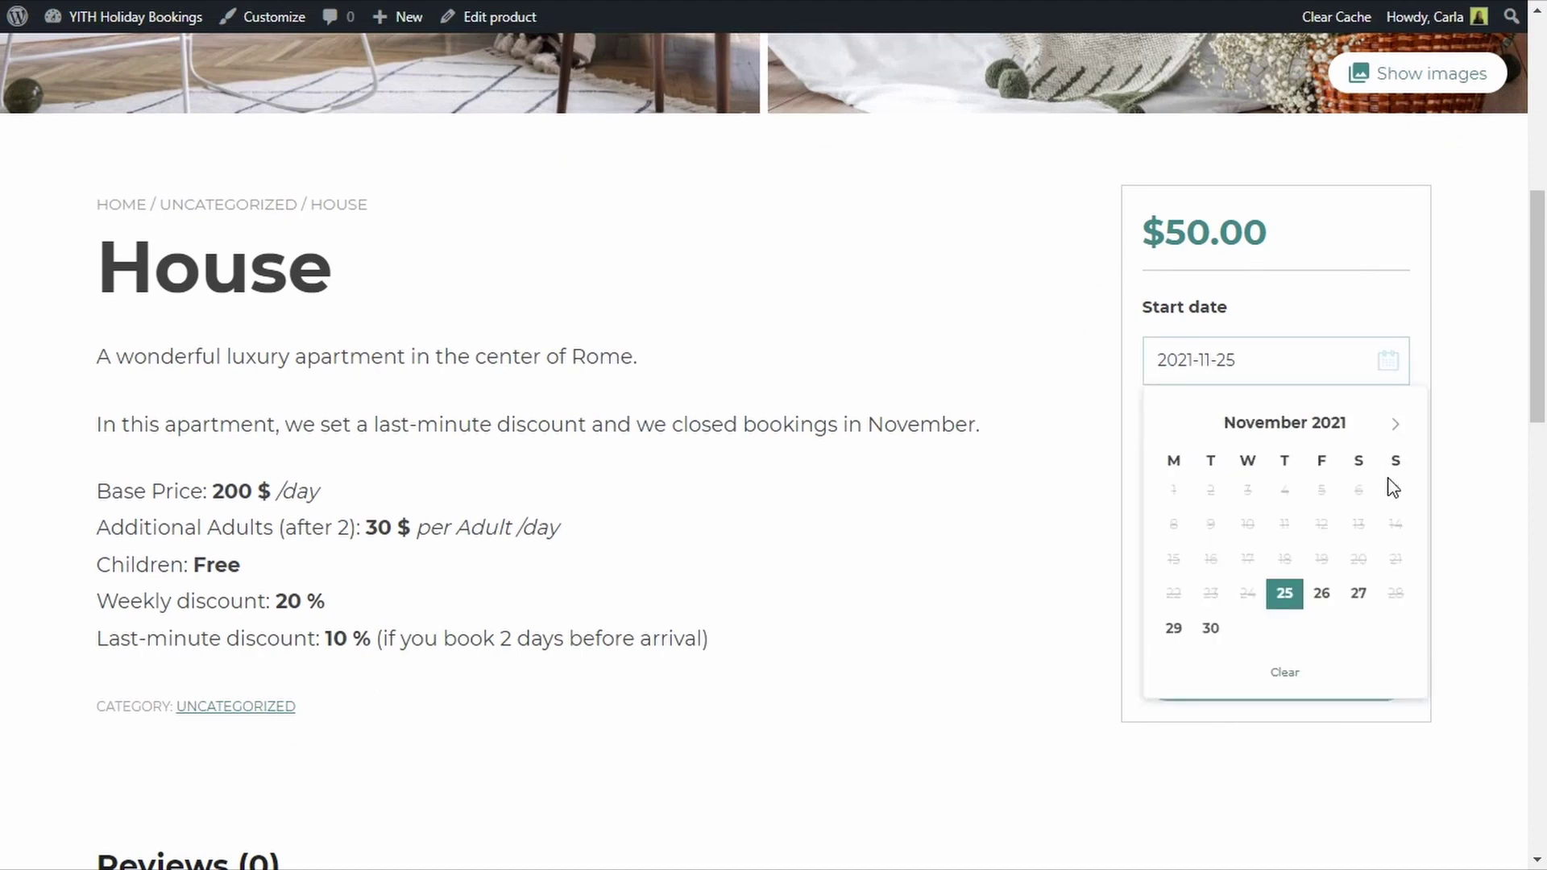
click(1394, 424)
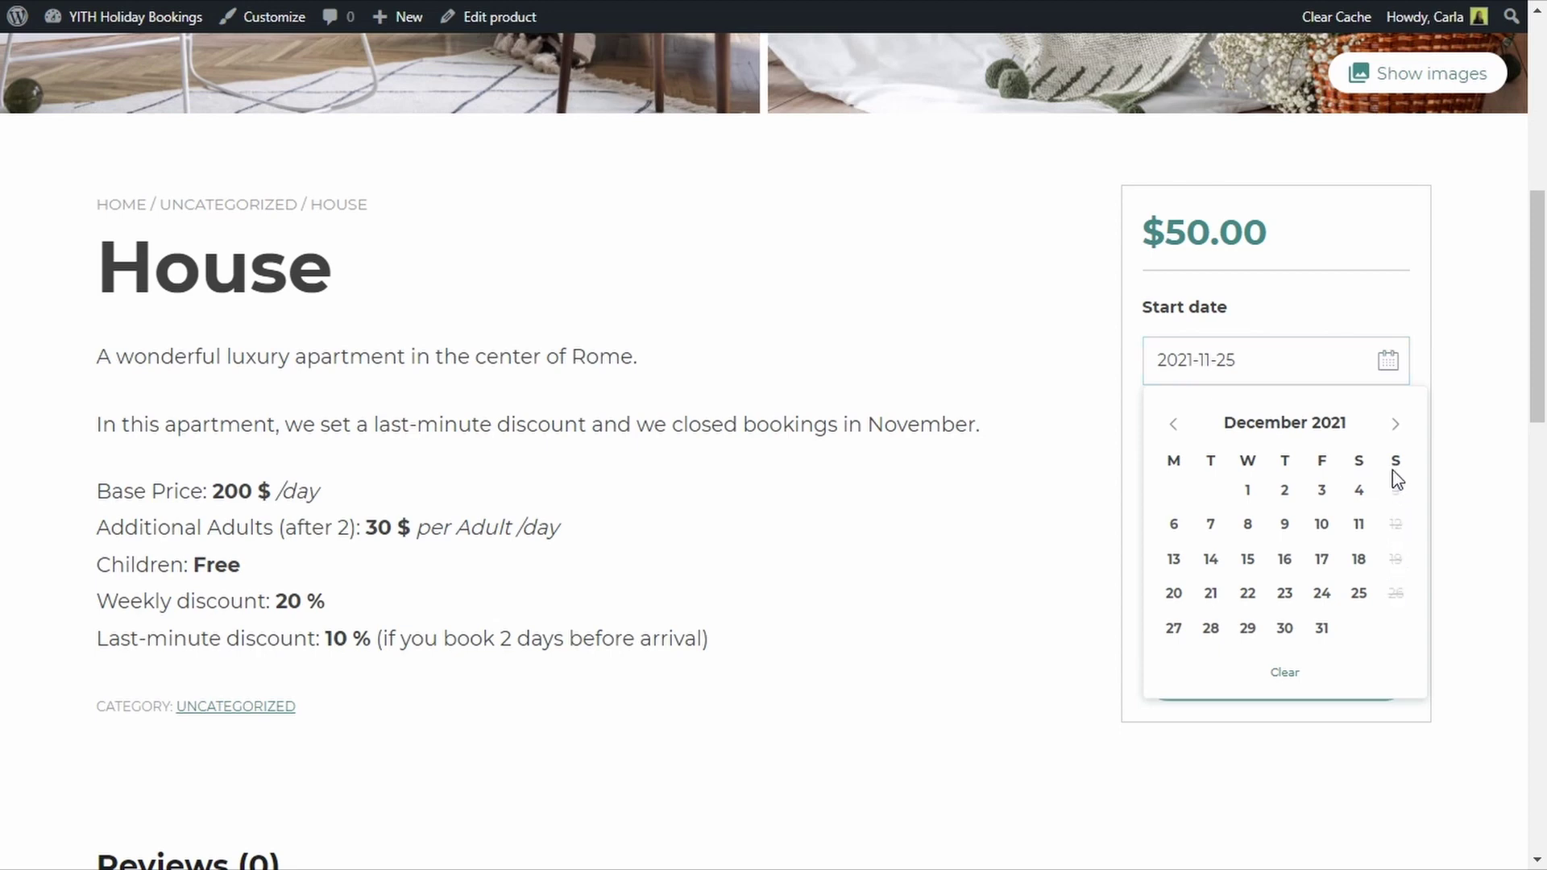
click(1388, 360)
- Test the people limit in the House booking form by entering 7 people
drag(1198, 585, 1114, 591)
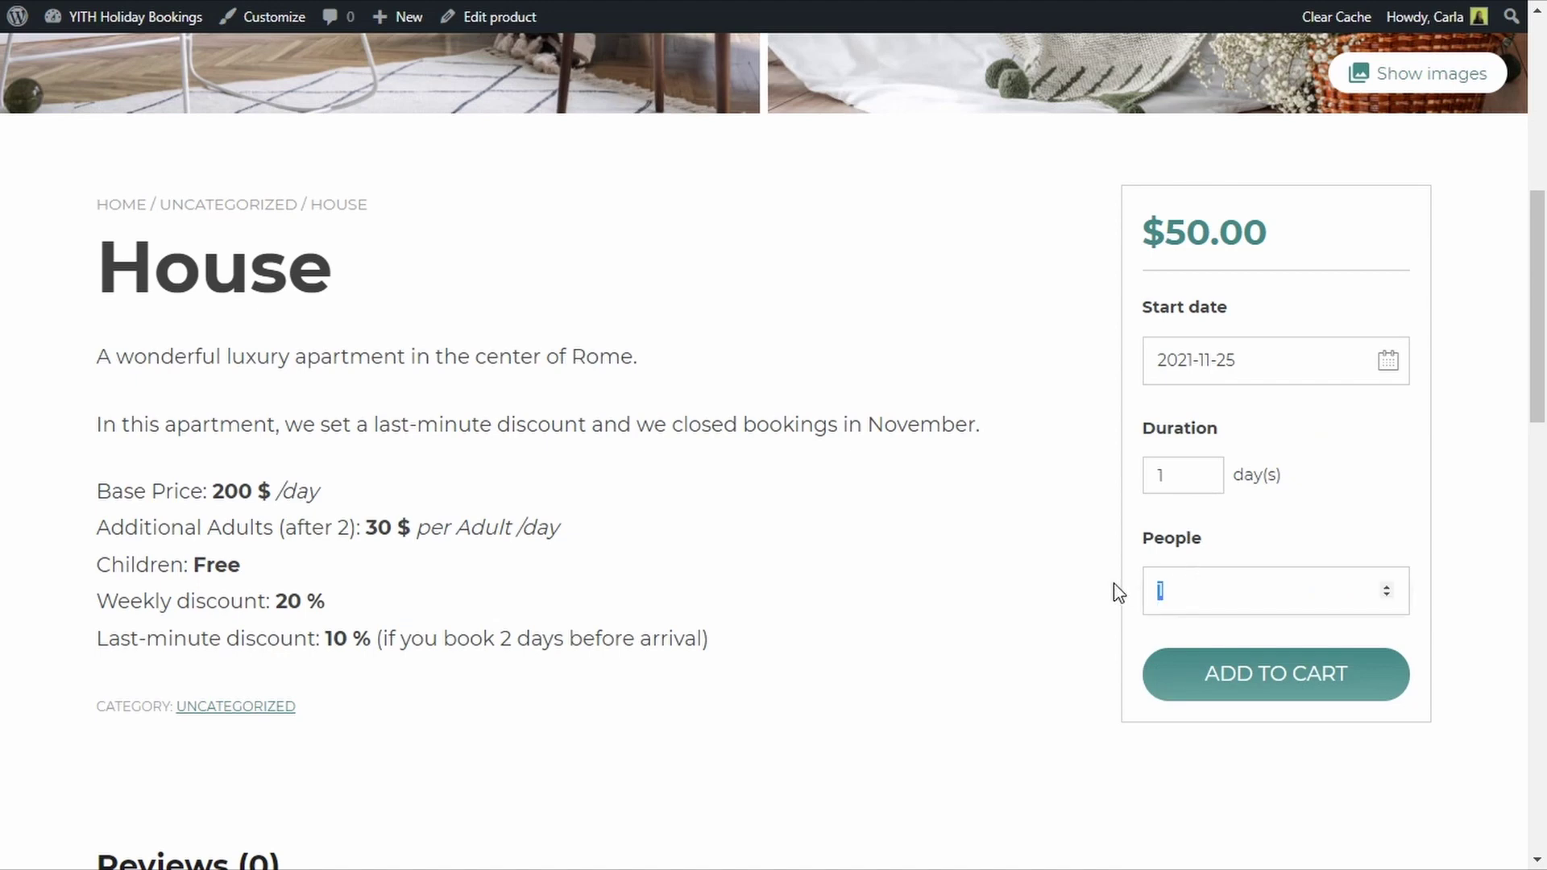
click(1168, 626)
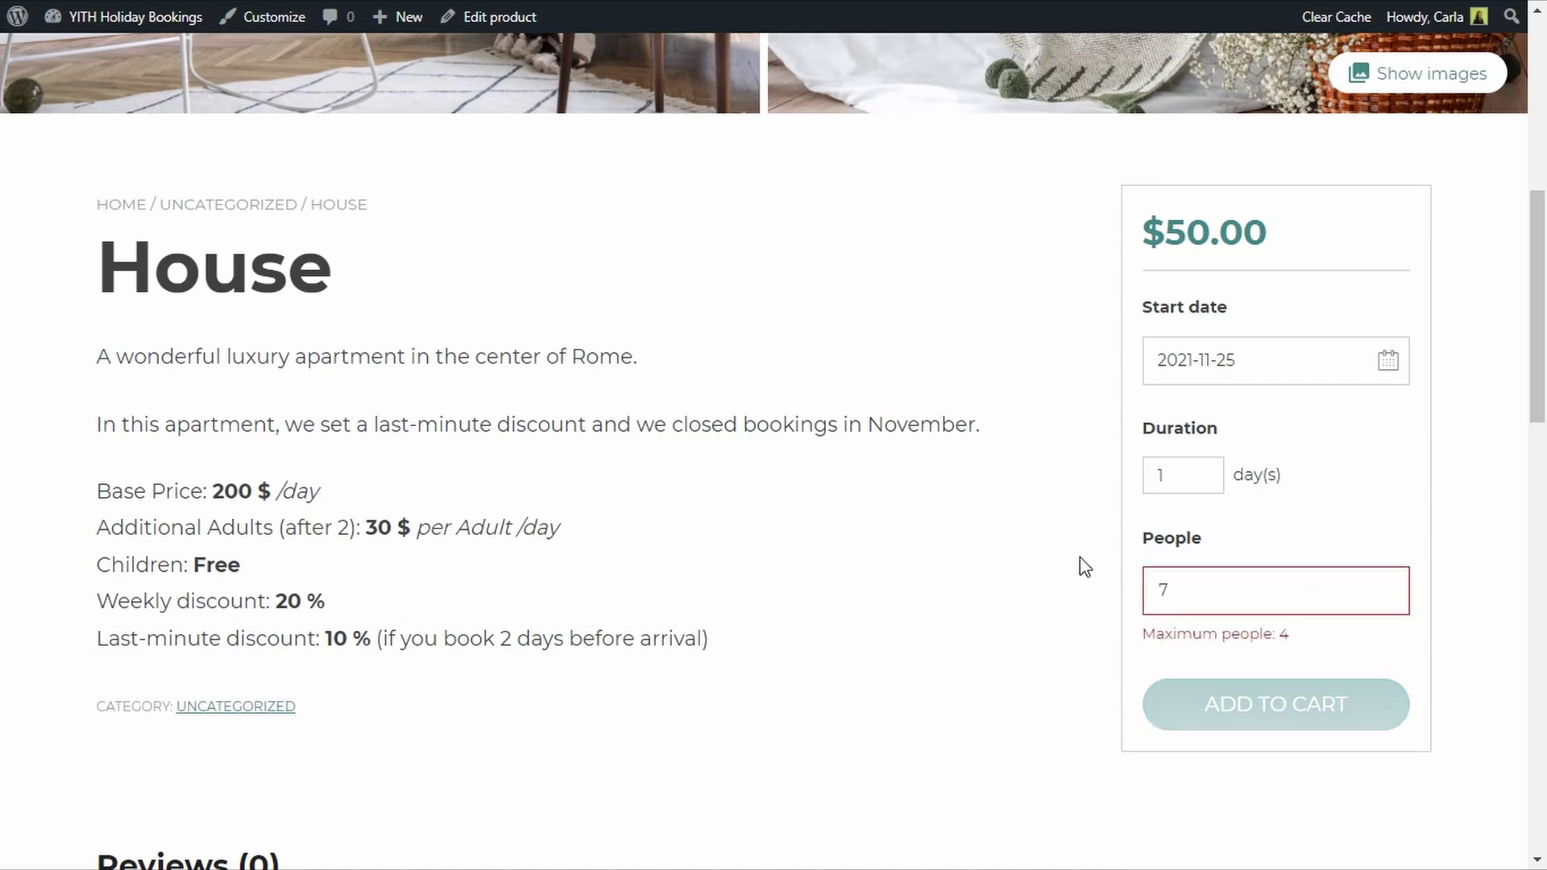
drag(1145, 635, 1116, 598)
click(1170, 637)
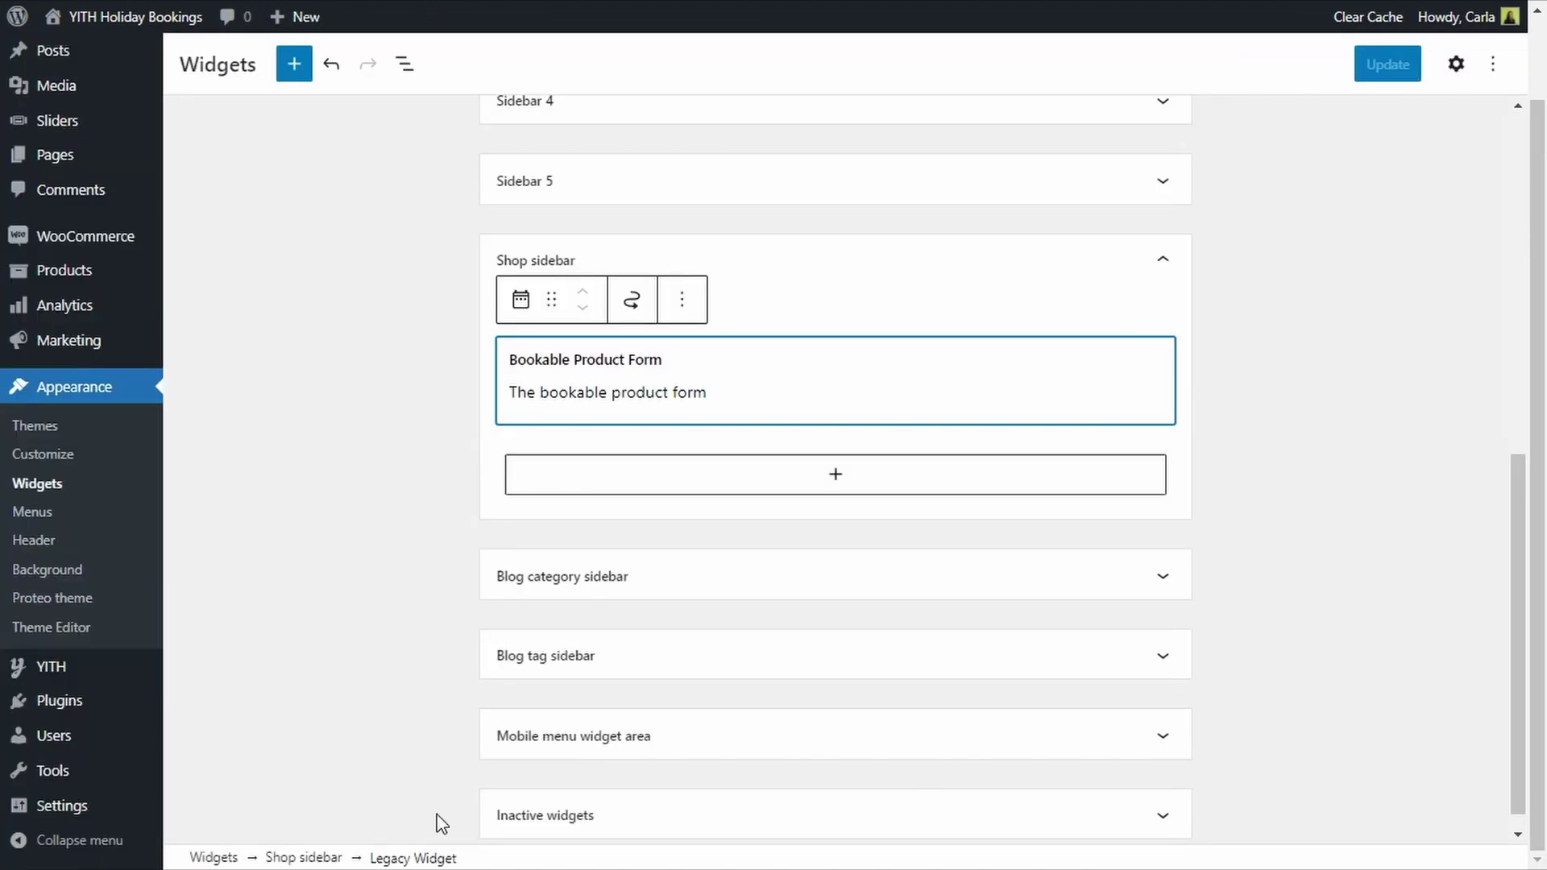
- Open the YITH Booking dashboard, look over the November 2021 bookings calendar, and return to the list of all bookings
mouse_move(152, 674)
click(206, 677)
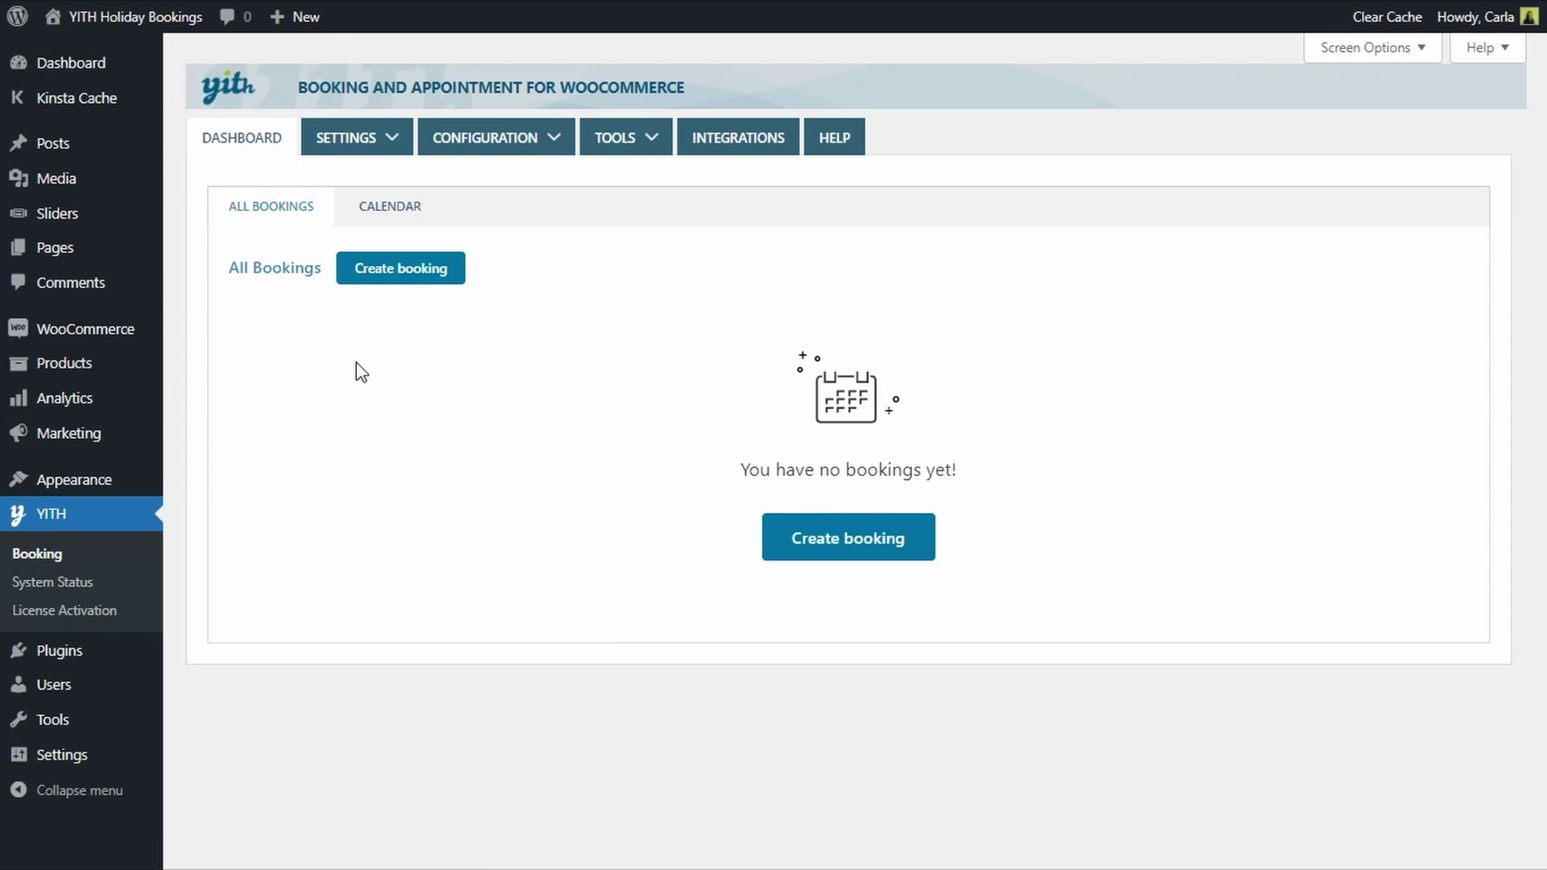
click(403, 208)
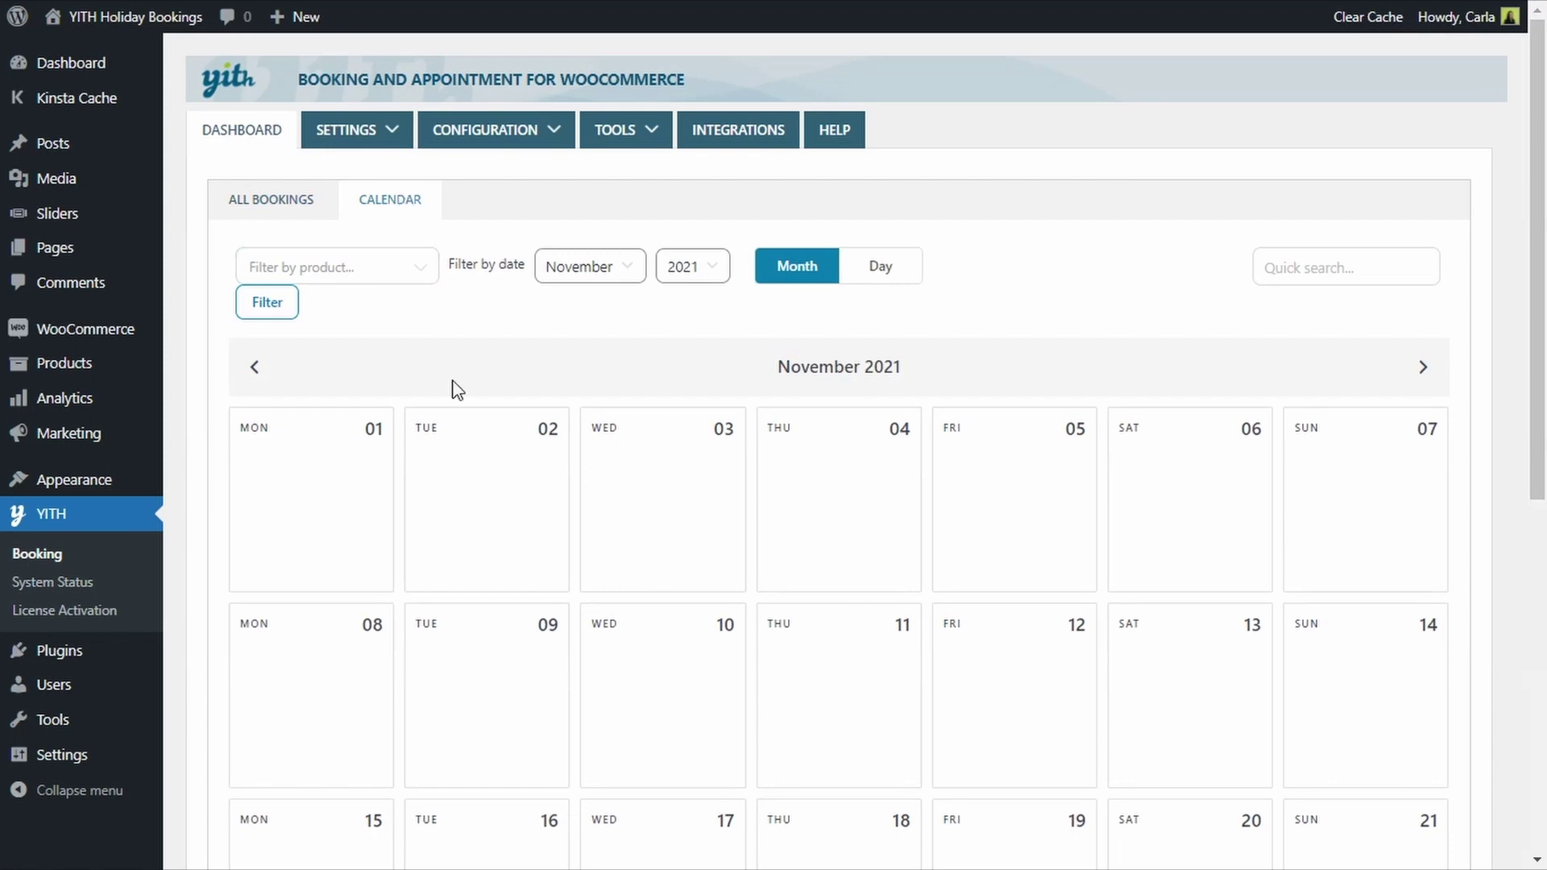
scroll(780, 473, down, 1)
scroll(776, 465, down, 3)
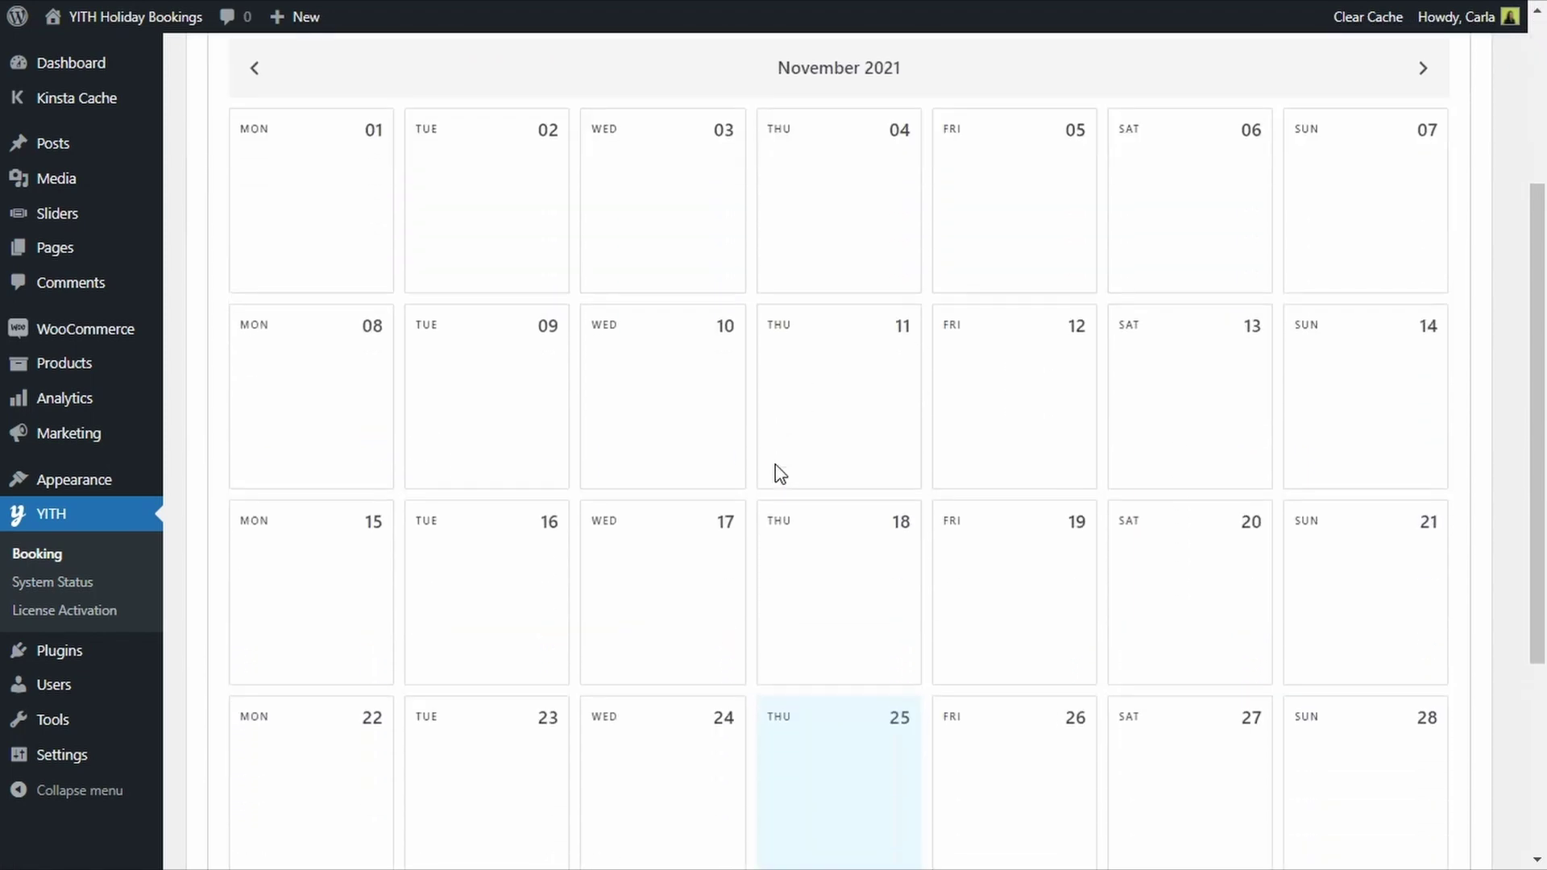
scroll(775, 466, up, 3)
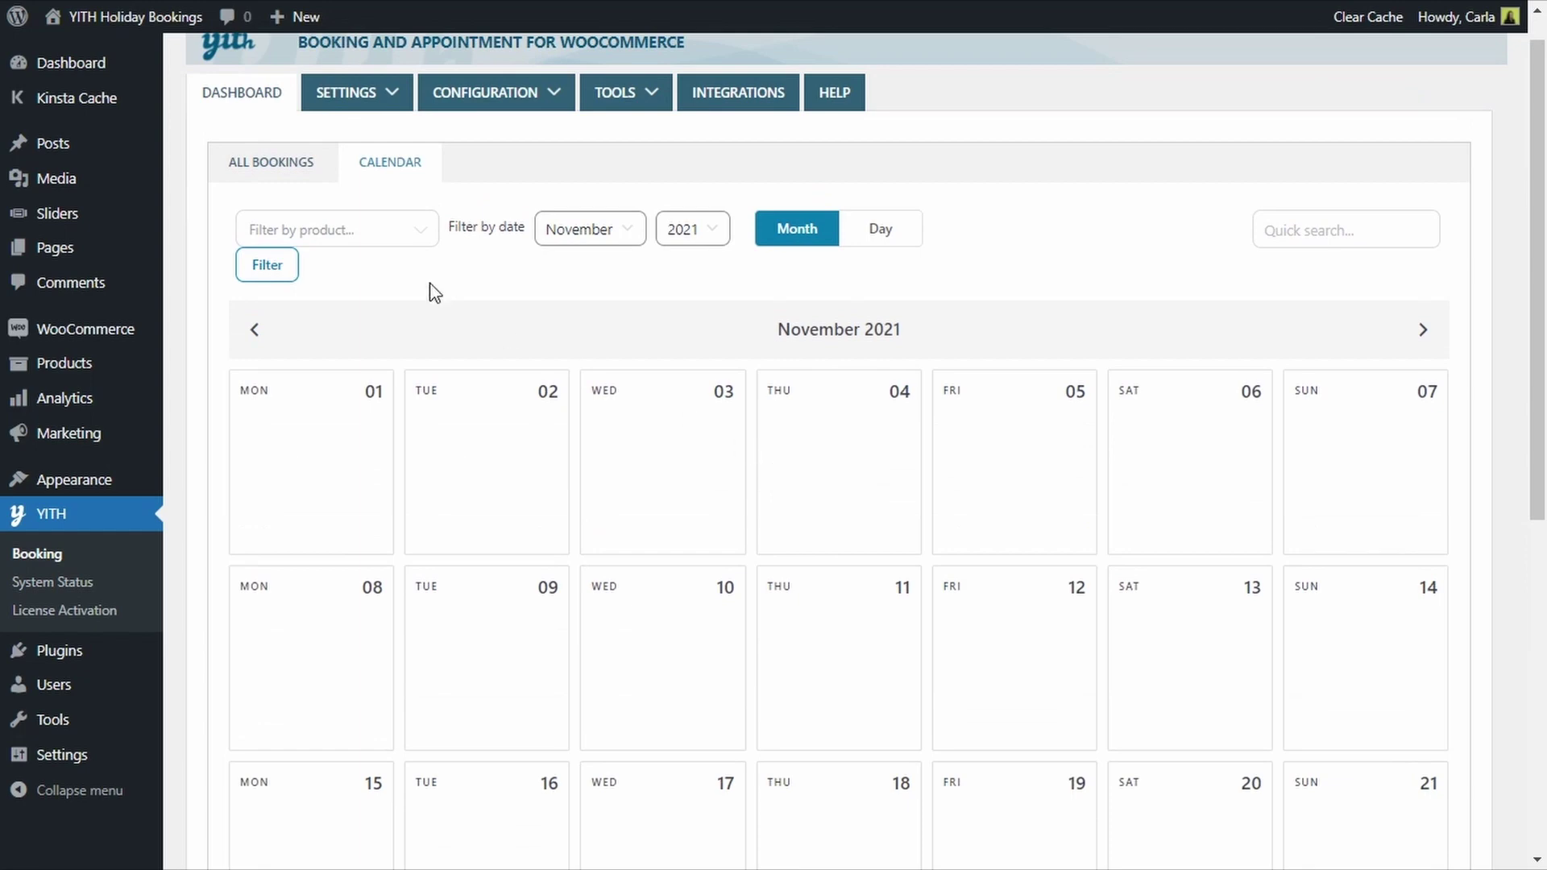
click(299, 172)
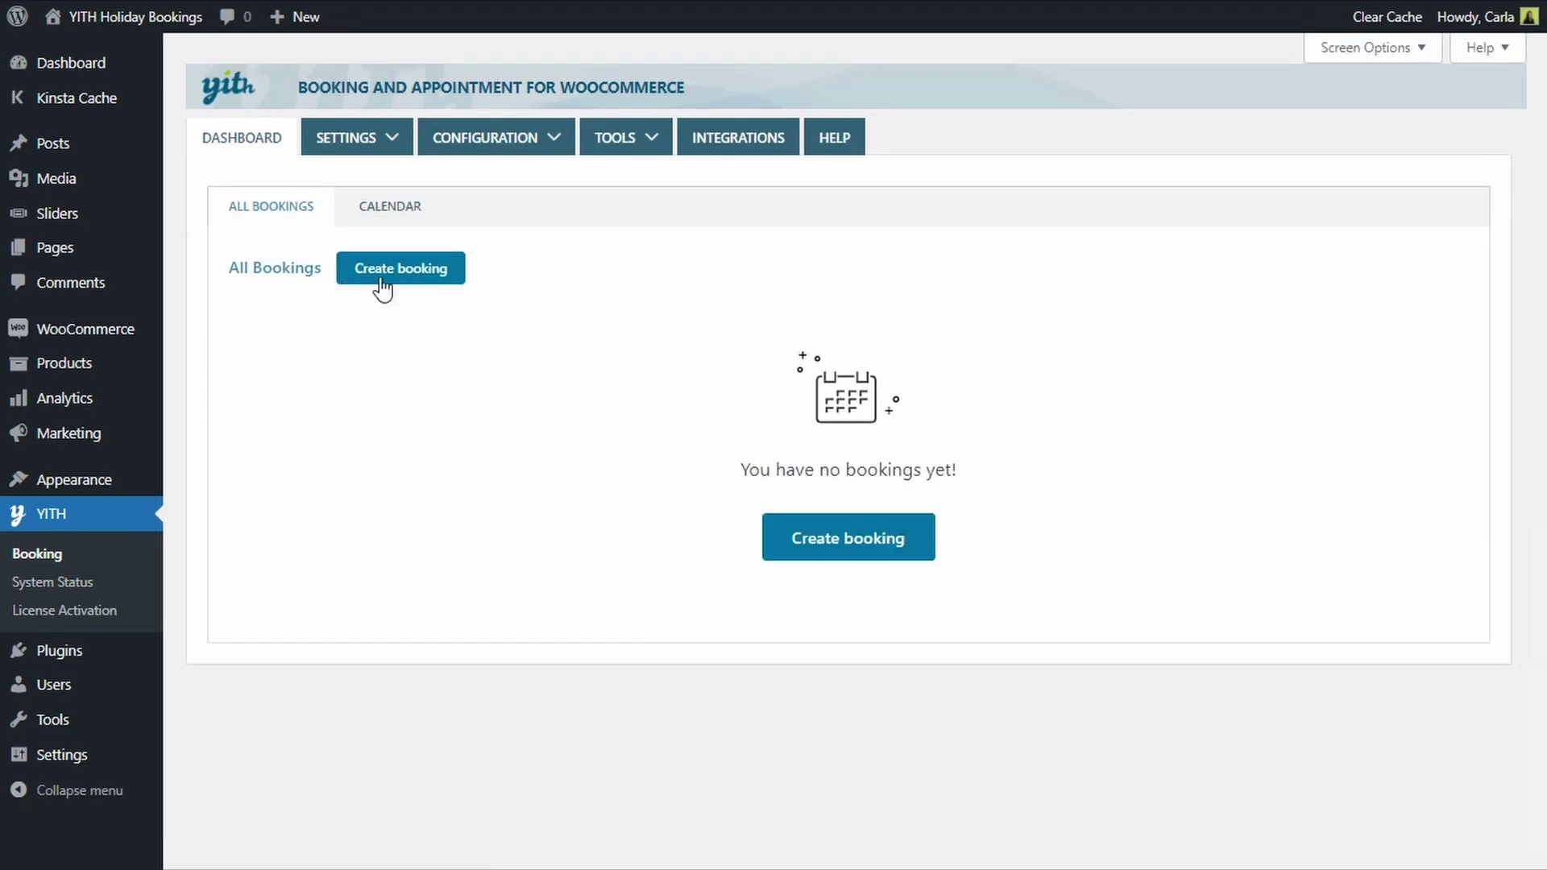
- Start a new booking from the dashboard, look over the order assignment options, and close the booking form without creating it
click(419, 274)
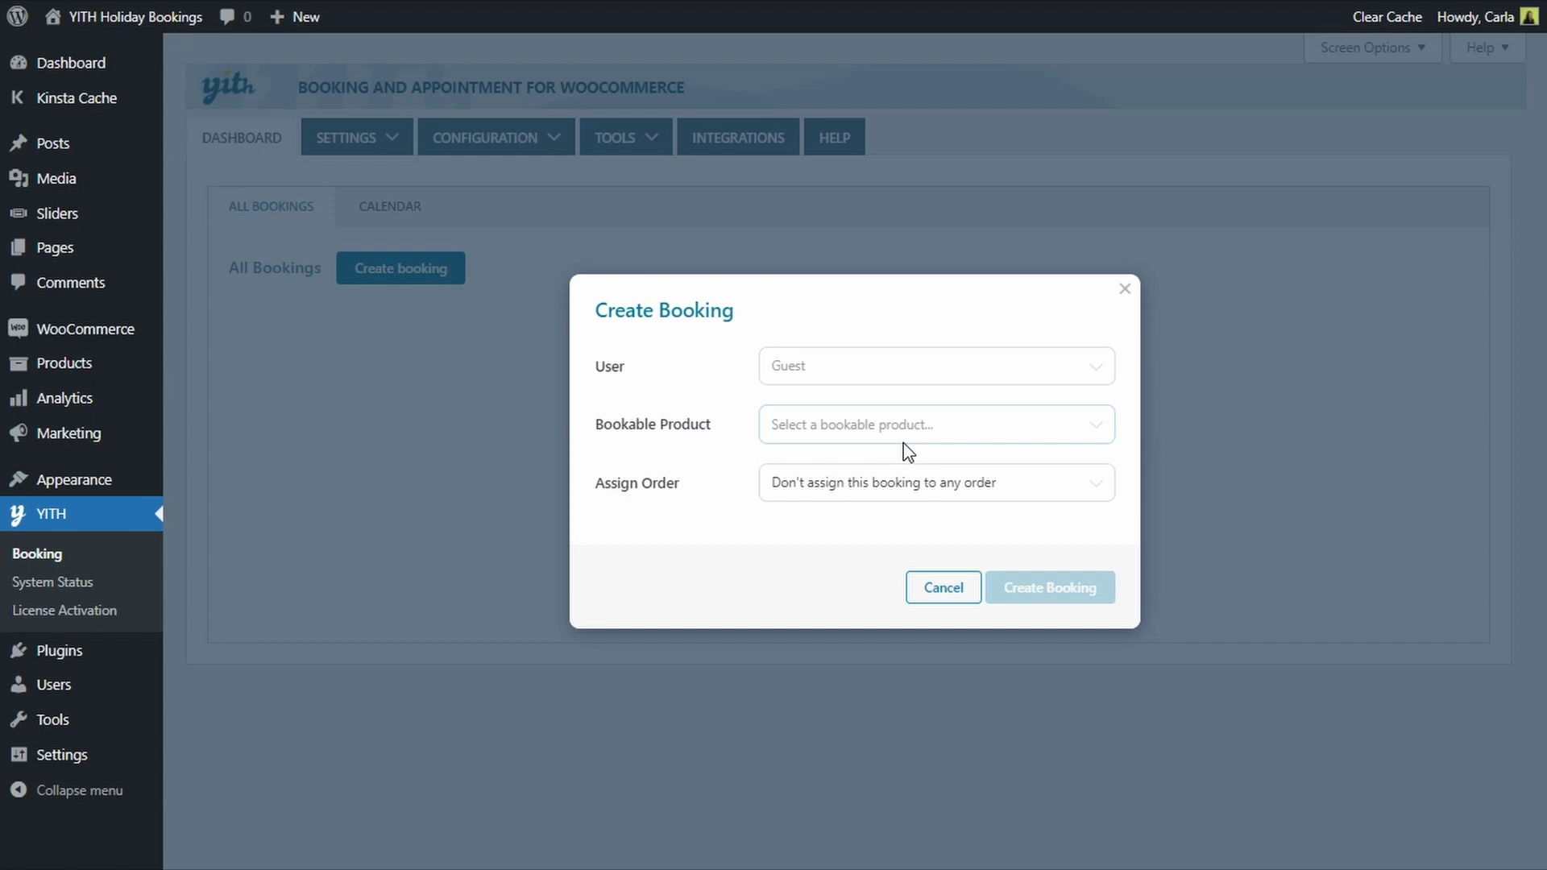
click(999, 508)
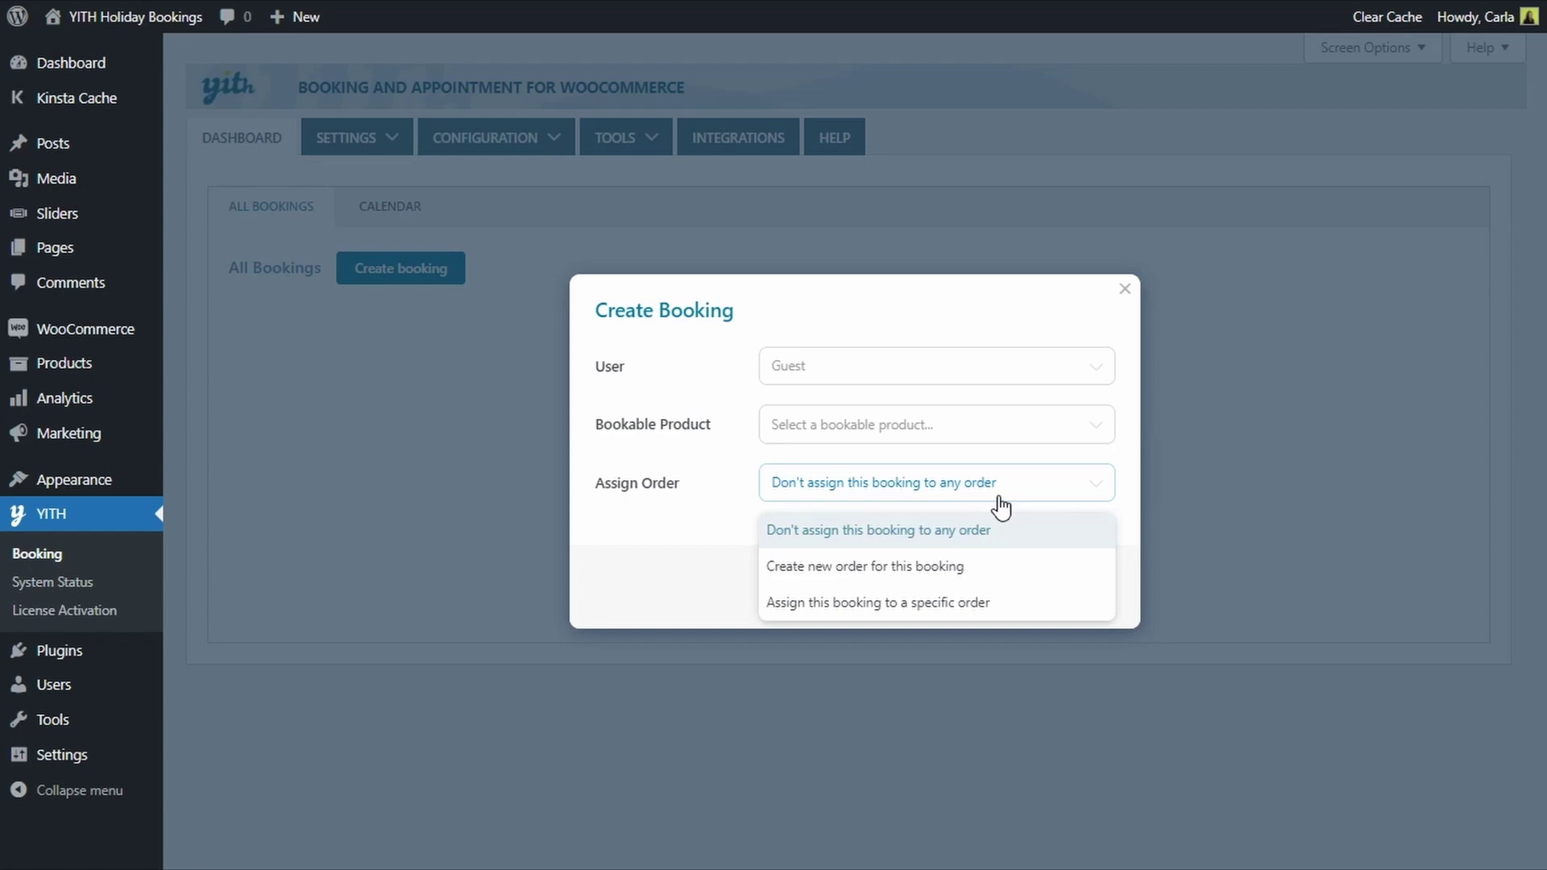
click(1001, 507)
click(1121, 289)
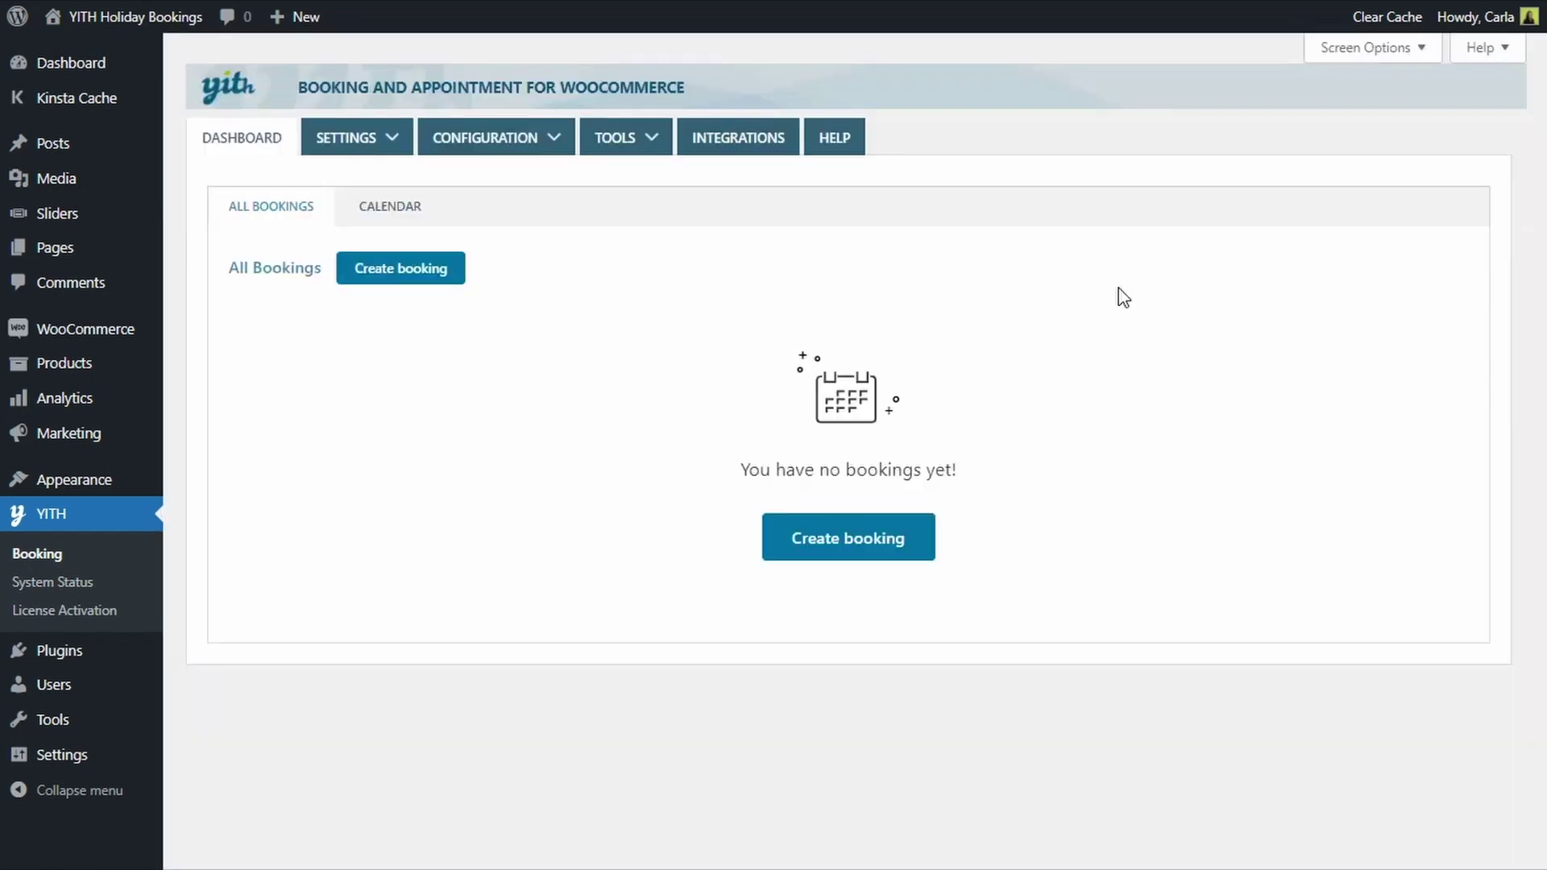
- Examine the general booking settings, including search form categories, automatic booking status changes and the Google Maps API key fields
click(349, 157)
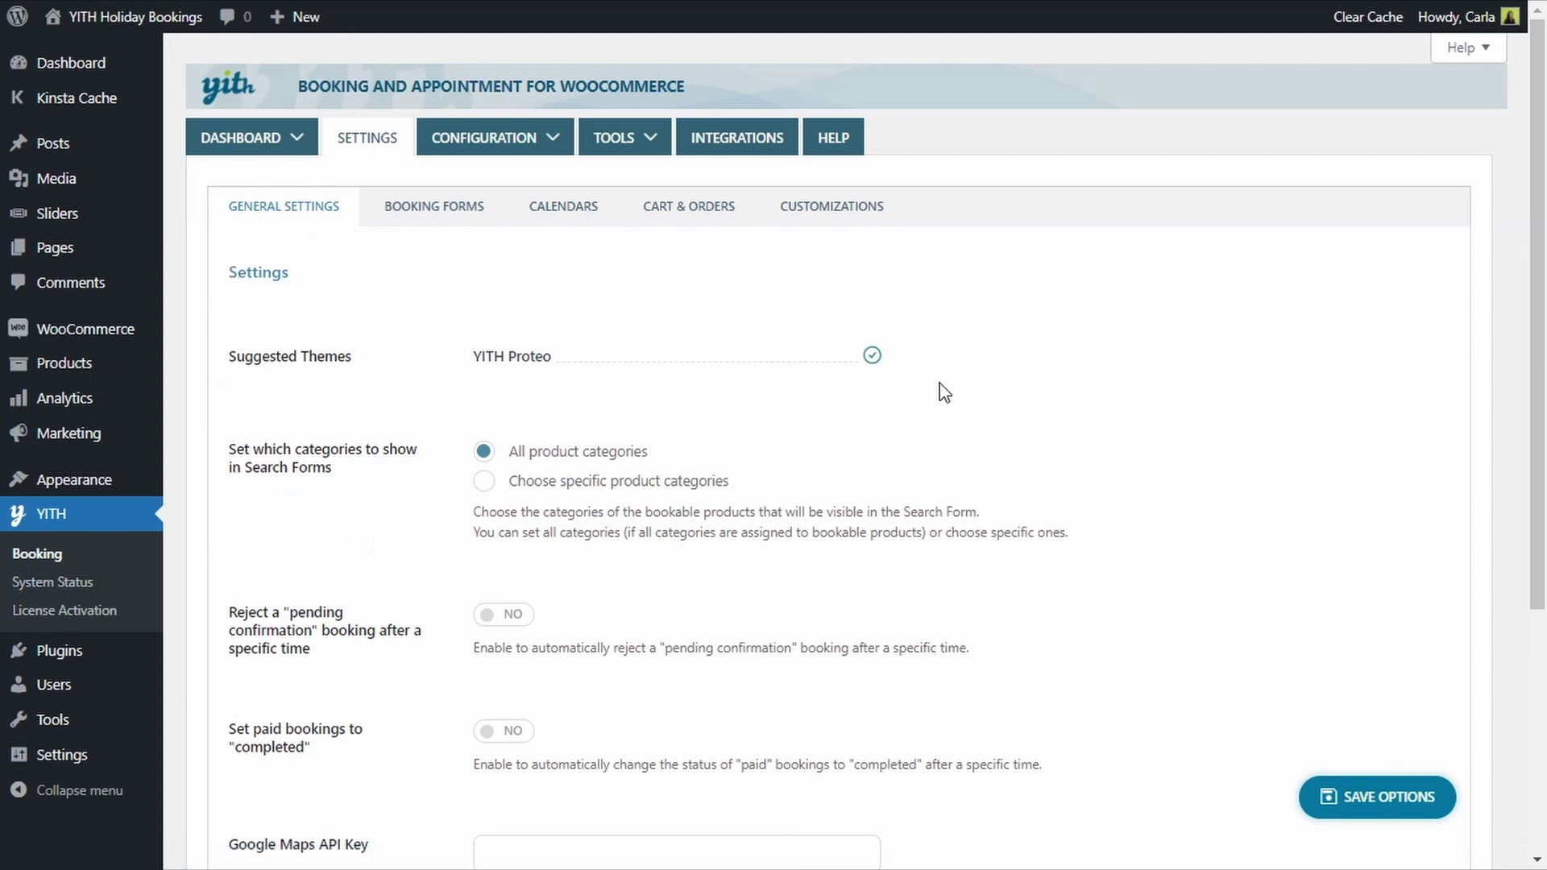
scroll(586, 385, down, 2)
scroll(585, 385, down, 1)
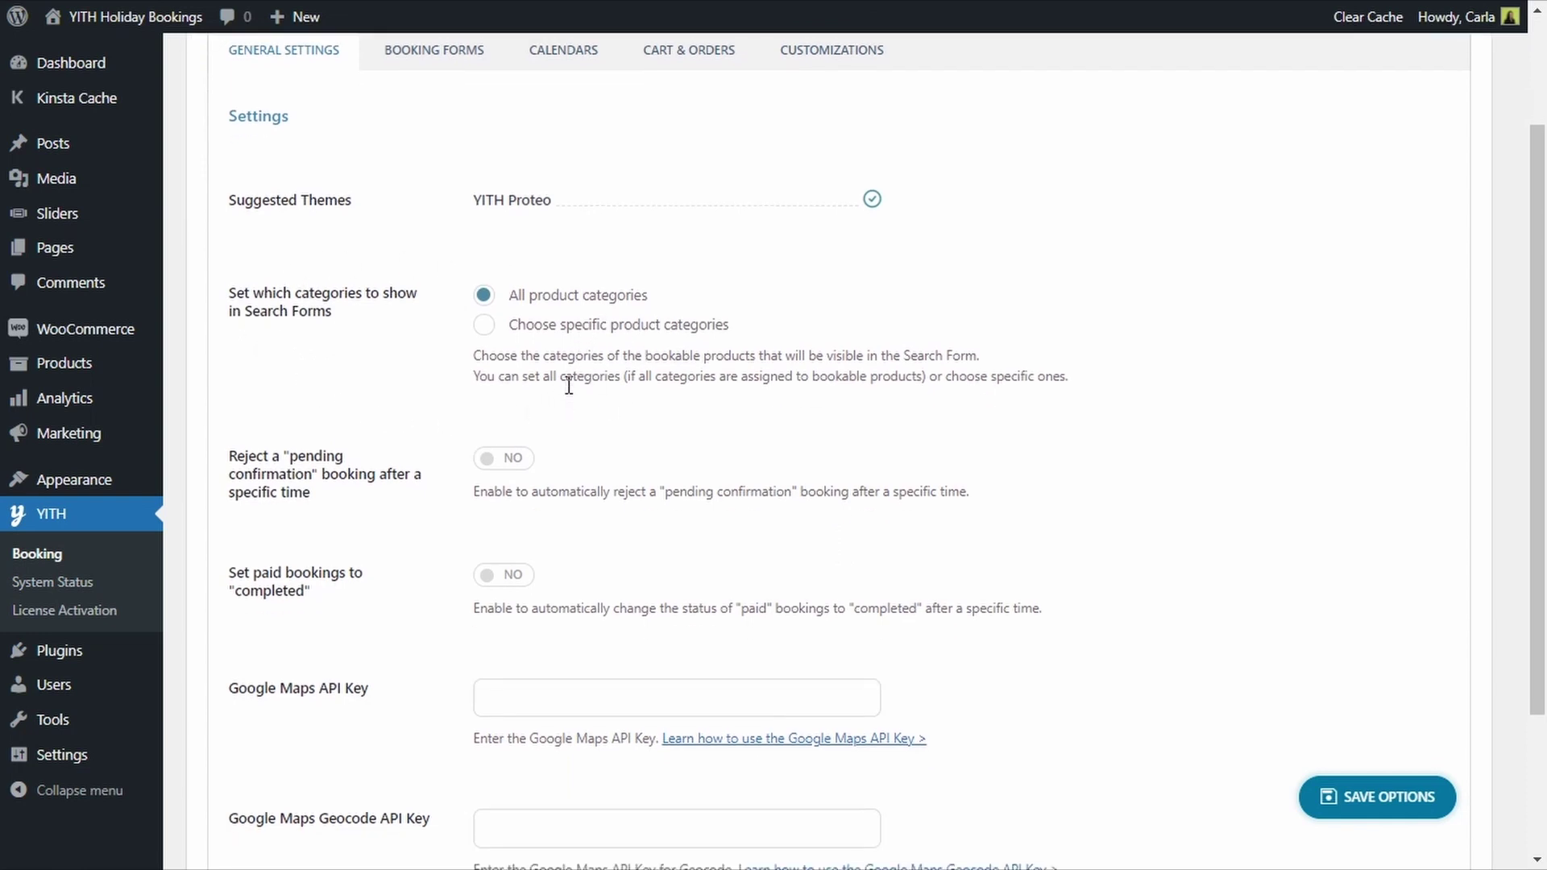
scroll(606, 447, down, 1)
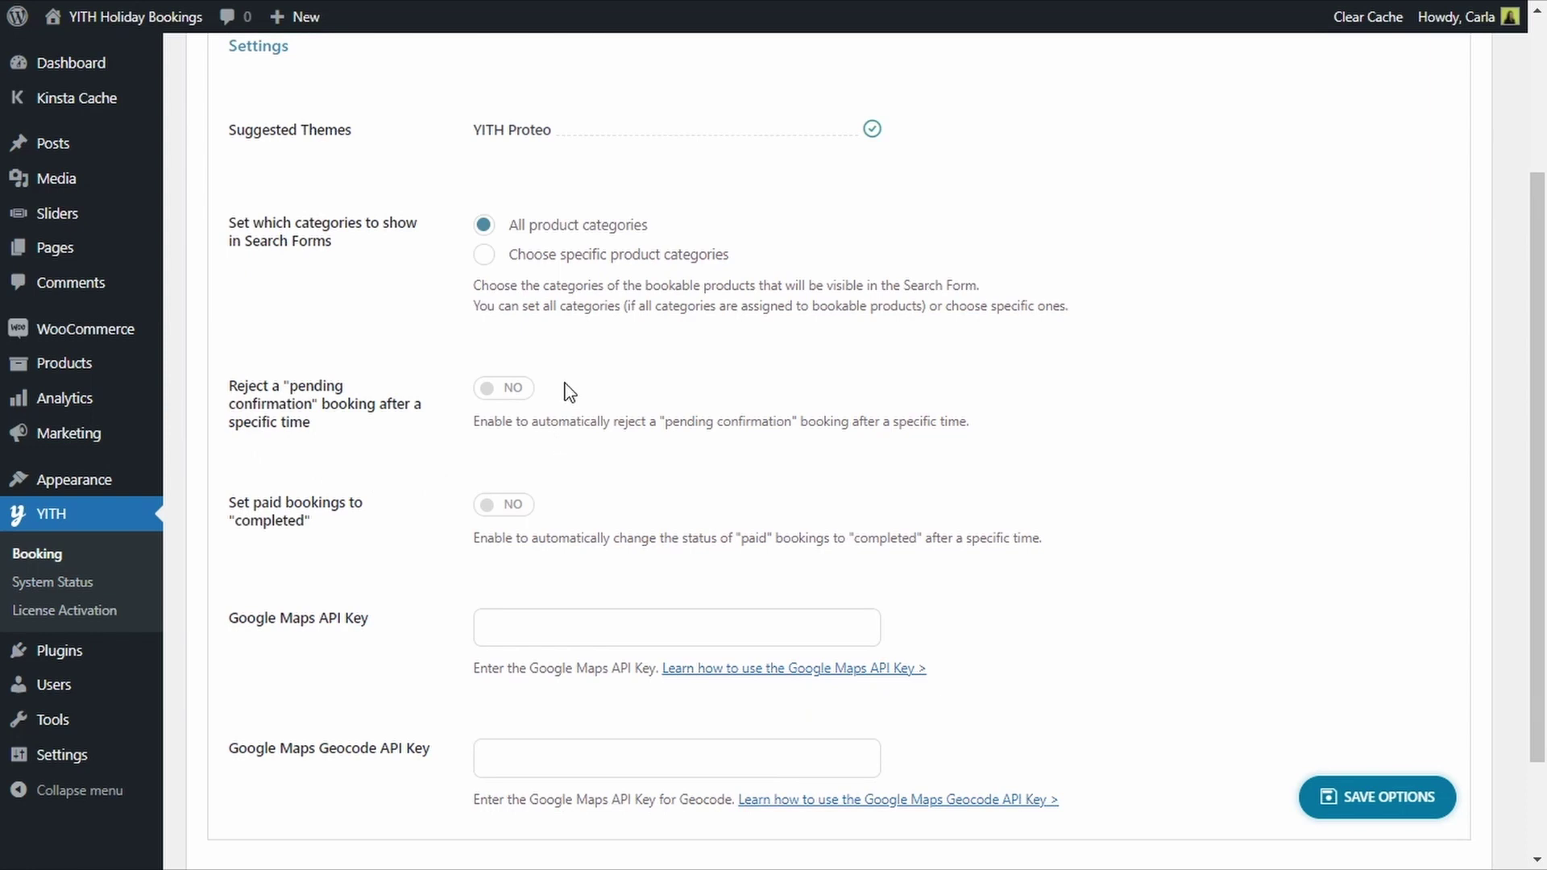
scroll(568, 535, down, 2)
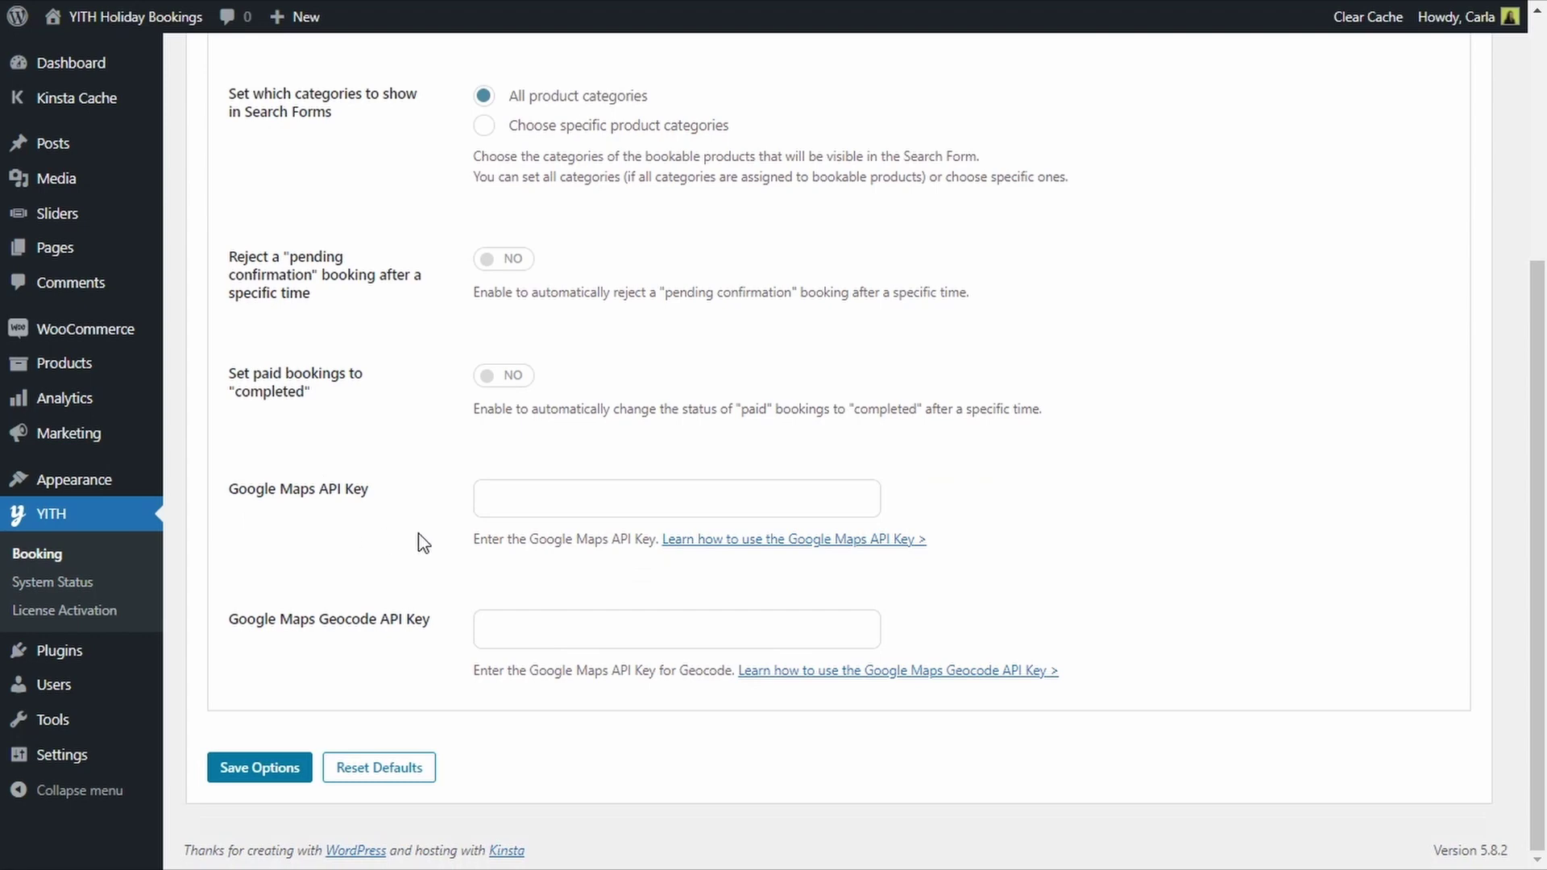
scroll(421, 535, up, 4)
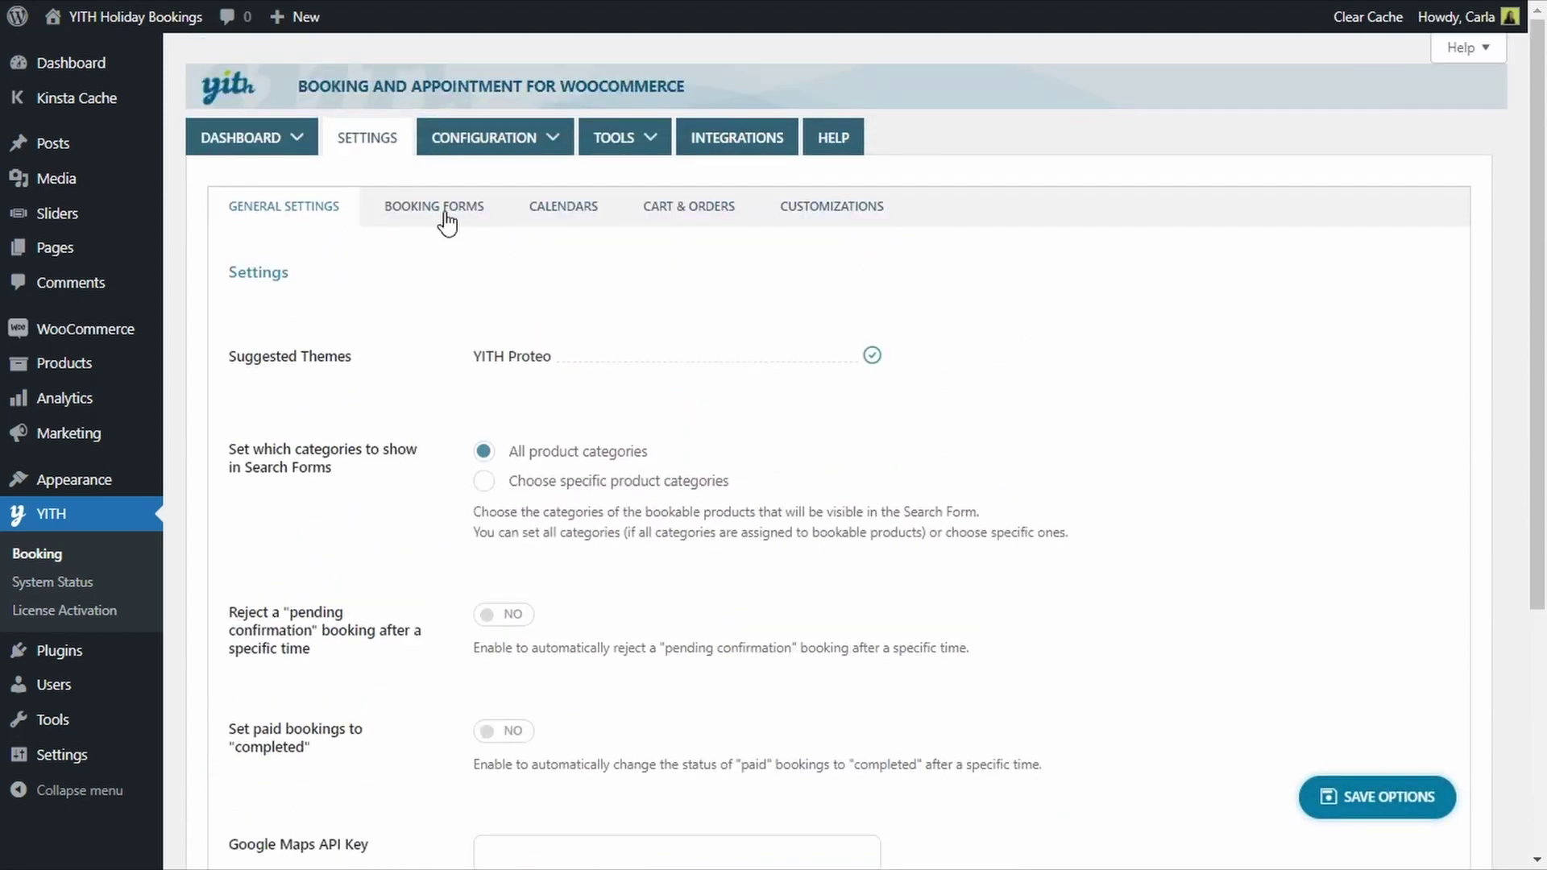
- In the booking forms settings, set the calendar style to "Show inline in the page" and save the options
click(445, 216)
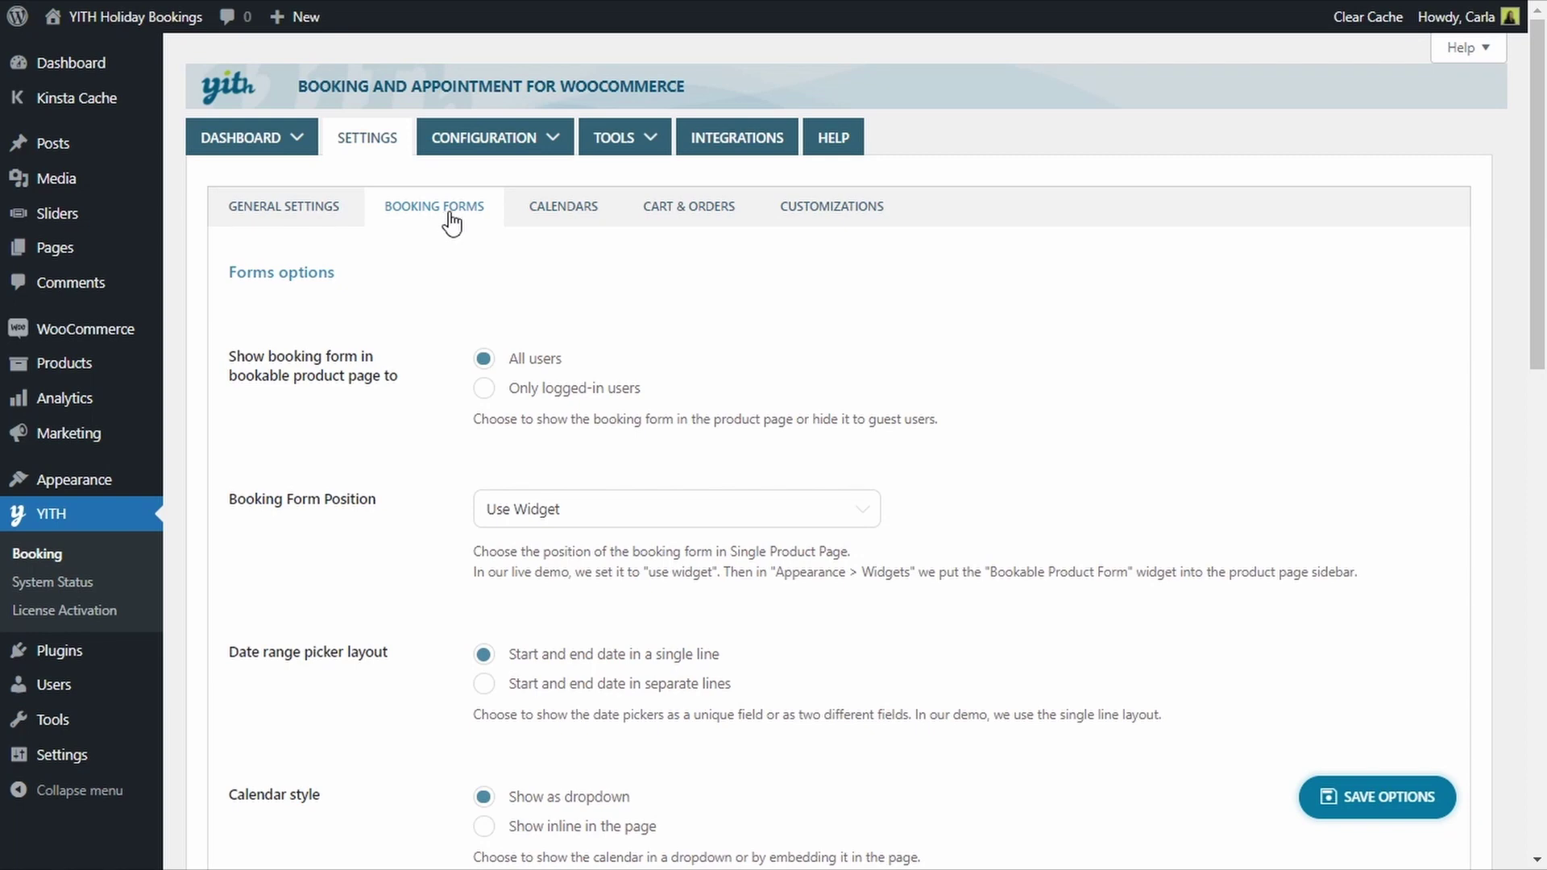
scroll(480, 284, down, 5)
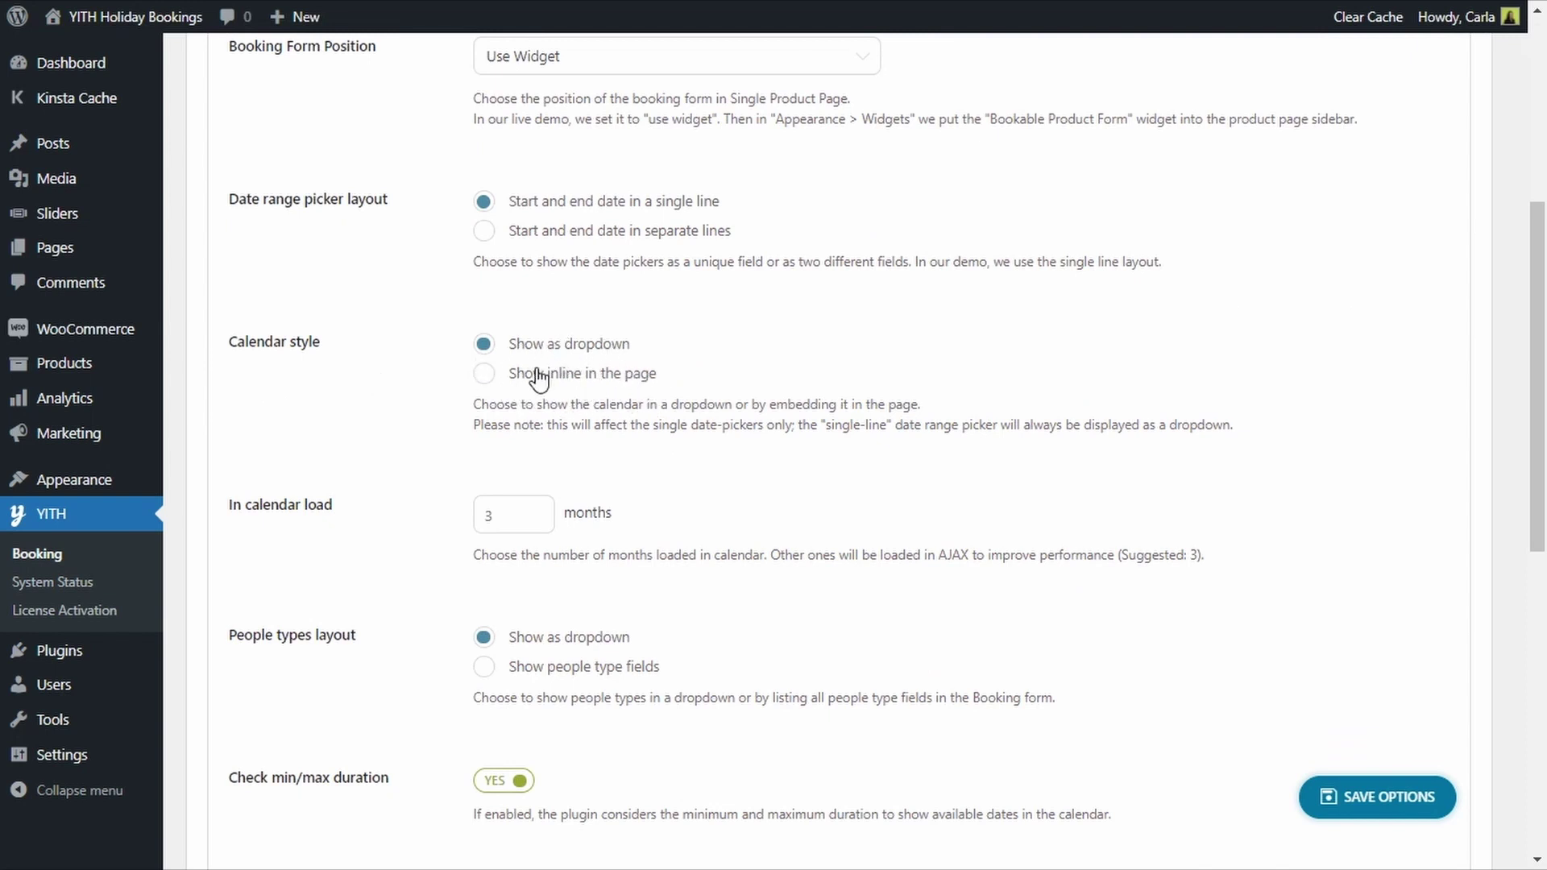
click(485, 375)
click(1351, 806)
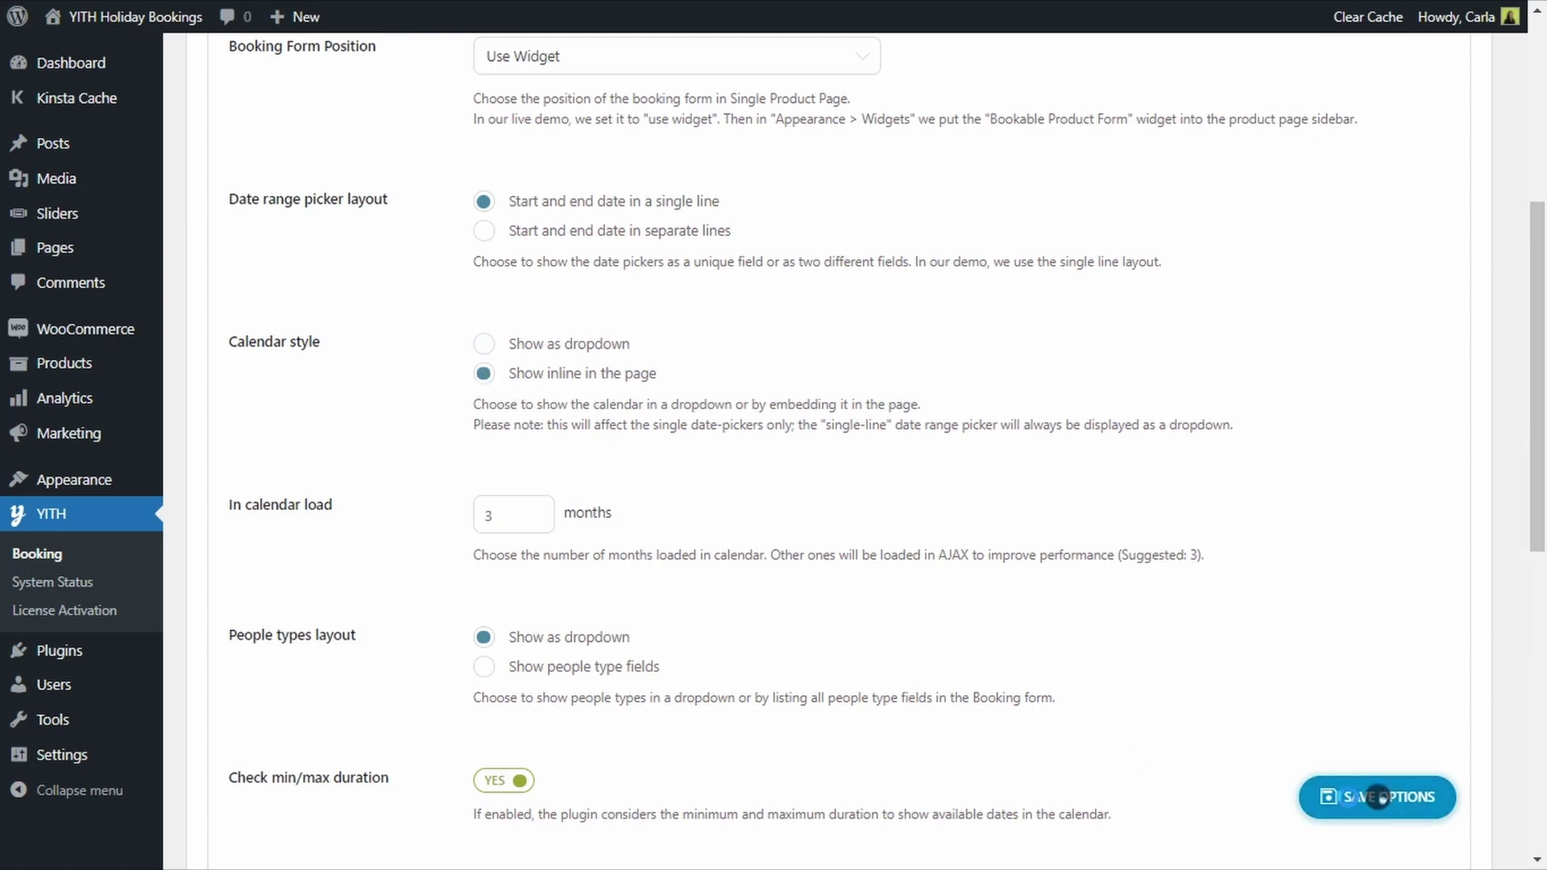
- Reload the House product page and check how the start date calendar is displayed in the booking form
key(ctrl+Tab)
key(F5)
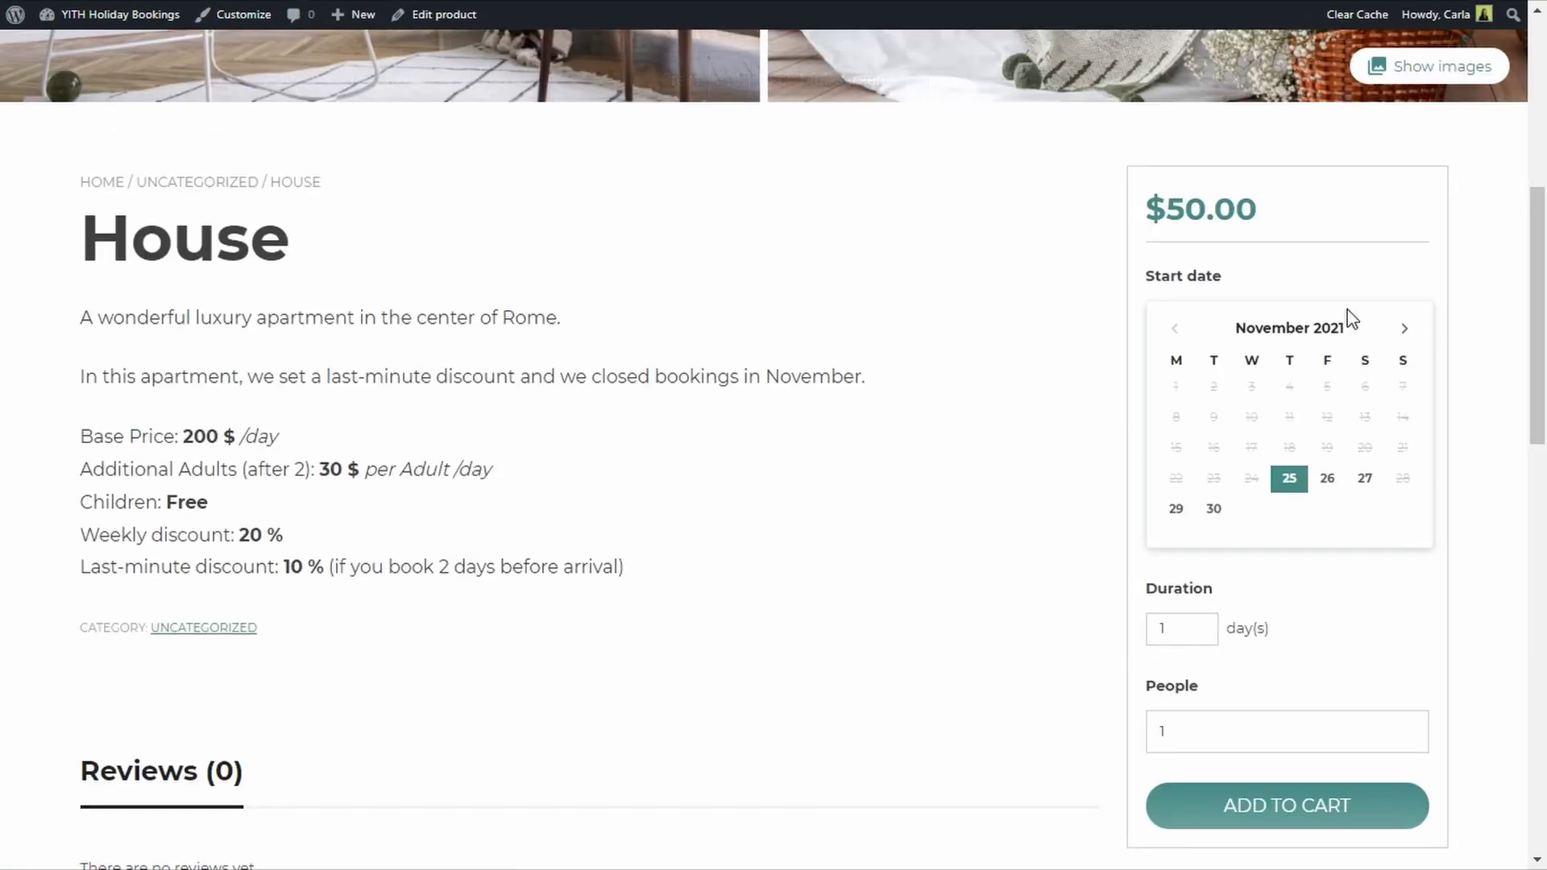
scroll(1490, 440, up, 2)
scroll(1495, 438, down, 2)
scroll(1500, 436, down, 1)
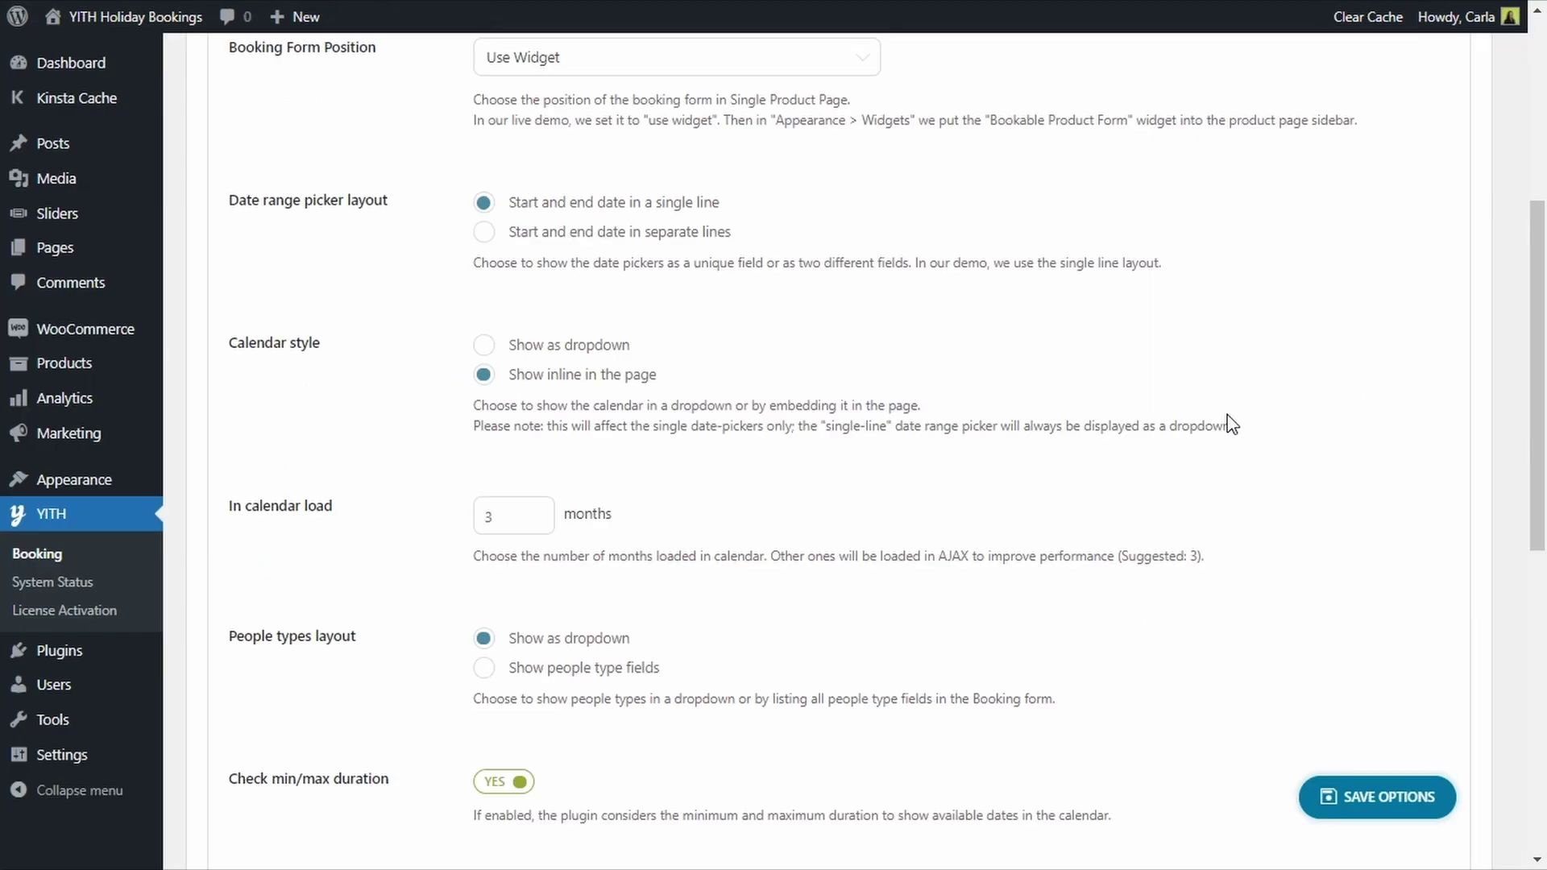
- Set the booking form's calendar style back to "Show as dropdown" and save the options
click(484, 347)
click(1377, 798)
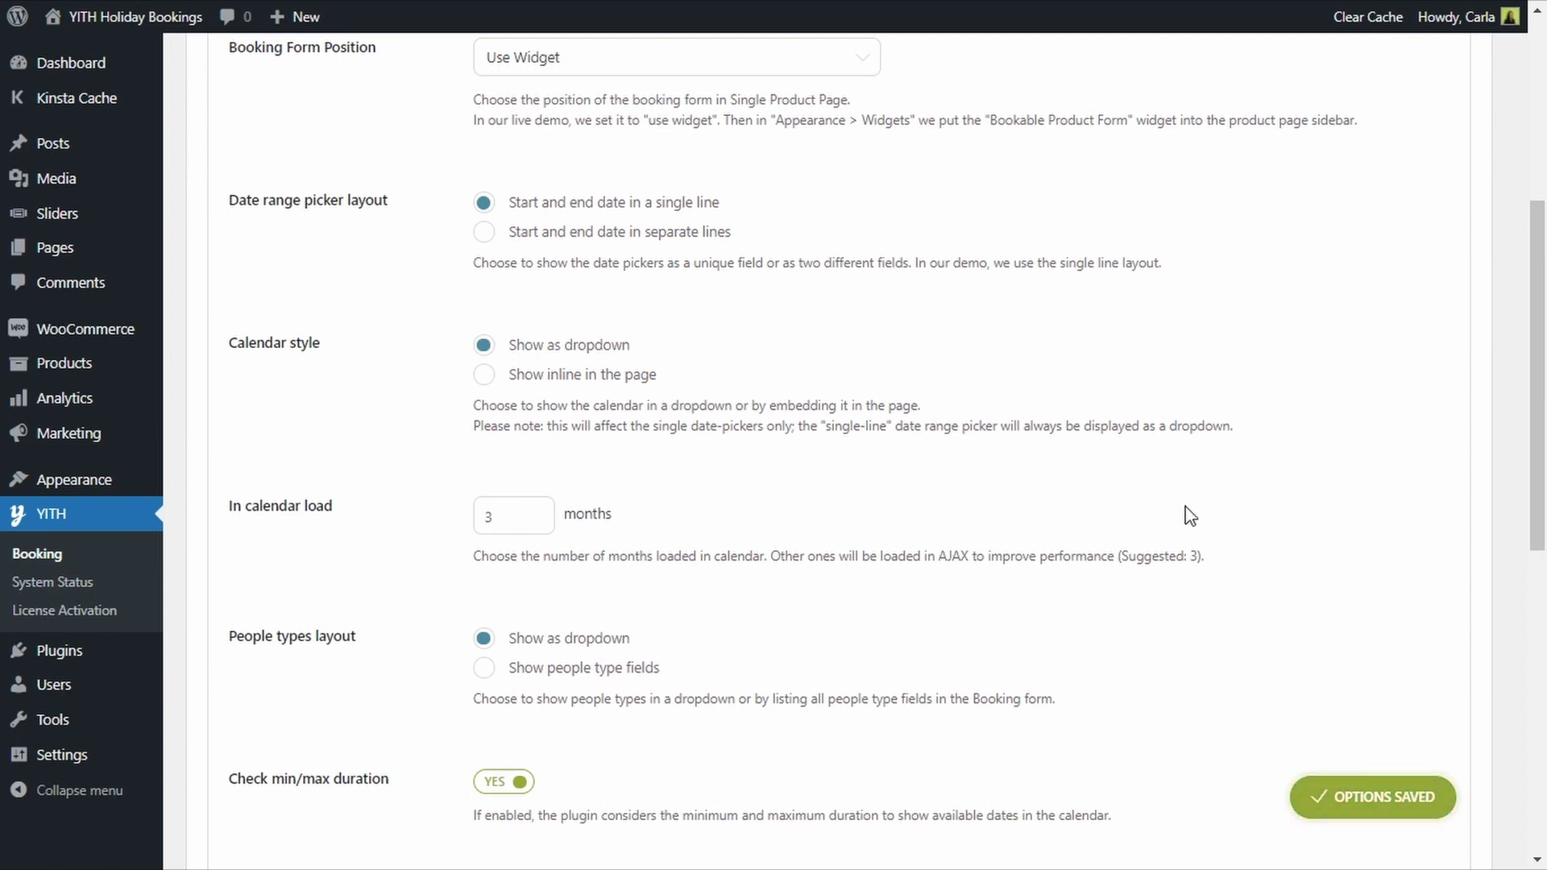
- Look over the remaining booking form options, including people types layout, duration check and the info shown before the "book" button
scroll(733, 632, down, 5)
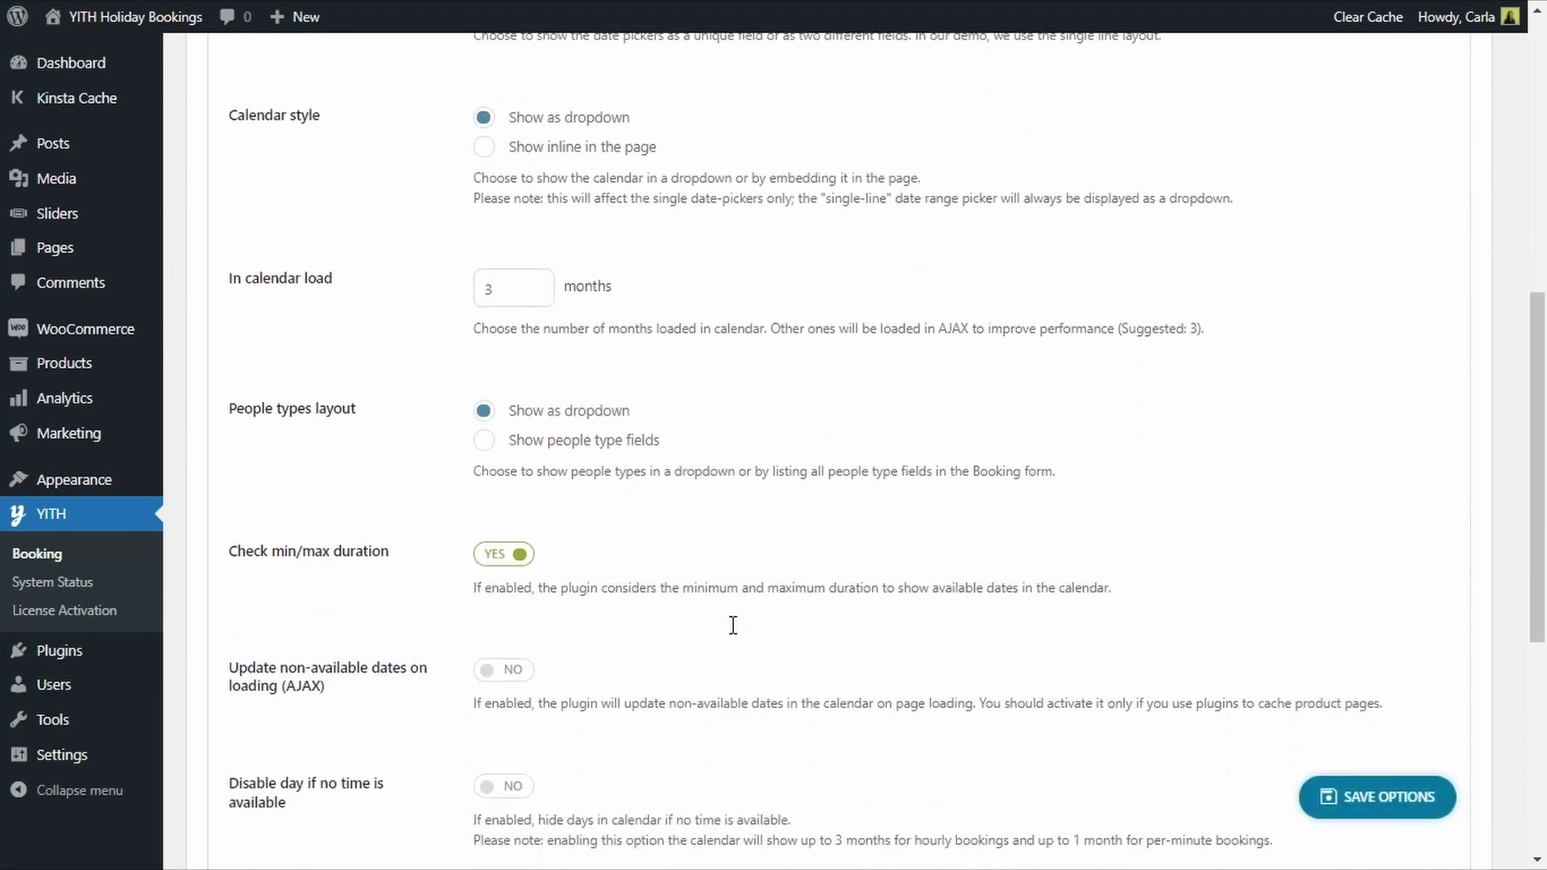
scroll(732, 629, down, 3)
scroll(722, 627, up, 7)
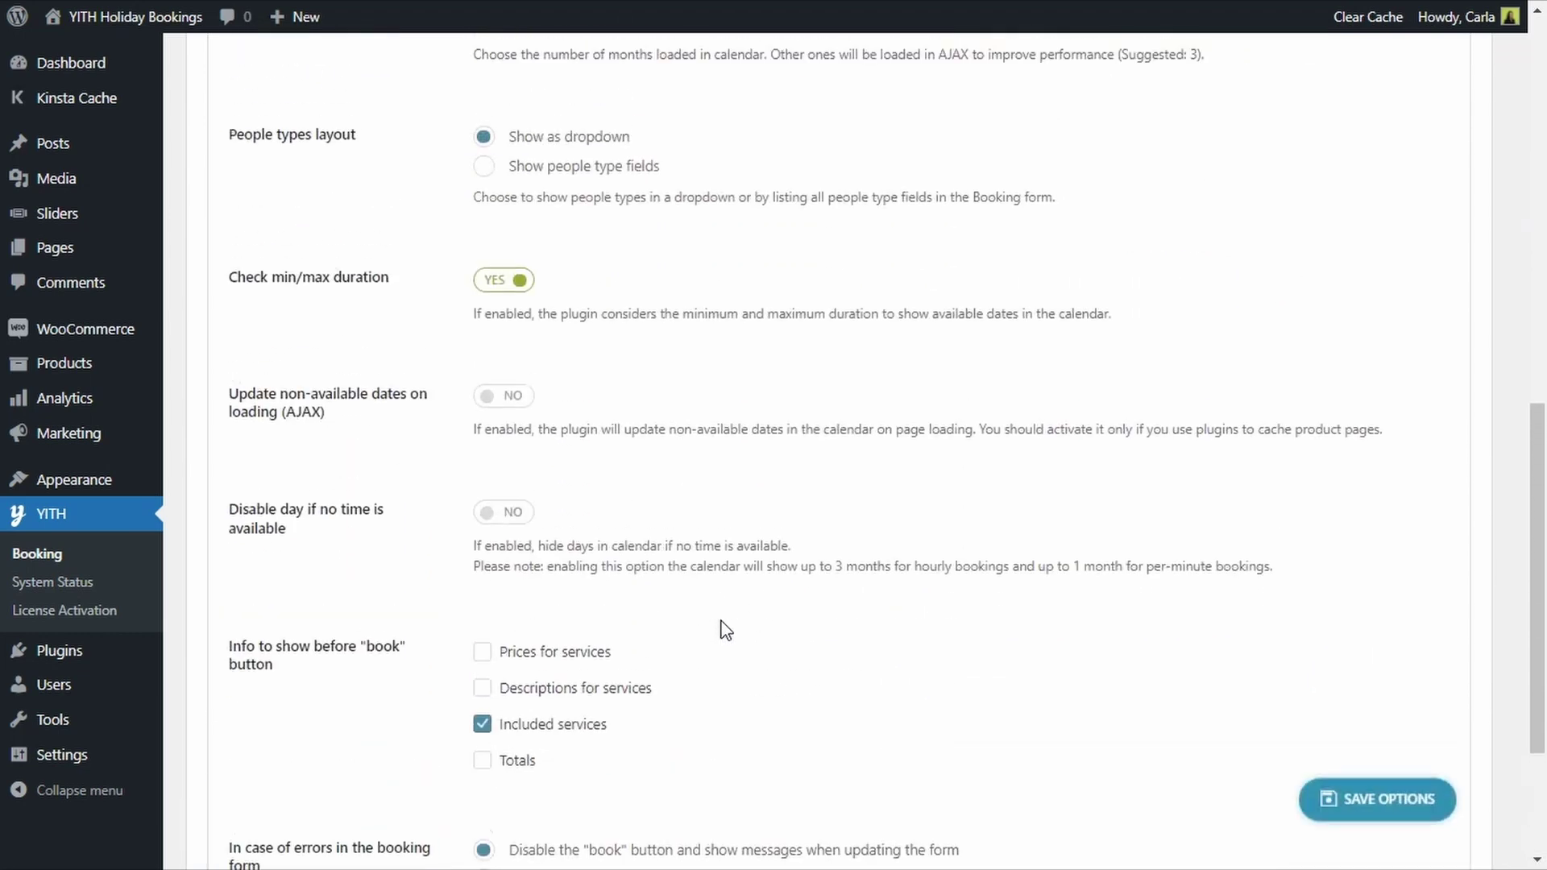
scroll(725, 624, up, 6)
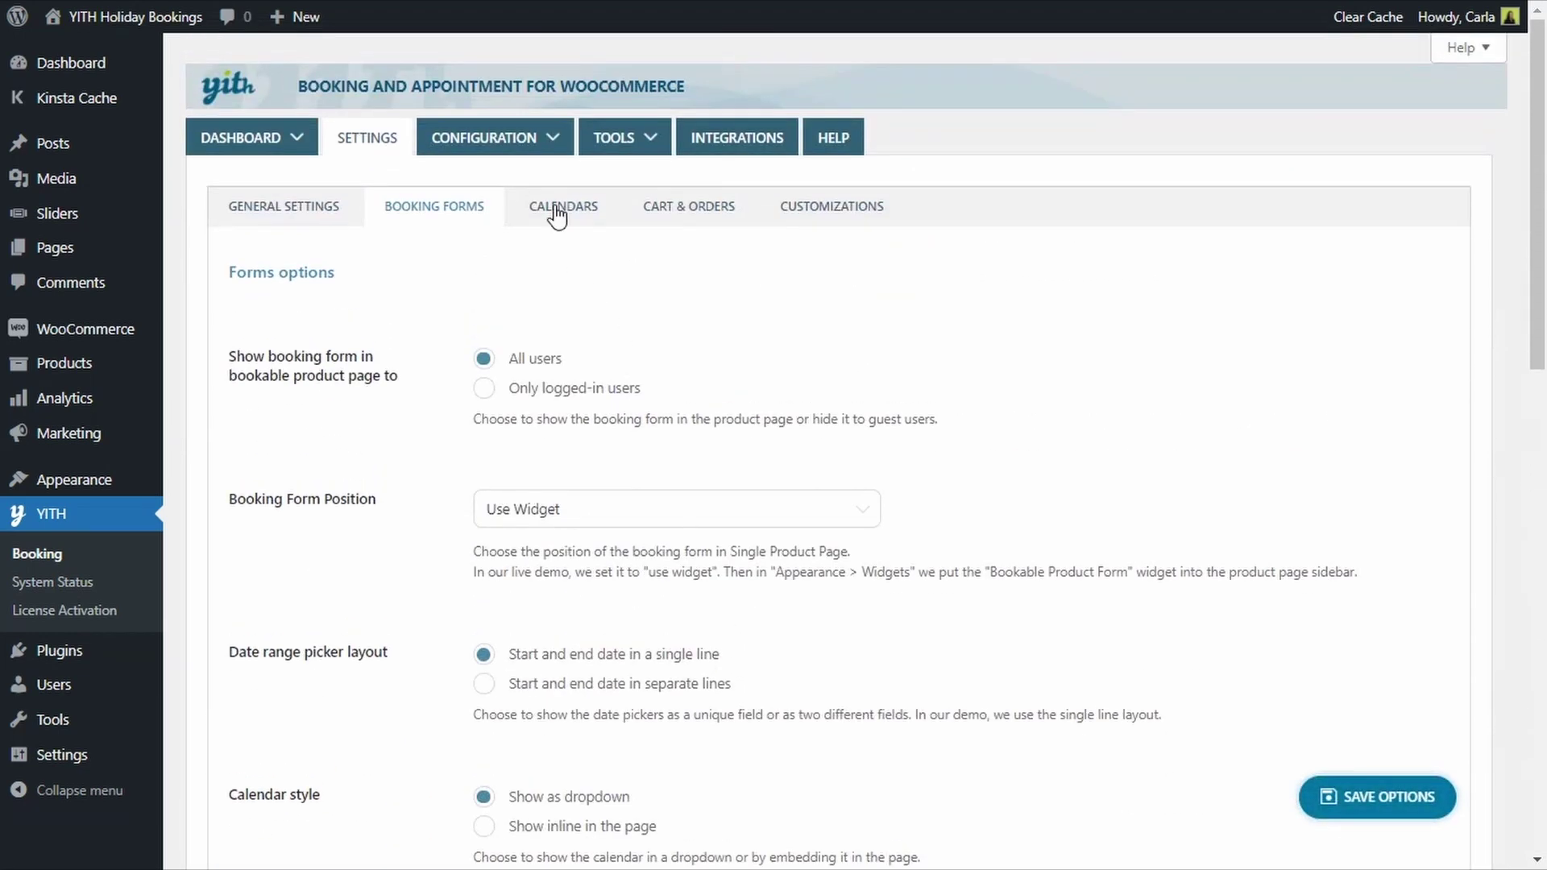
- Examine the plugin, external and Google Calendar settings, and the Cart & Orders settings
click(556, 216)
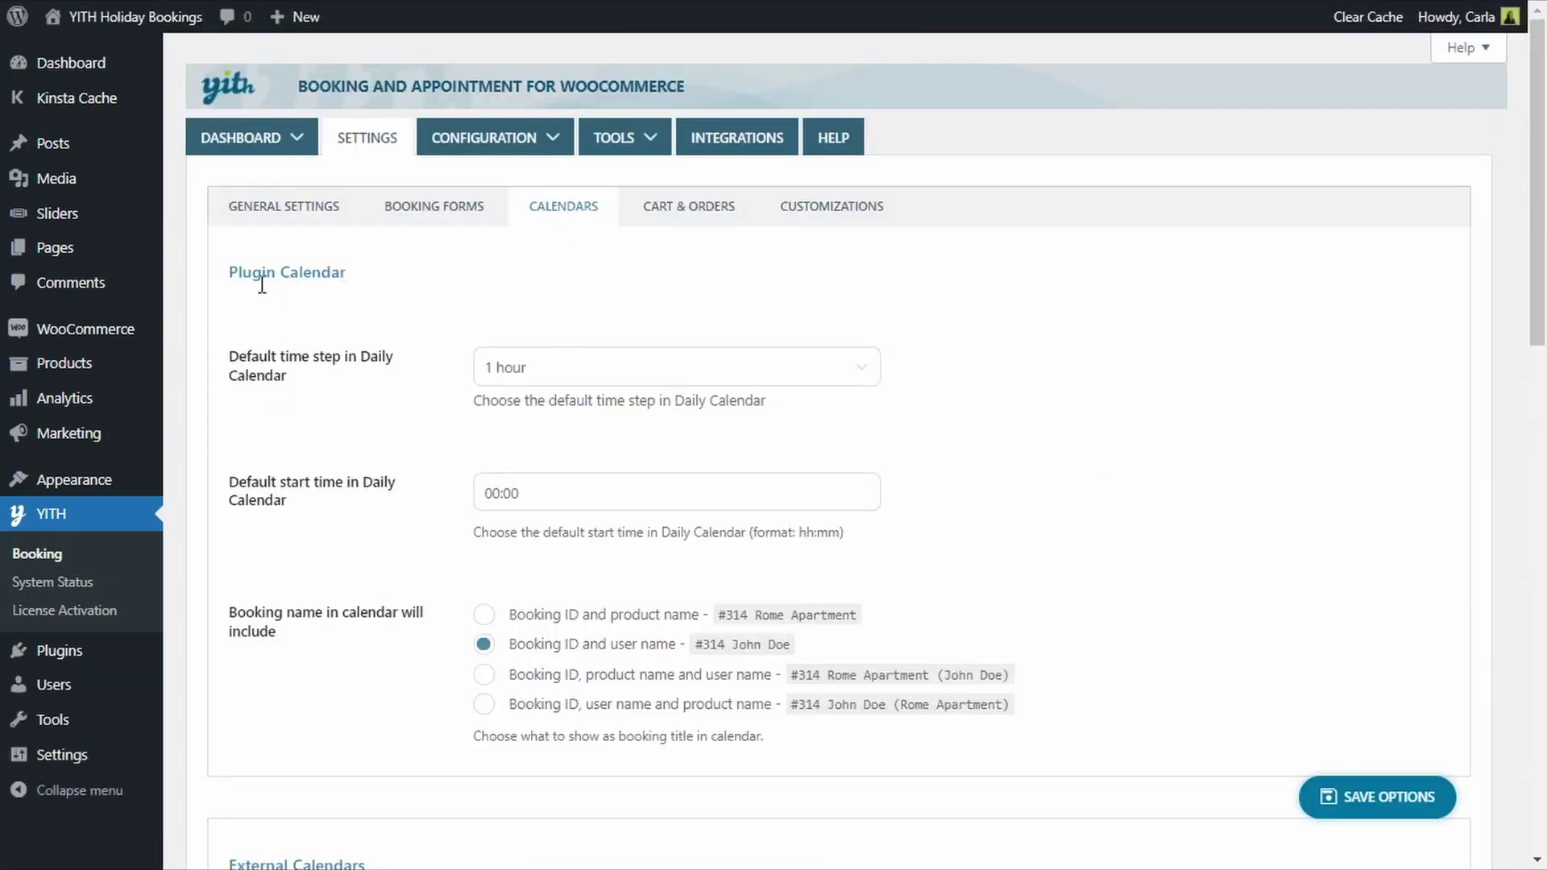
scroll(310, 318, down, 4)
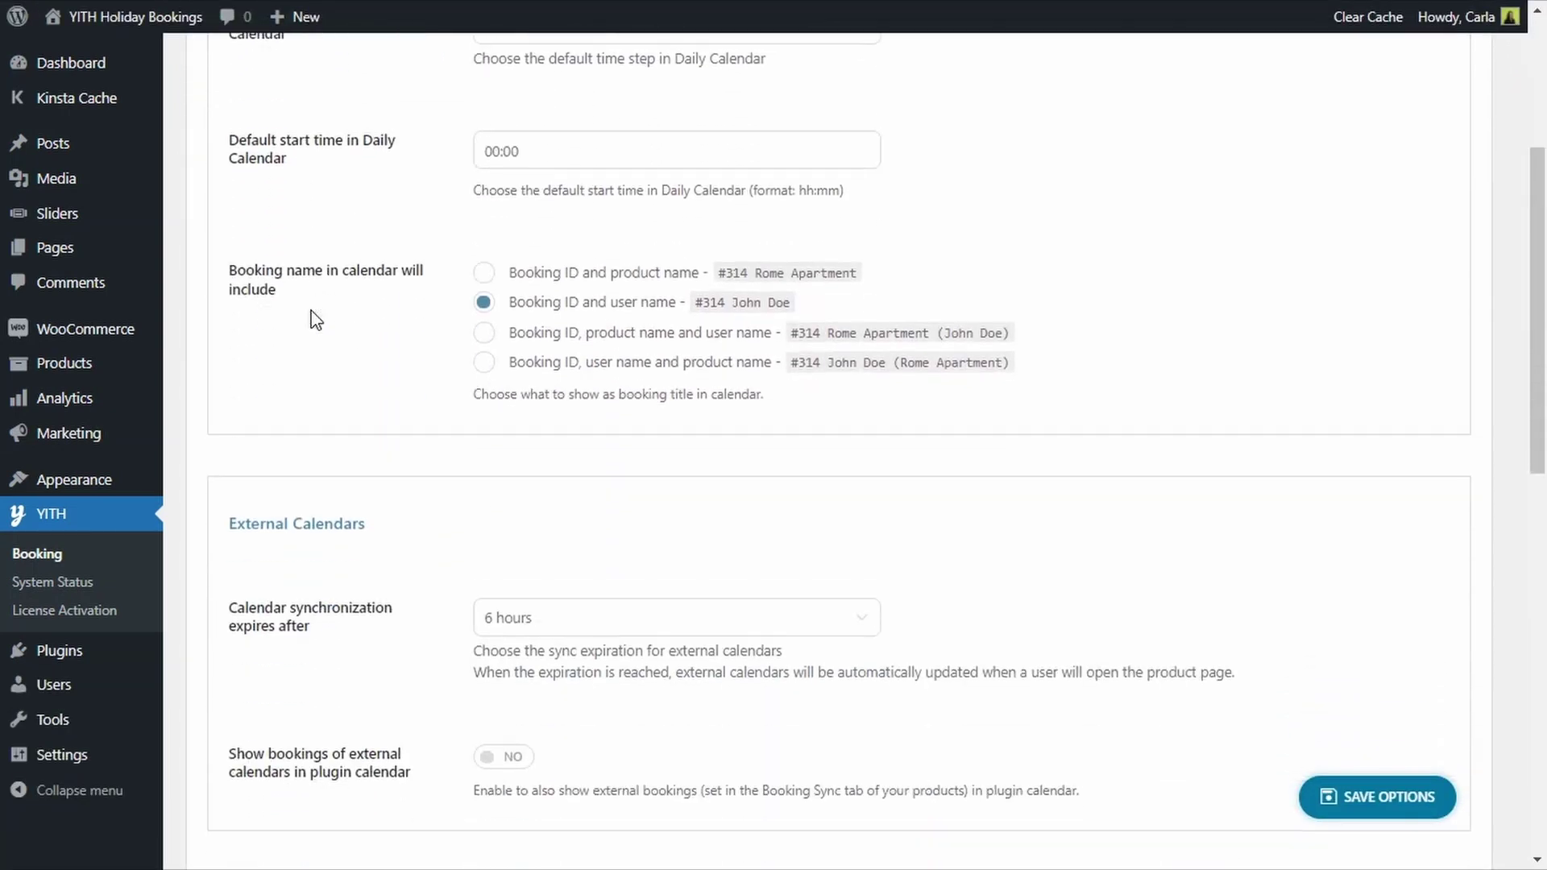
scroll(315, 319, down, 3)
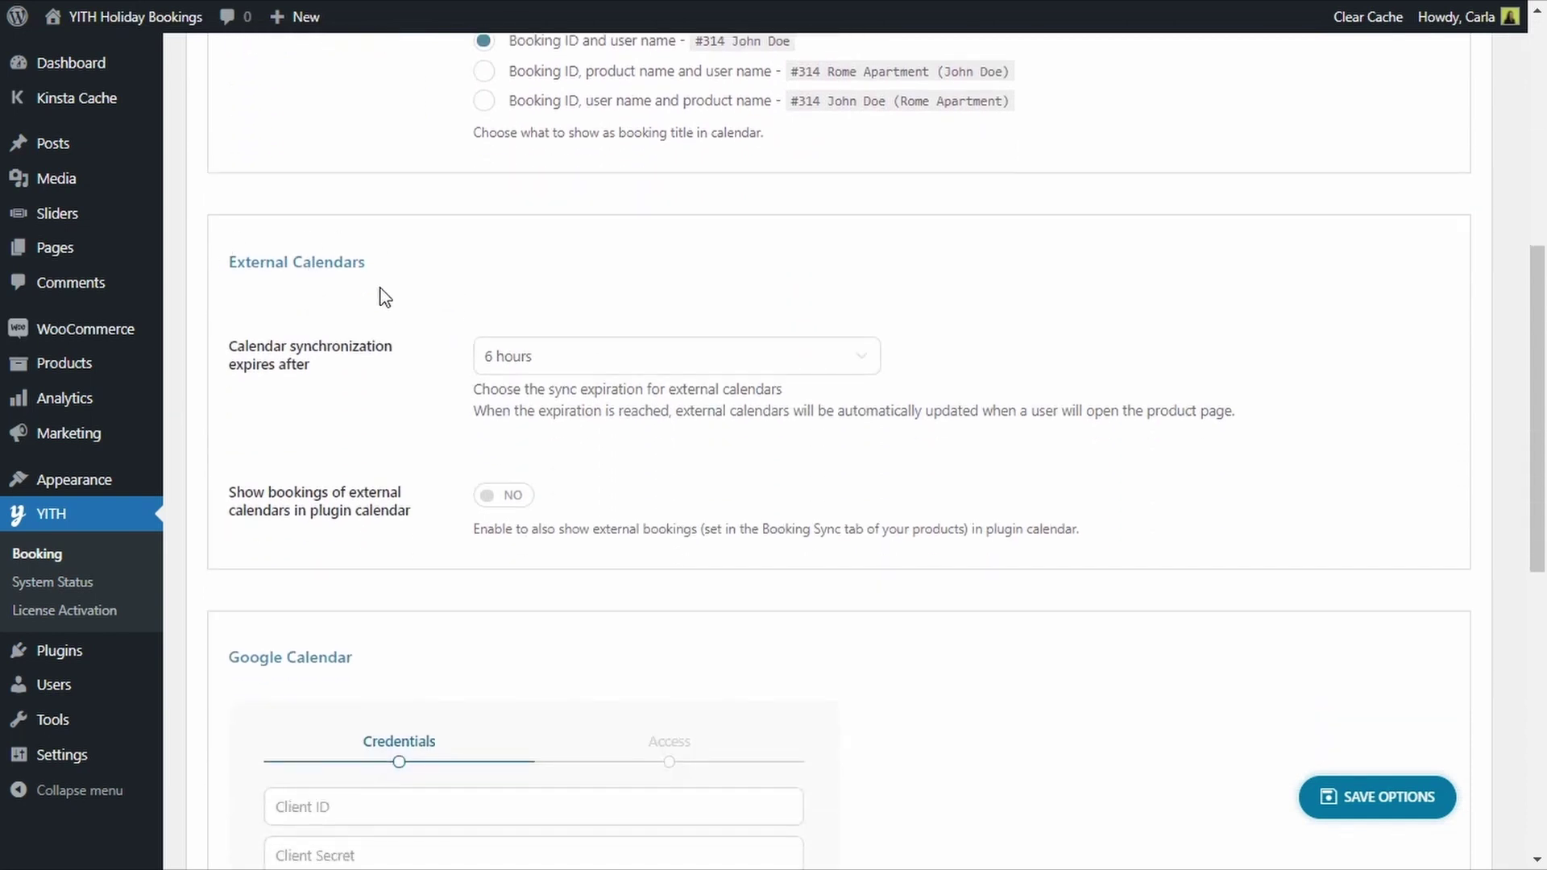
scroll(385, 298, down, 5)
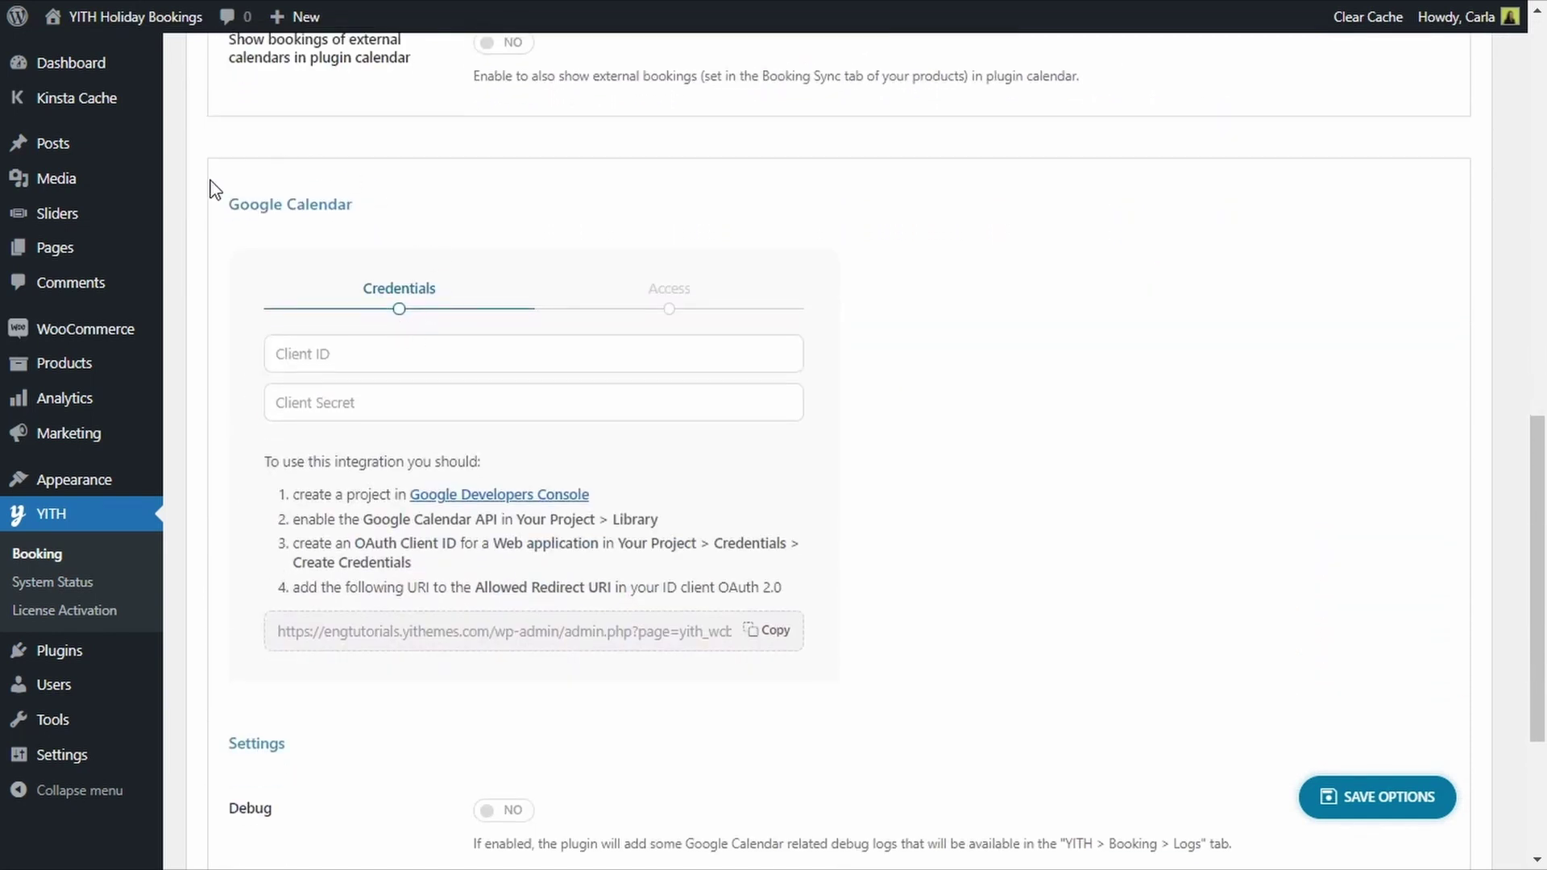
scroll(838, 322, up, 12)
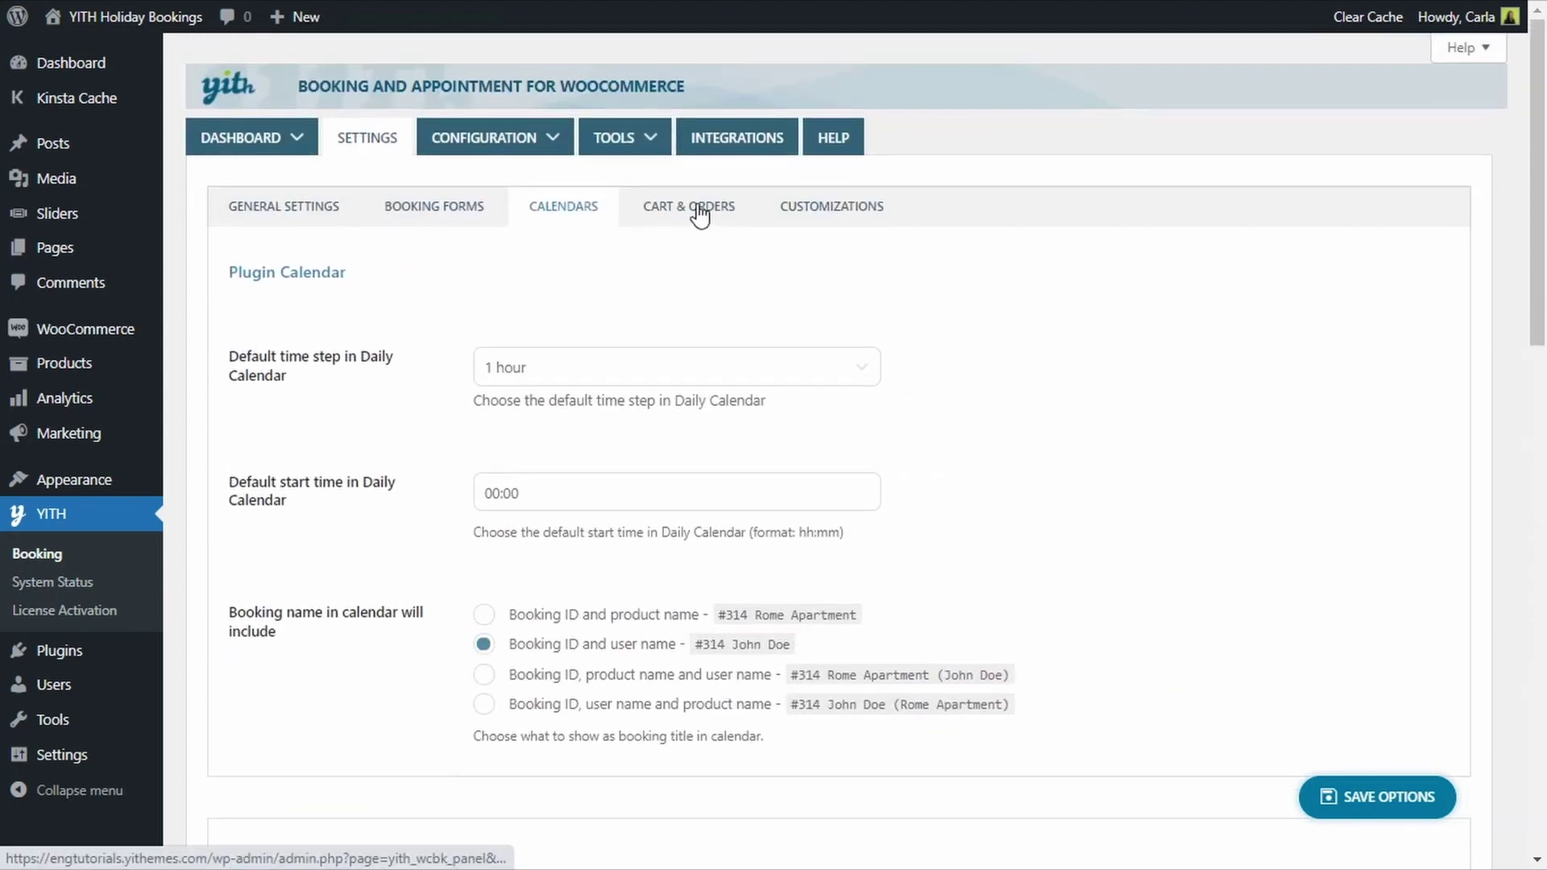
click(700, 213)
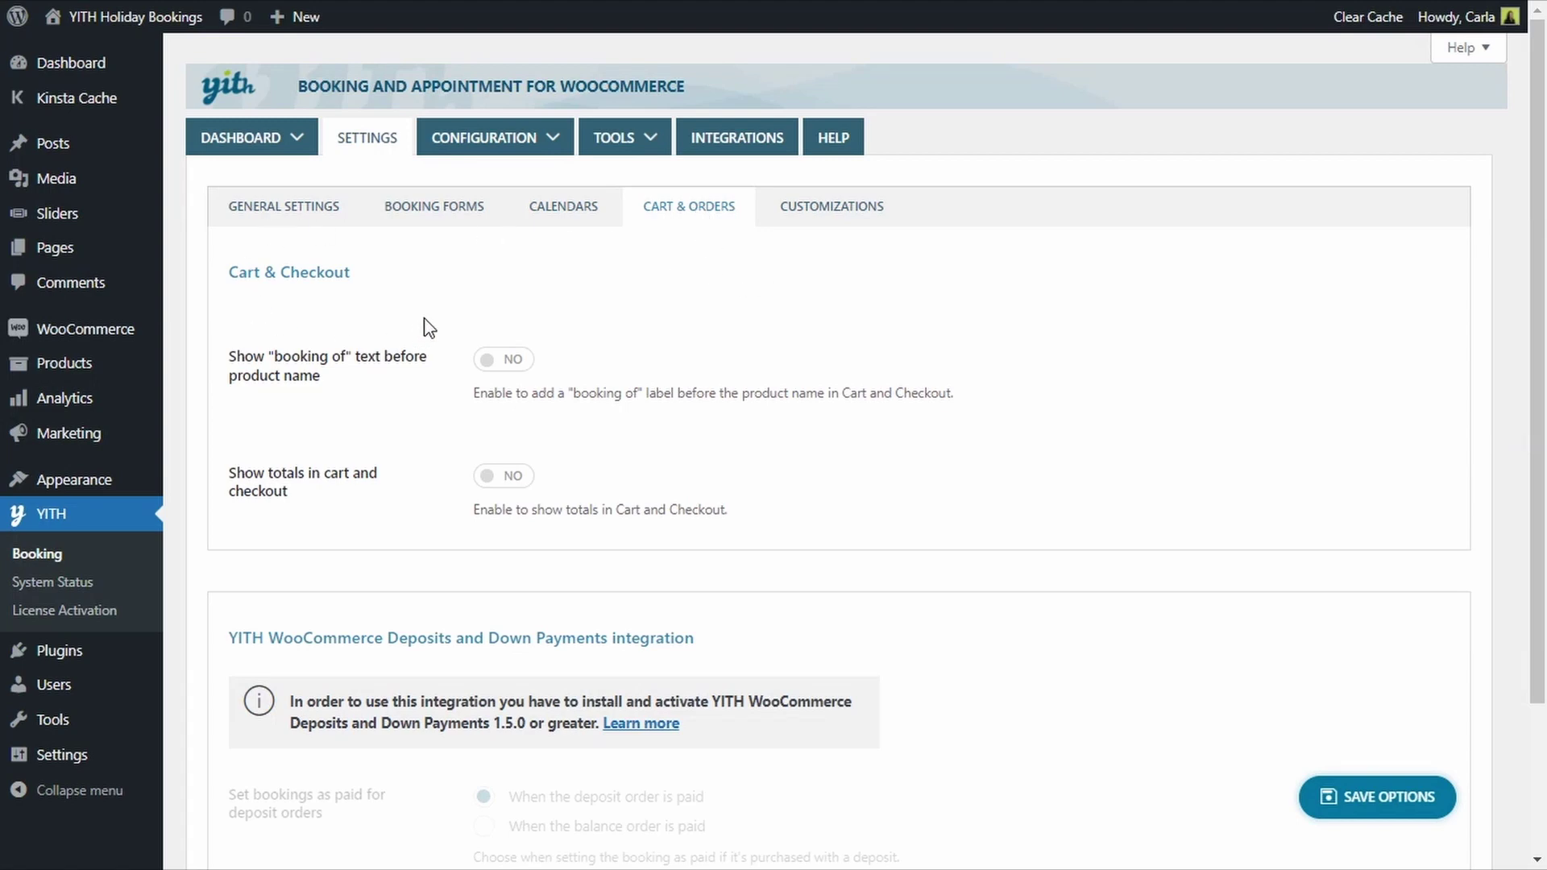
- In the customization options, set the date picker format to mm/dd/yy, save the options, and reload the House product page
click(855, 216)
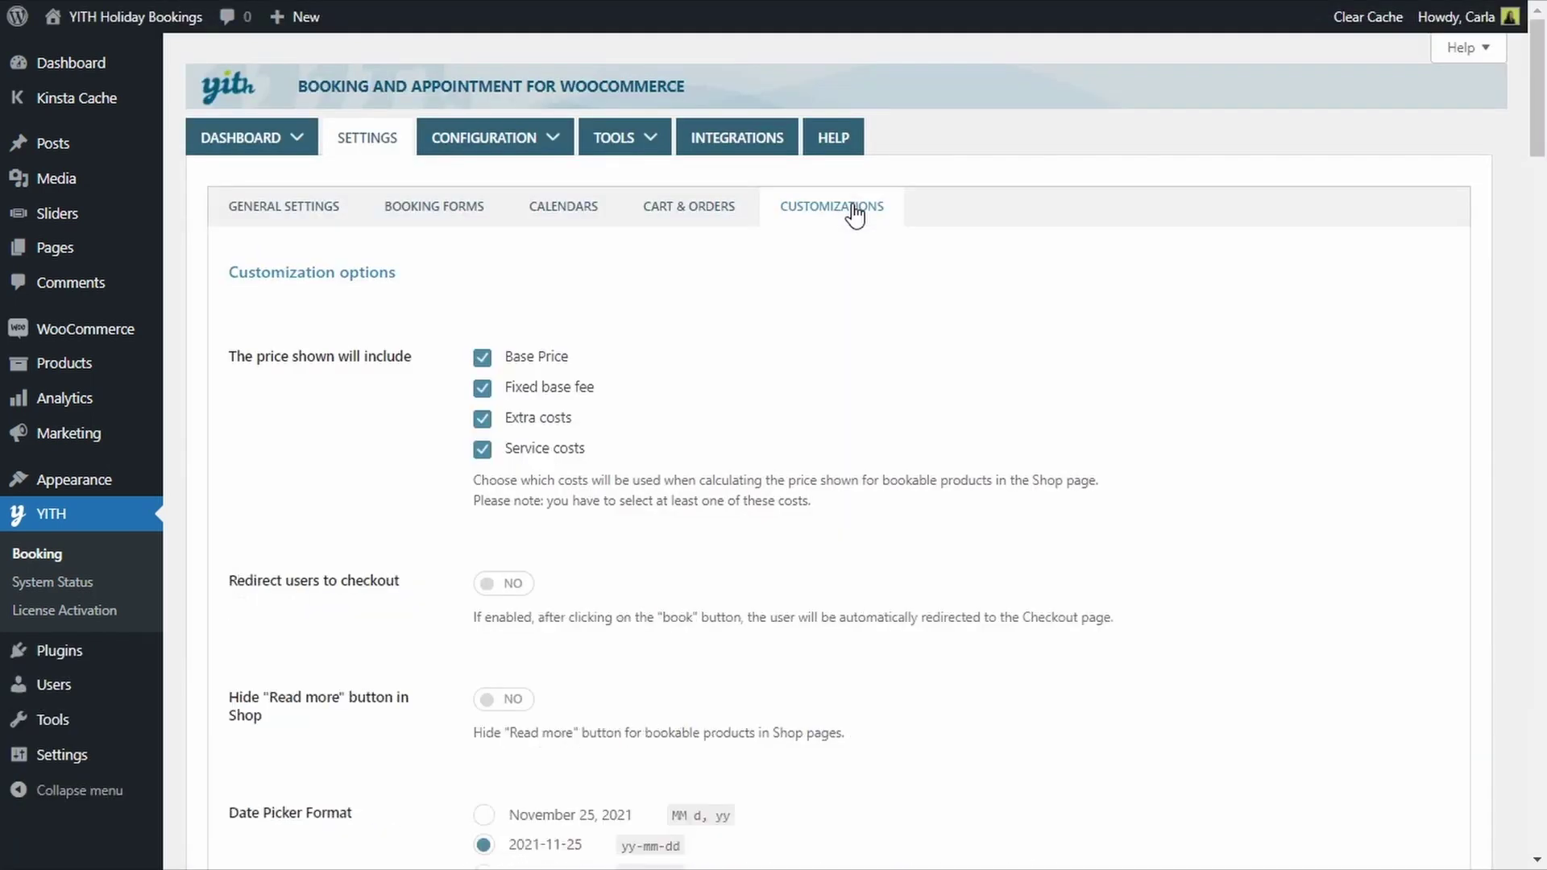
scroll(655, 450, down, 3)
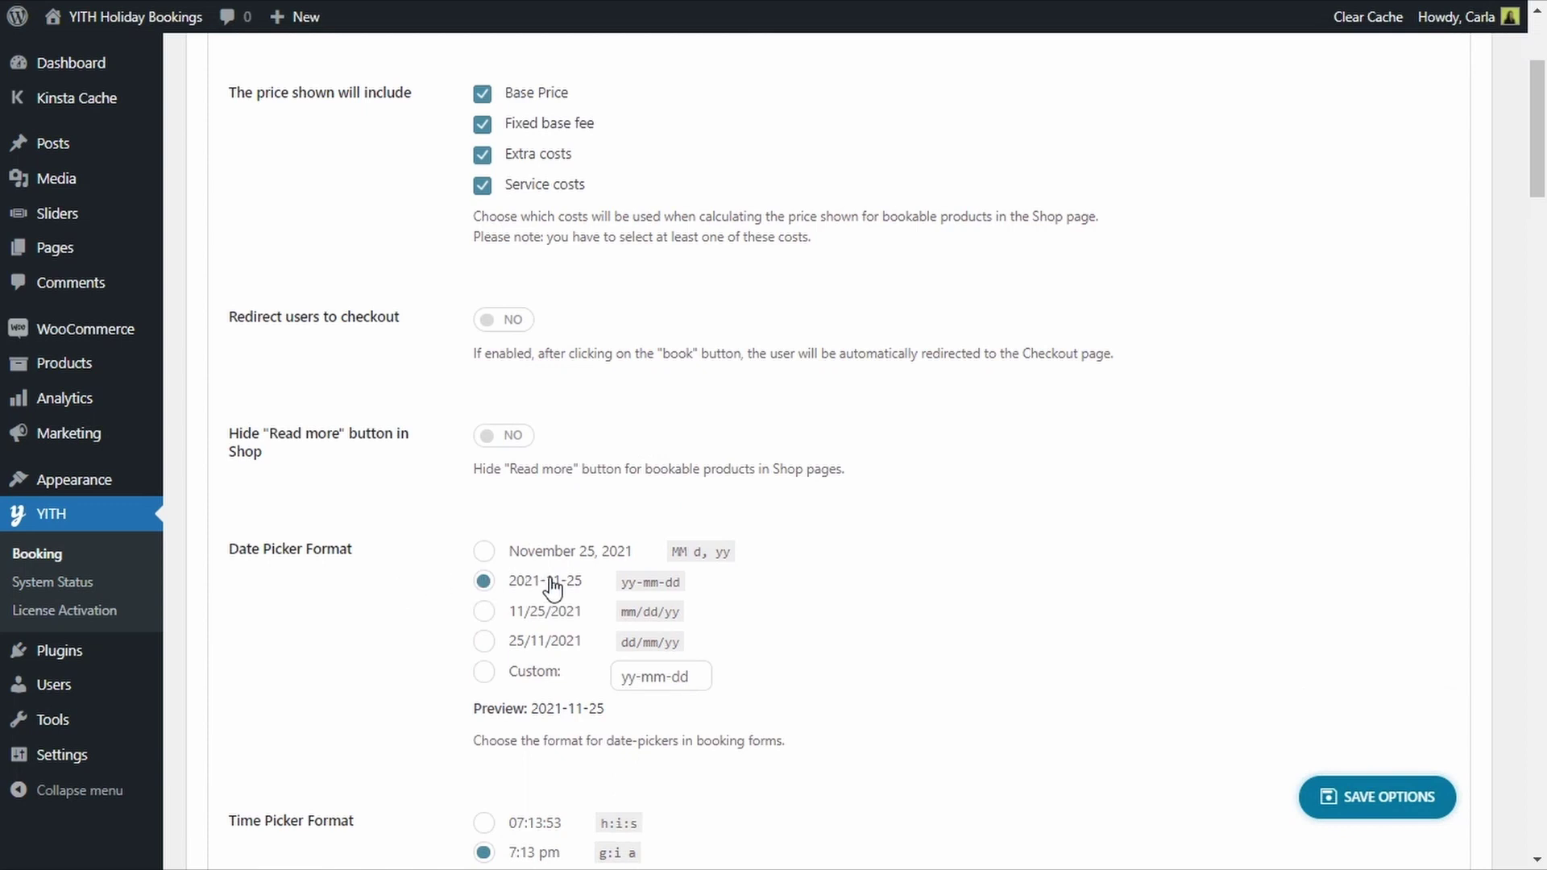
click(484, 617)
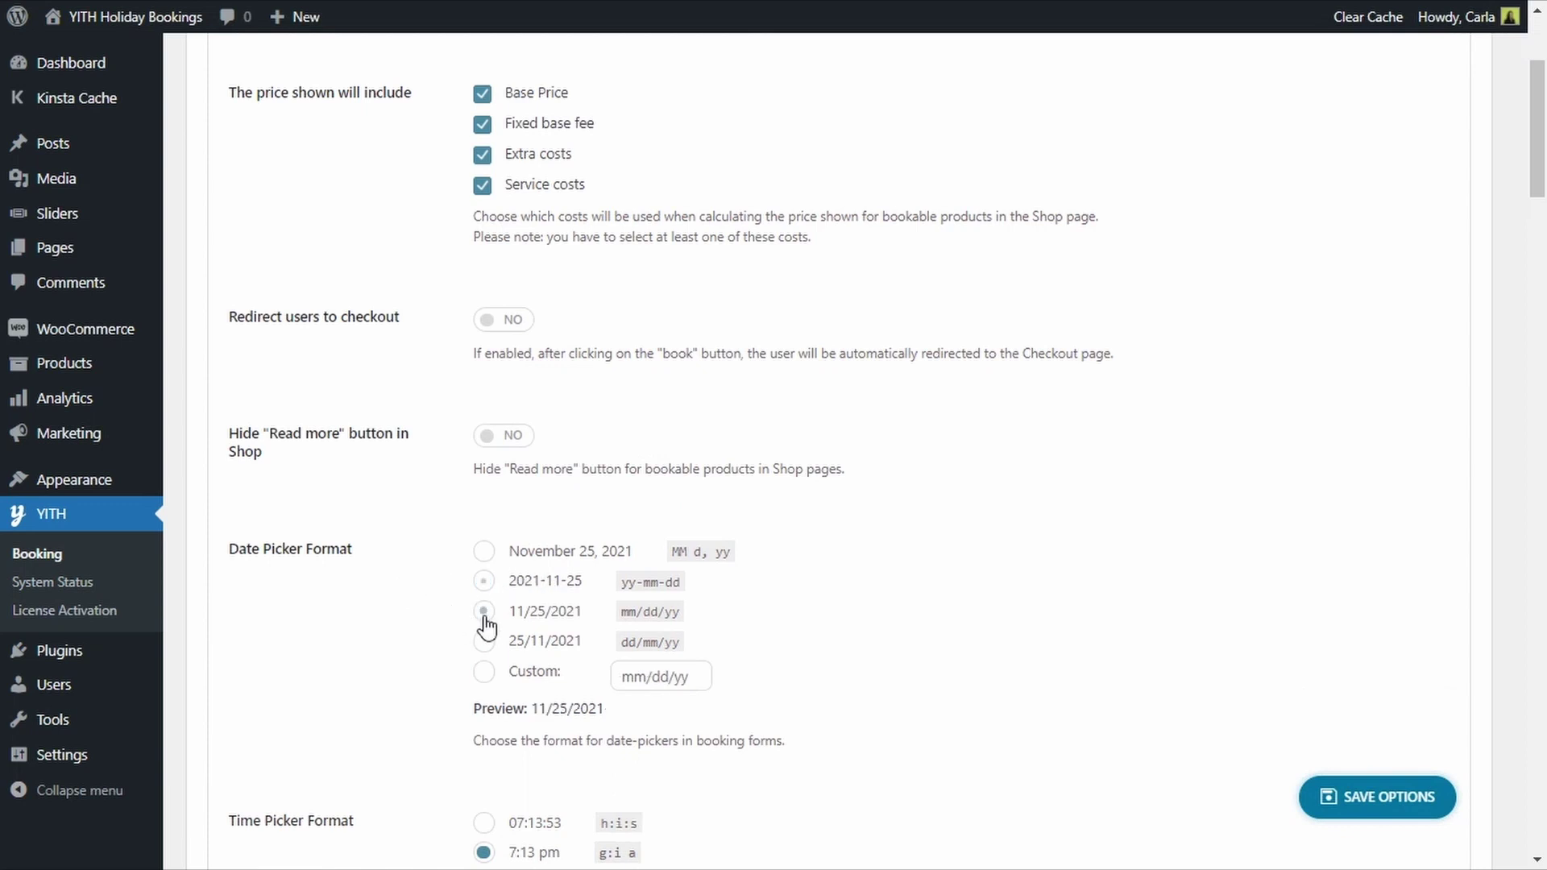
click(1344, 783)
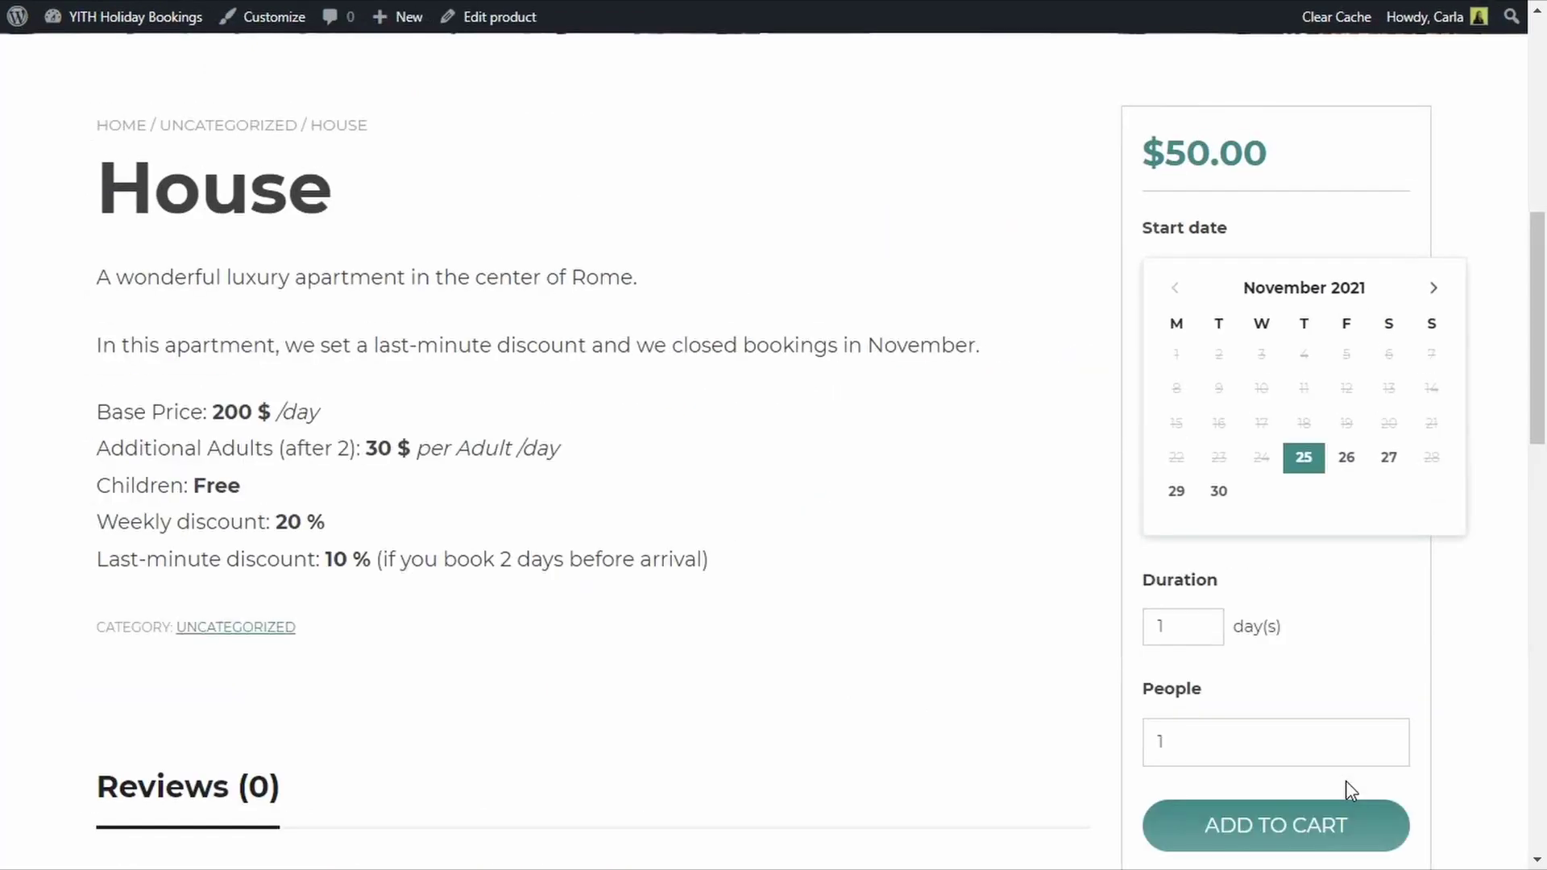
key(F5)
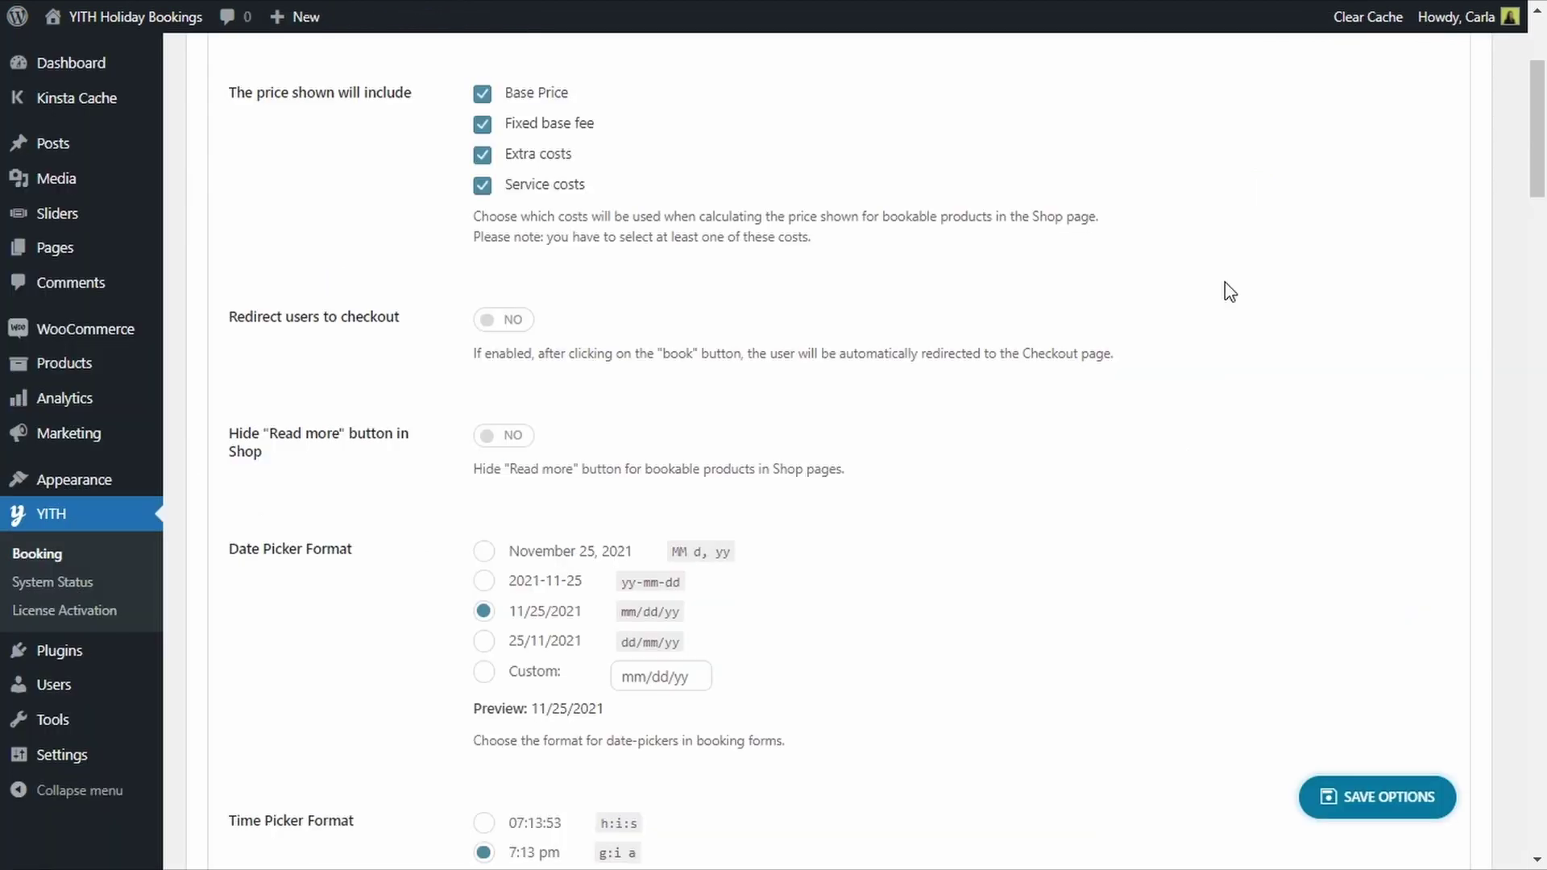
- In the availability rules configuration, open a new rule and examine its specific date, generic dates and bookable options
scroll(1230, 292, up, 3)
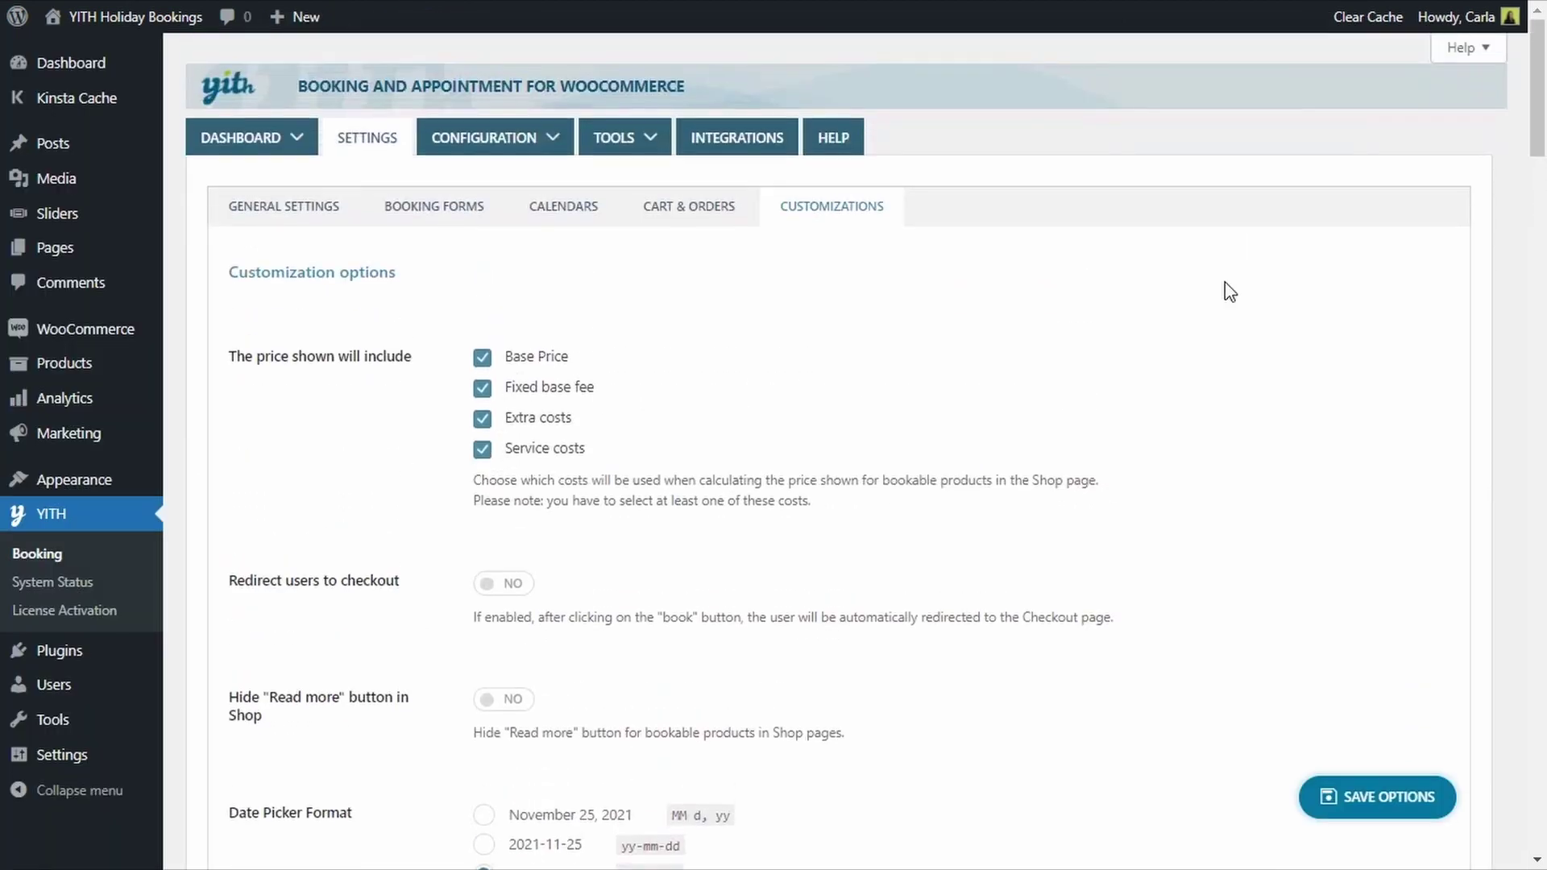
click(495, 157)
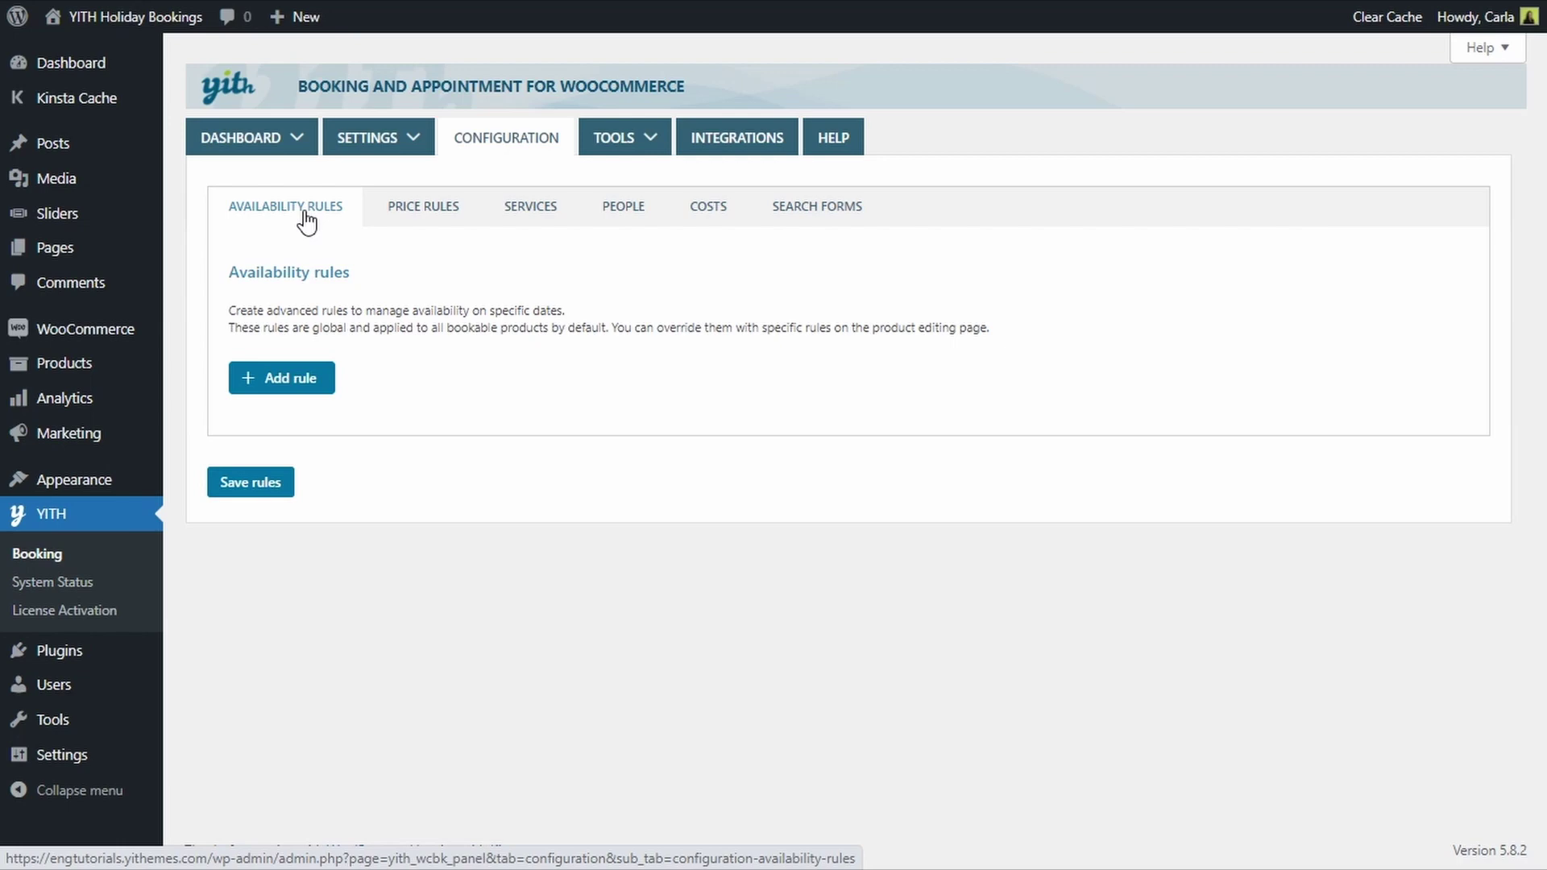
click(323, 379)
scroll(324, 383, down, 3)
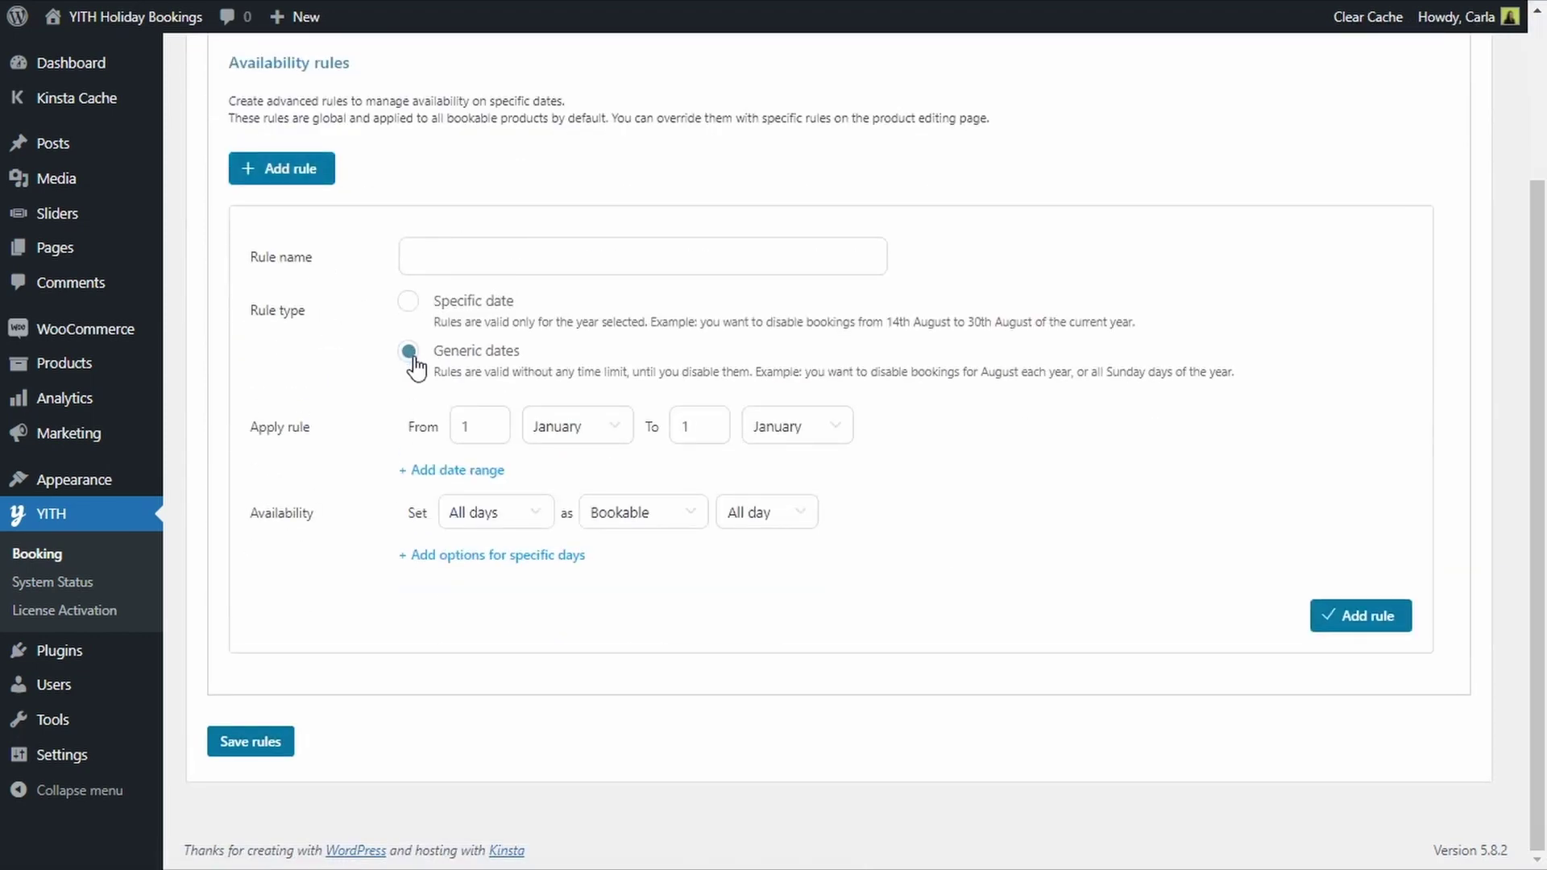
click(409, 301)
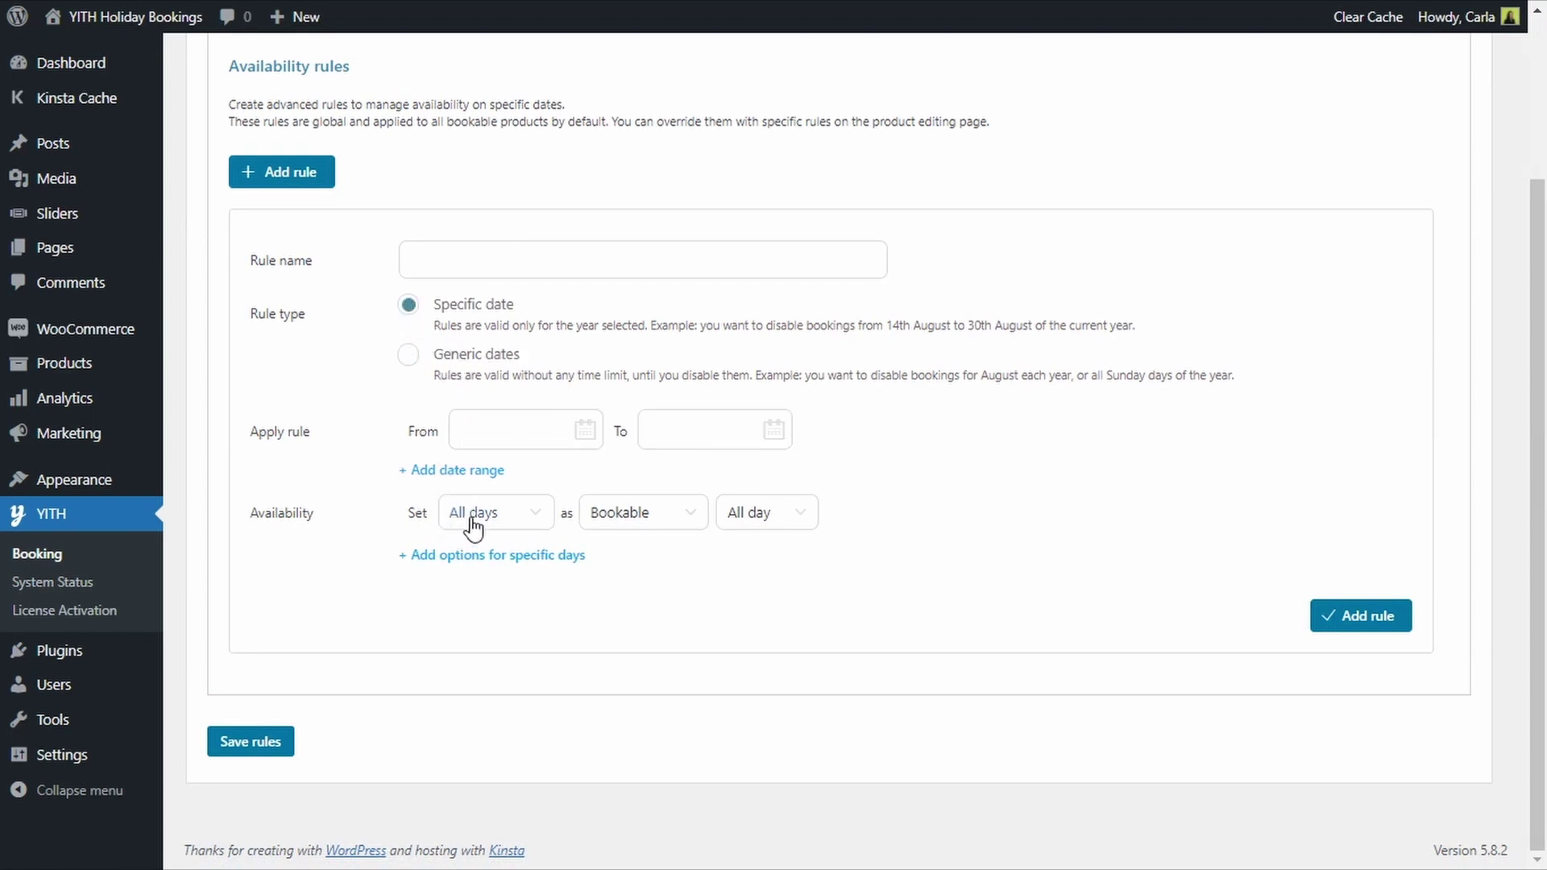
click(686, 527)
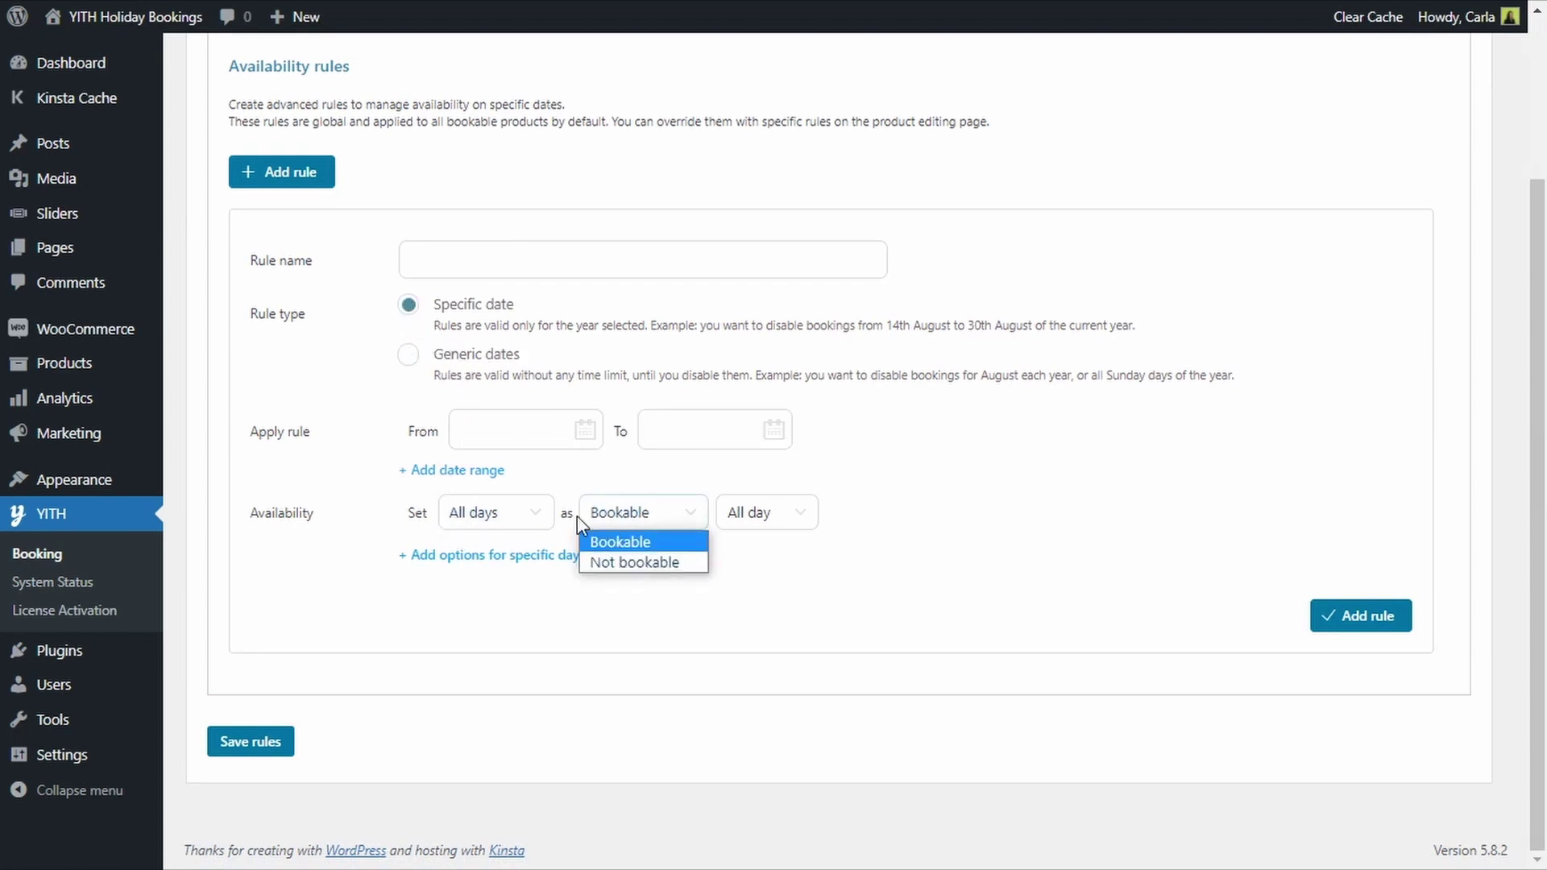
click(373, 362)
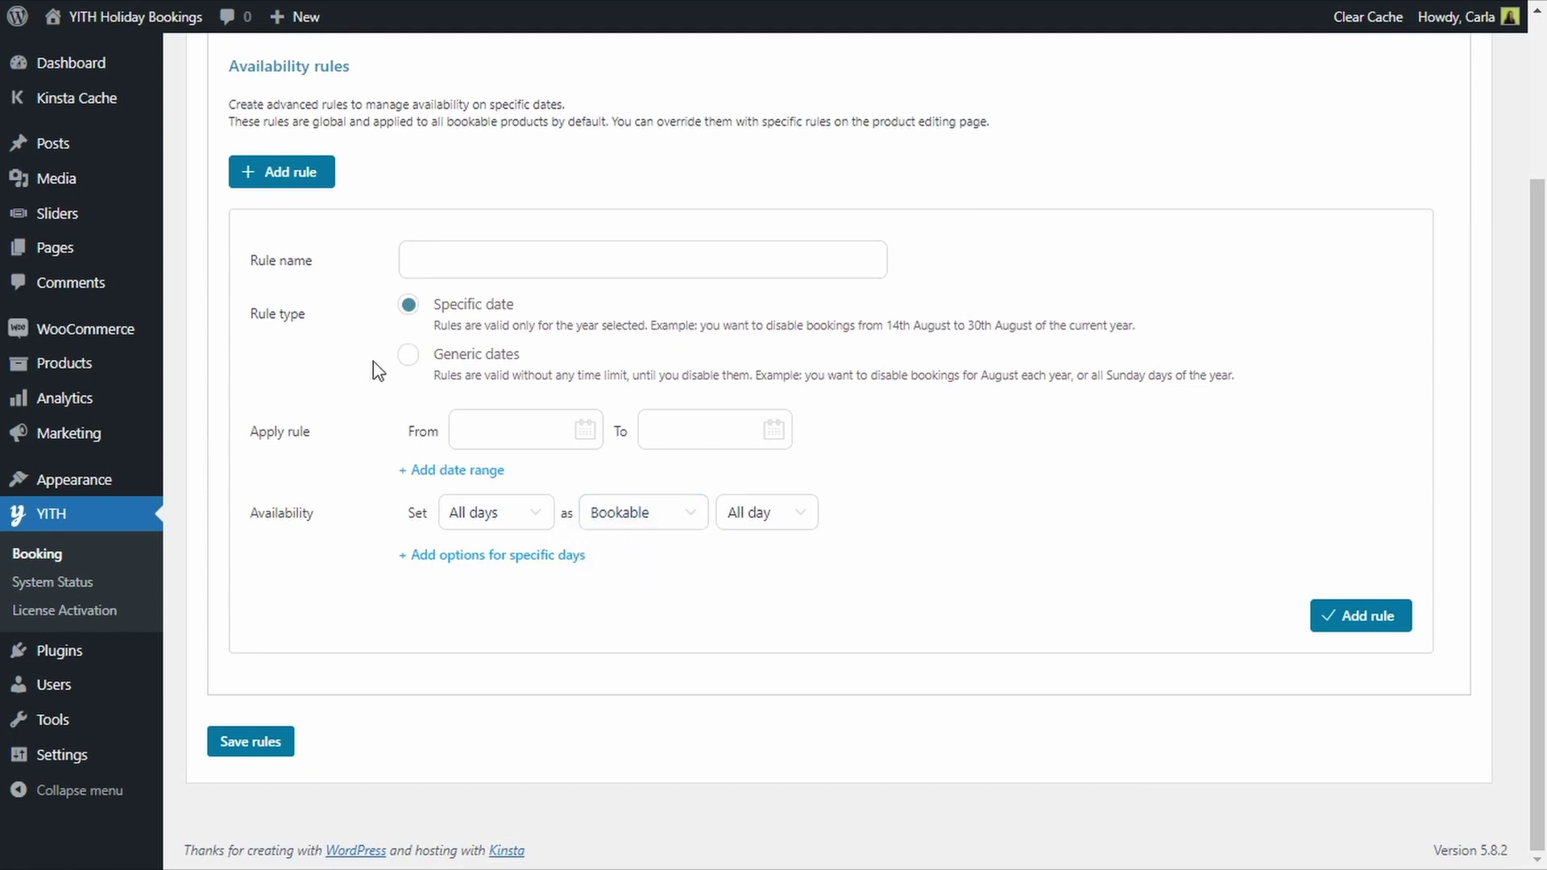
scroll(365, 346, up, 3)
- Leave the unsaved availability rule, open a new price rule and examine the condition types it offers
click(418, 208)
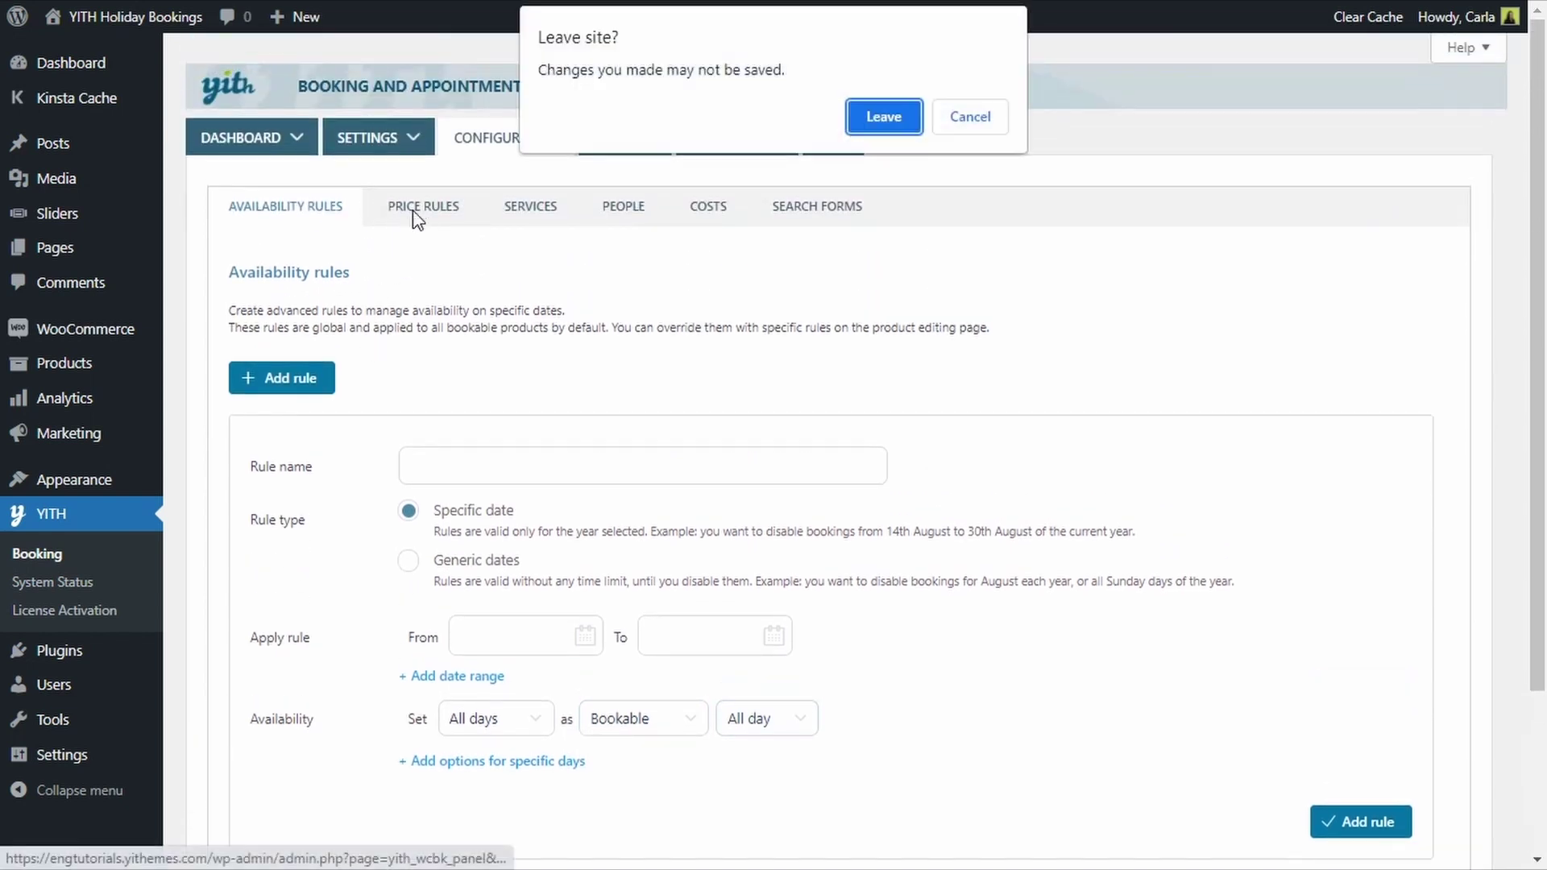
click(854, 118)
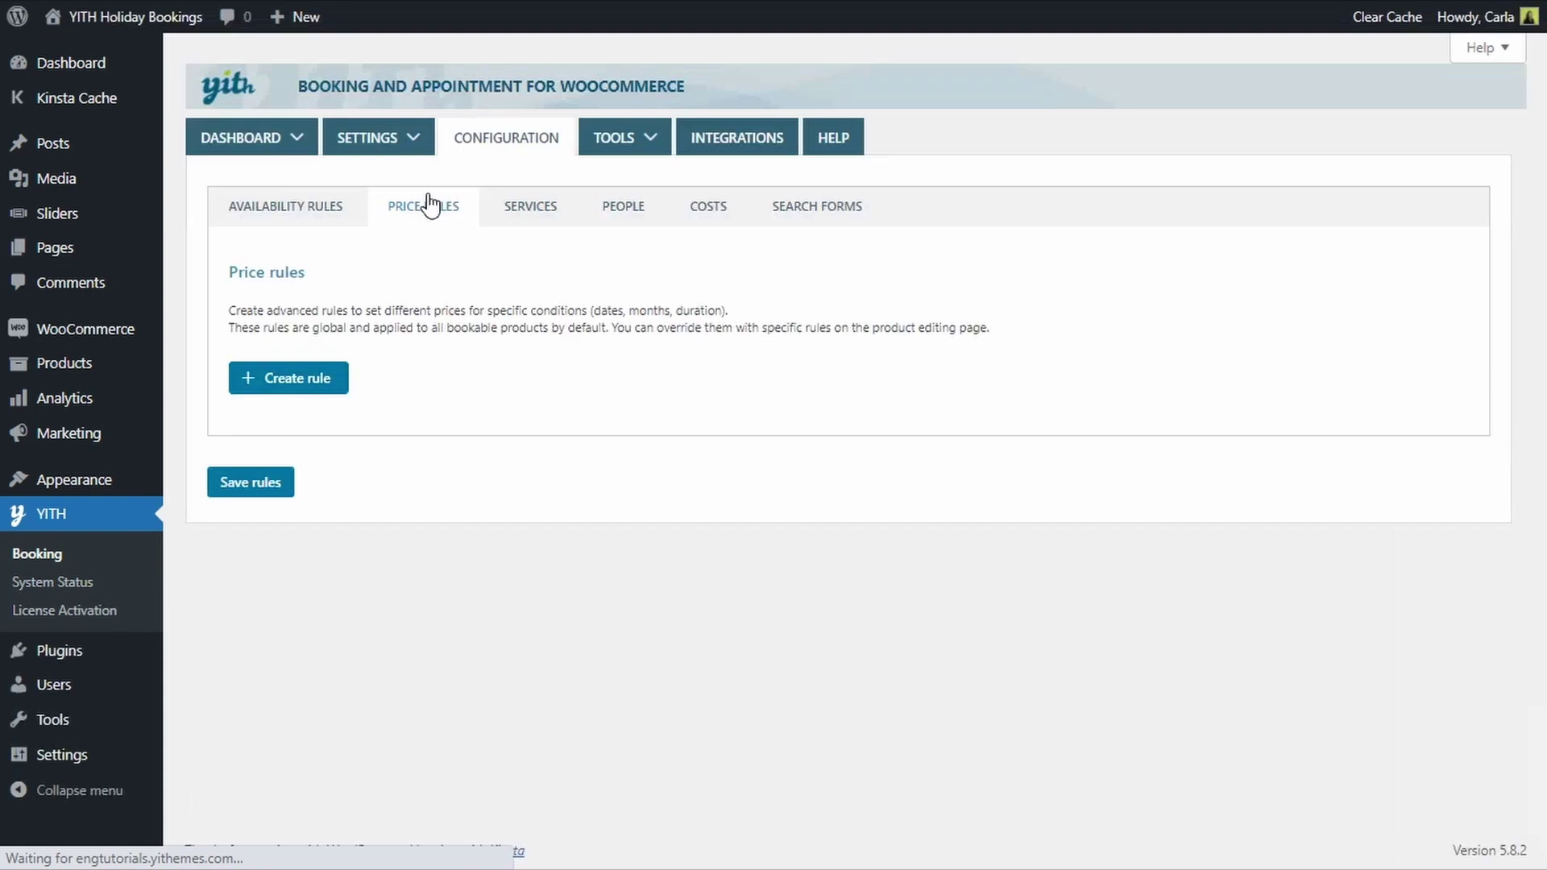
click(332, 389)
scroll(332, 391, down, 2)
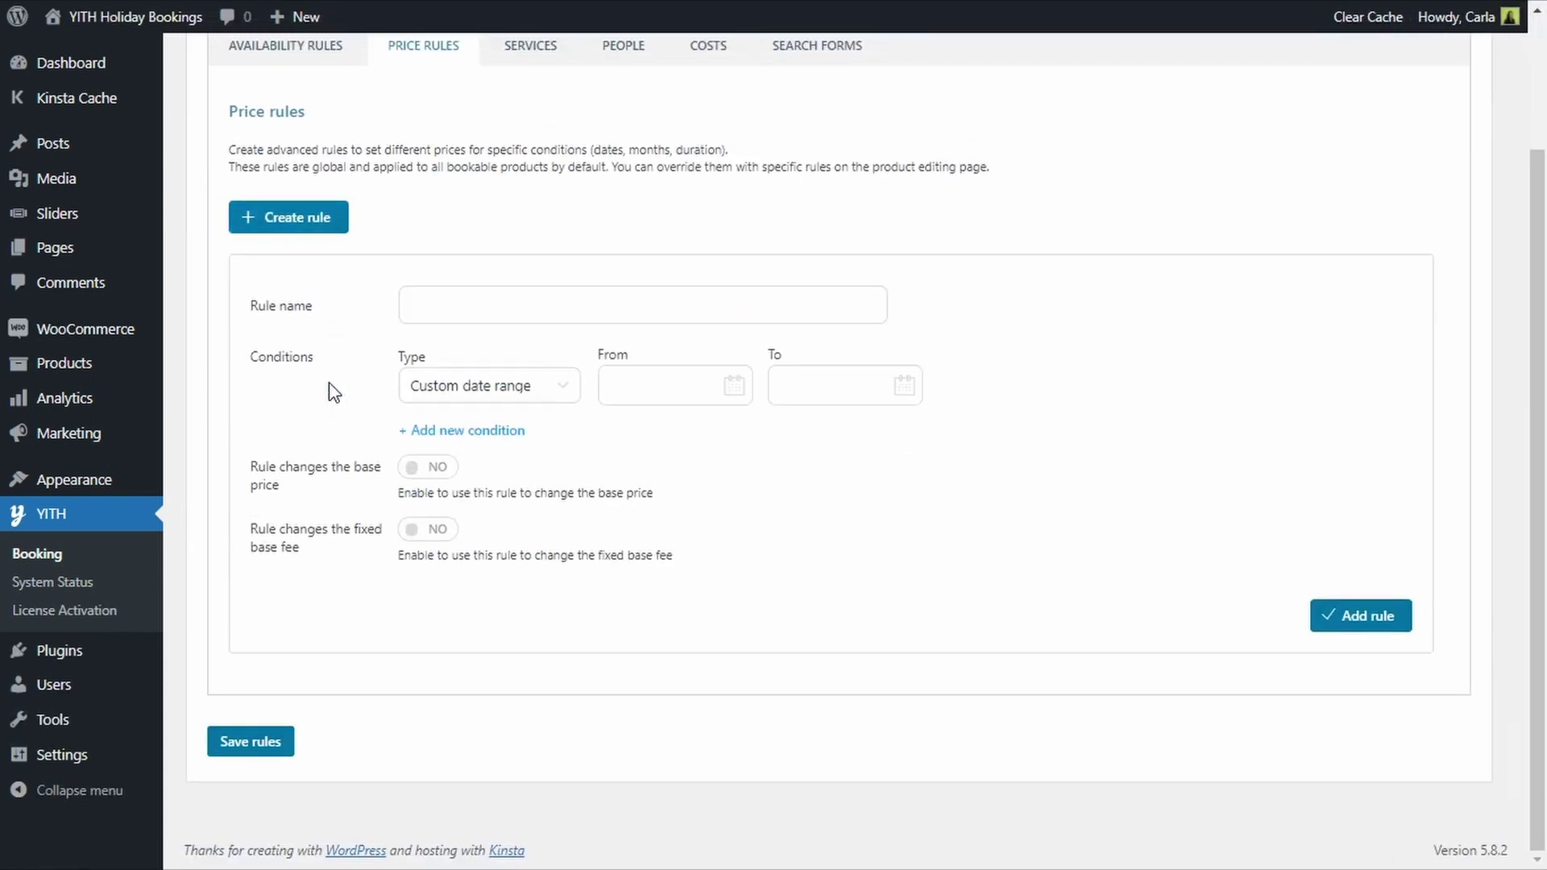
click(548, 395)
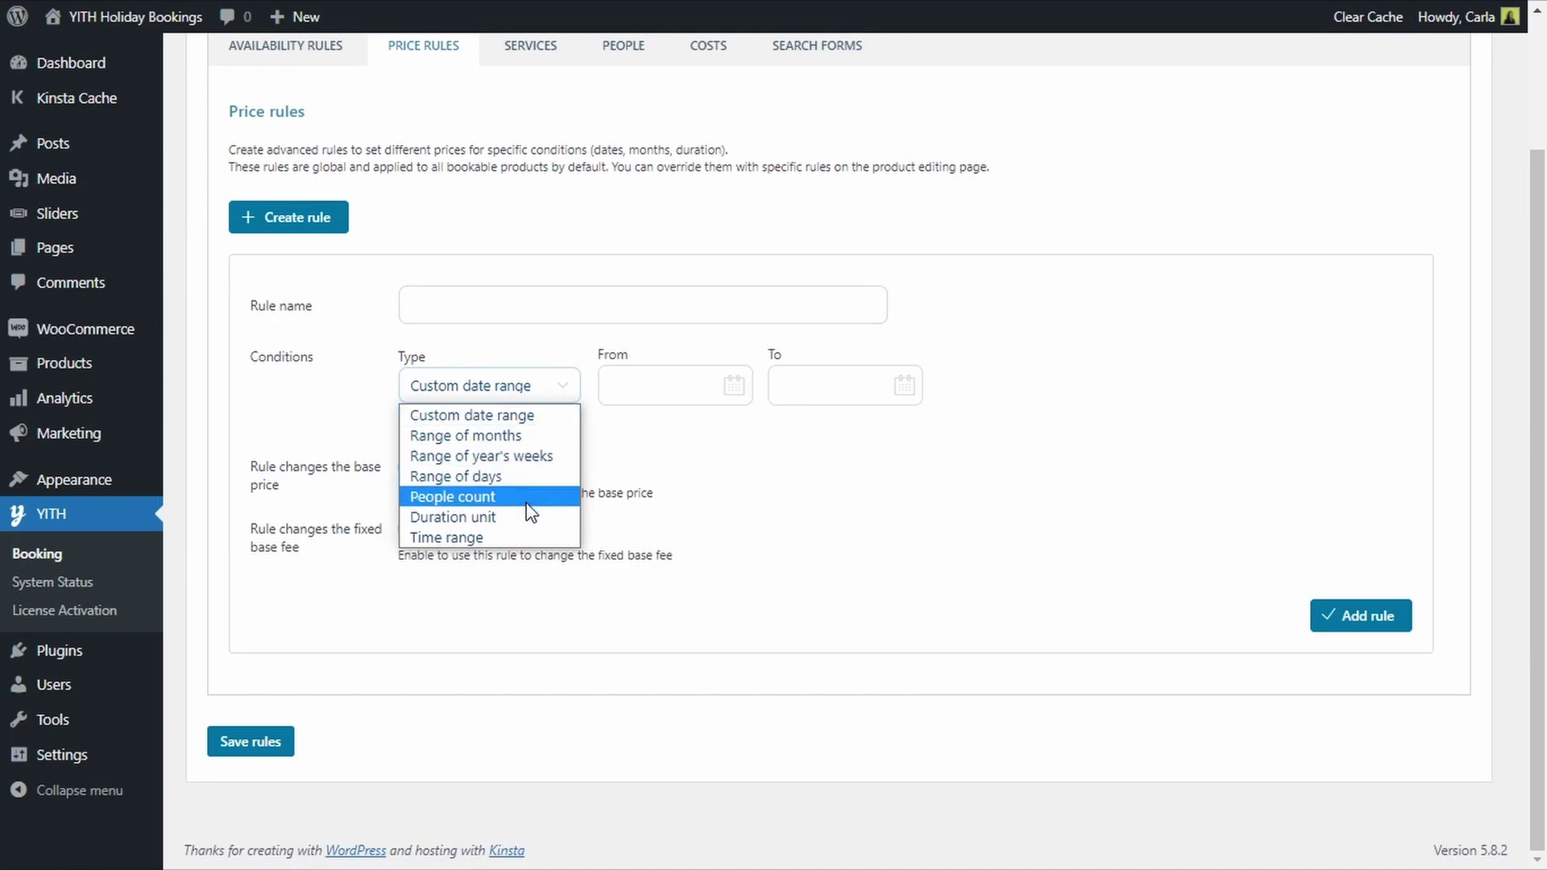
click(738, 457)
scroll(741, 451, up, 2)
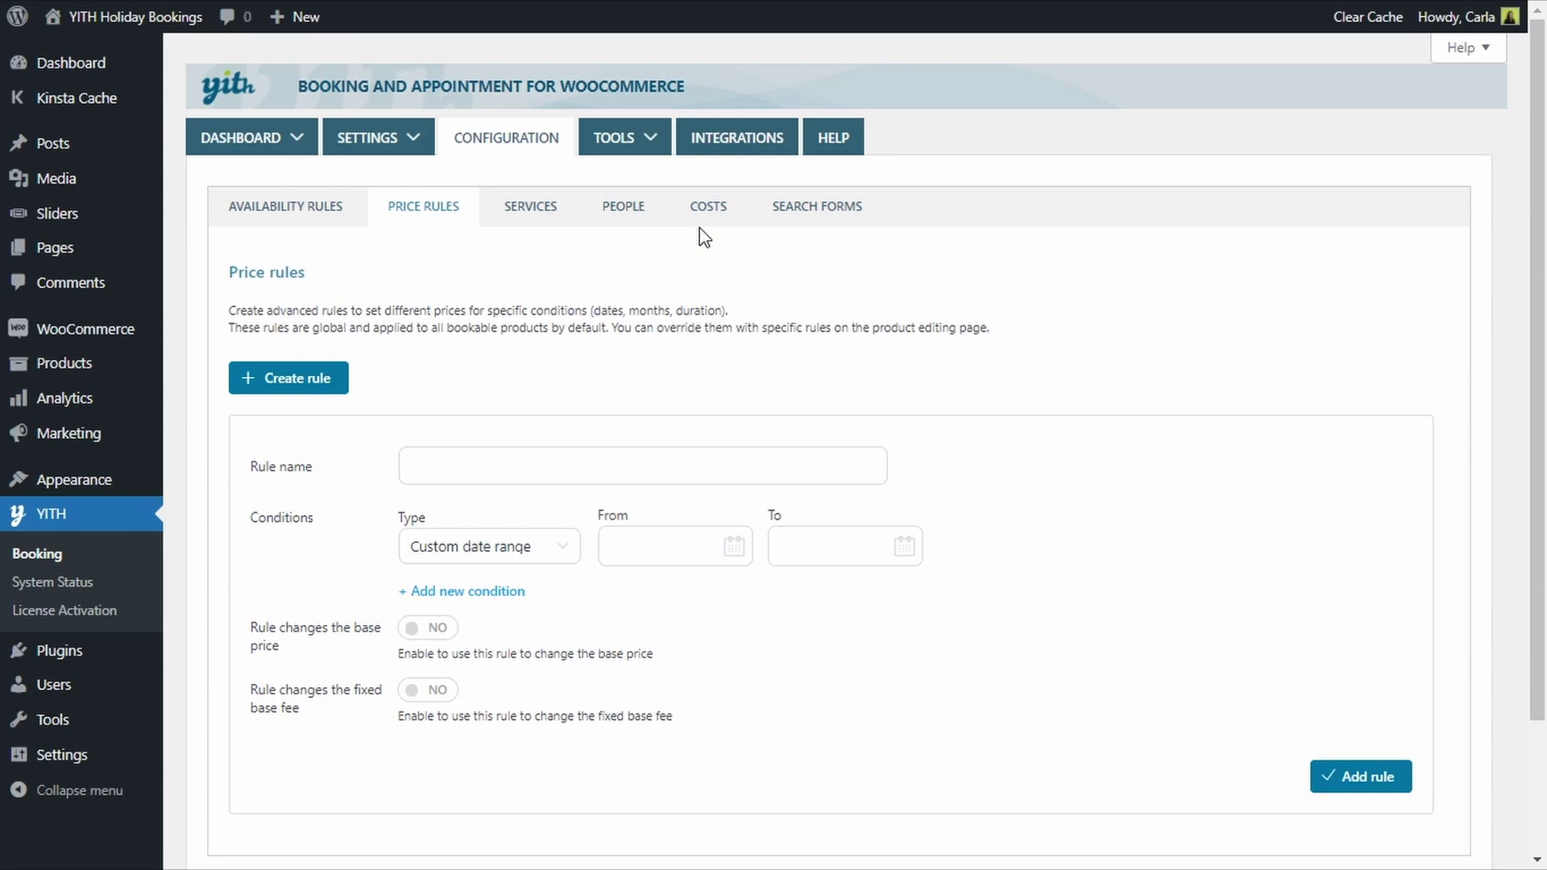
- Look over the booking plugin's tools, integrations and help pages
click(636, 145)
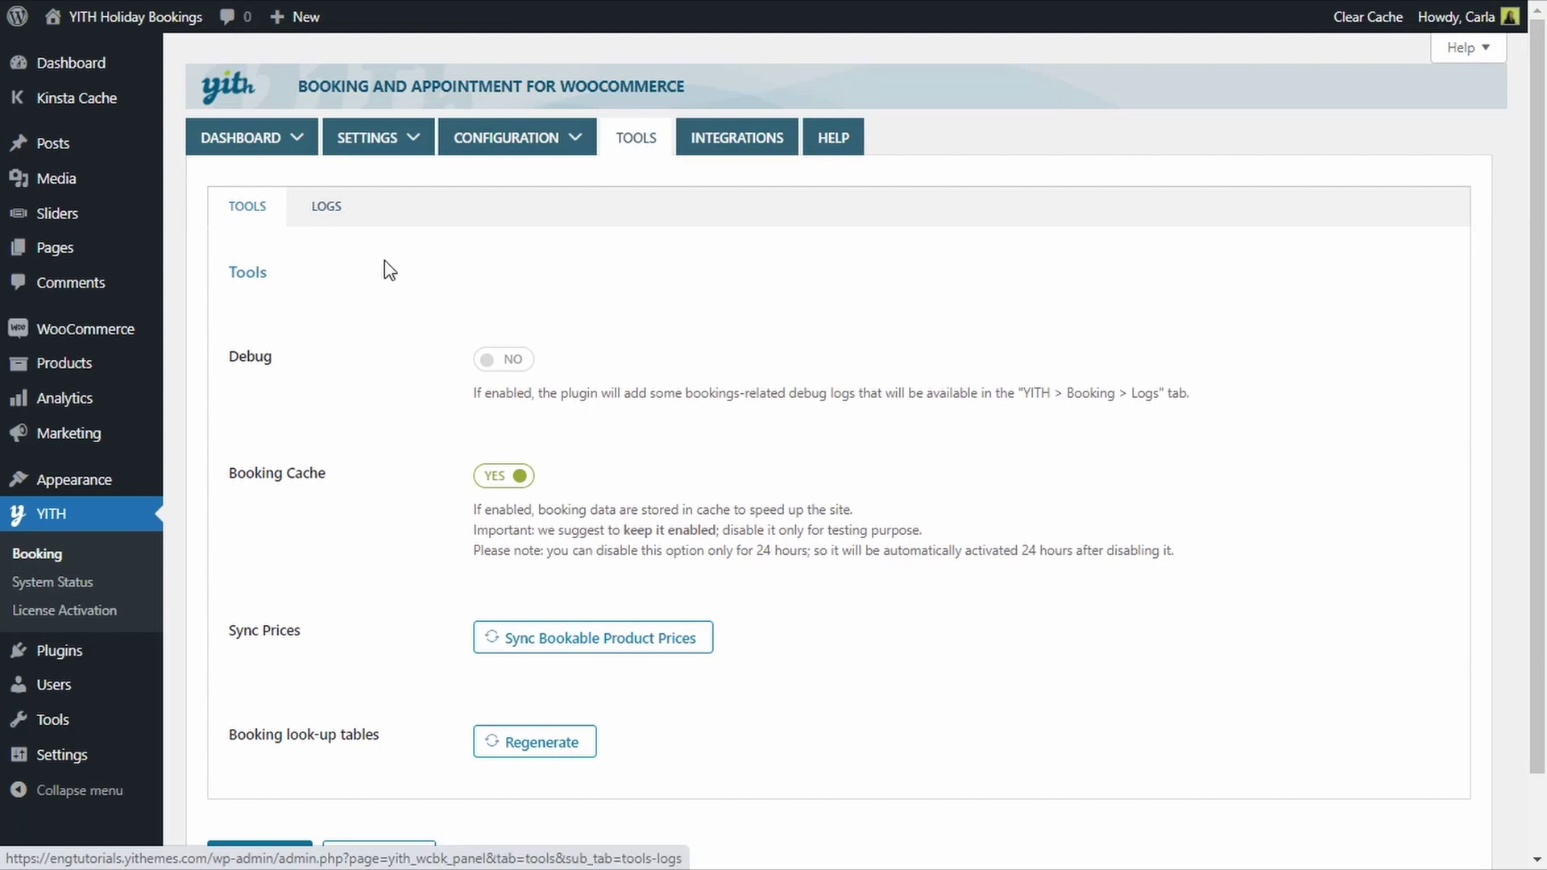
click(733, 151)
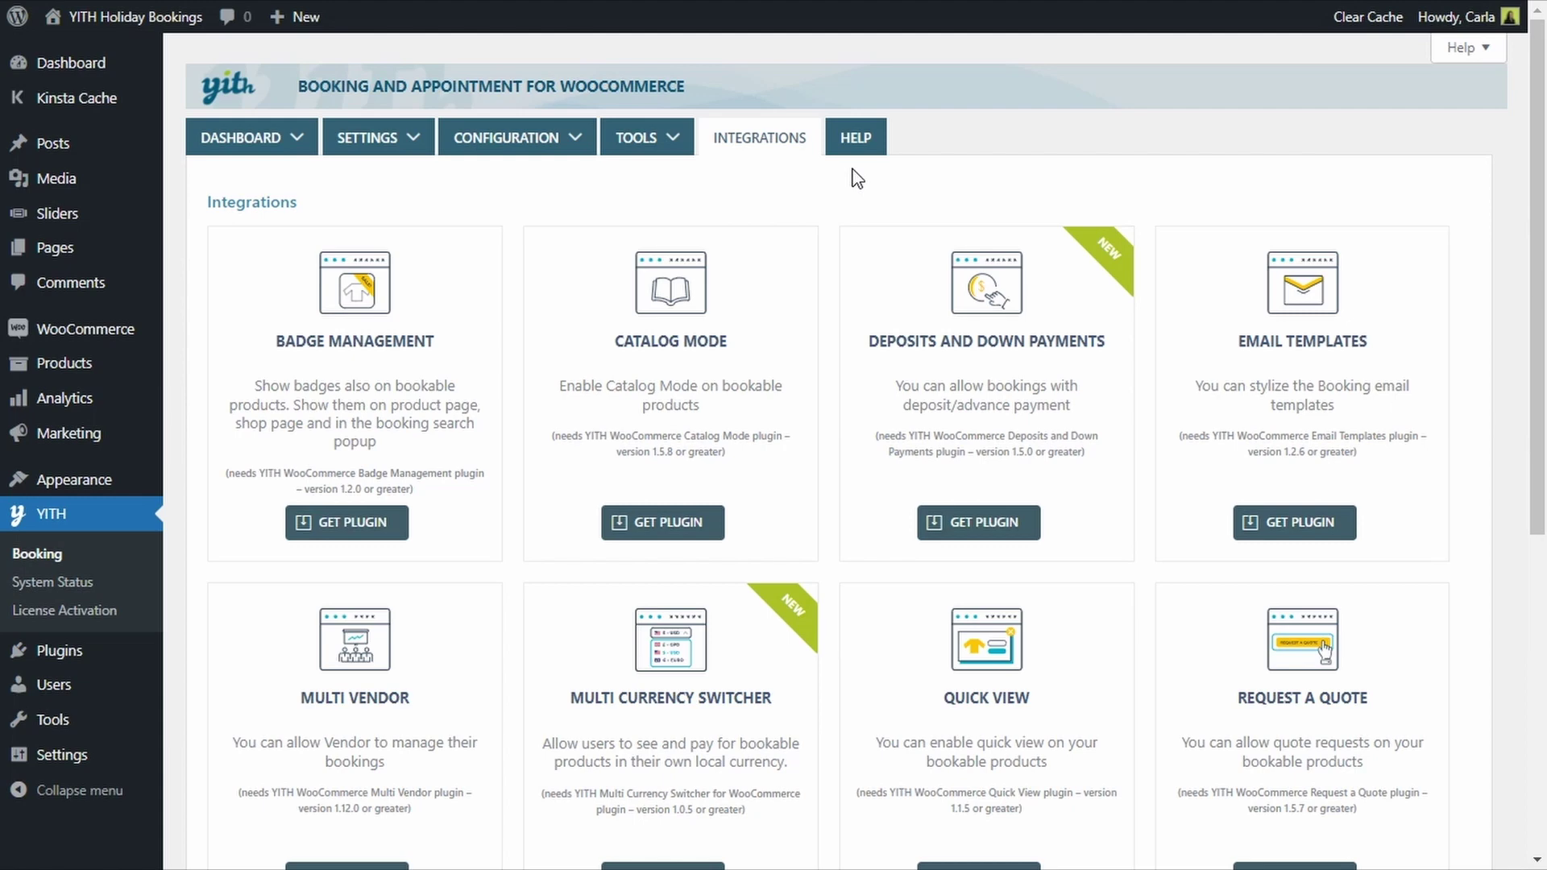
click(857, 140)
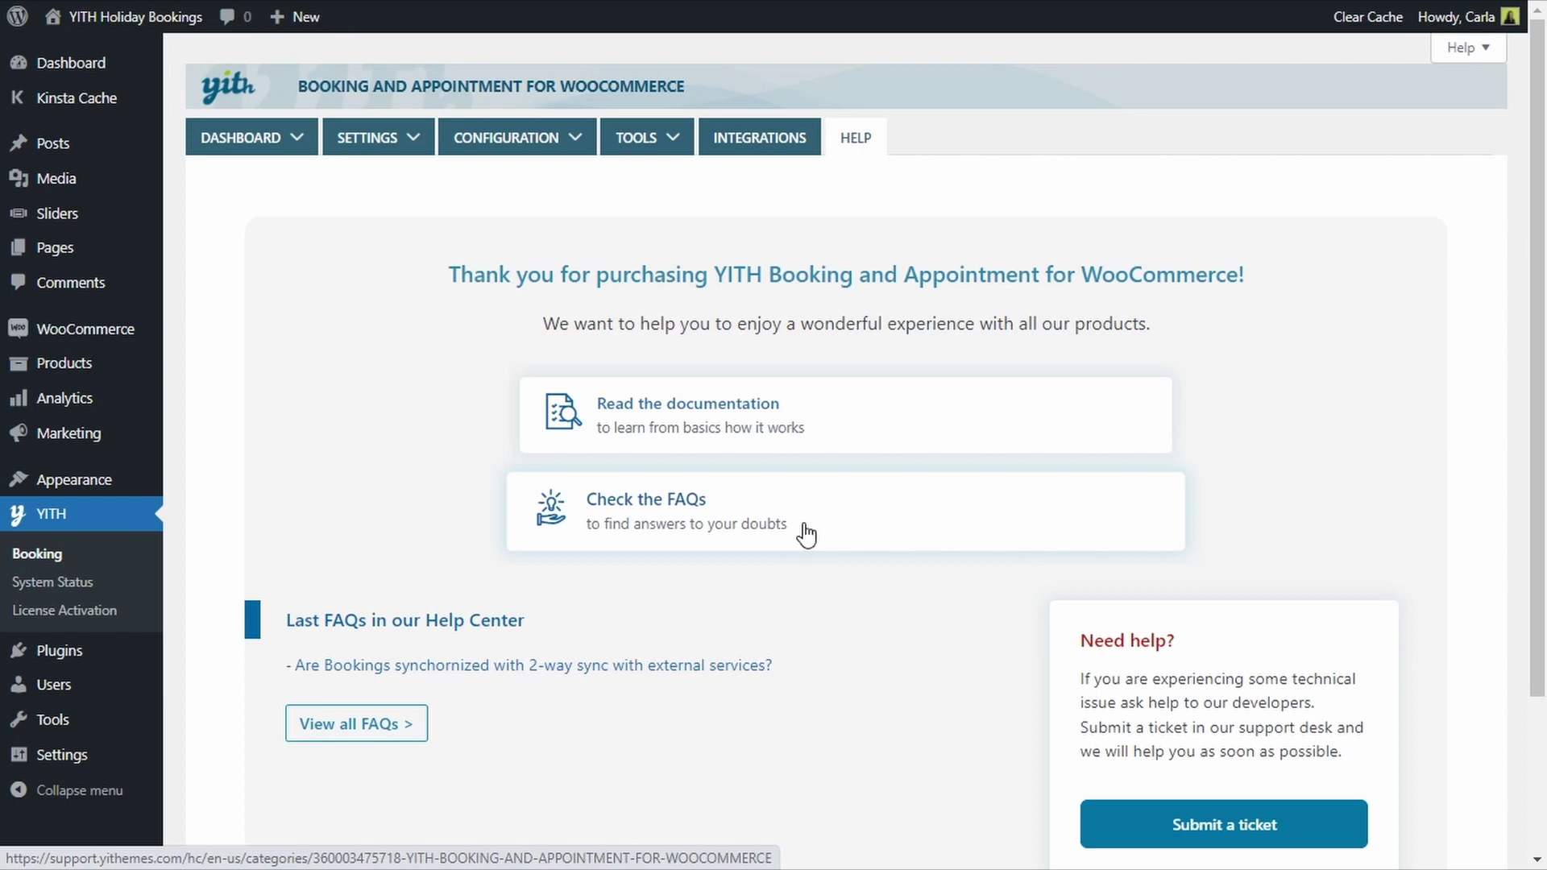
- In the booking configuration, add a new extra cost named "Cleaning"
mouse_move(519, 149)
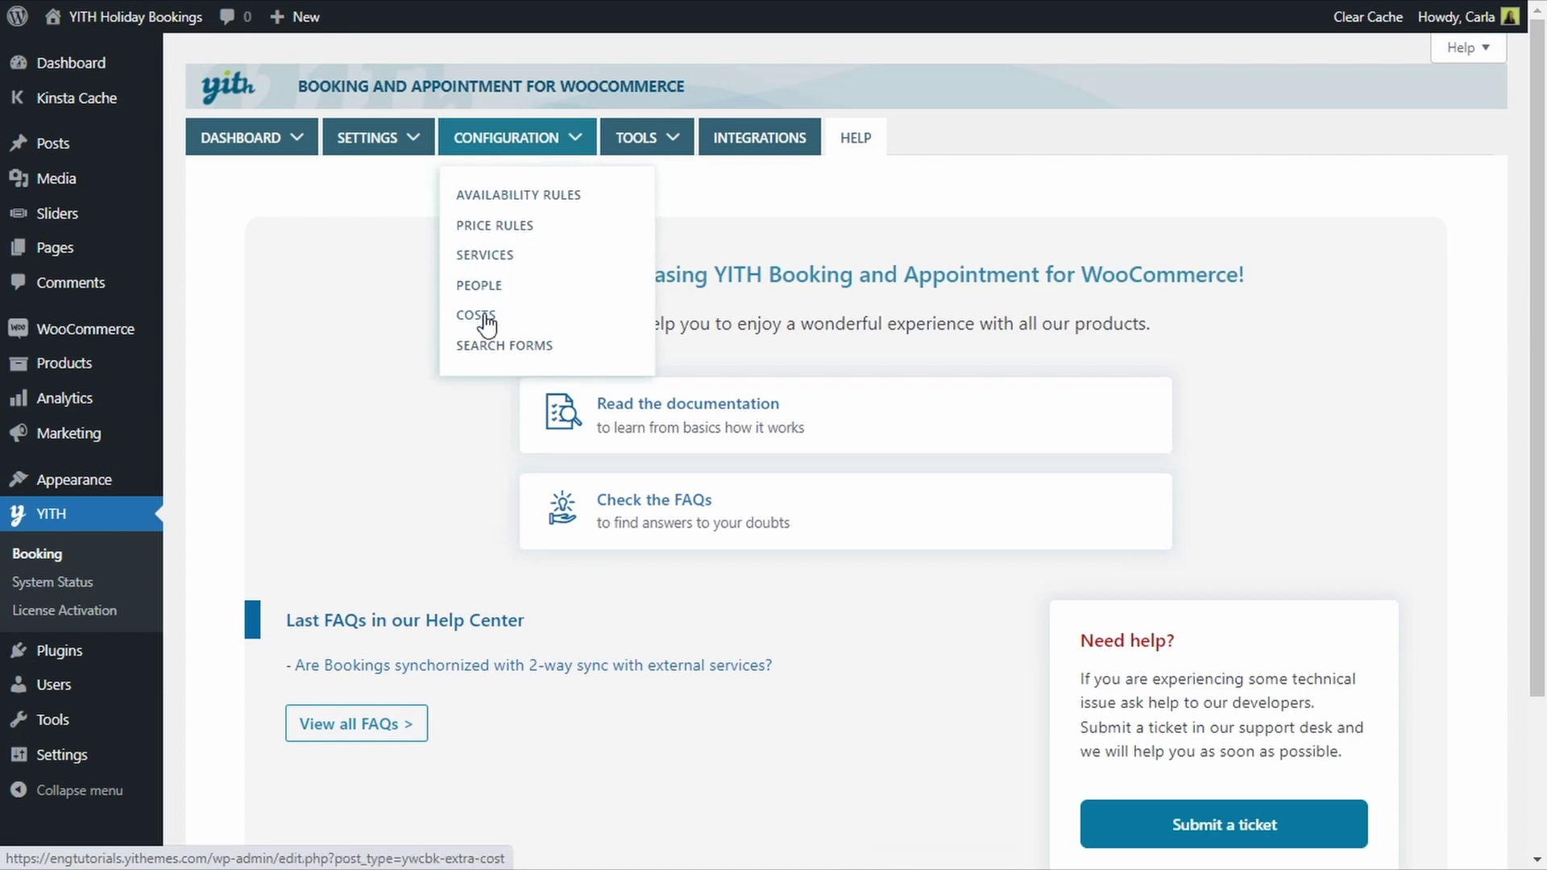
click(485, 318)
click(460, 413)
text(Cleaning)
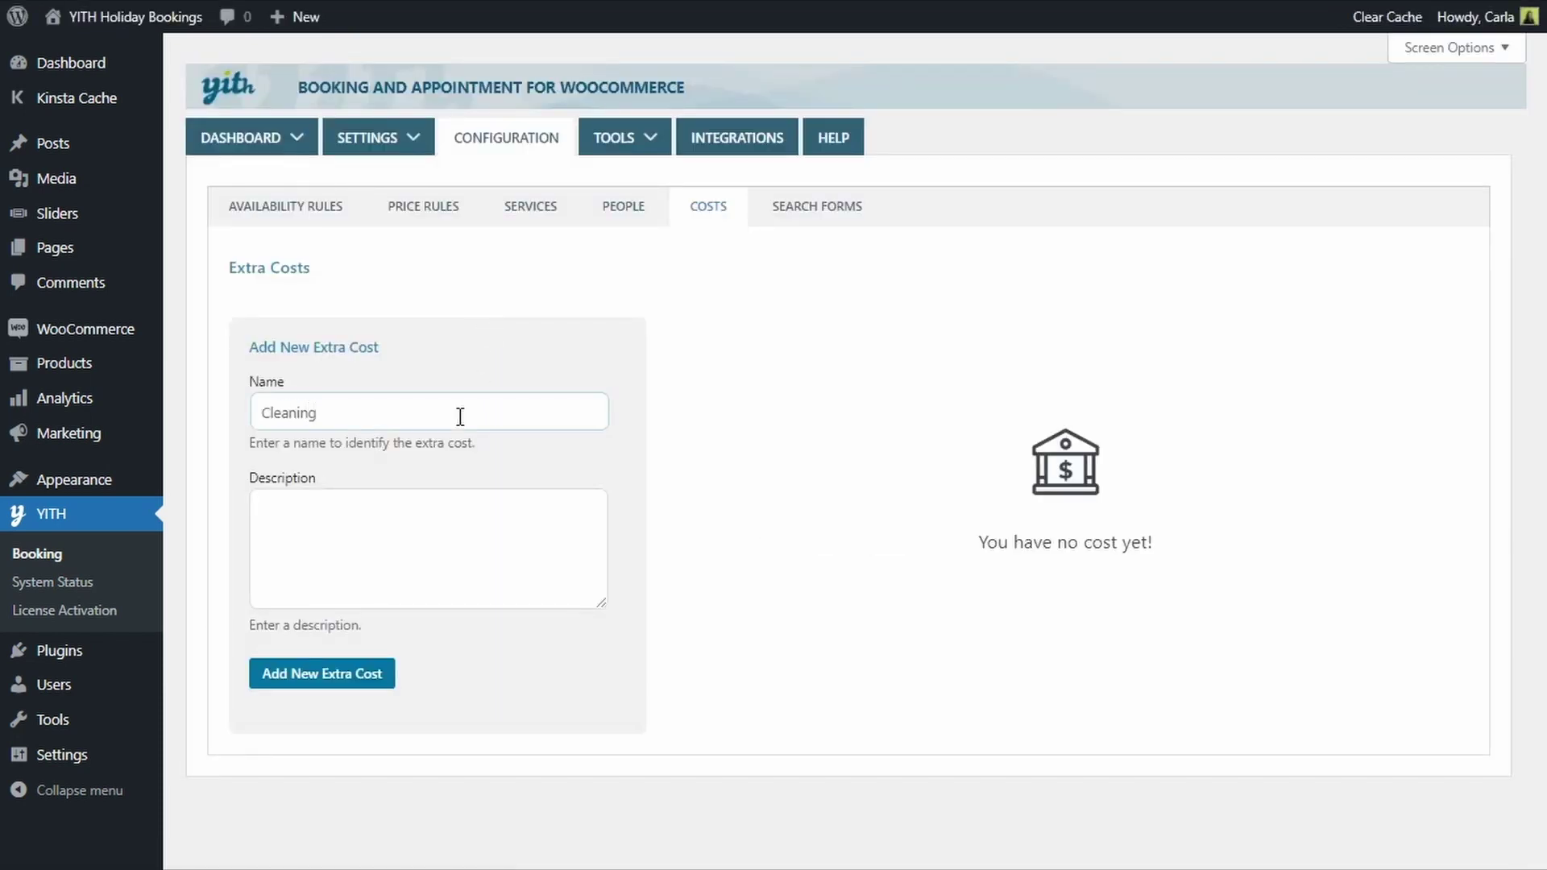
click(363, 675)
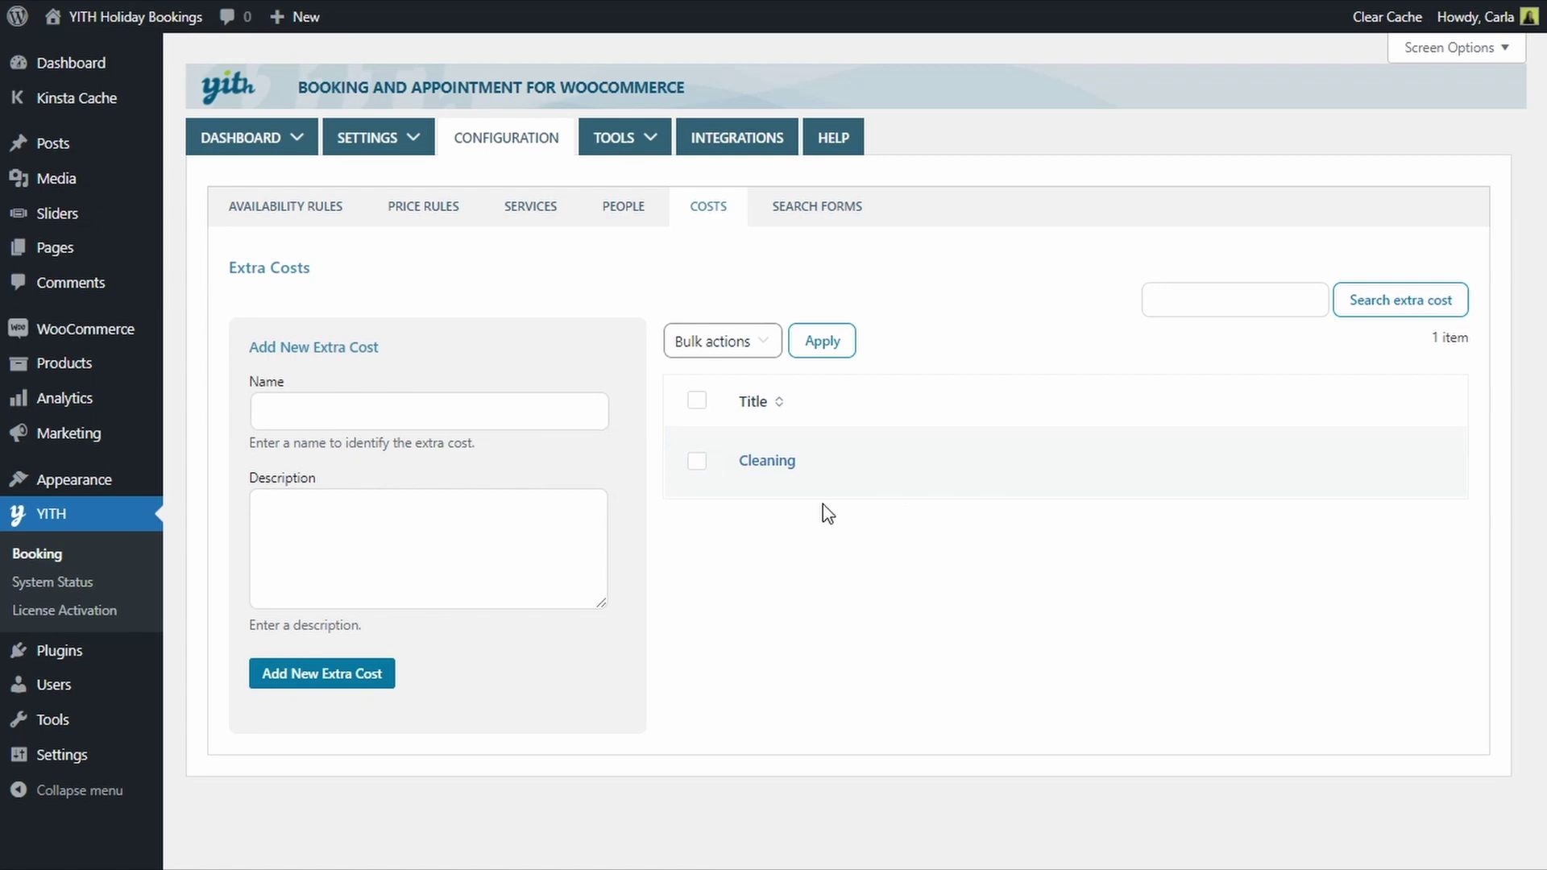
- In the House product's booking costs, set the Cleaning extra cost to $10 and update the product
scroll(480, 290, down, 5)
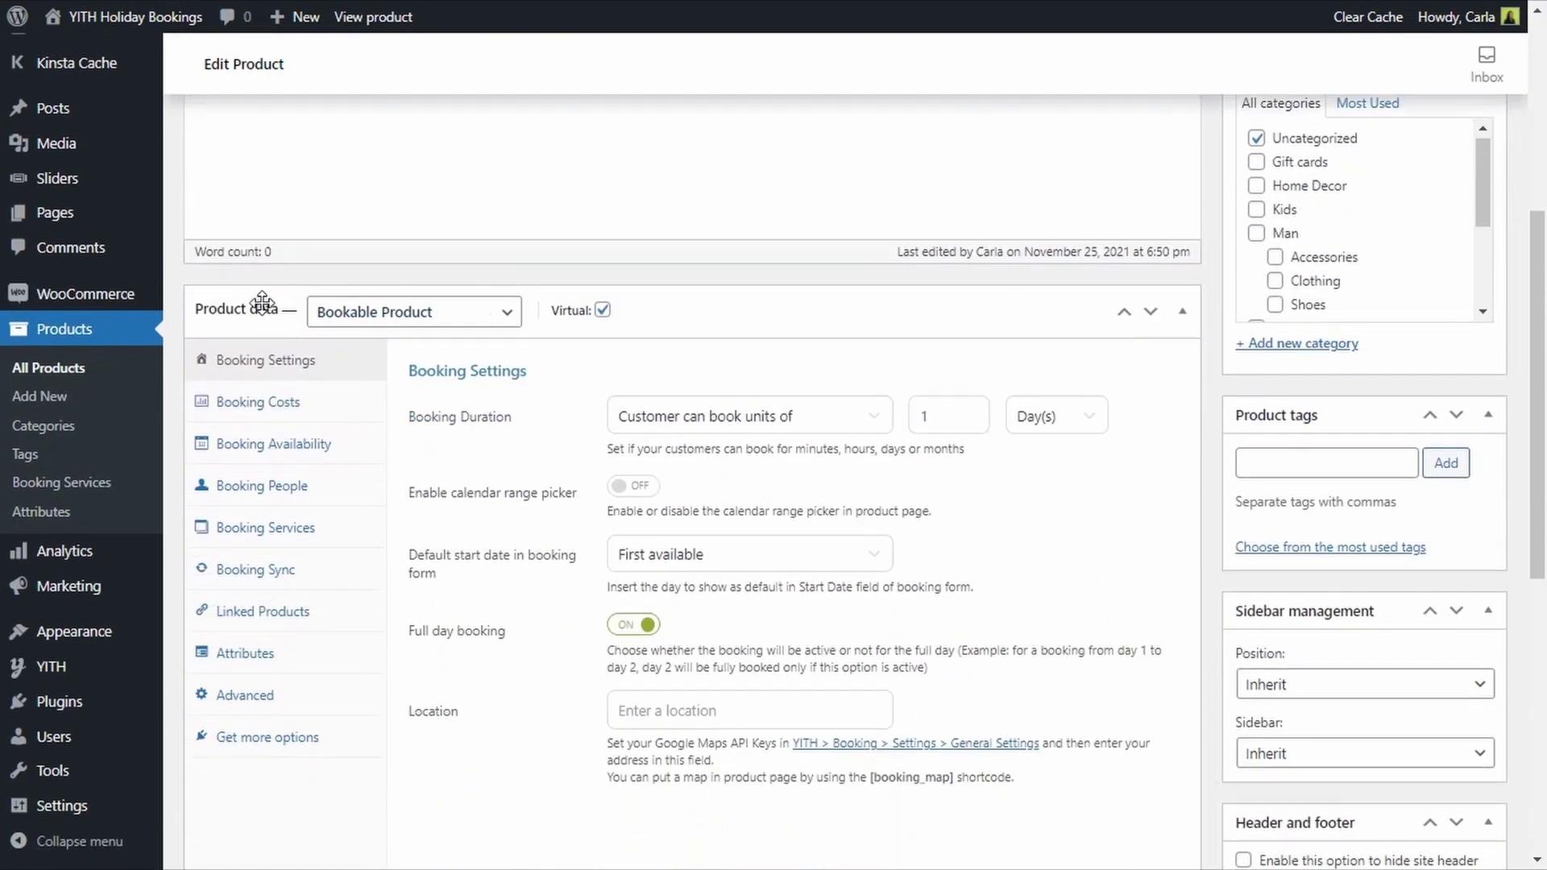
click(255, 417)
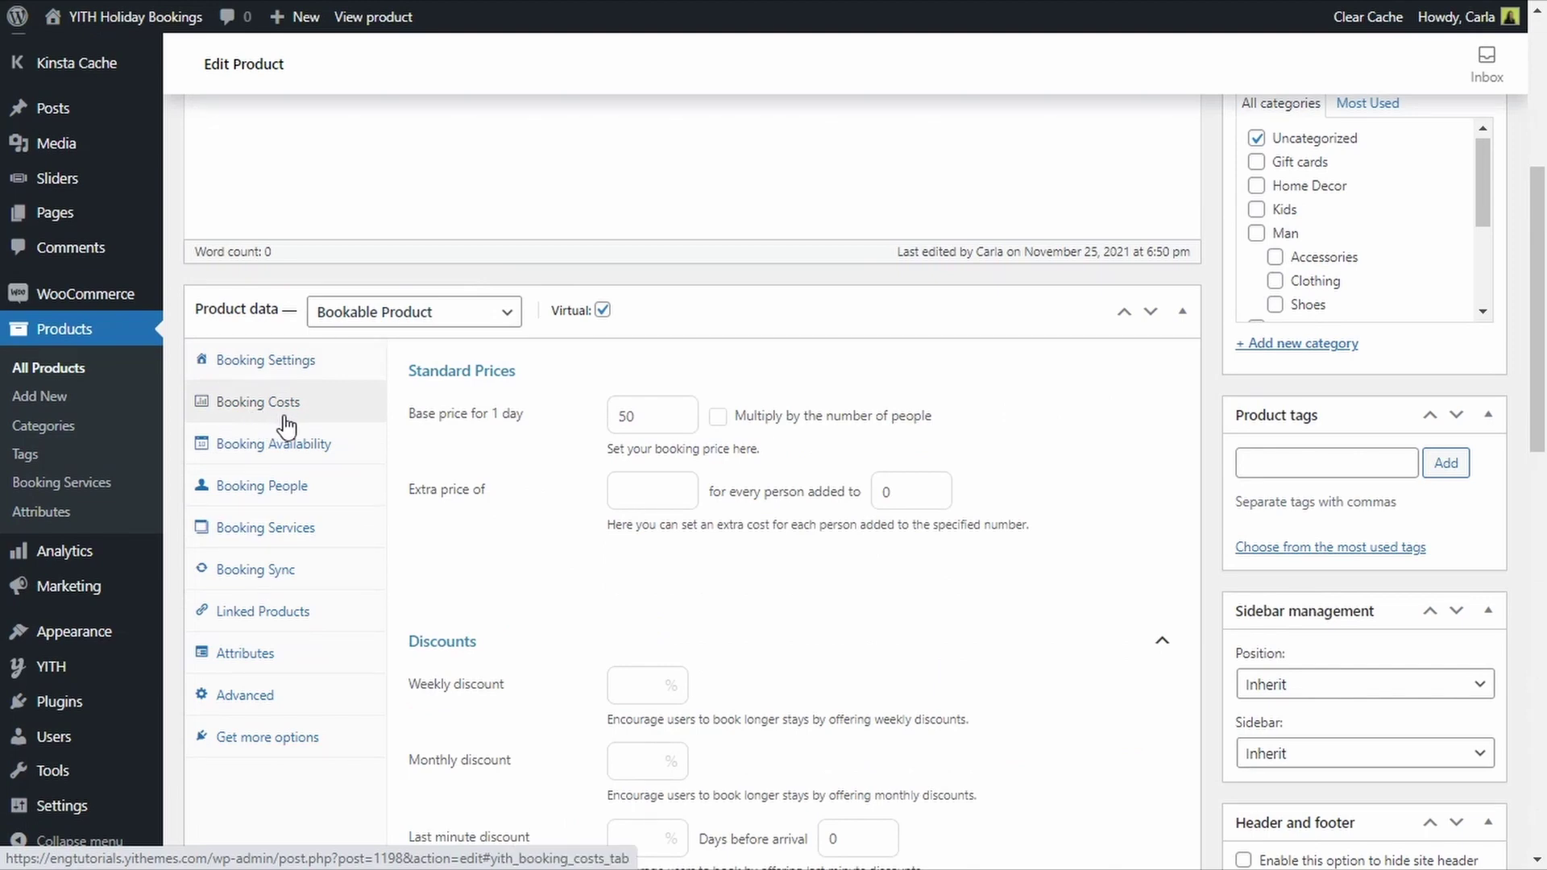
scroll(461, 454, down, 2)
scroll(461, 454, down, 5)
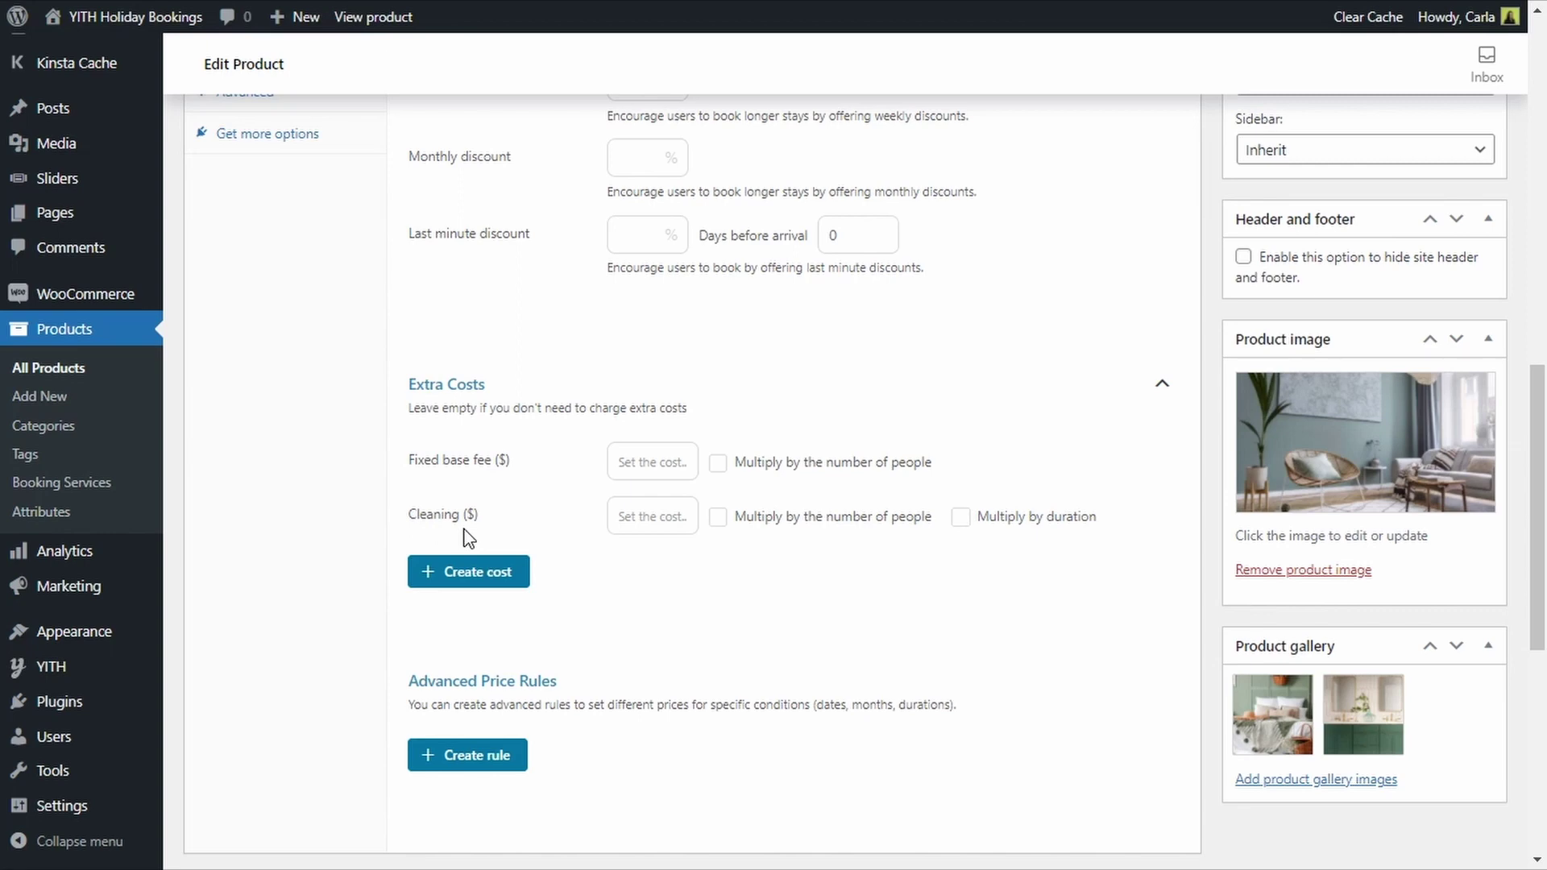
click(656, 522)
text(10)
scroll(990, 531, up, 8)
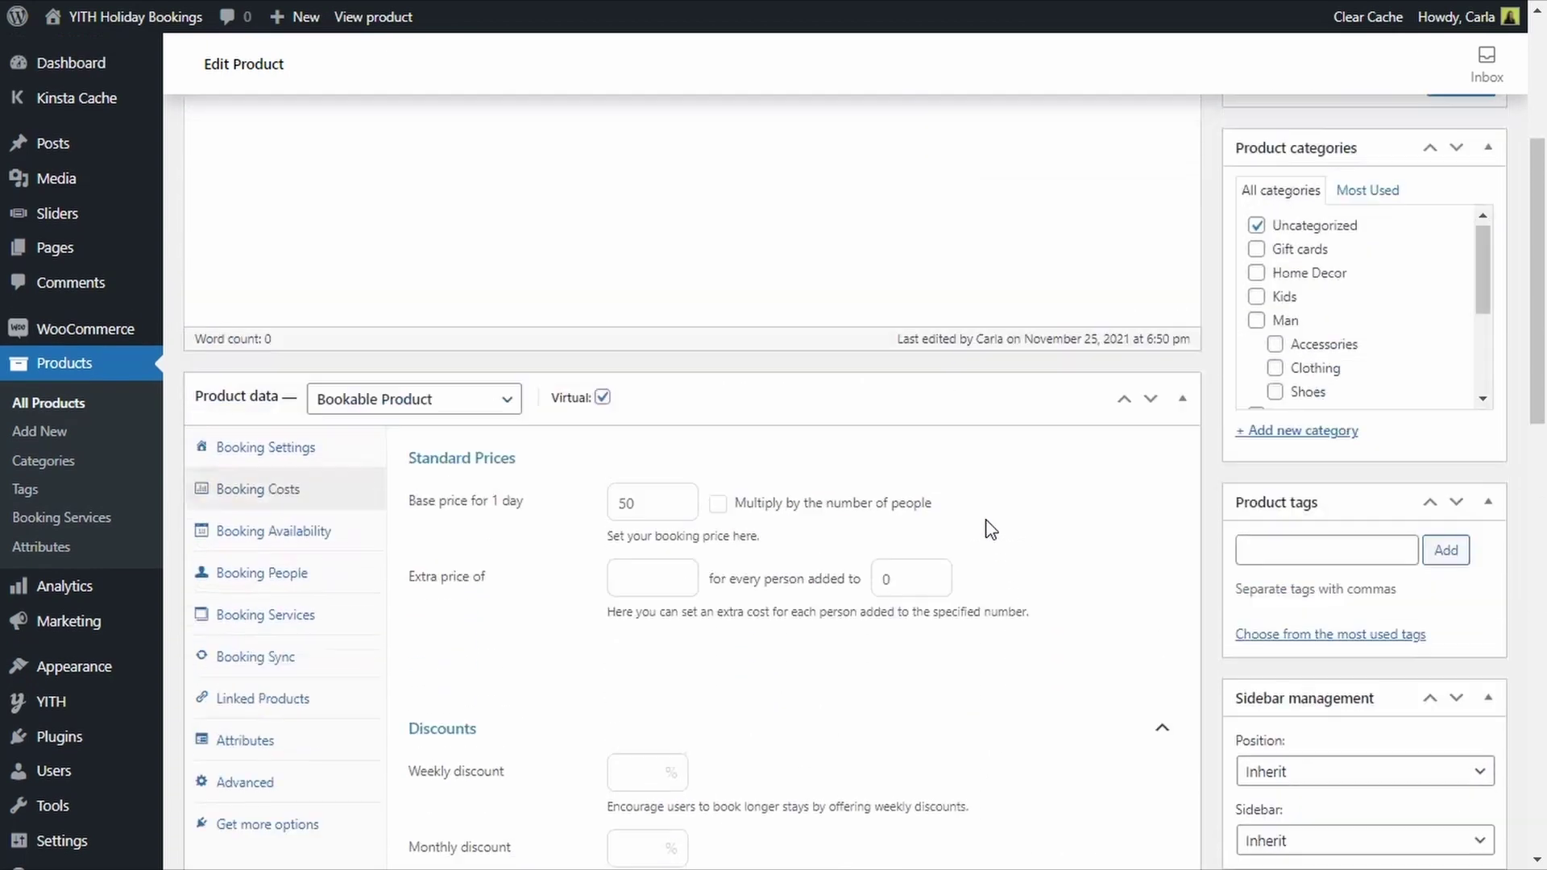
scroll(989, 530, up, 5)
click(1461, 409)
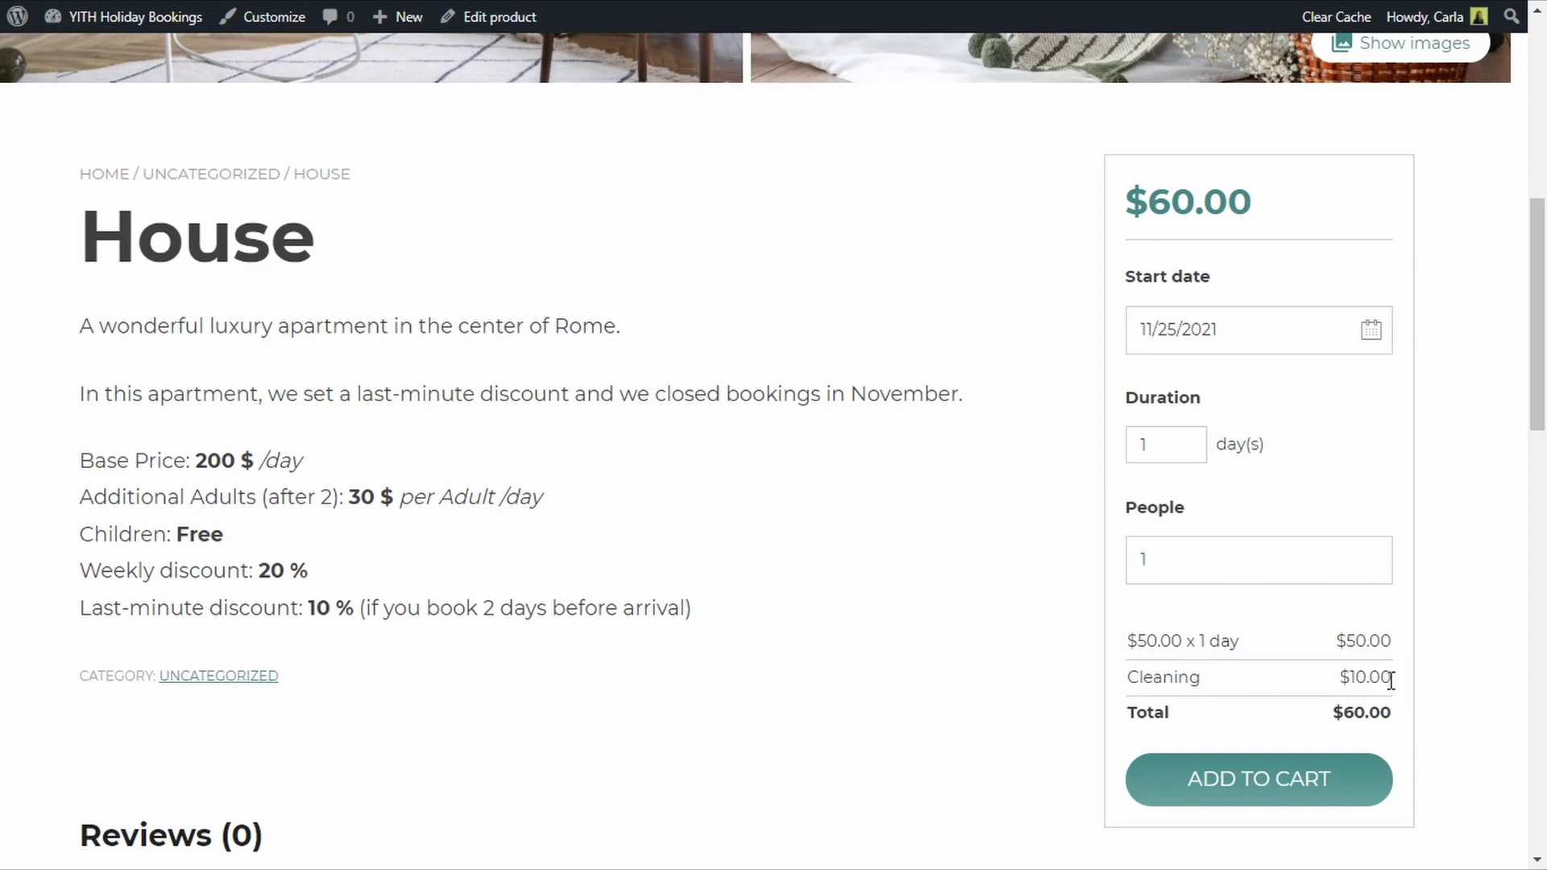
- Check the Cleaning cost and the total in the House page's booking form price breakdown
drag(1391, 681, 1391, 713)
click(1340, 687)
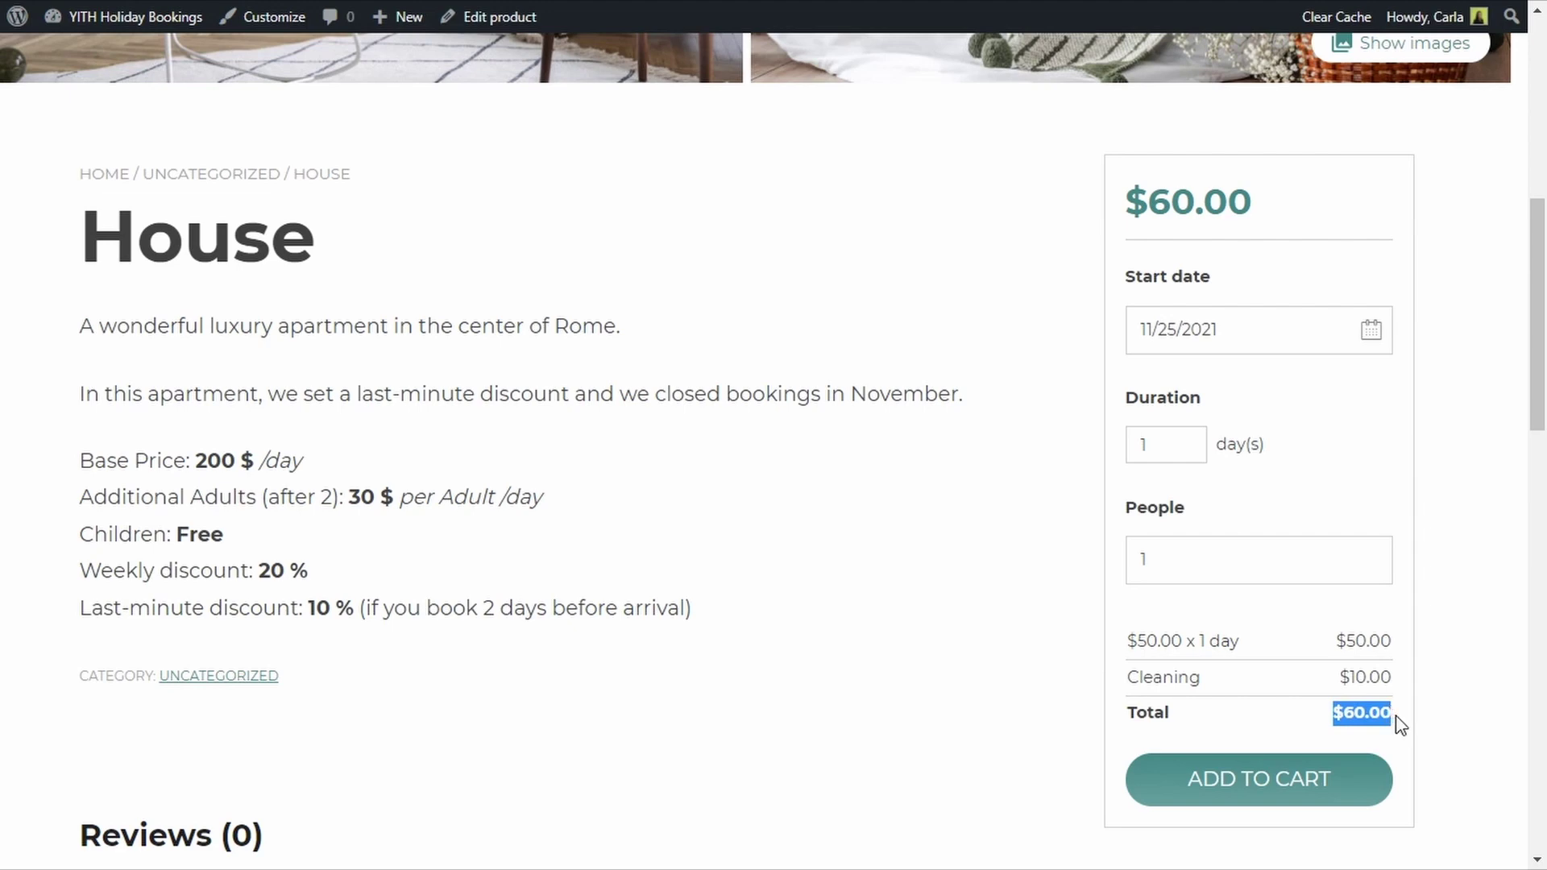
drag(1318, 641, 1415, 718)
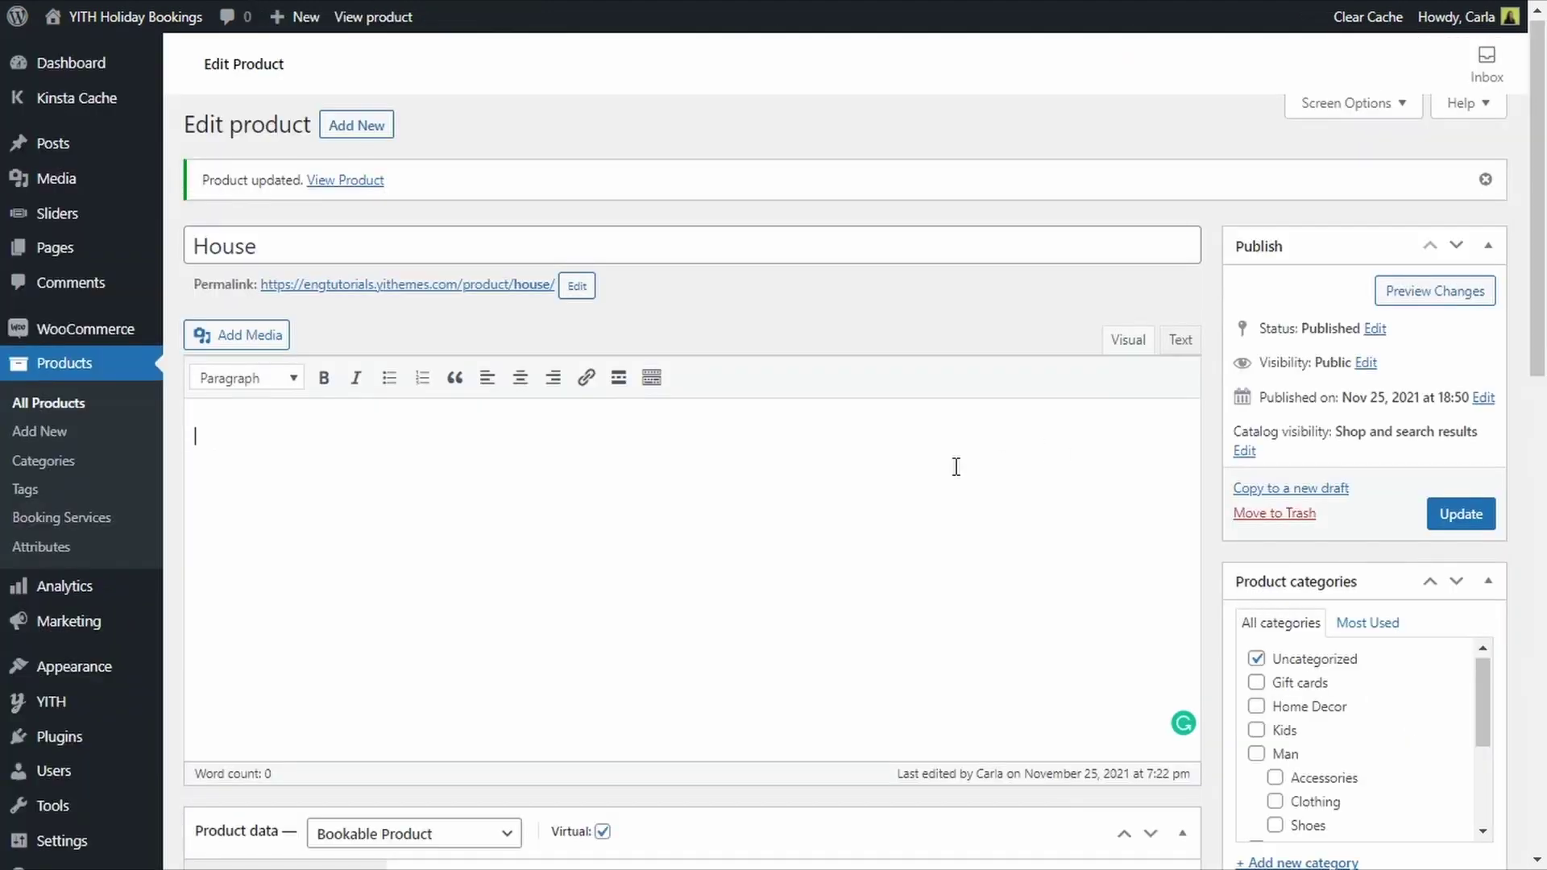
- In the booking services configuration, start a new service and name it "Breakfast"
mouse_move(114, 713)
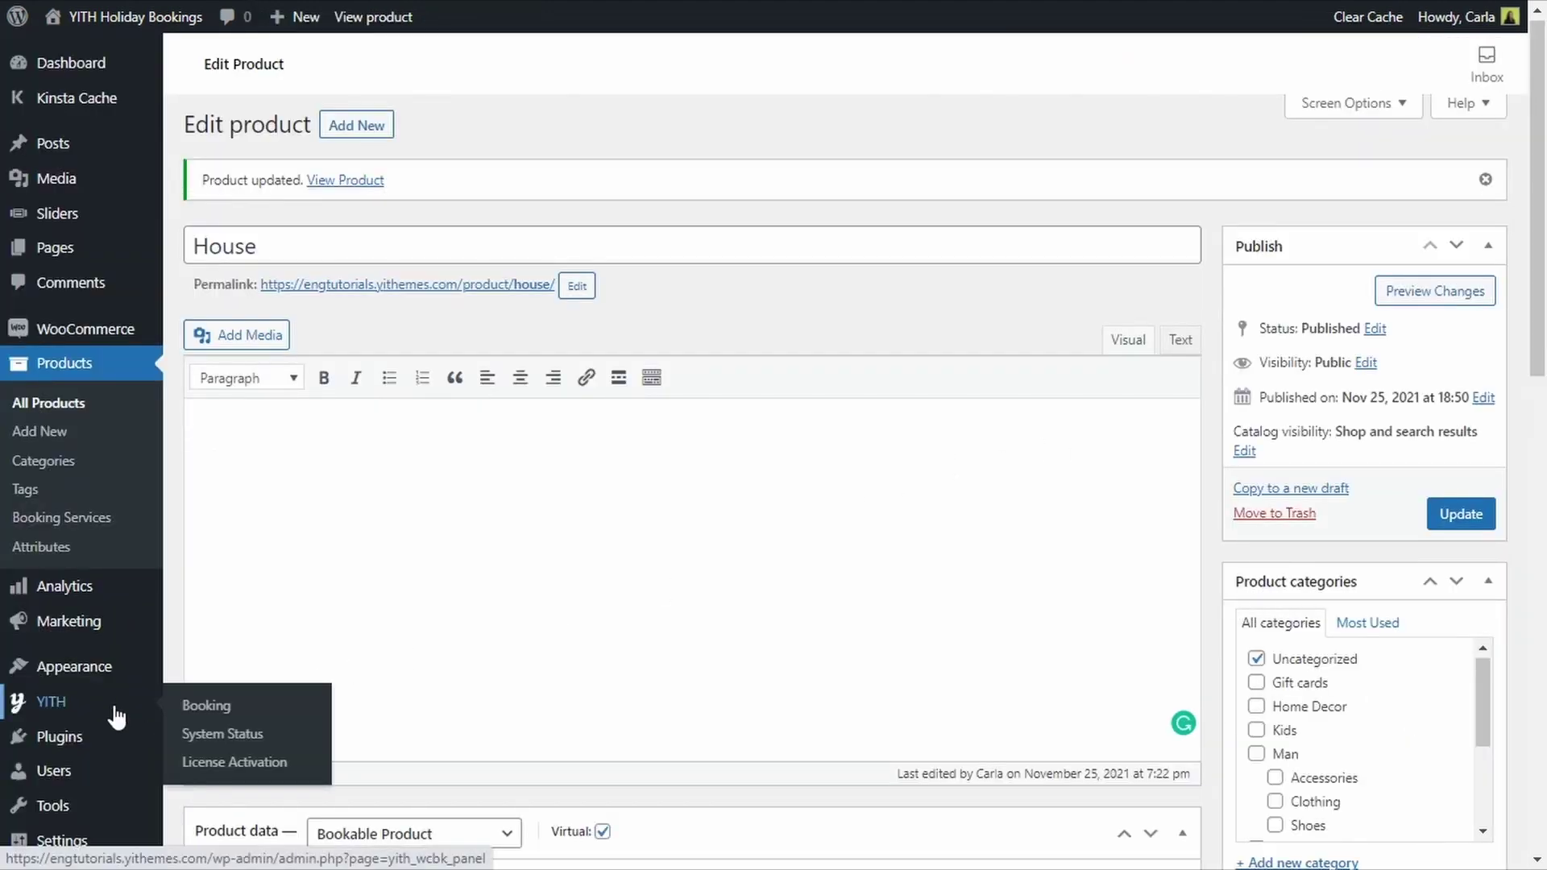
click(208, 708)
mouse_move(524, 148)
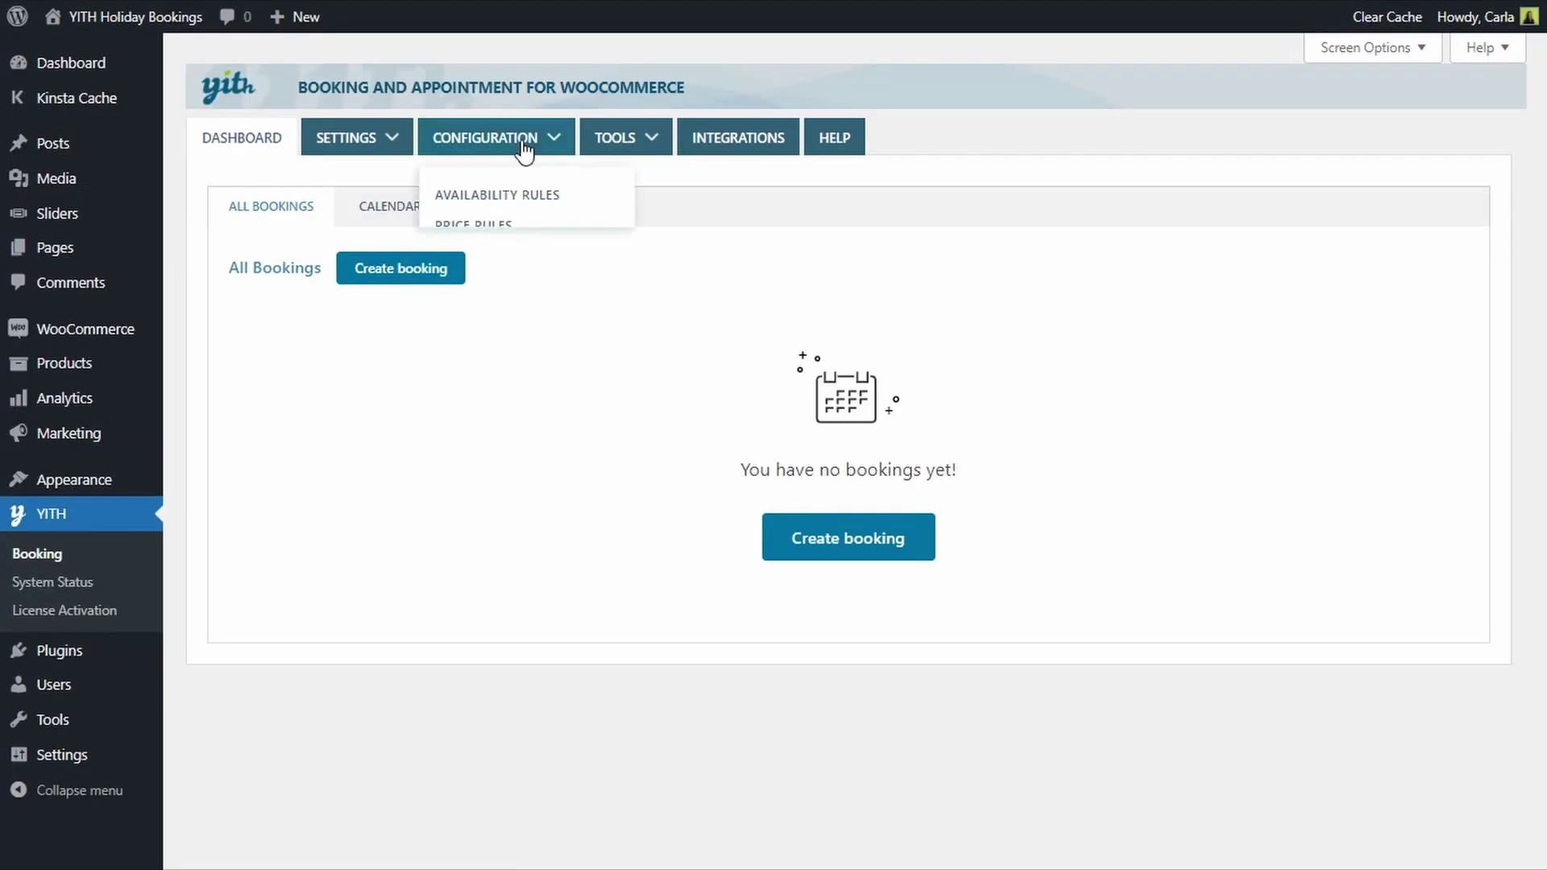
click(482, 256)
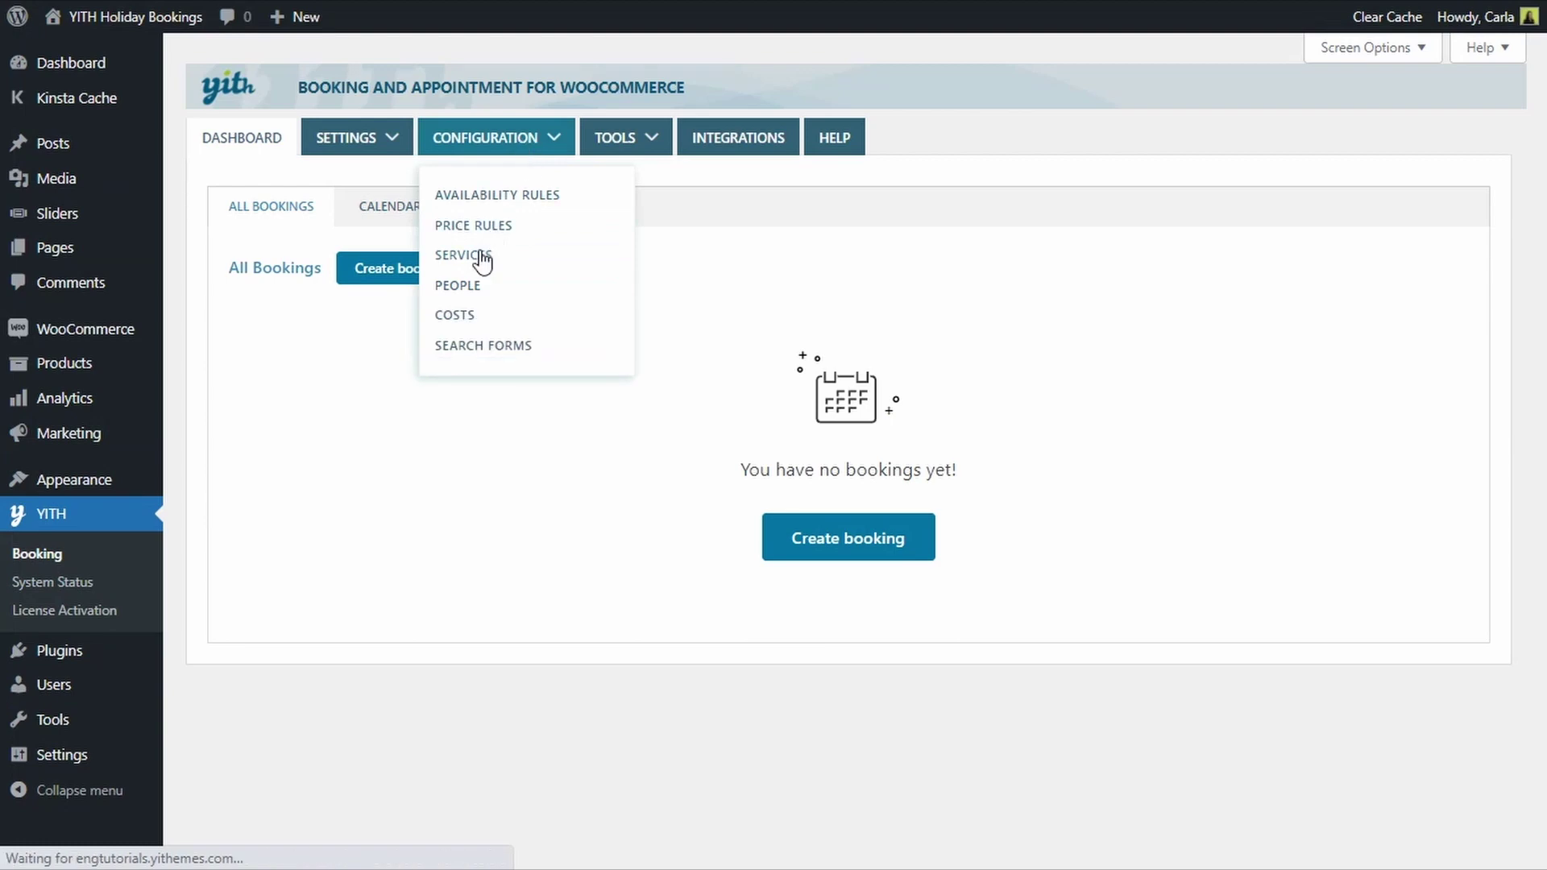
click(471, 400)
text(Breakfast)
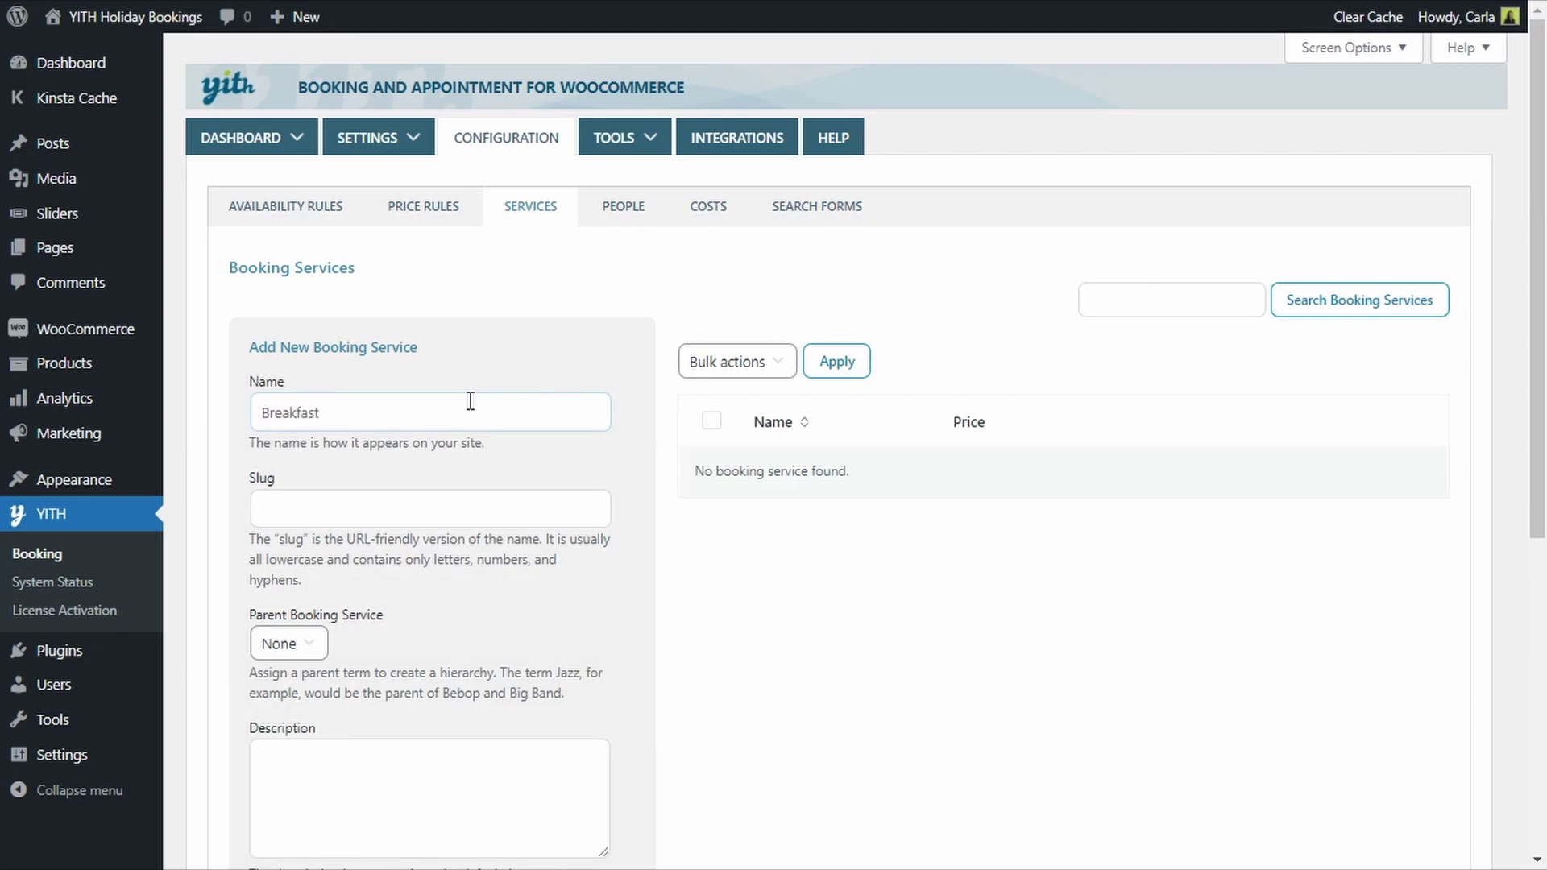
- Price the Breakfast service at $5, make it optional with its cost multiplied by people, and add it to the booking services
scroll(470, 442, down, 1)
scroll(470, 441, down, 2)
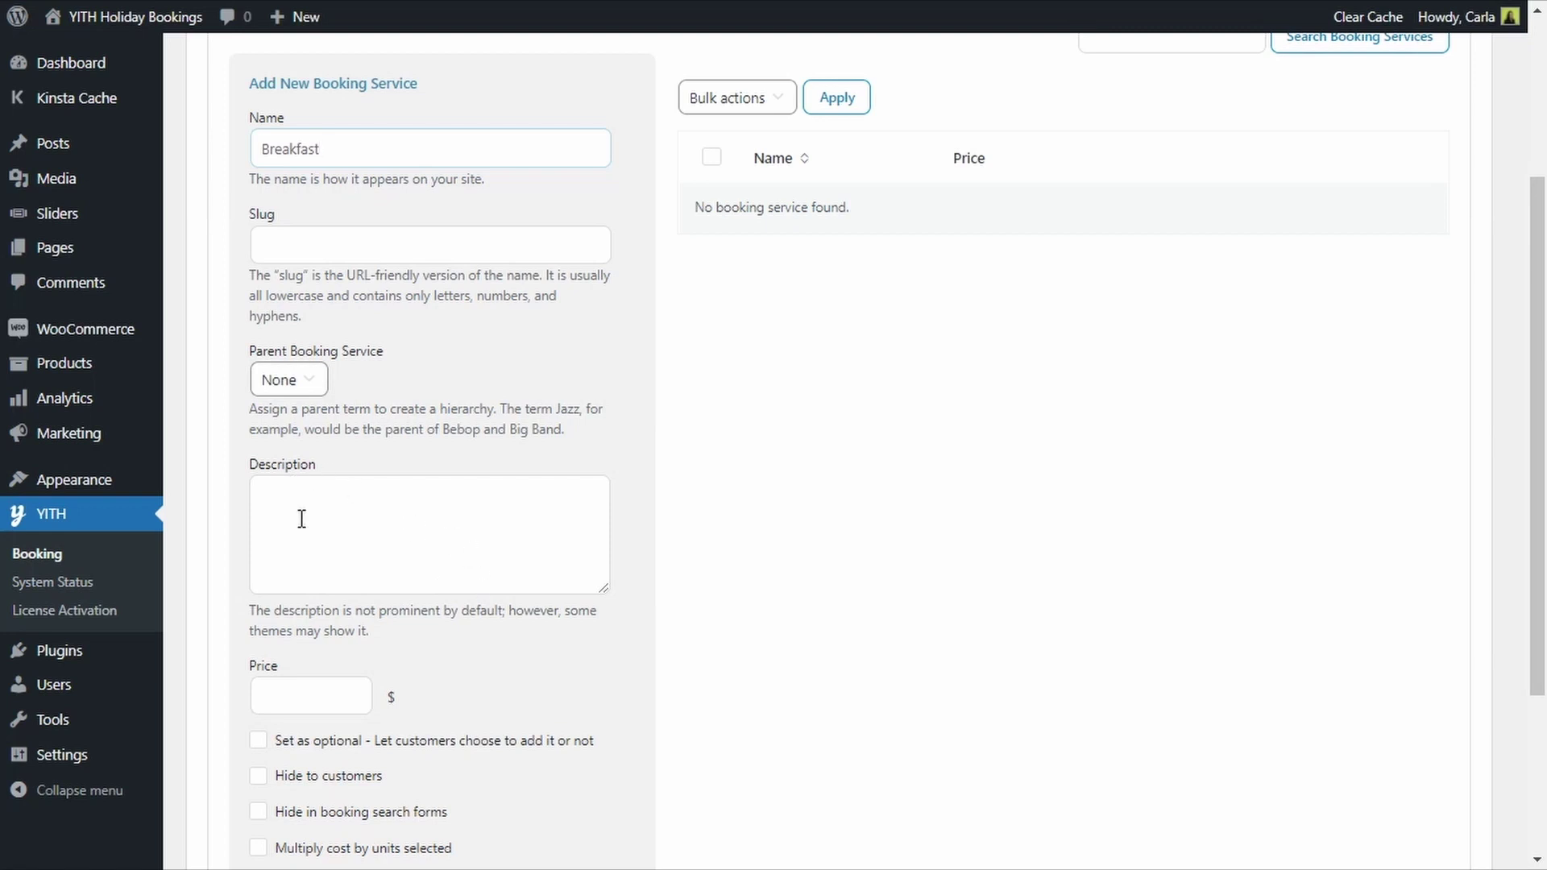
scroll(337, 526, down, 1)
scroll(336, 526, down, 3)
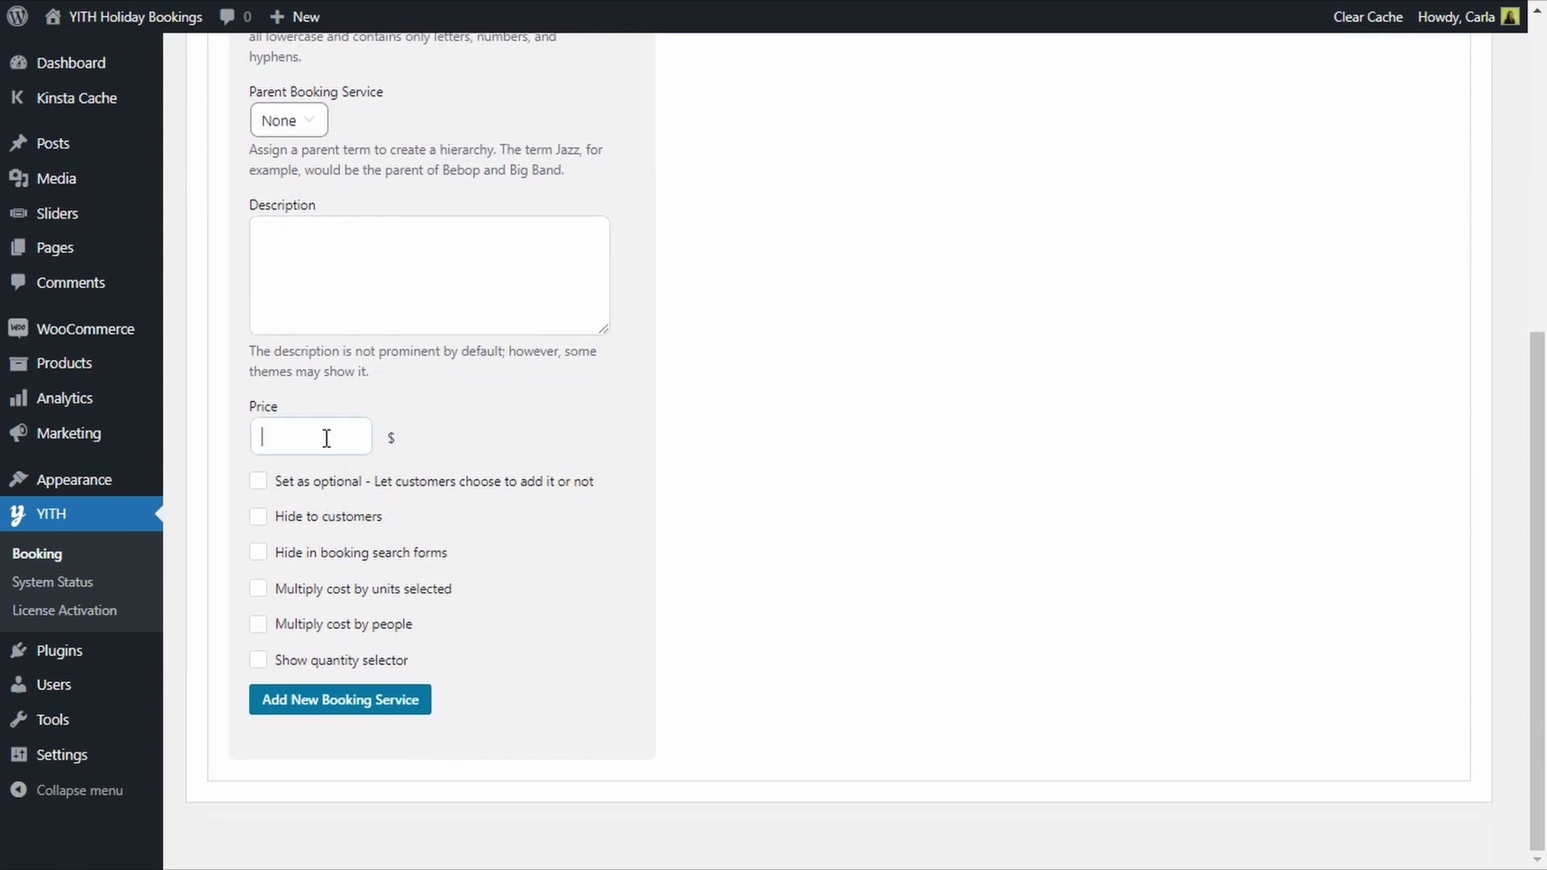
click(326, 438)
text(5)
click(258, 482)
click(260, 626)
click(318, 703)
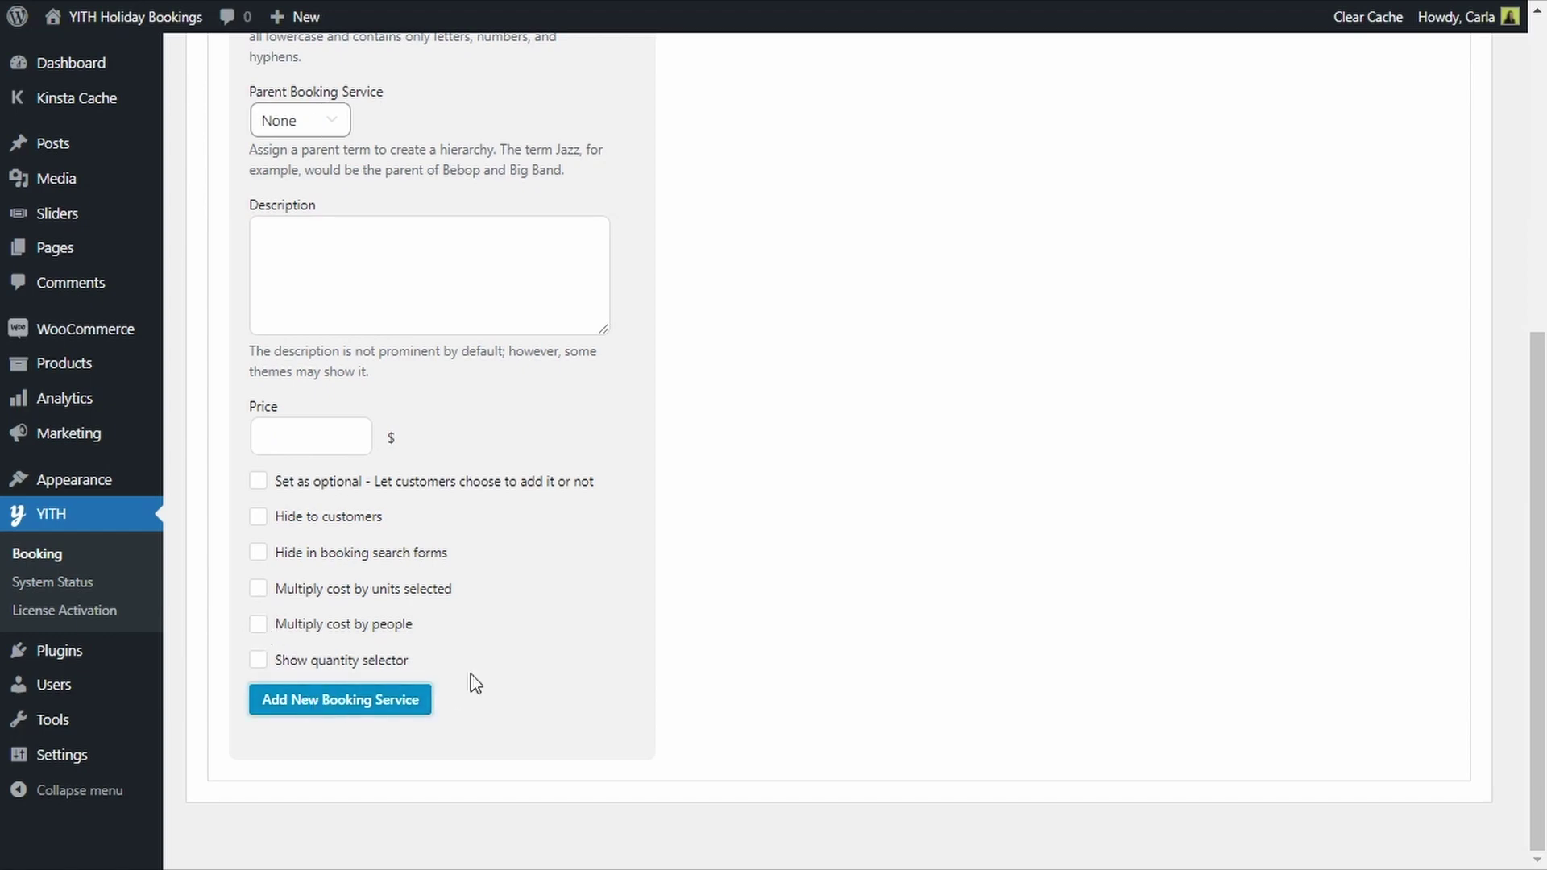
scroll(1022, 447, up, 7)
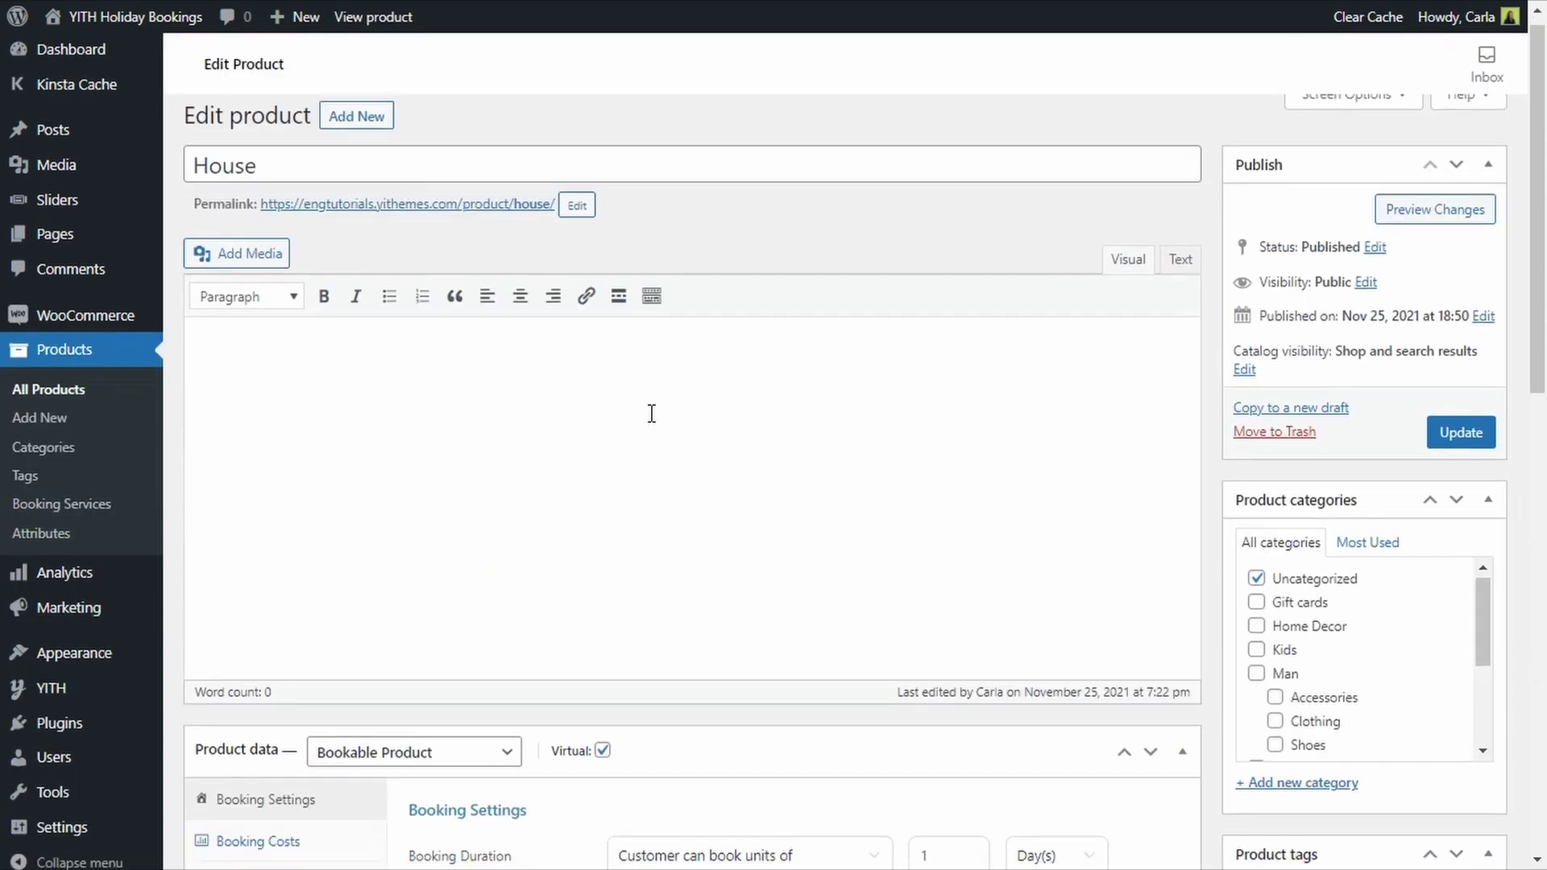
- Make the Breakfast service available in the House product's booking services and update the product
scroll(651, 416, down, 5)
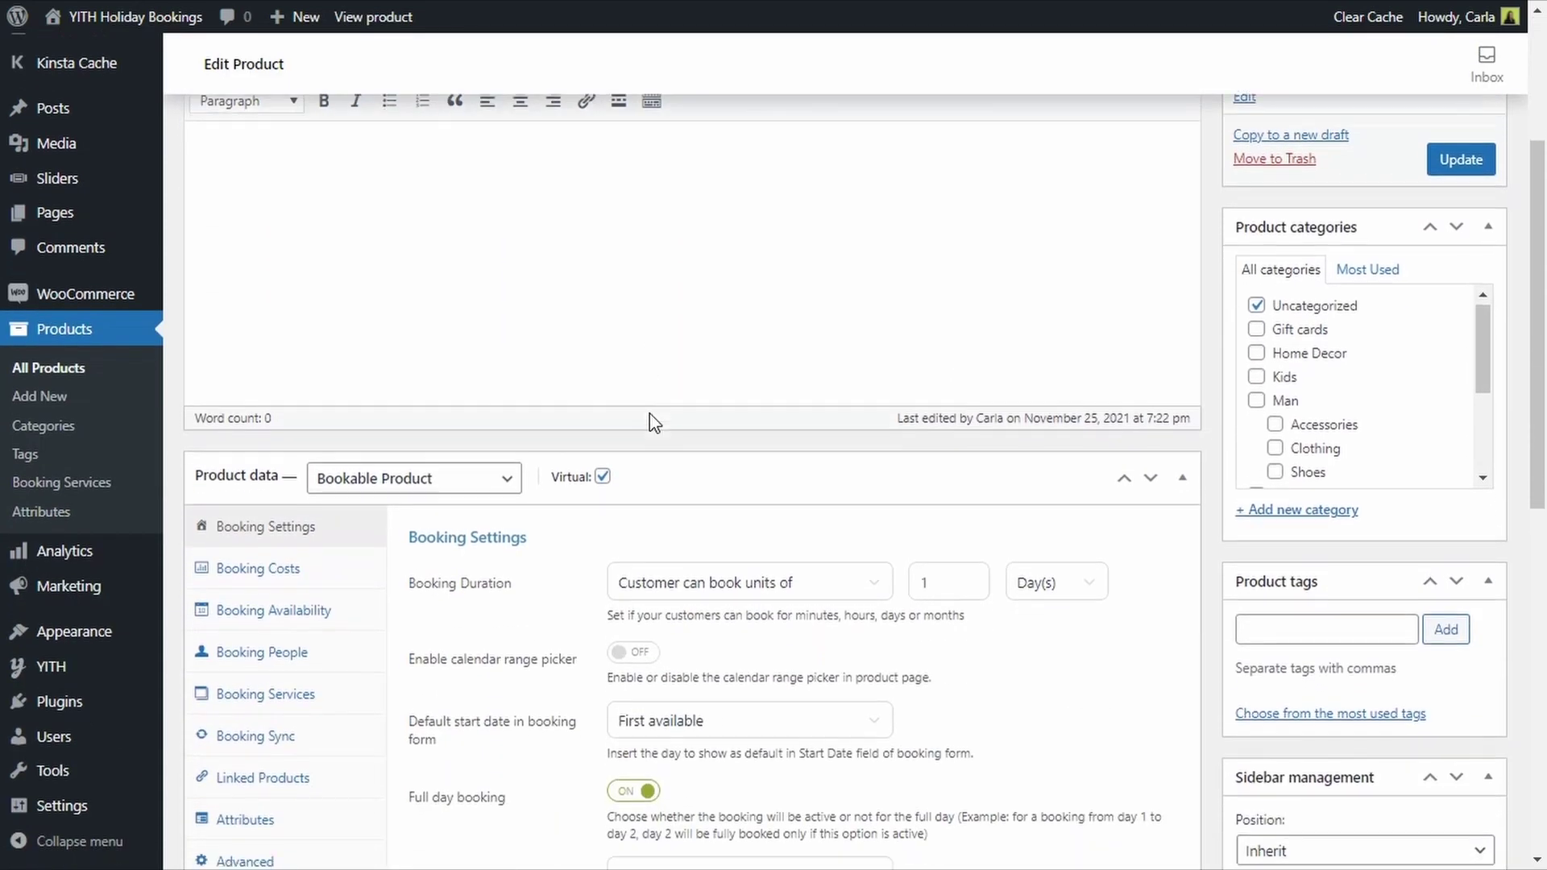
scroll(654, 421, down, 2)
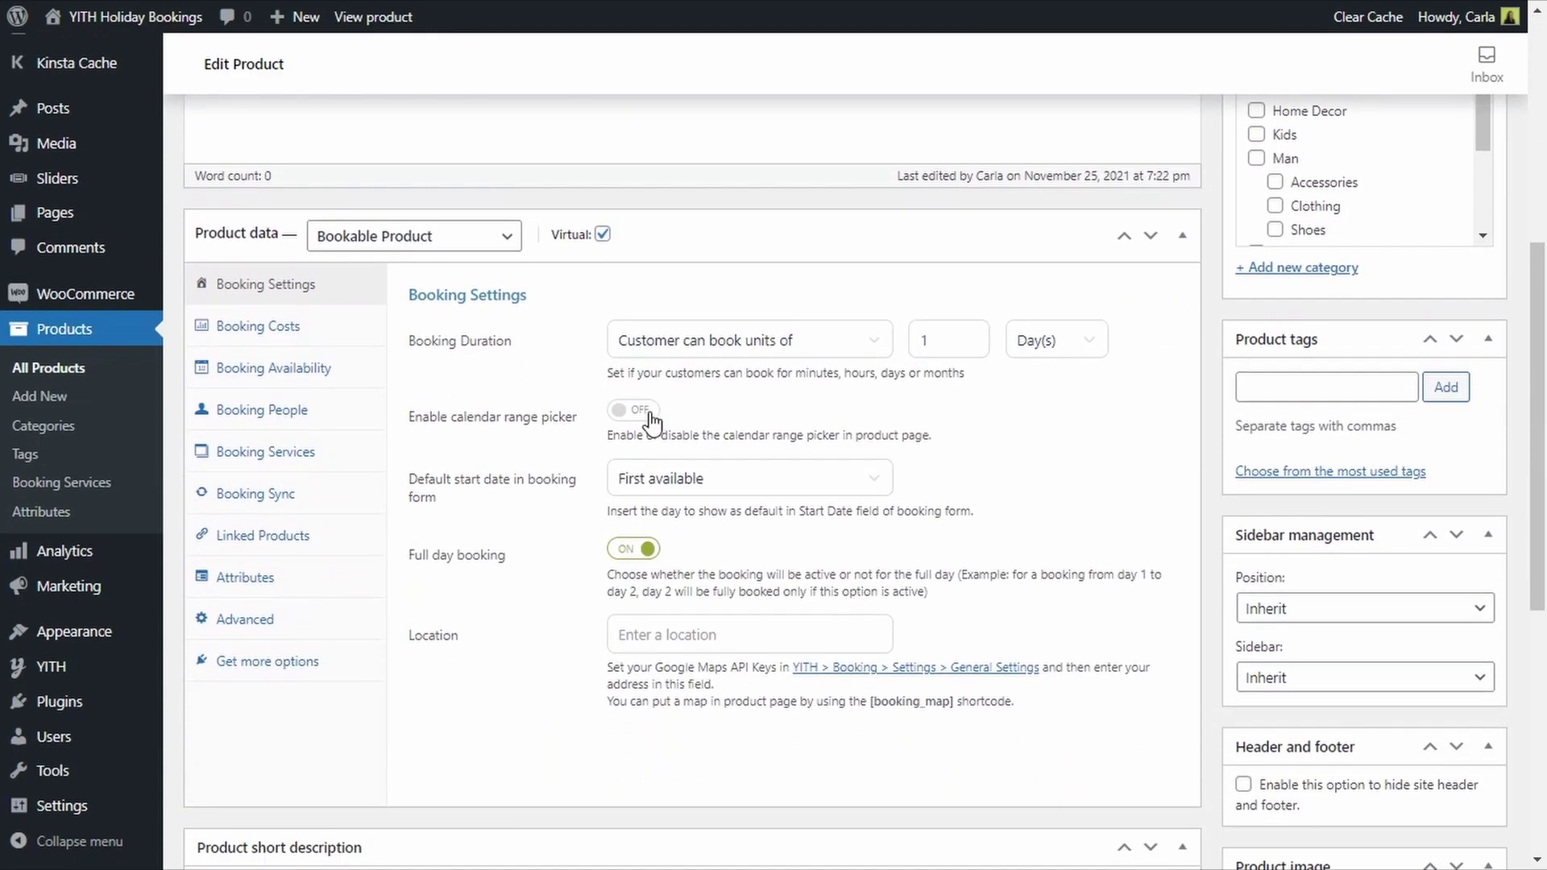
click(247, 455)
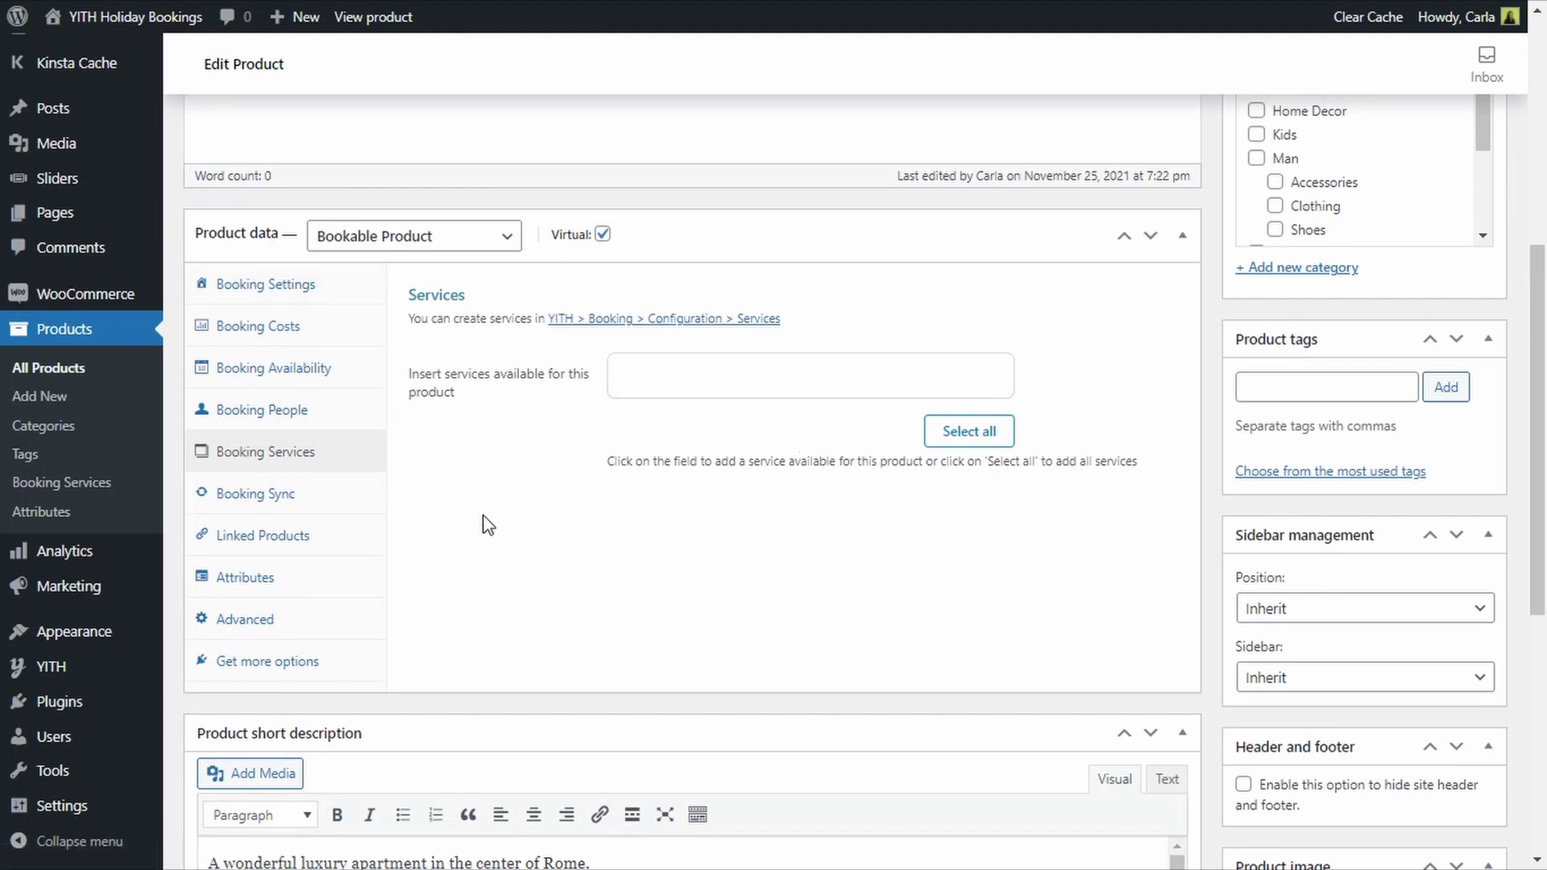
click(801, 376)
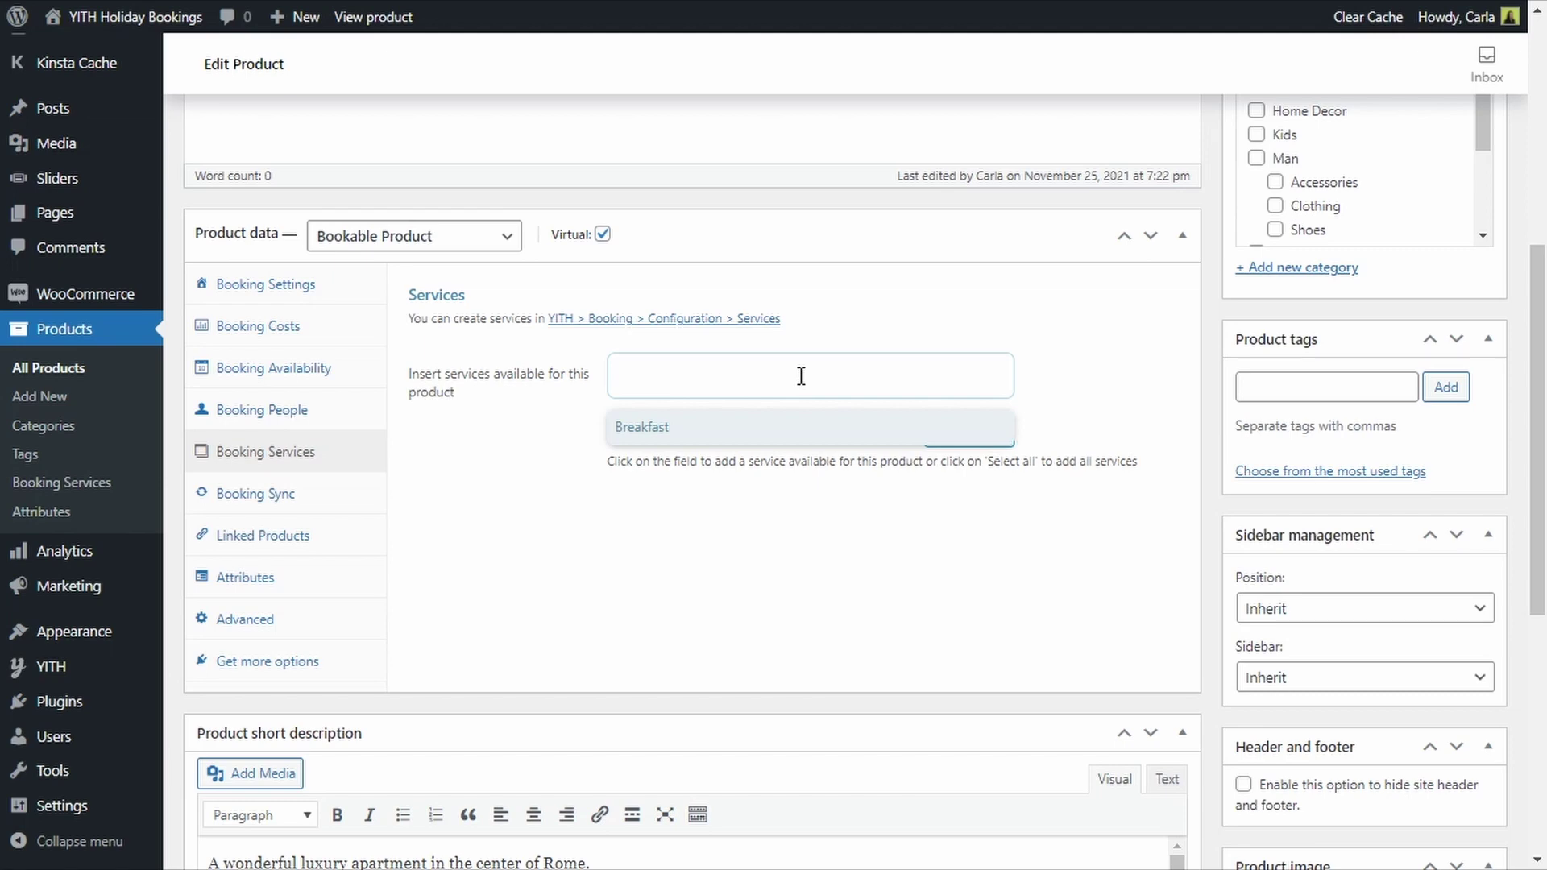
click(761, 427)
scroll(760, 438, up, 6)
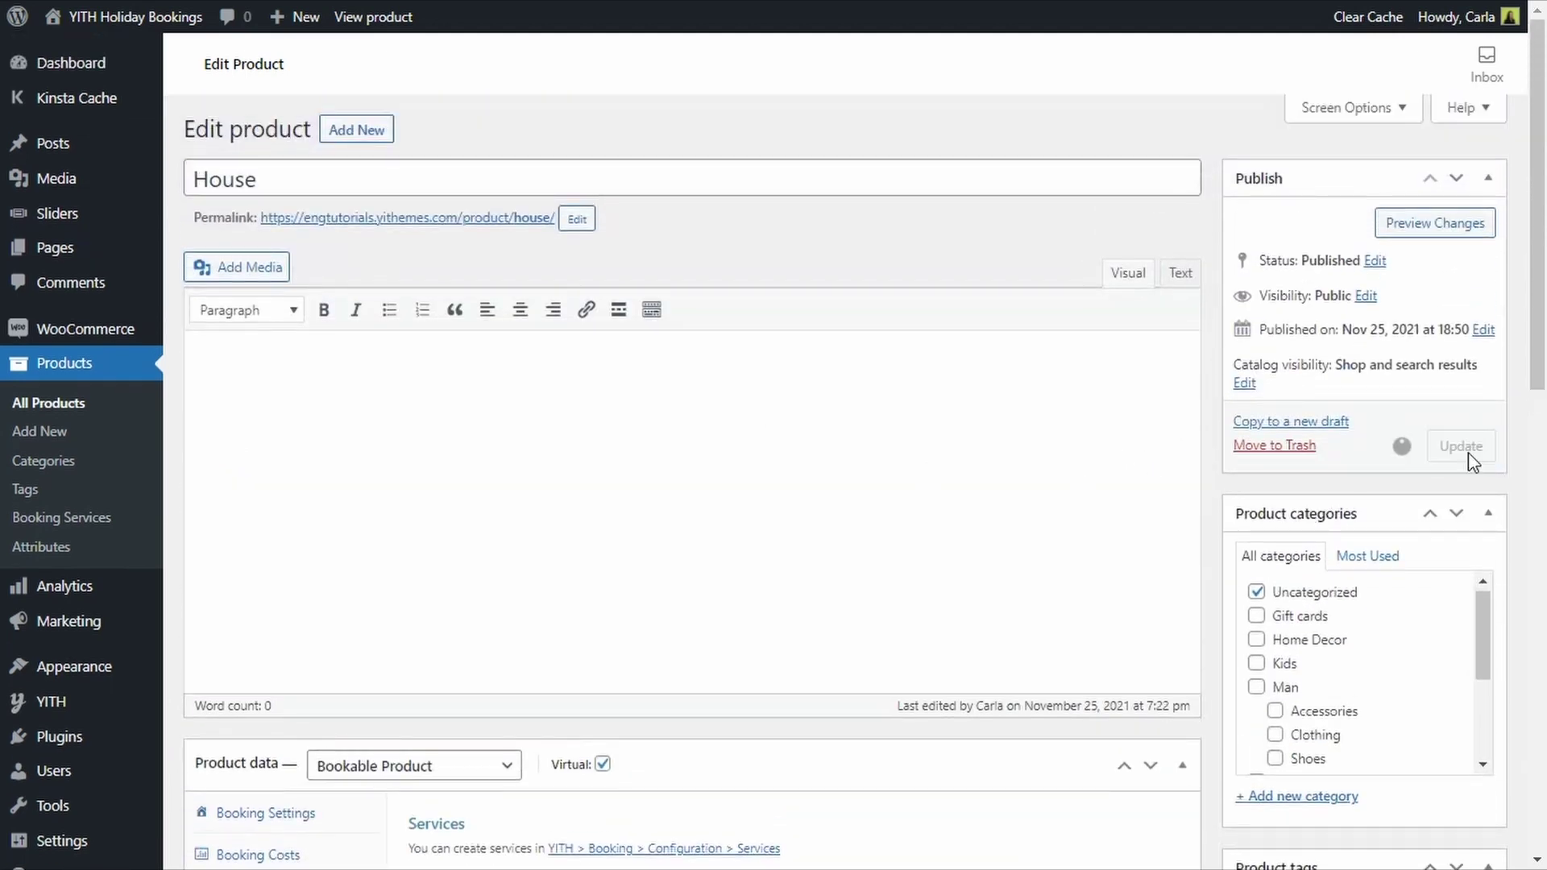
click(1468, 458)
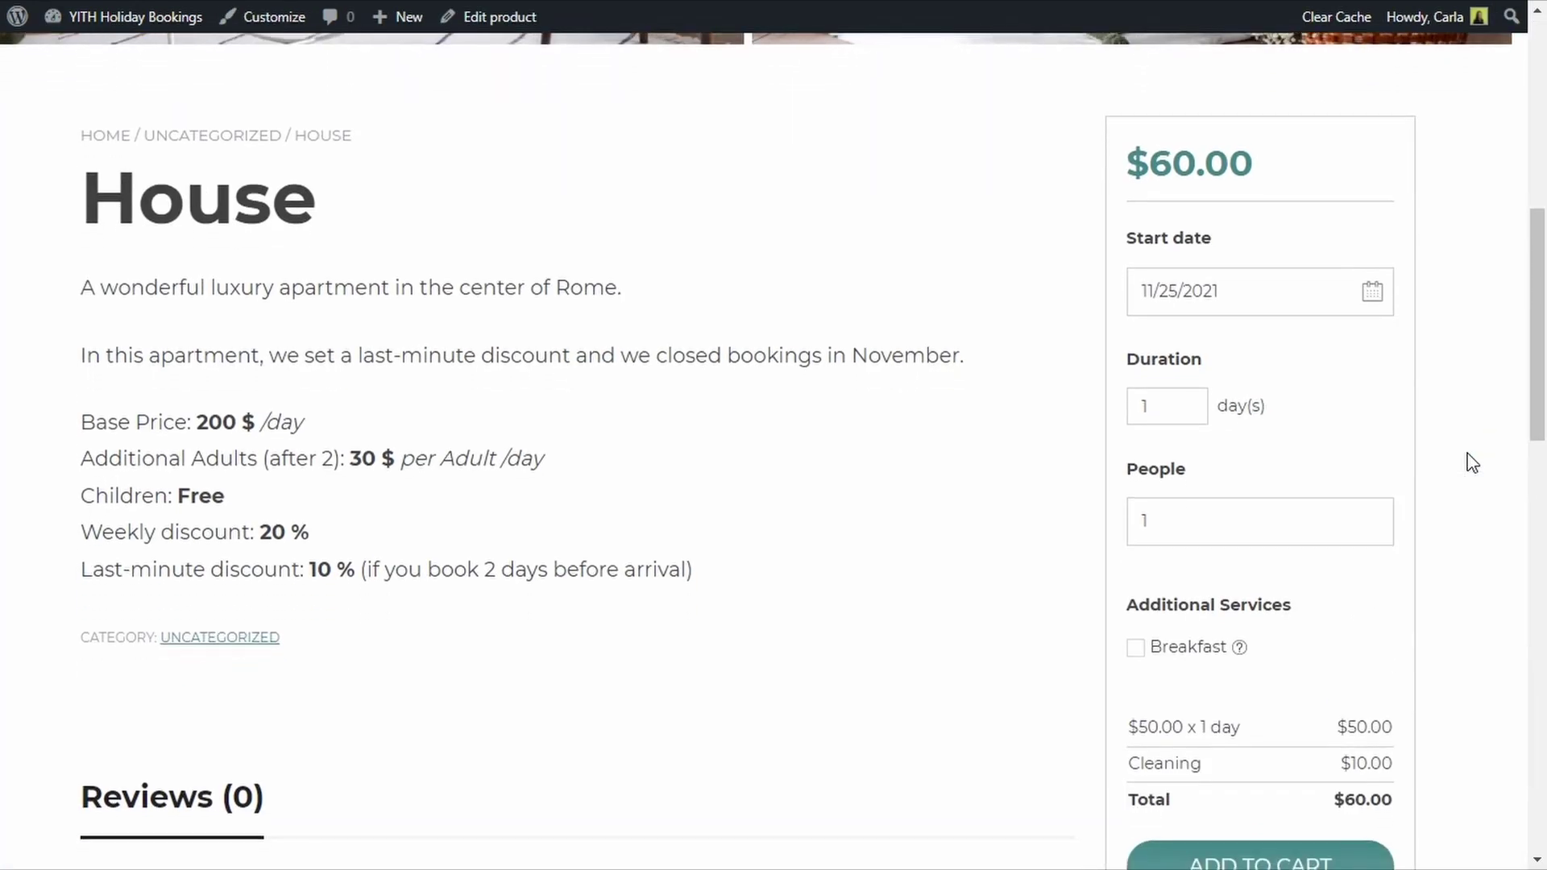
- Check how selecting and deselecting the Breakfast service affects the price breakdown in the House page's booking form
scroll(1473, 463, down, 1)
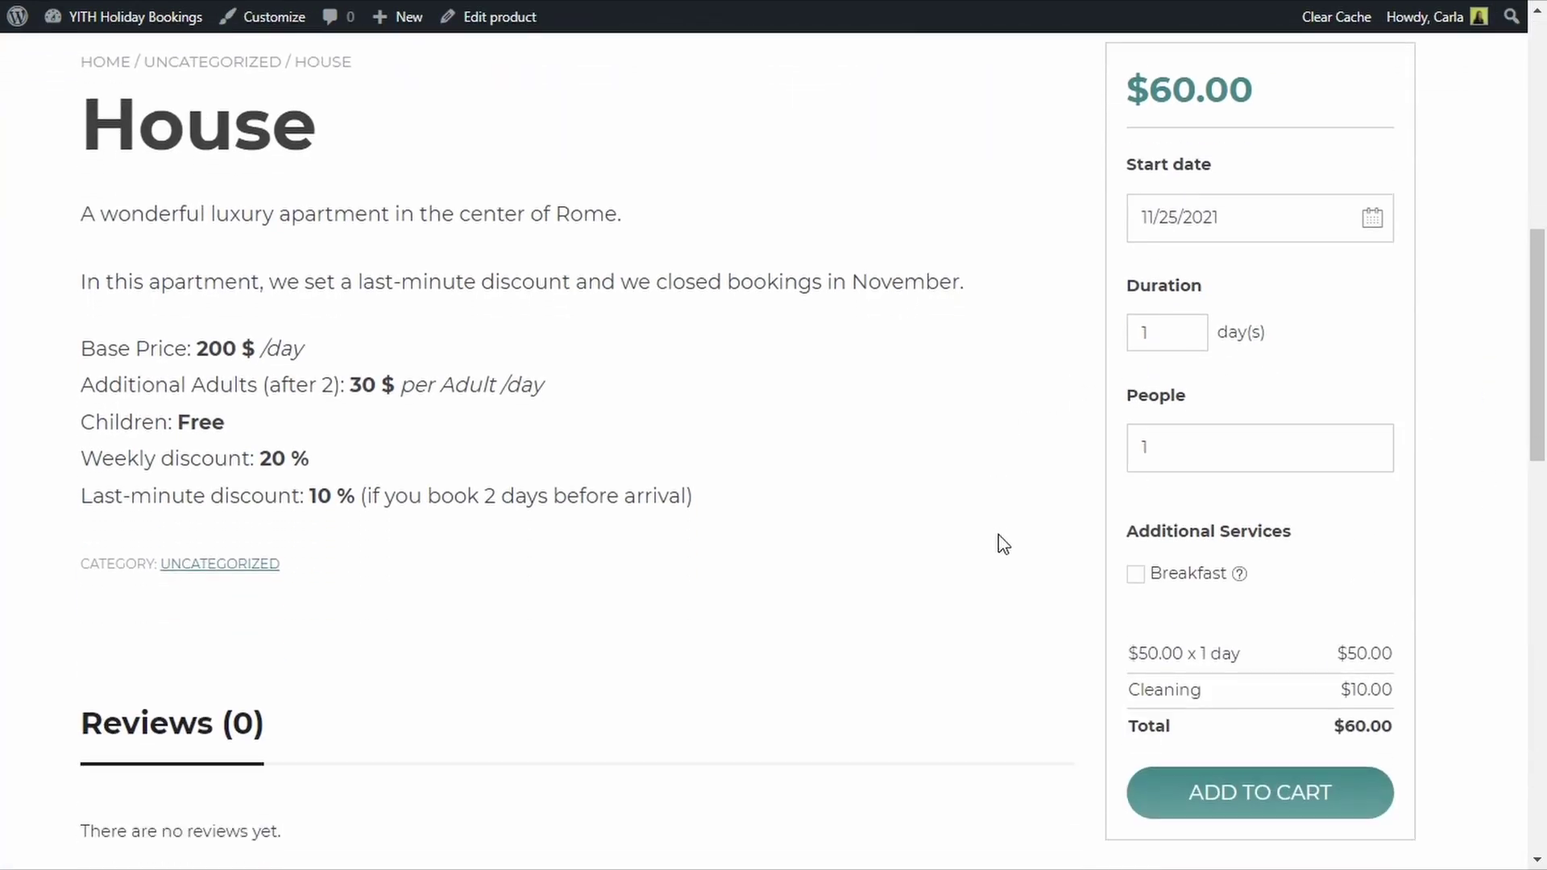
click(1136, 585)
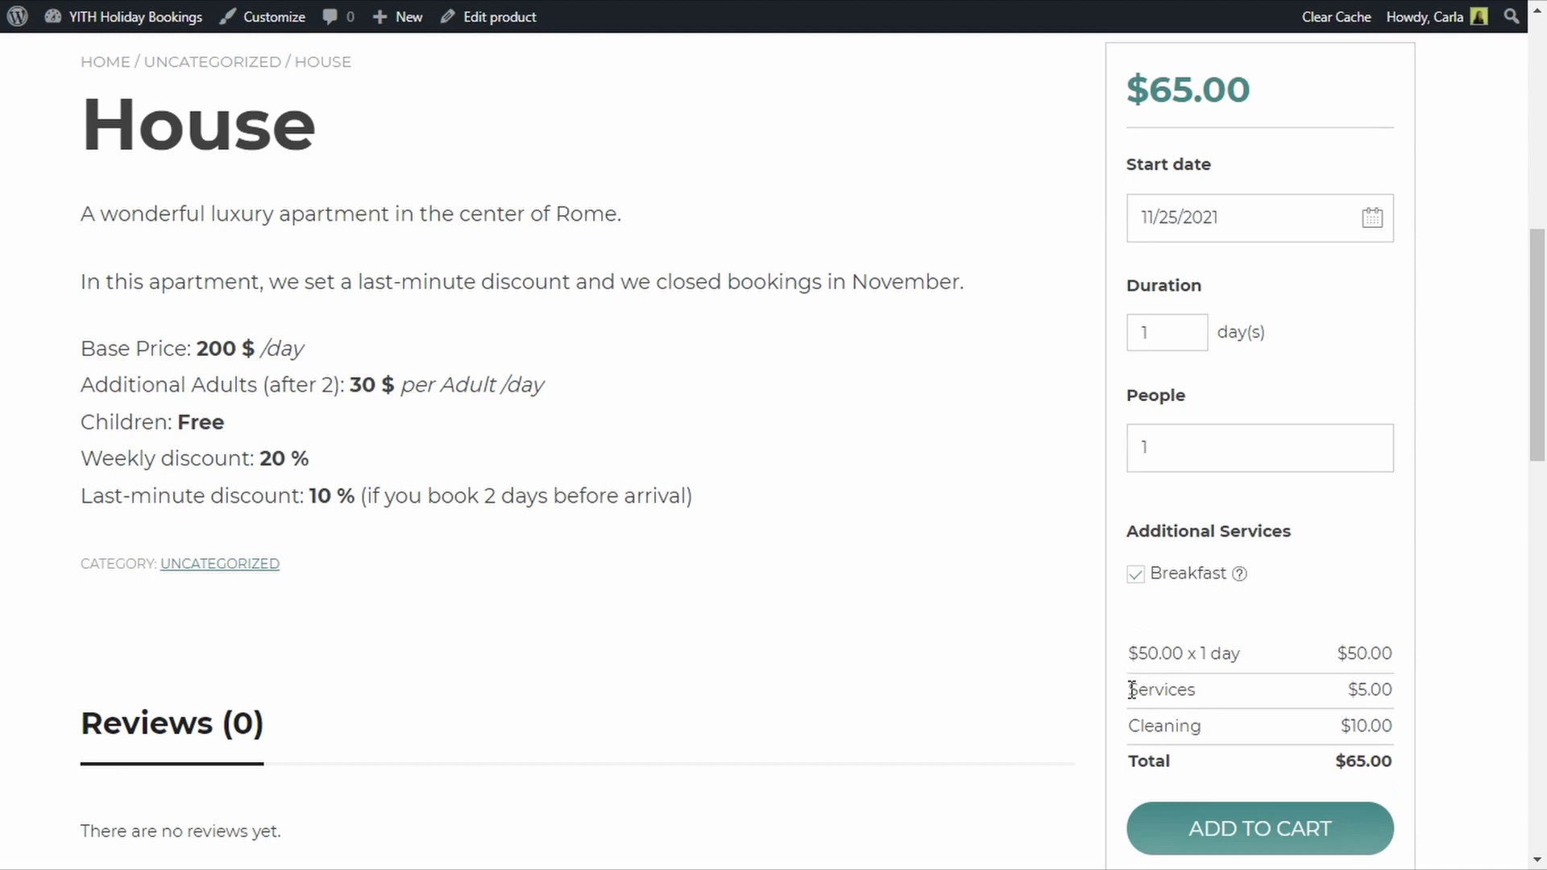
click(1136, 578)
mouse_move(1242, 590)
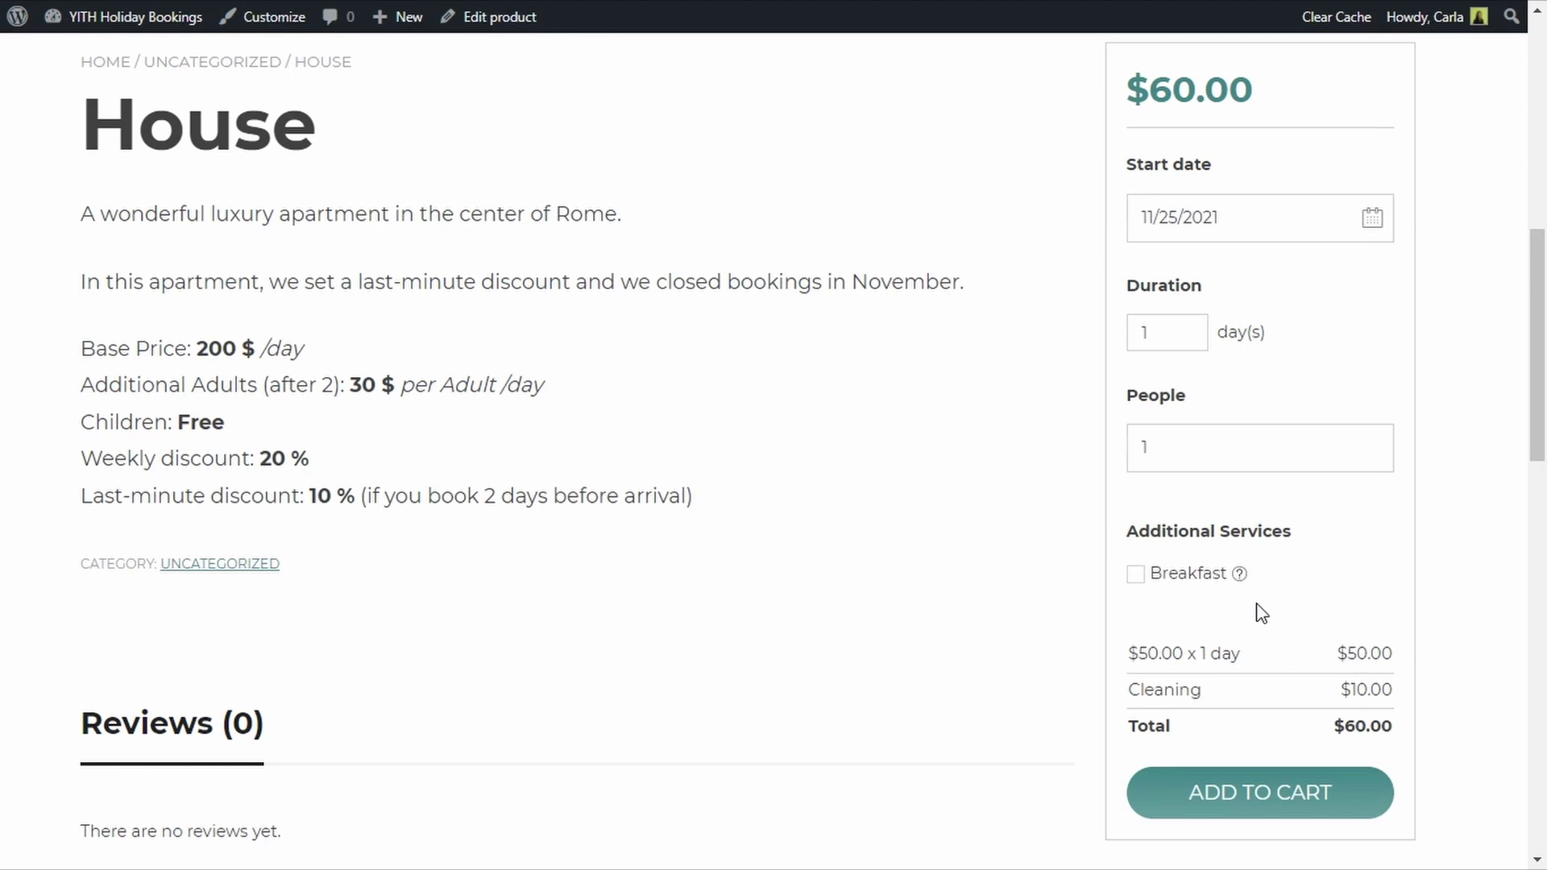
scroll(1262, 617, down, 1)
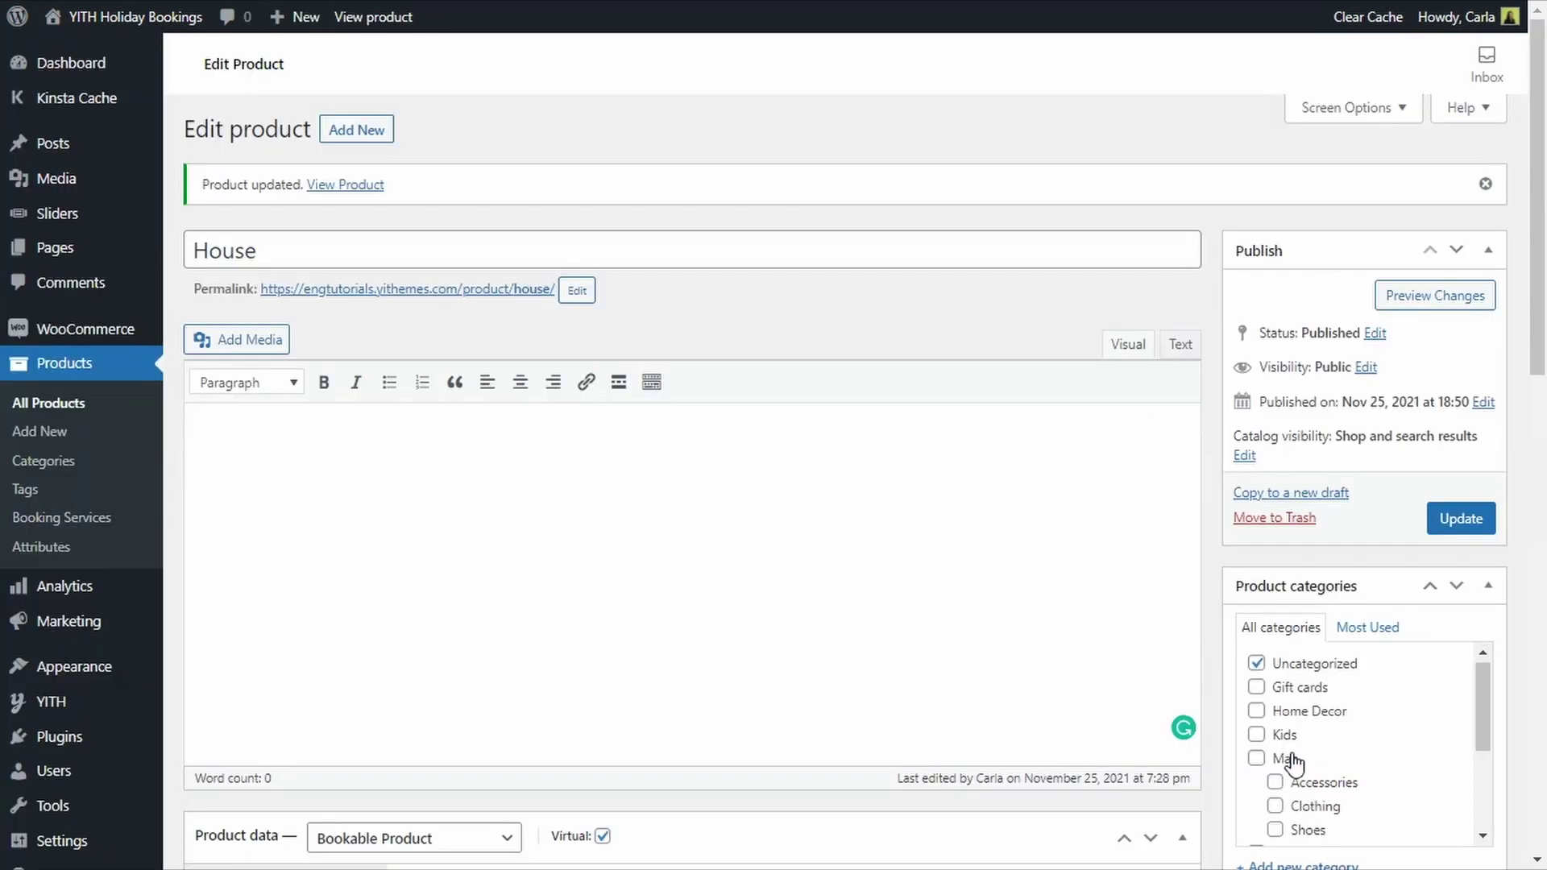
- In the YITH Booking customization settings, set the "Add to cart" label to "Book it now" and save the options
mouse_move(99, 709)
click(181, 709)
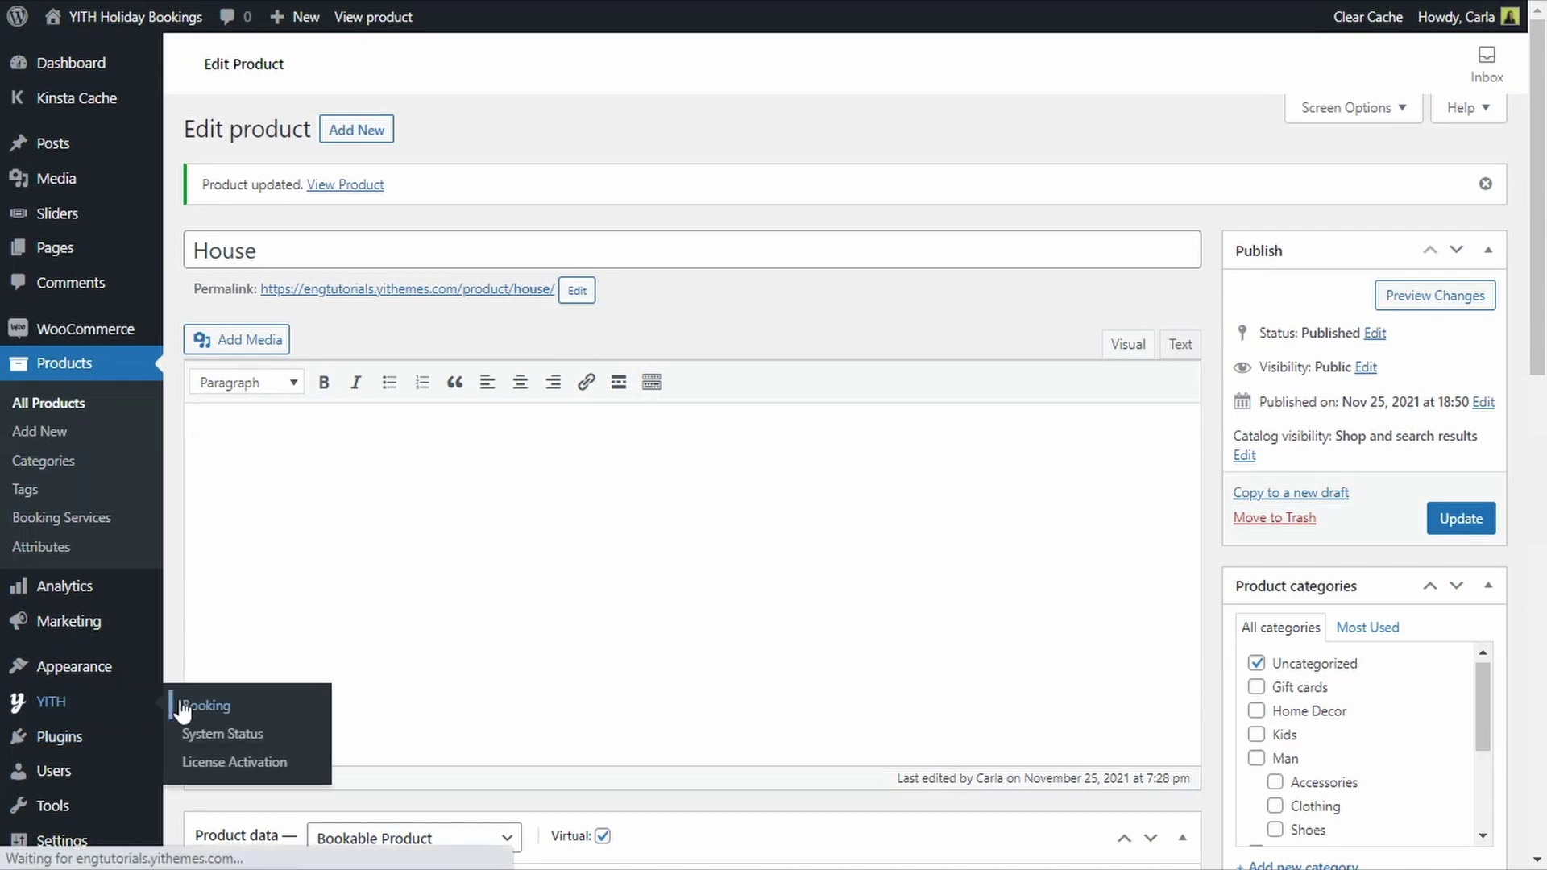
mouse_move(352, 149)
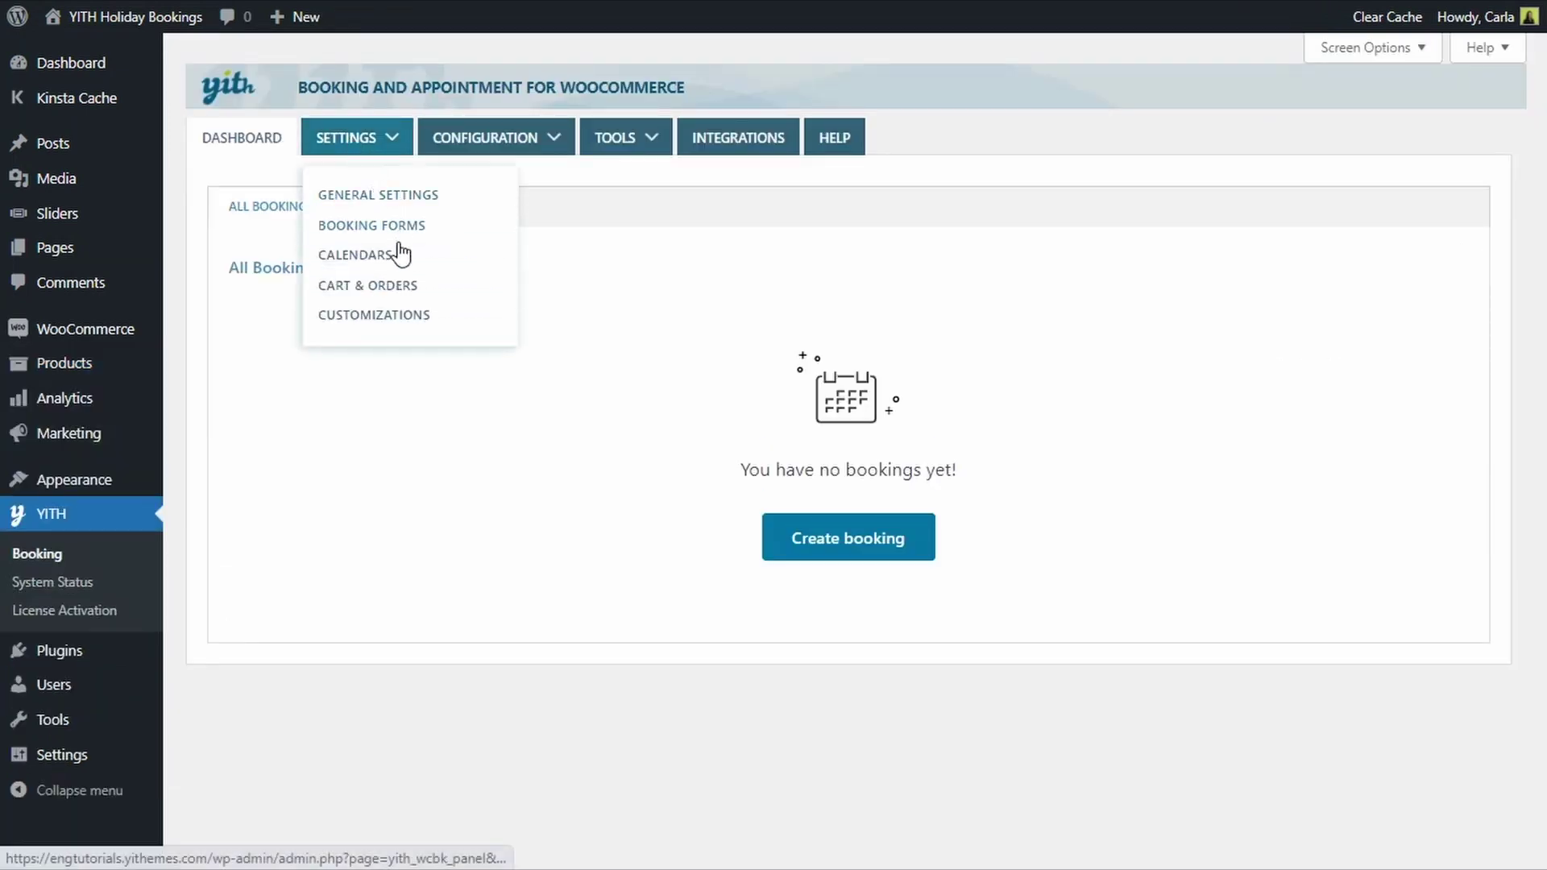
click(398, 318)
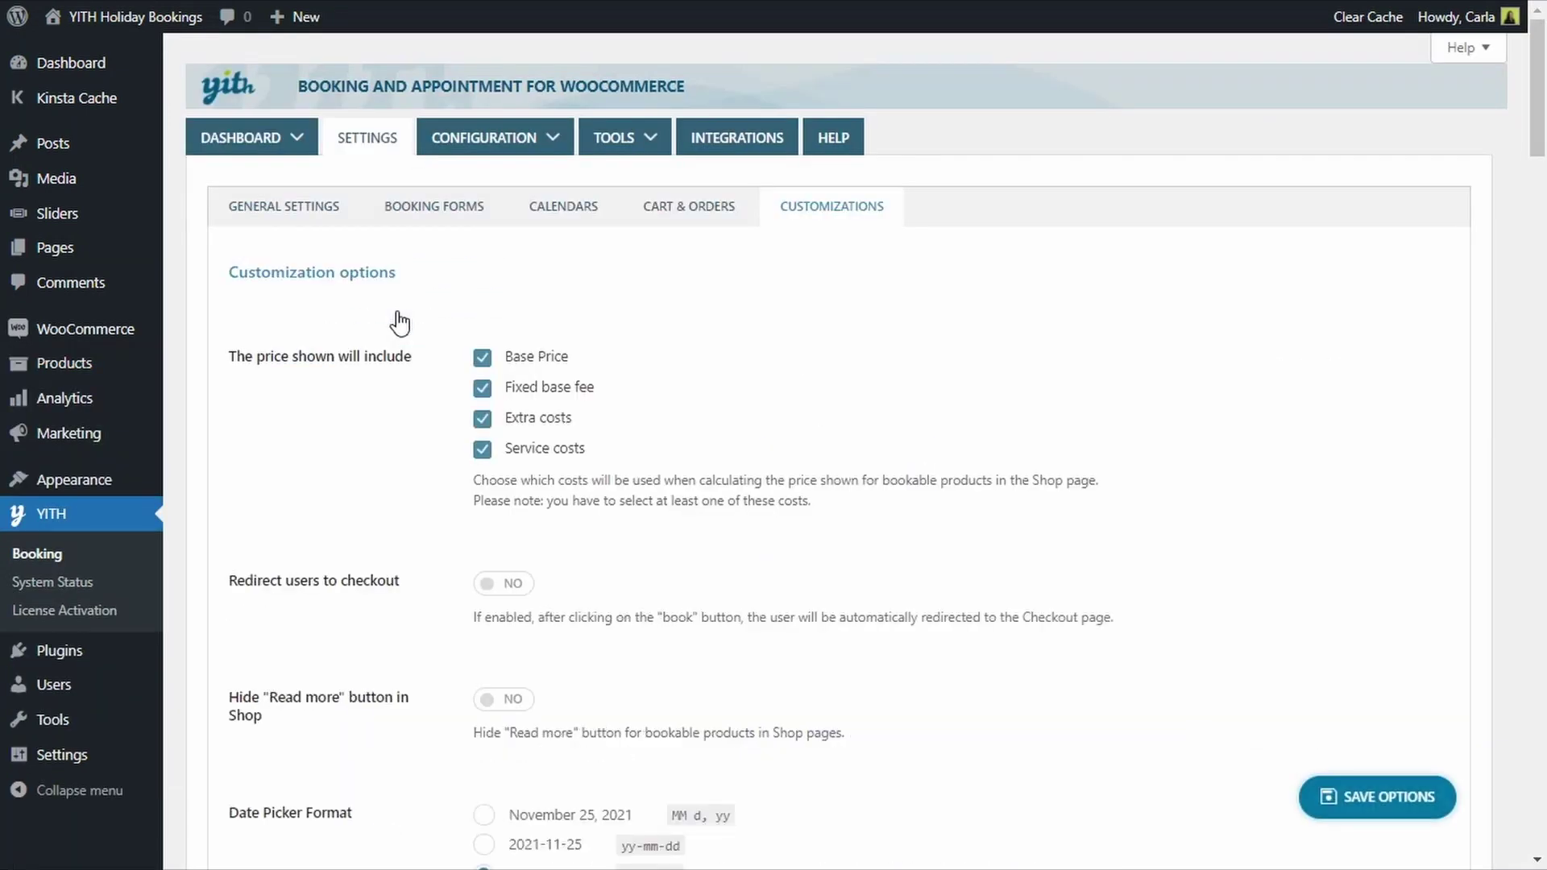
scroll(400, 322, down, 9)
scroll(403, 325, down, 12)
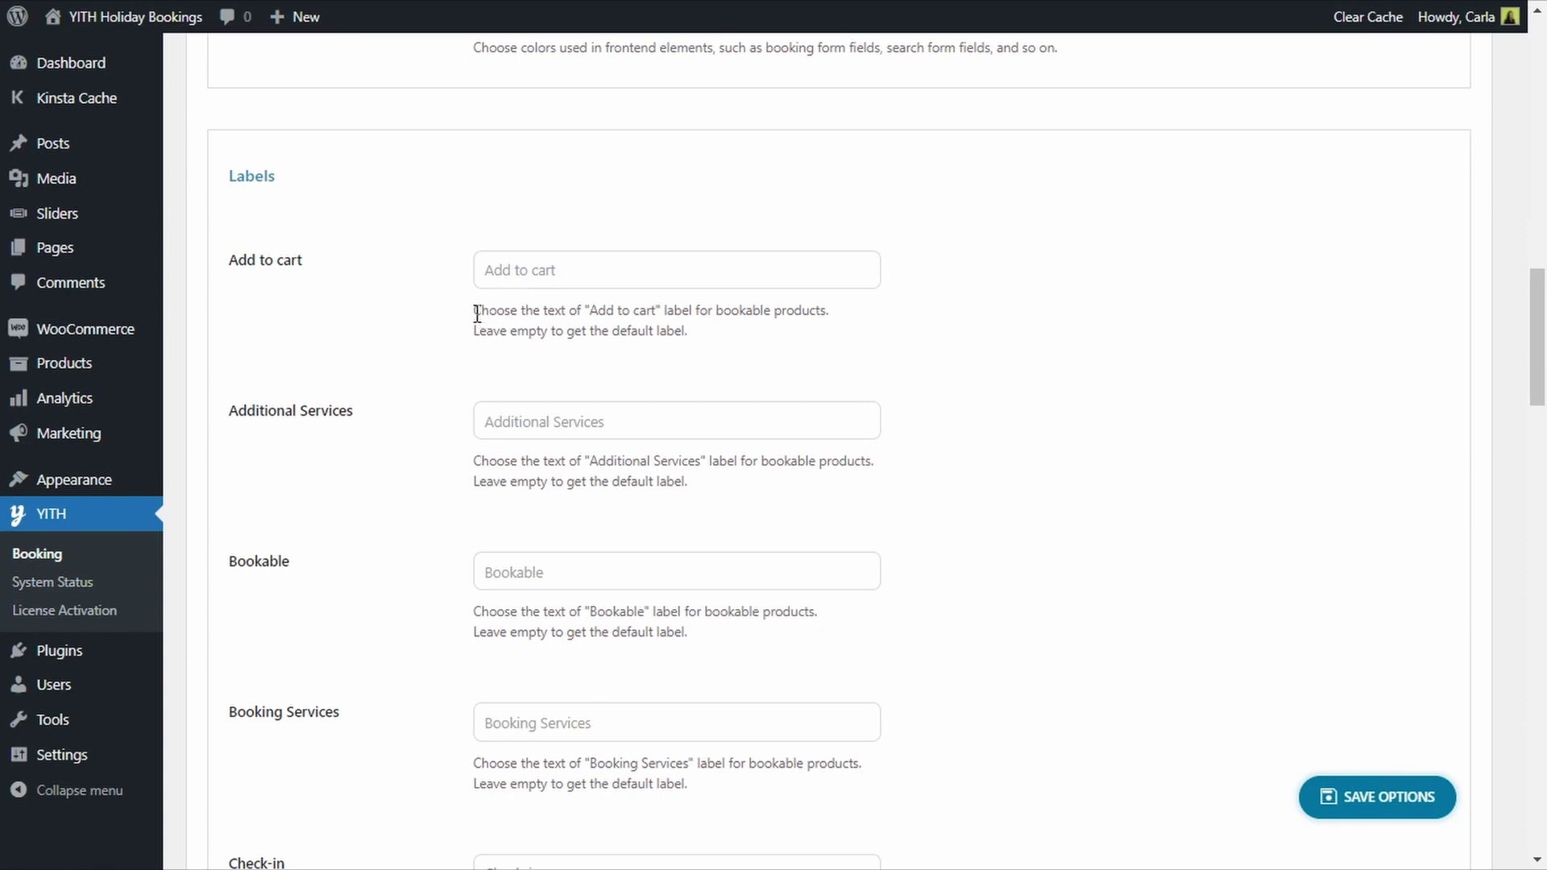
drag(472, 311, 826, 312)
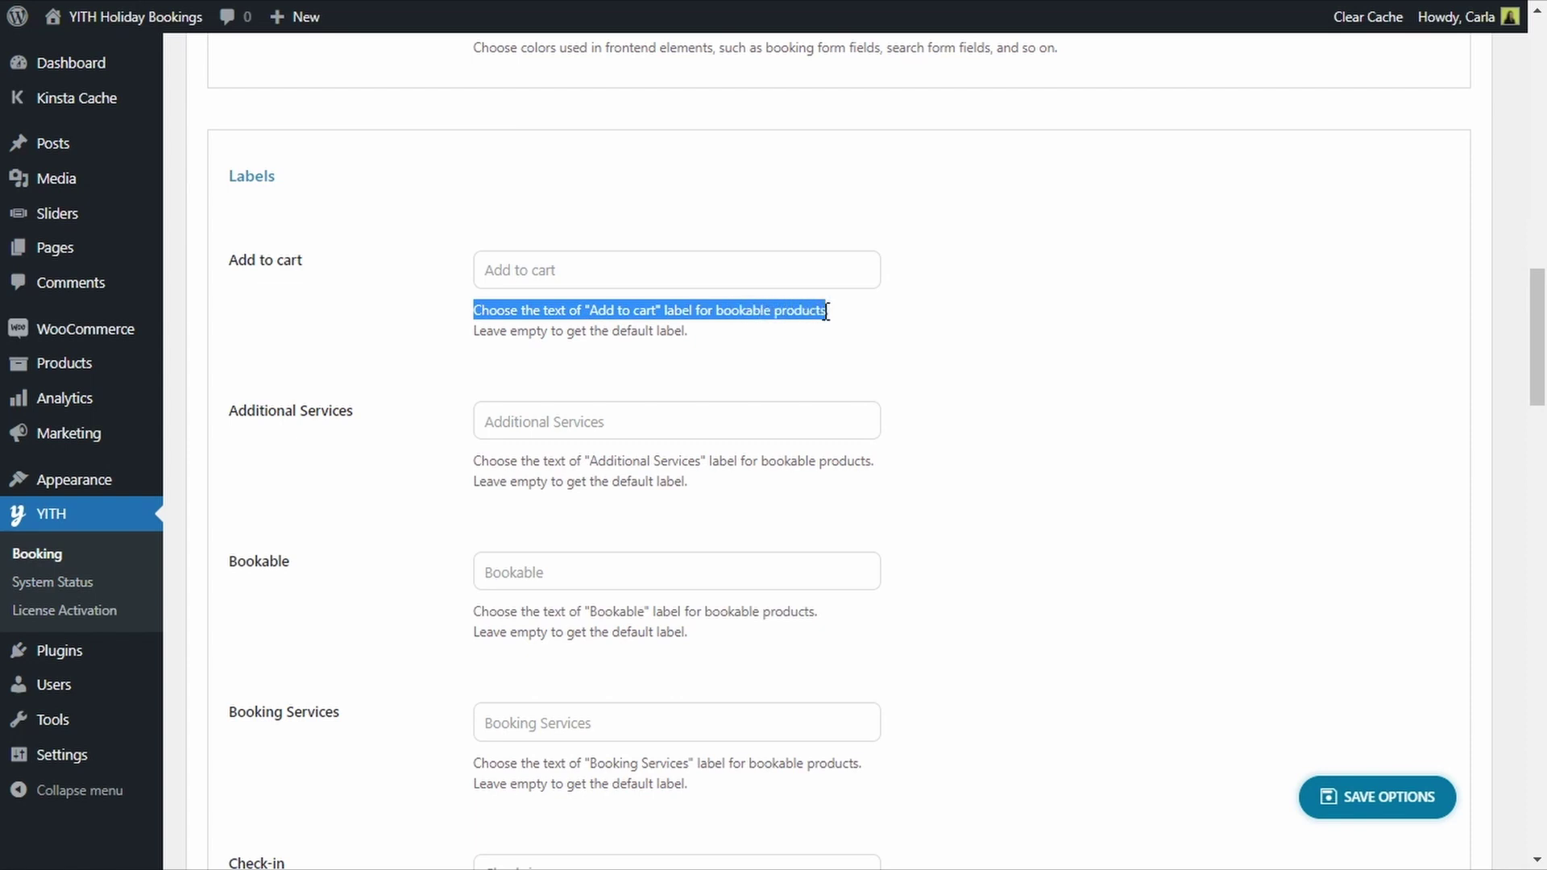
click(680, 269)
text(Book it now)
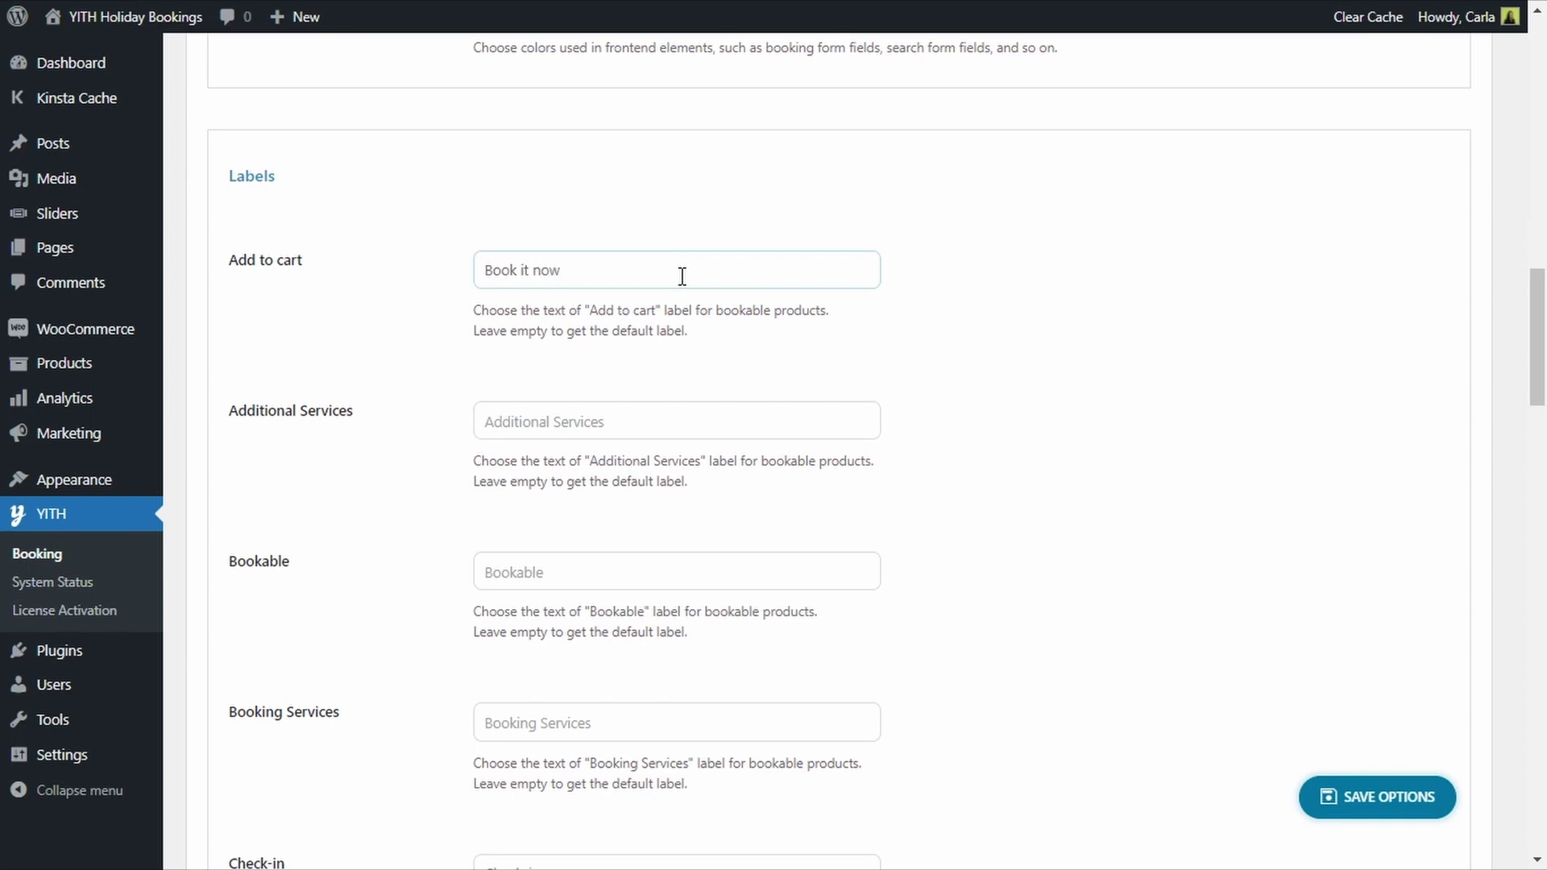
click(1370, 798)
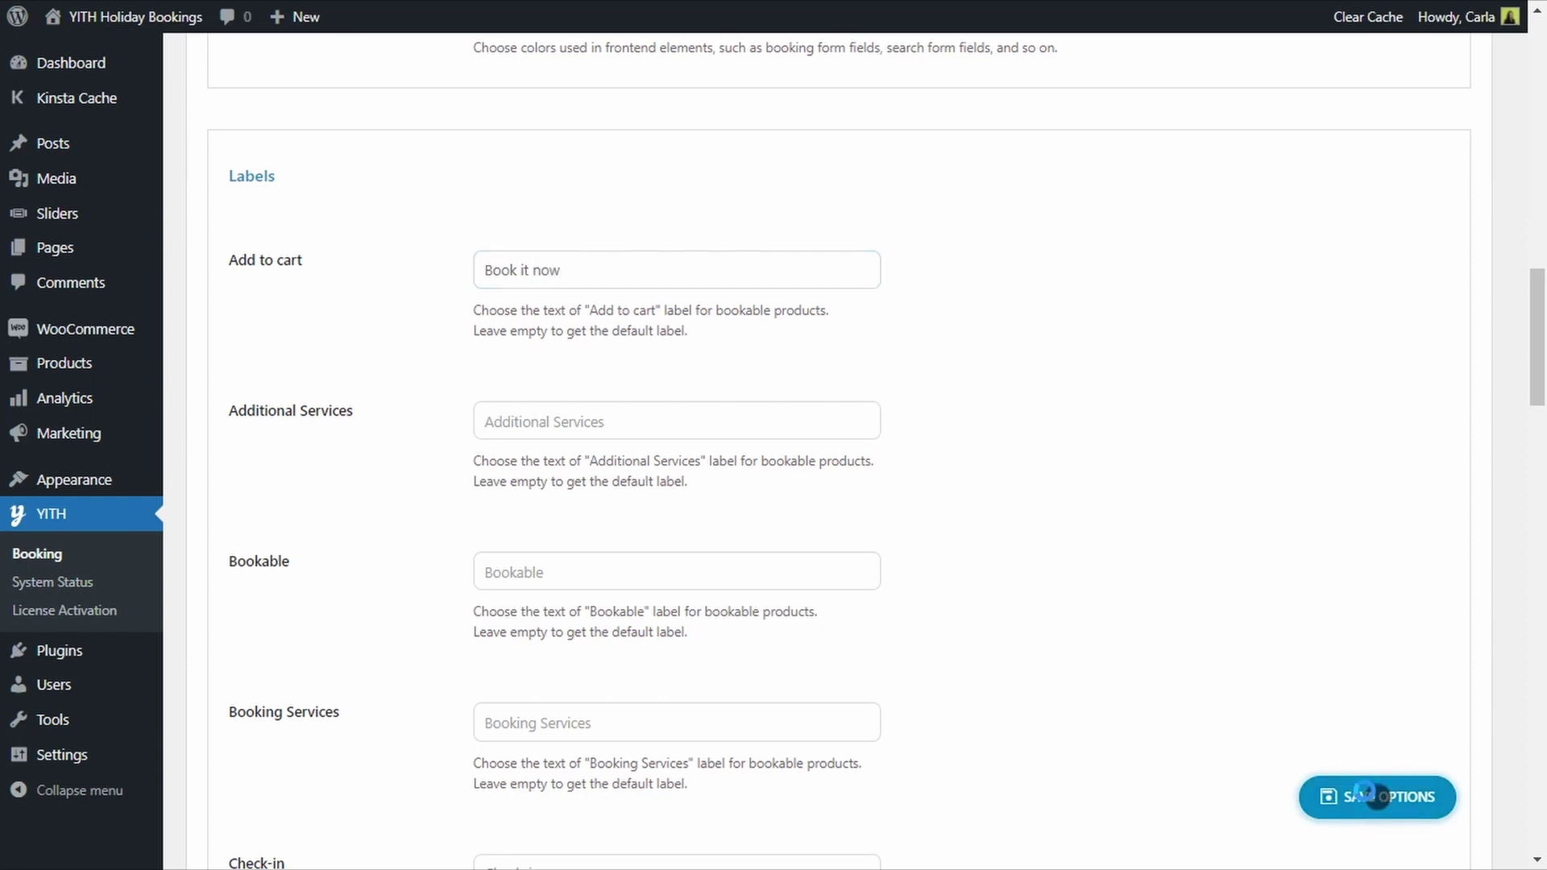
- Reload the House page, book it for 2 days and 2 people with Breakfast, and view the cart
key(ctrl+Tab)
key(F5)
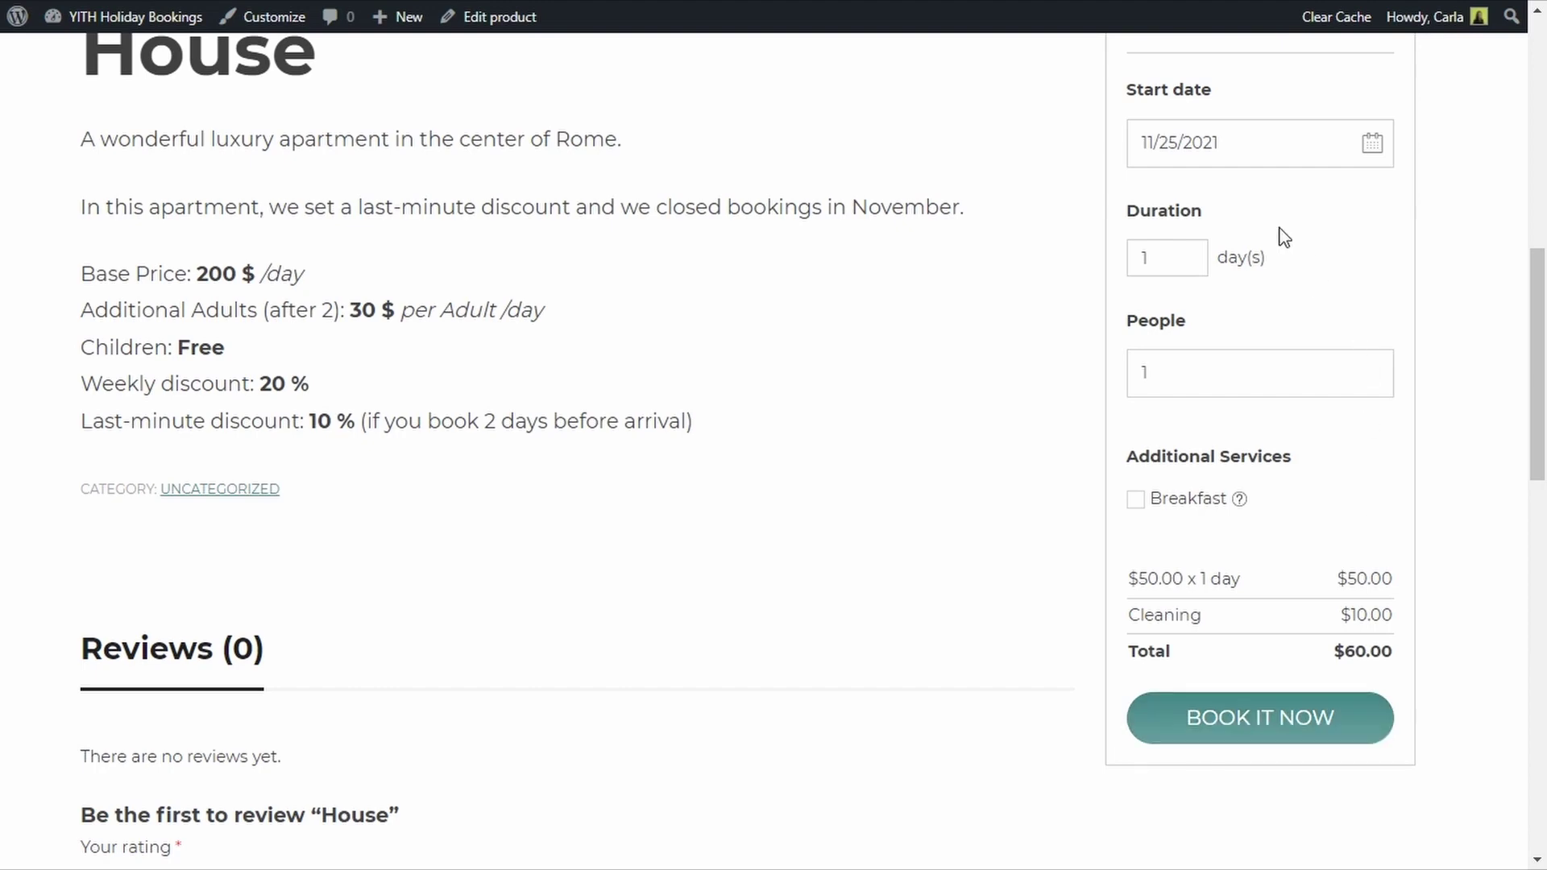
click(1184, 253)
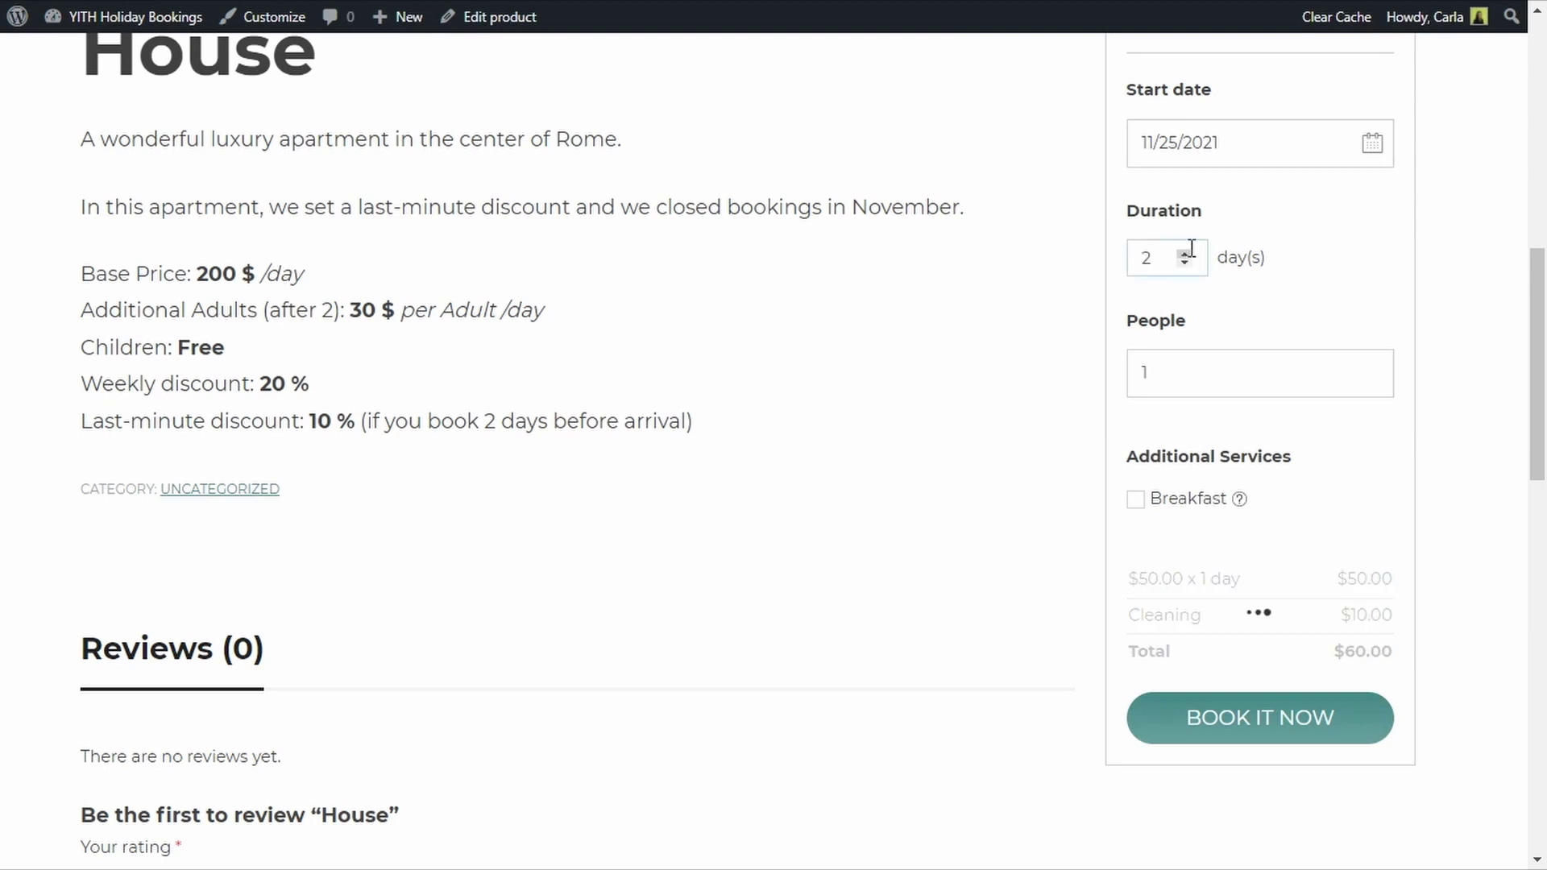
click(1369, 369)
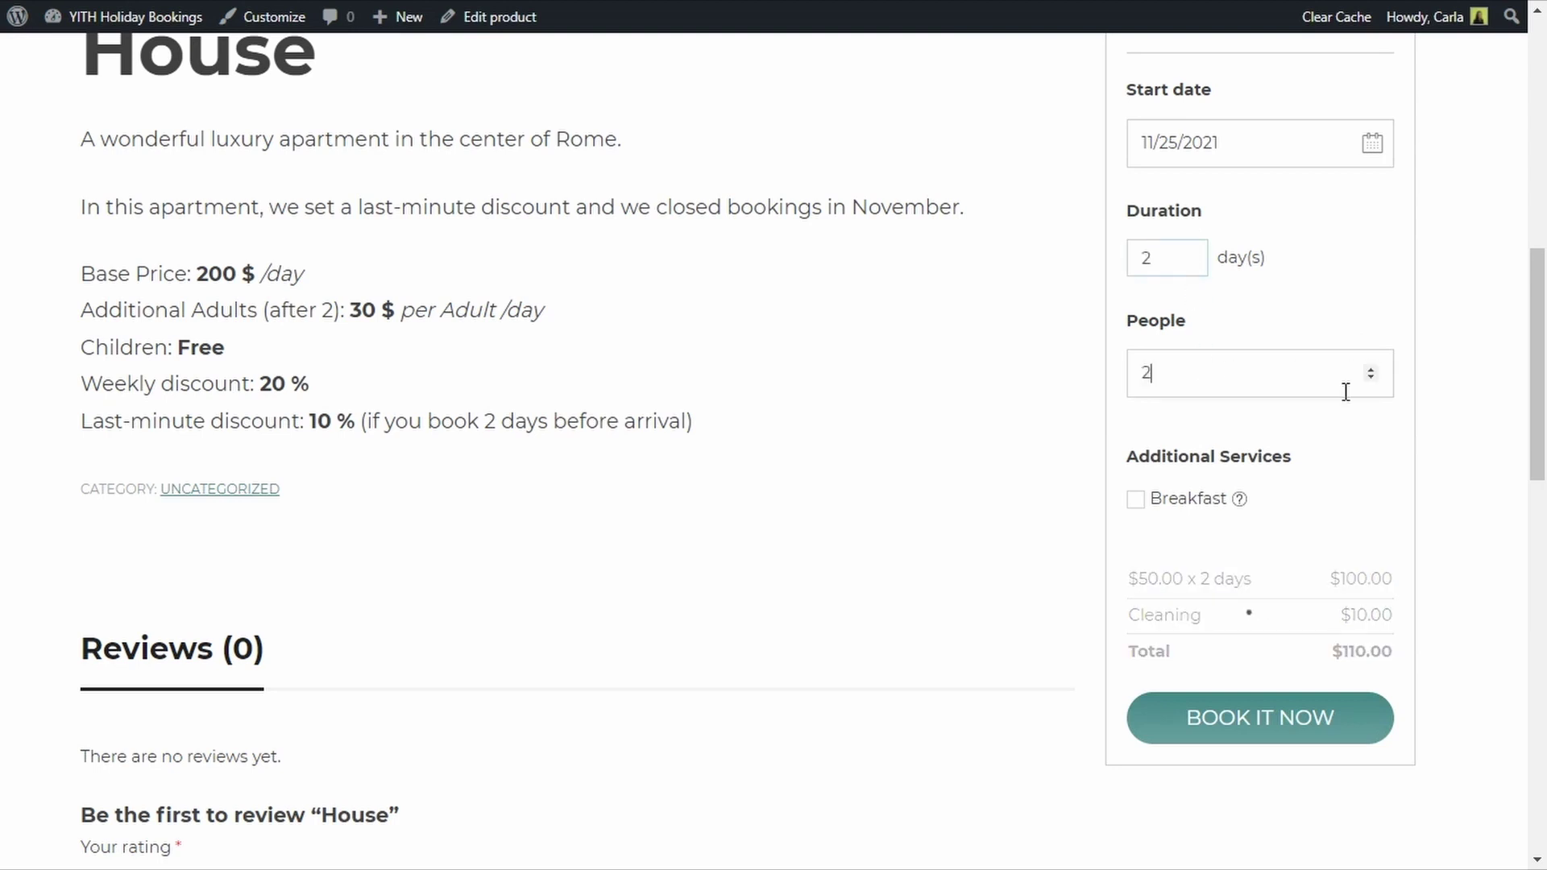
click(1140, 508)
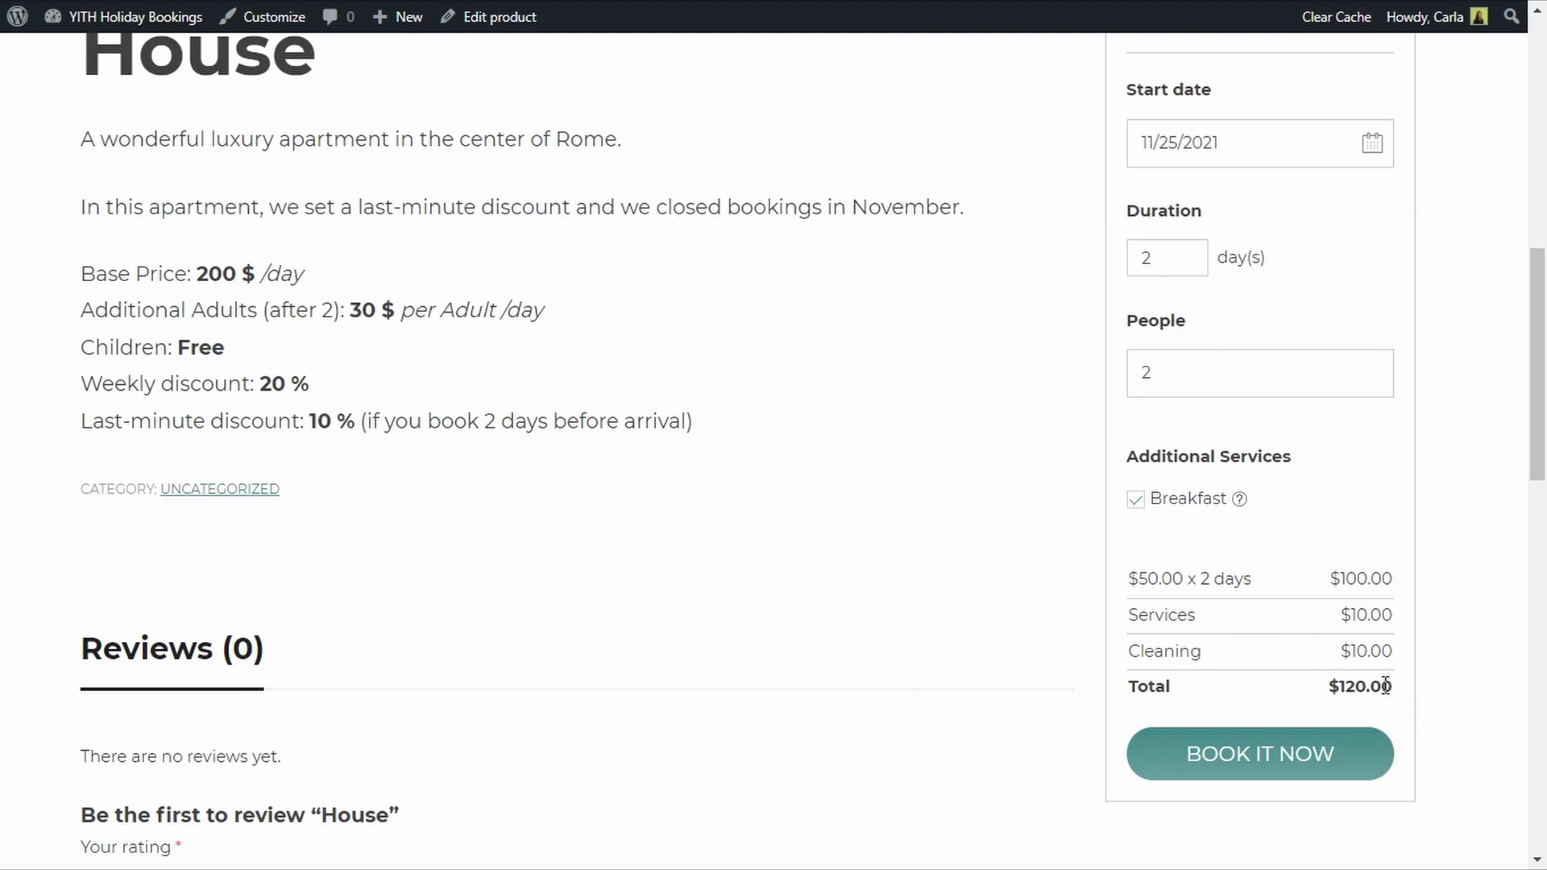
click(1260, 768)
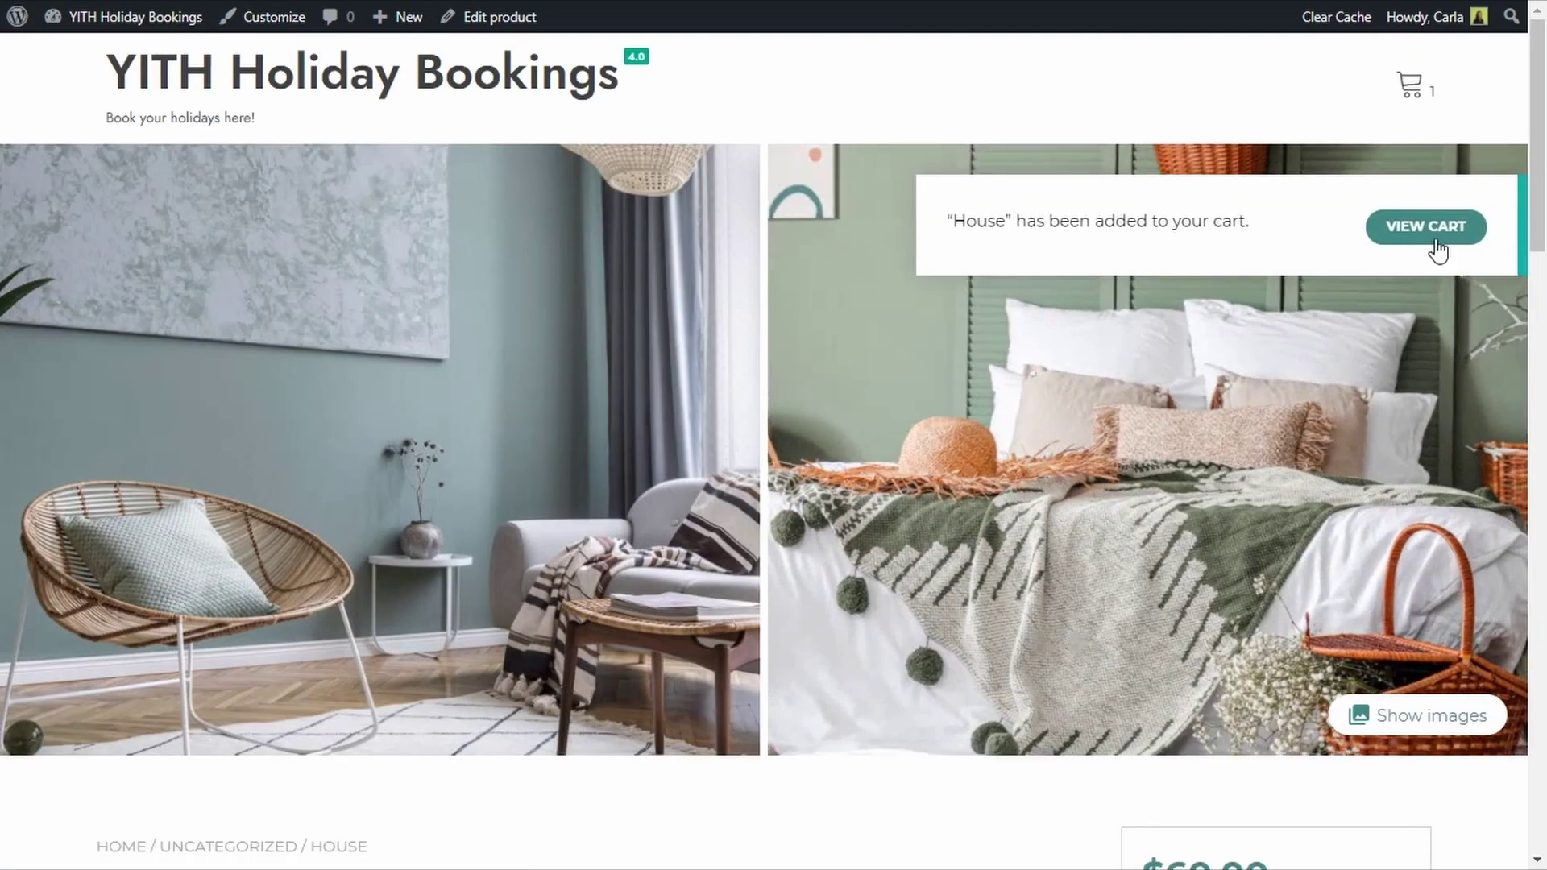
click(1426, 227)
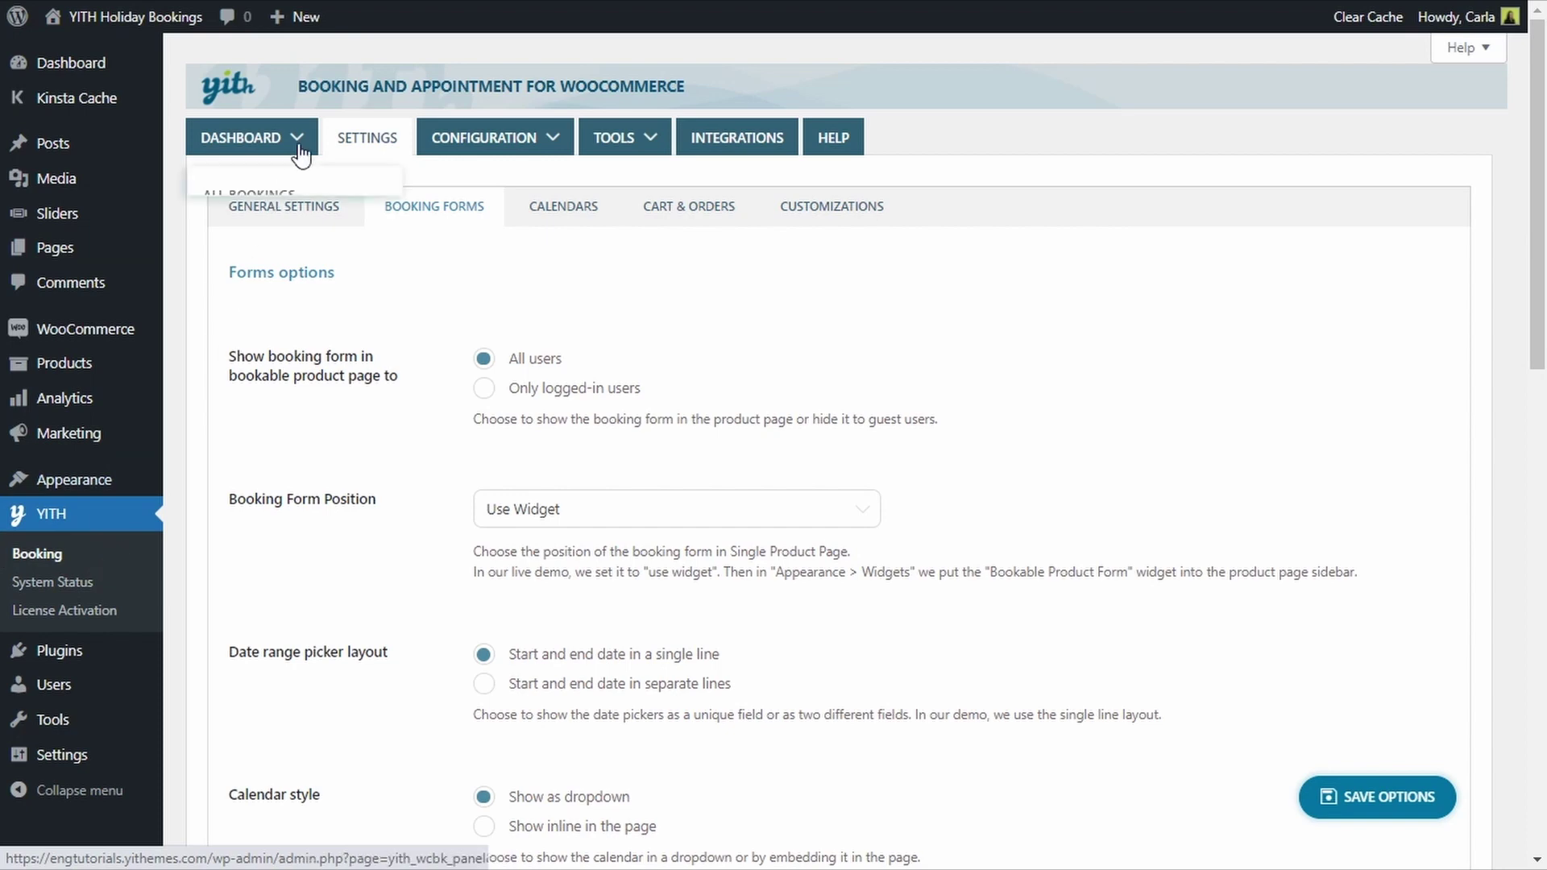
- In the booking customization settings, enable redirecting users to checkout and save the options
click(863, 215)
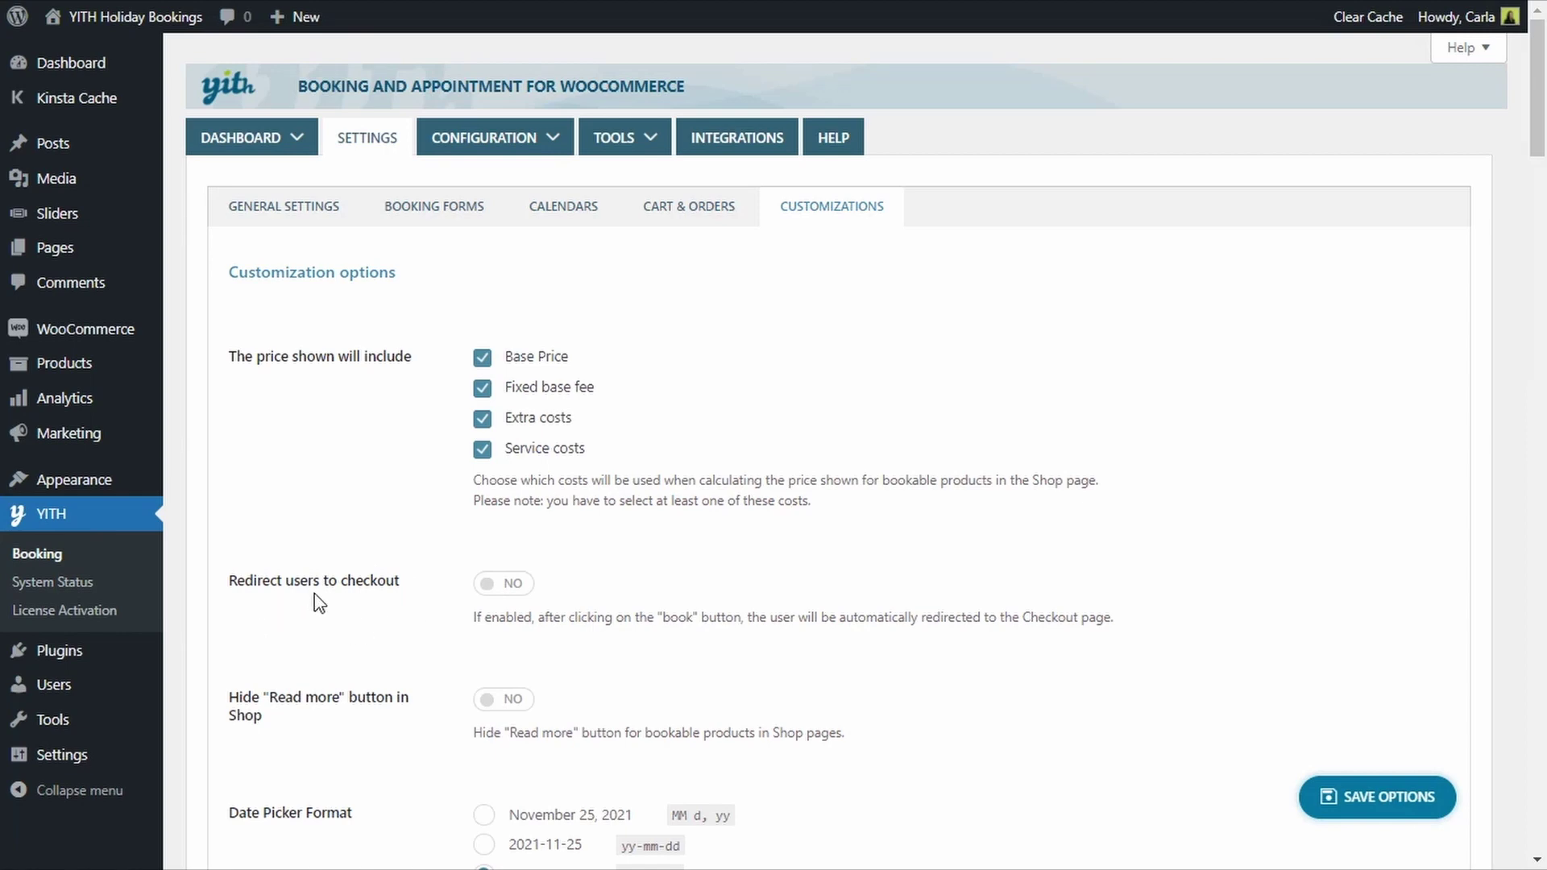
click(520, 584)
click(1376, 796)
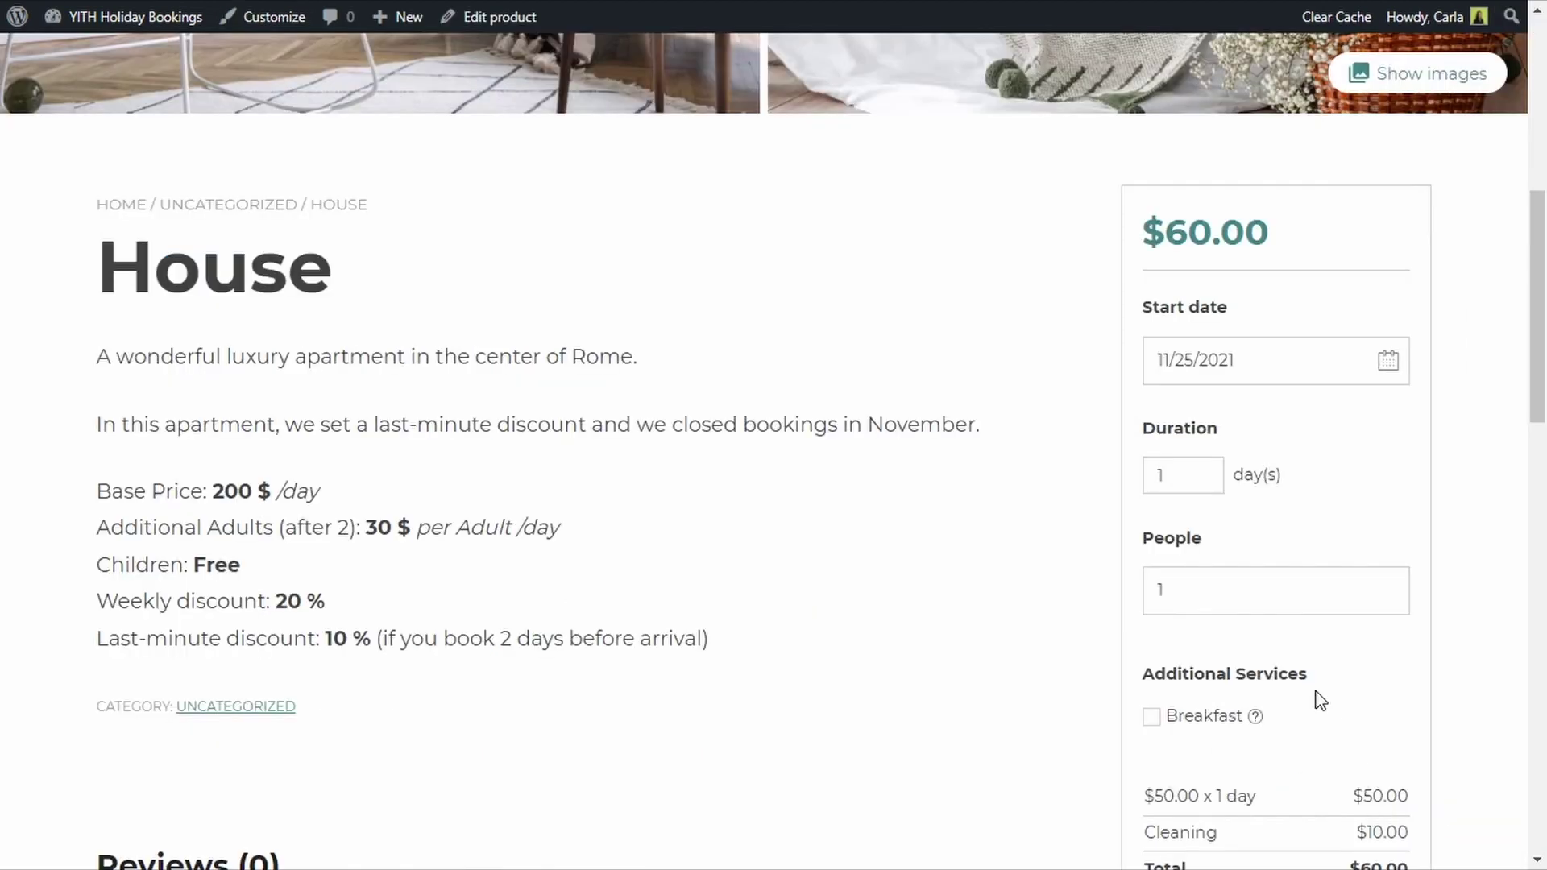
- On the House page, set the duration to 2 days and people to 2, include Breakfast, and submit the booking
scroll(1312, 691, down, 2)
click(1177, 325)
click(1201, 320)
key(Tab)
key(Up)
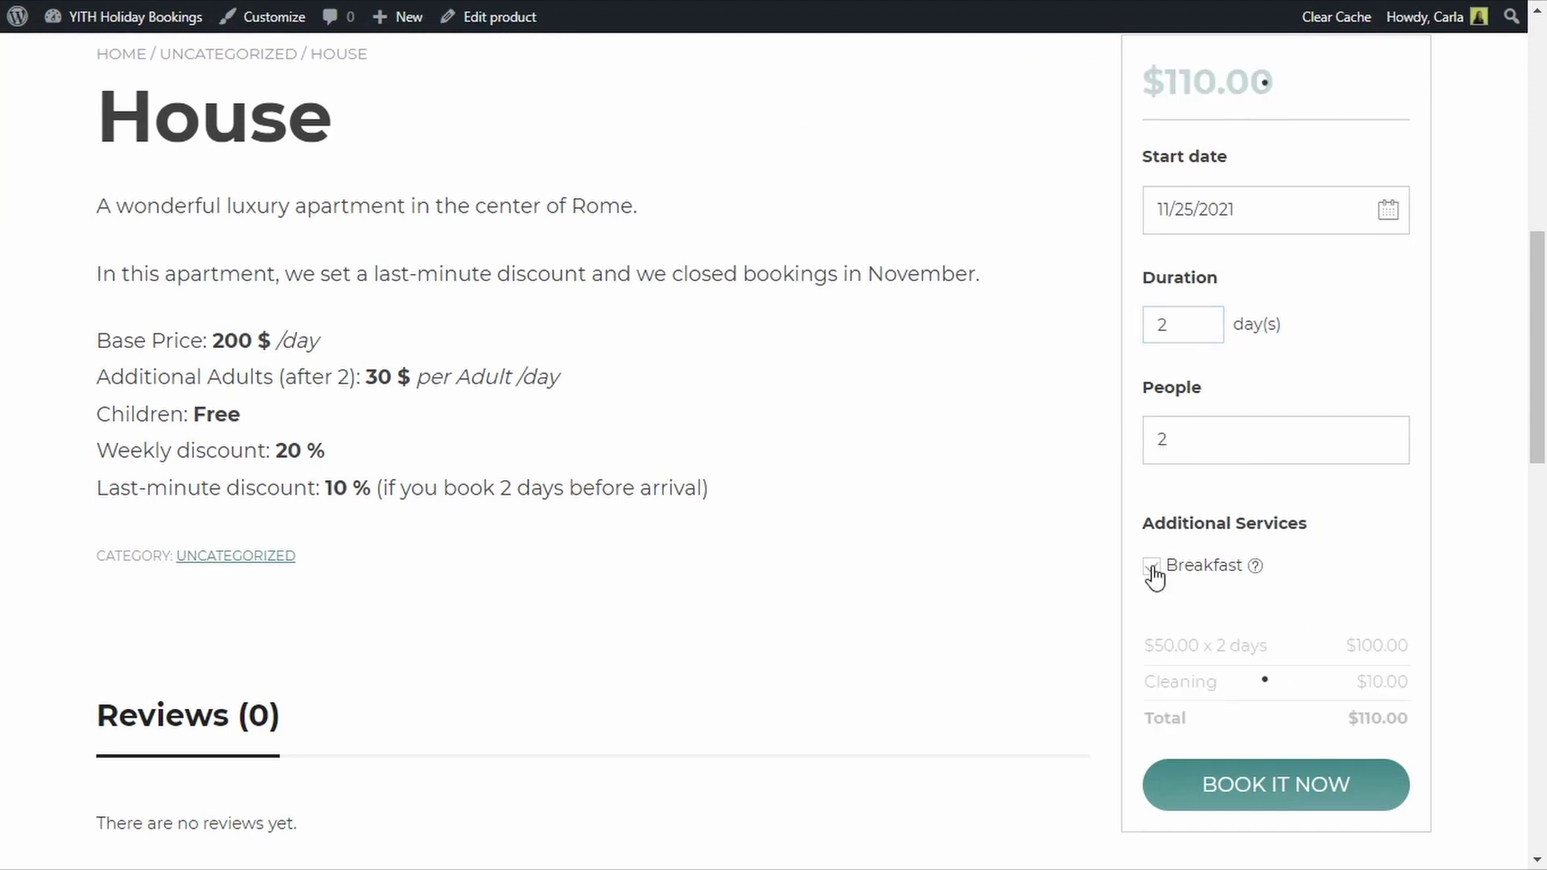
click(1153, 567)
scroll(1335, 575, down, 1)
click(1284, 707)
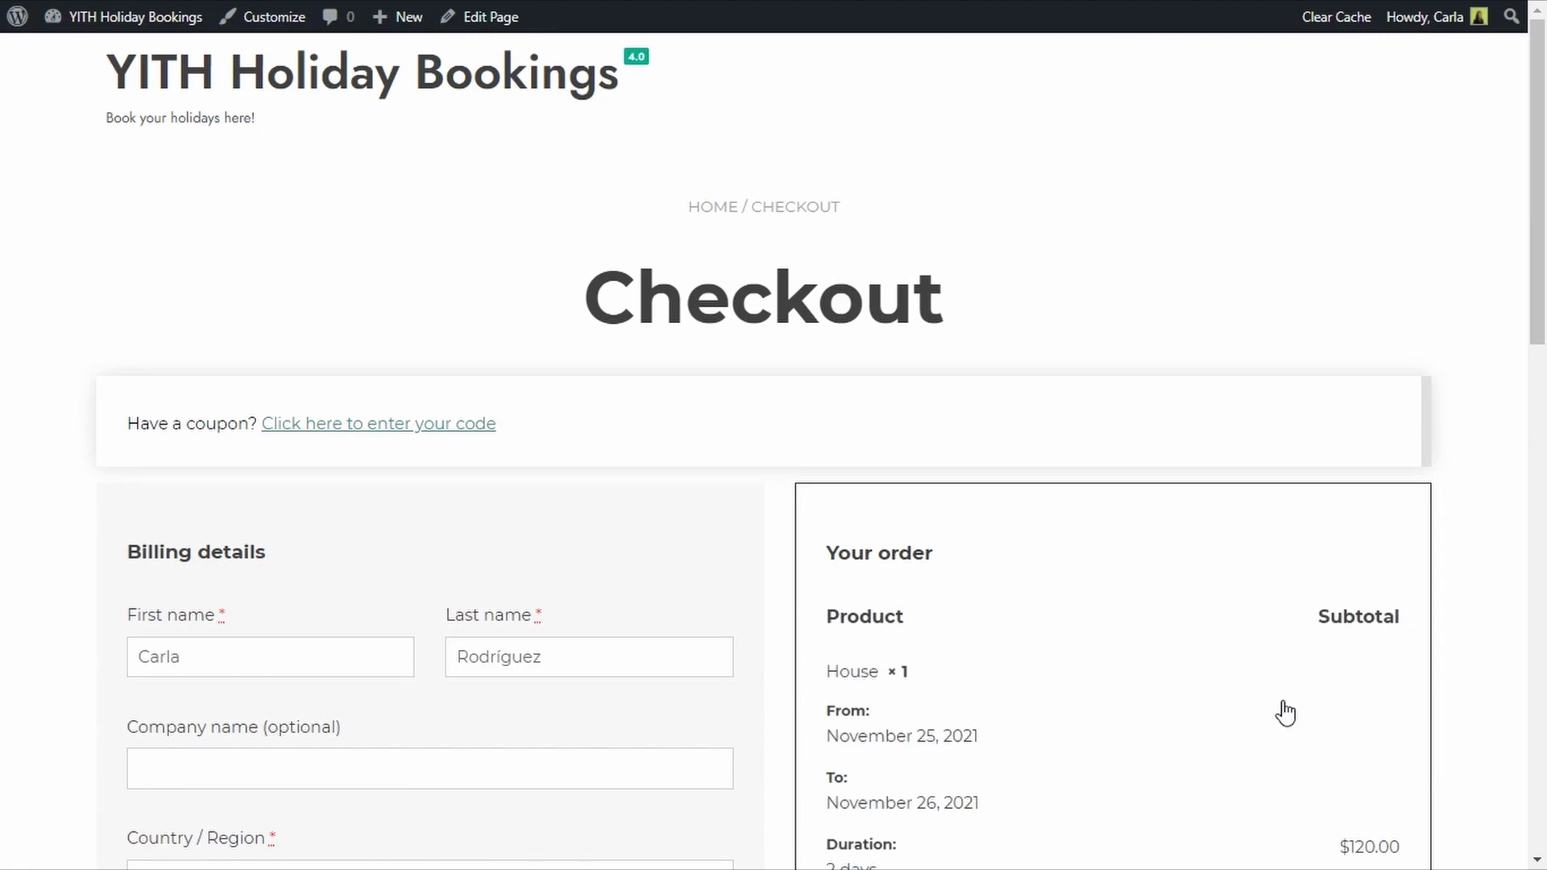
- Review the House booking at checkout and place the order with direct bank transfer
scroll(1285, 712, down, 5)
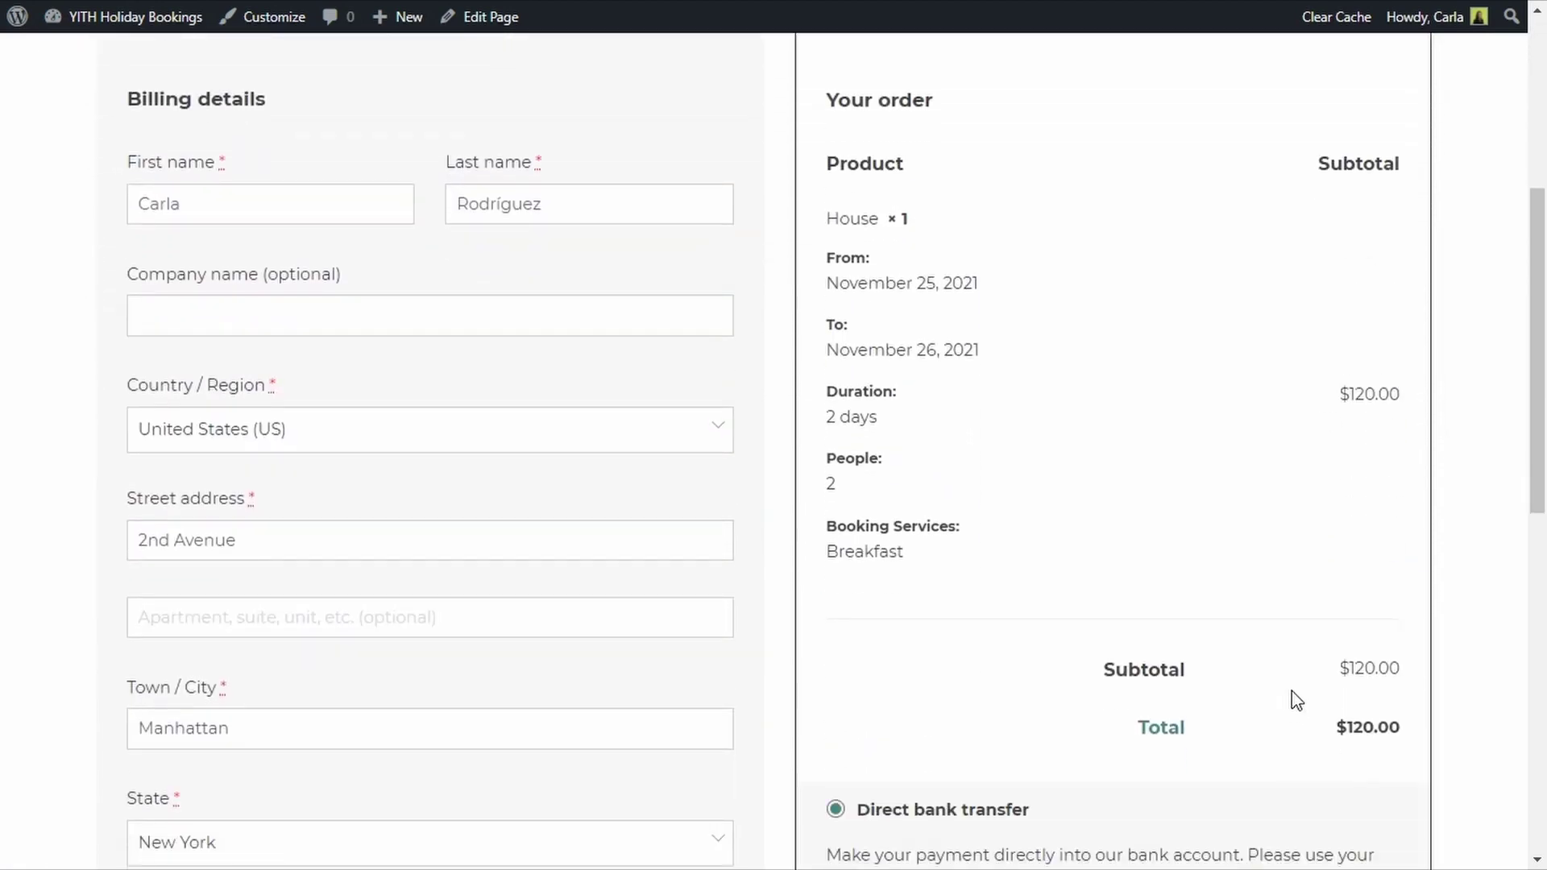
scroll(925, 738, up, 1)
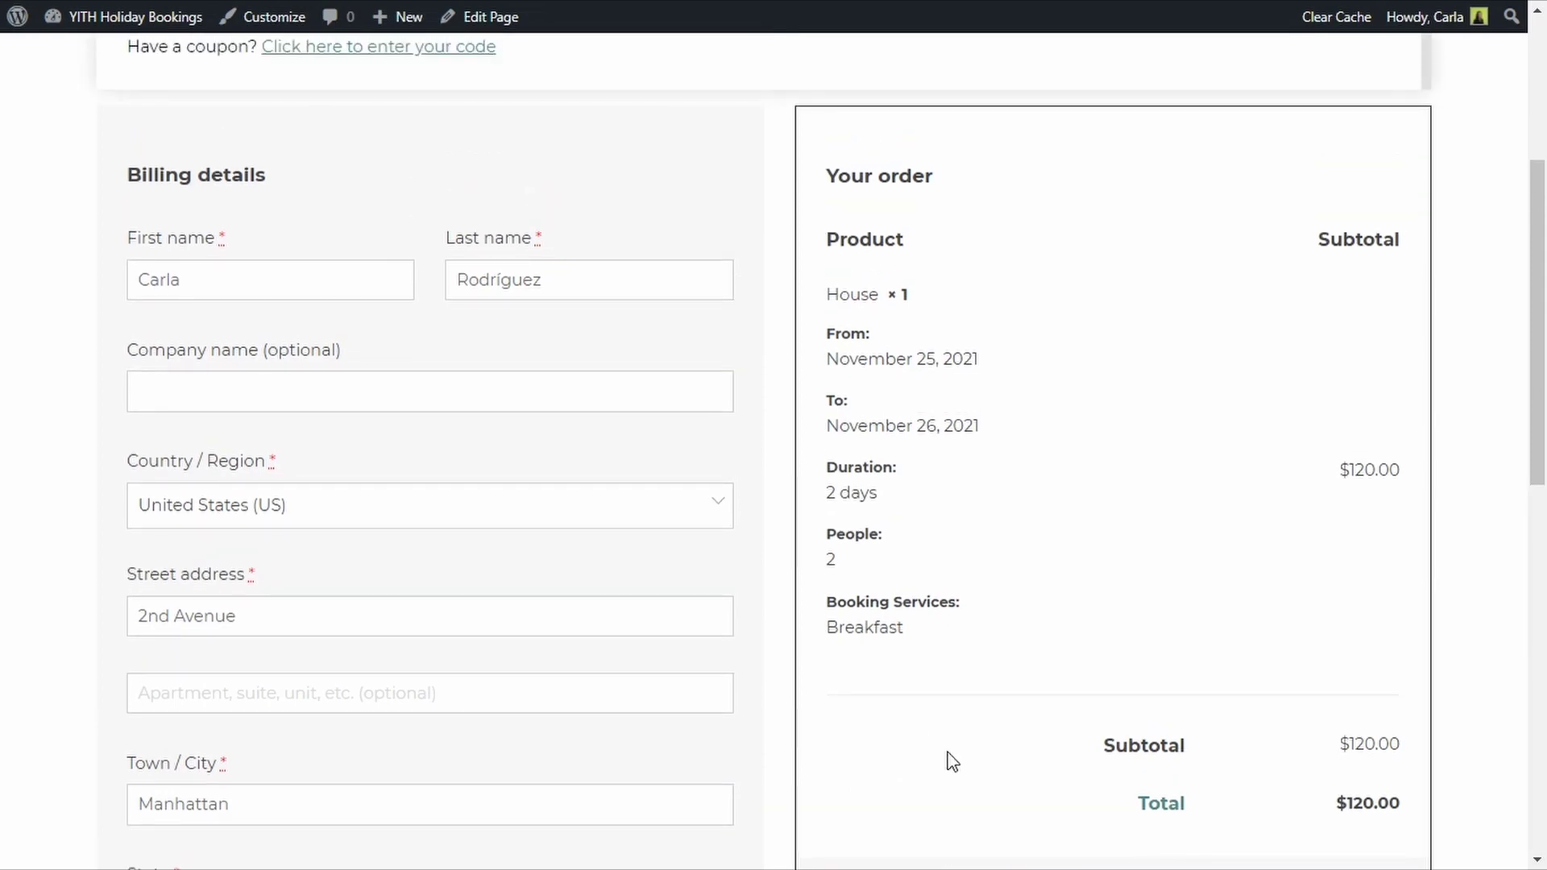
scroll(645, 572, down, 10)
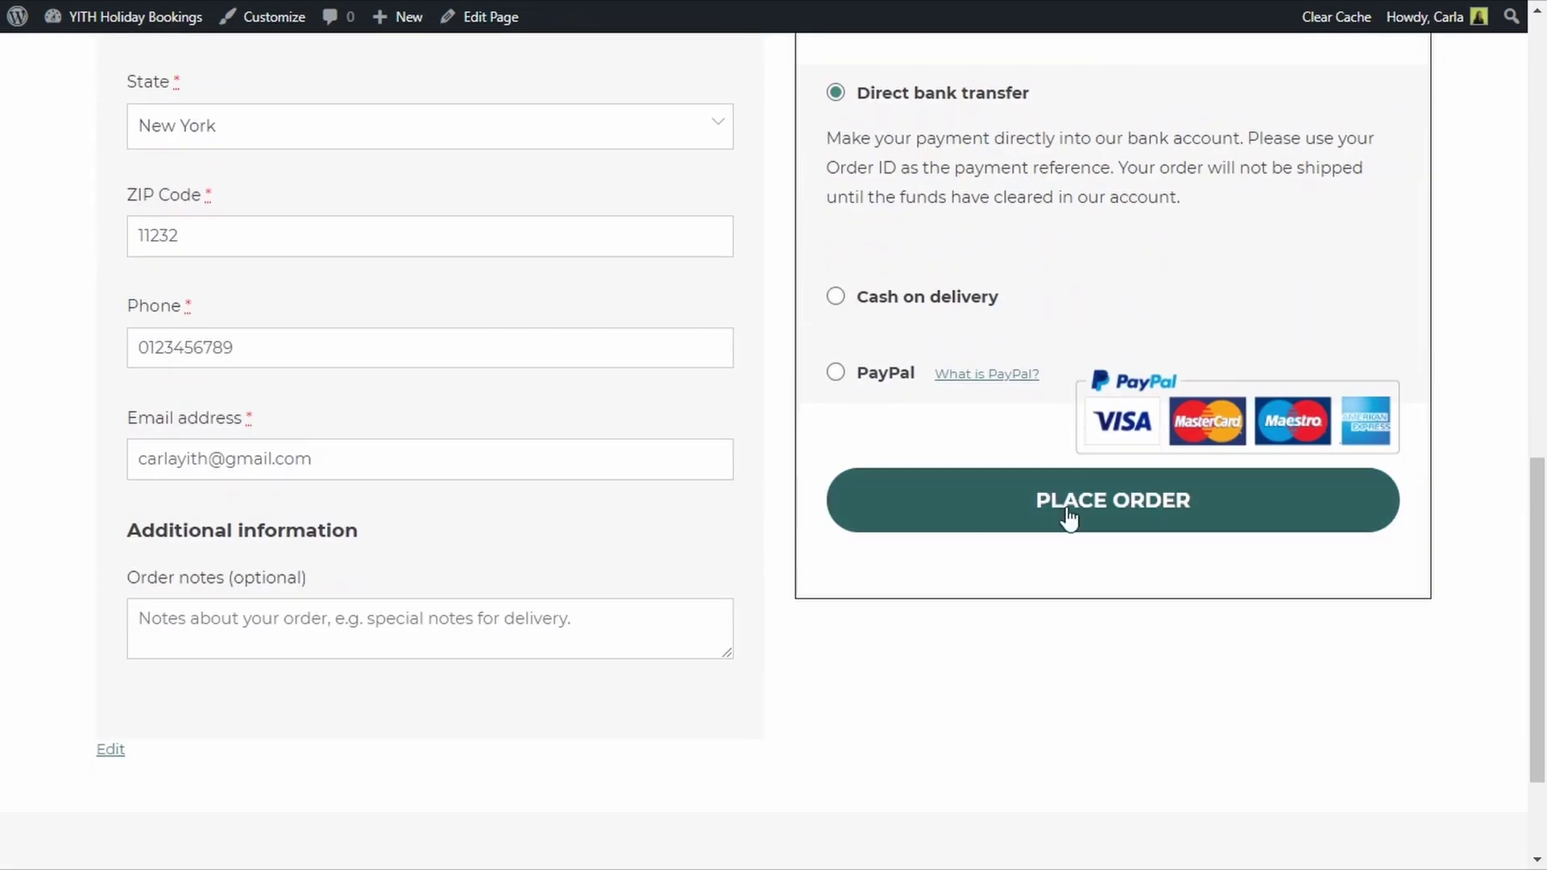
click(1094, 514)
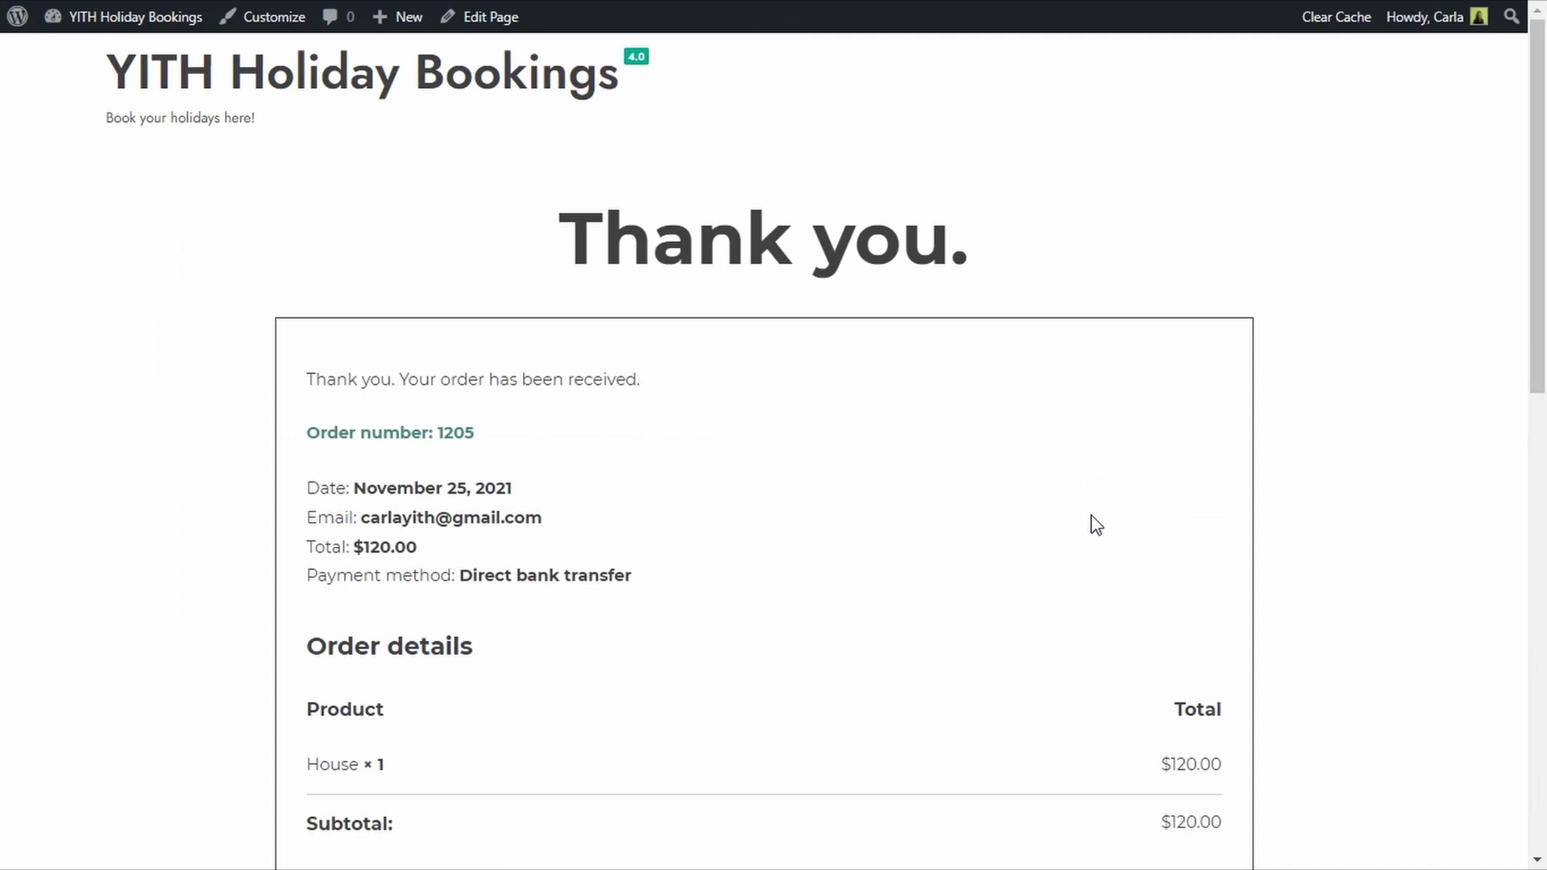
- Review the order confirmation page, and switch to Gmail to examine the New Booking email's details and status
scroll(1019, 355, down, 2)
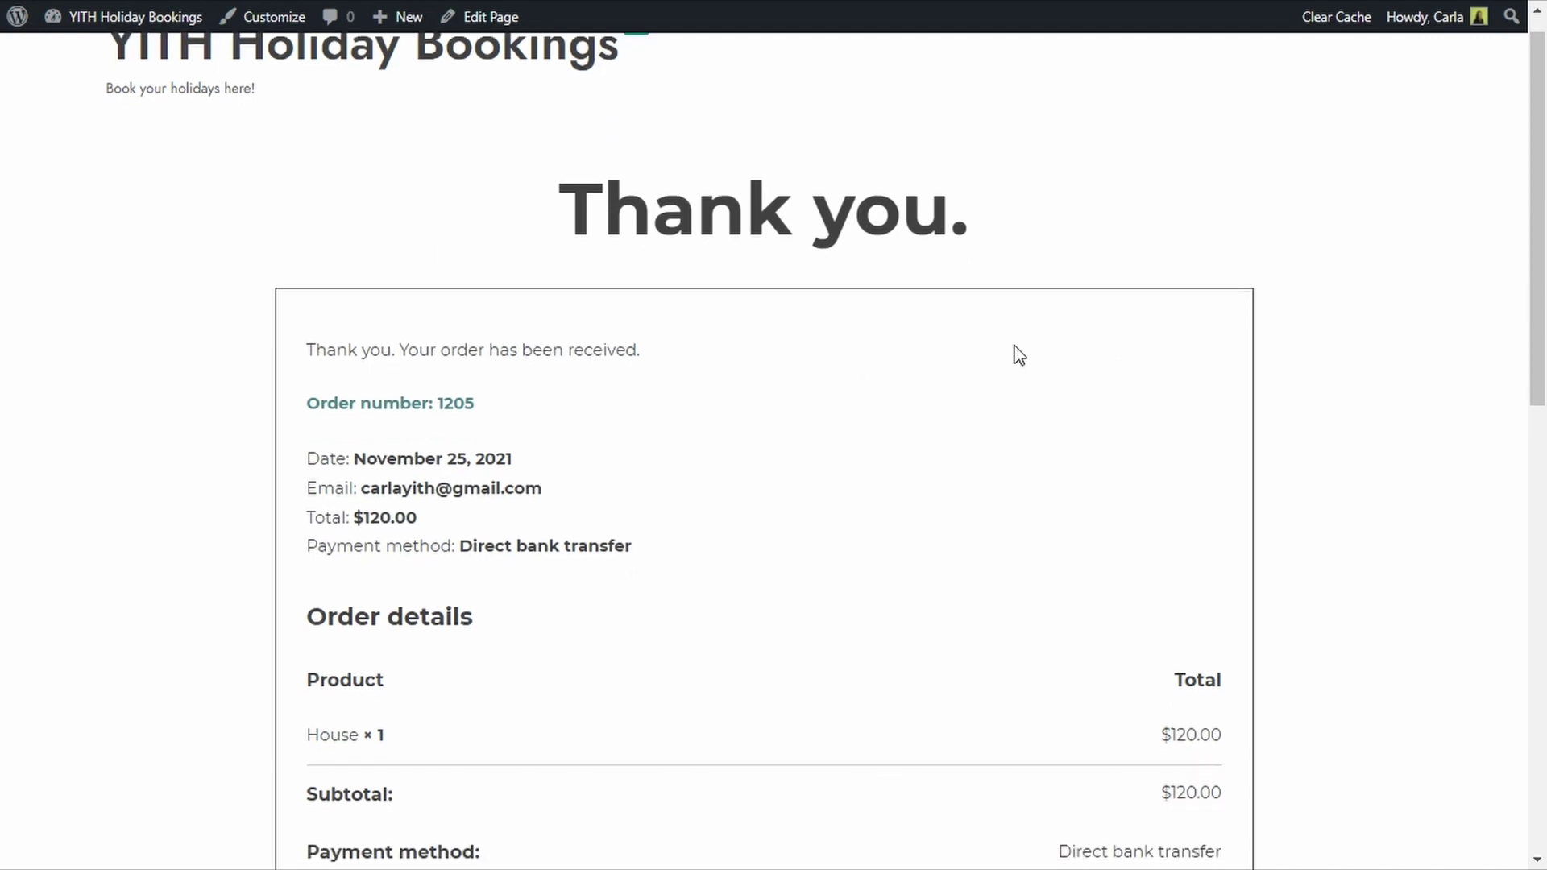
scroll(634, 656, down, 2)
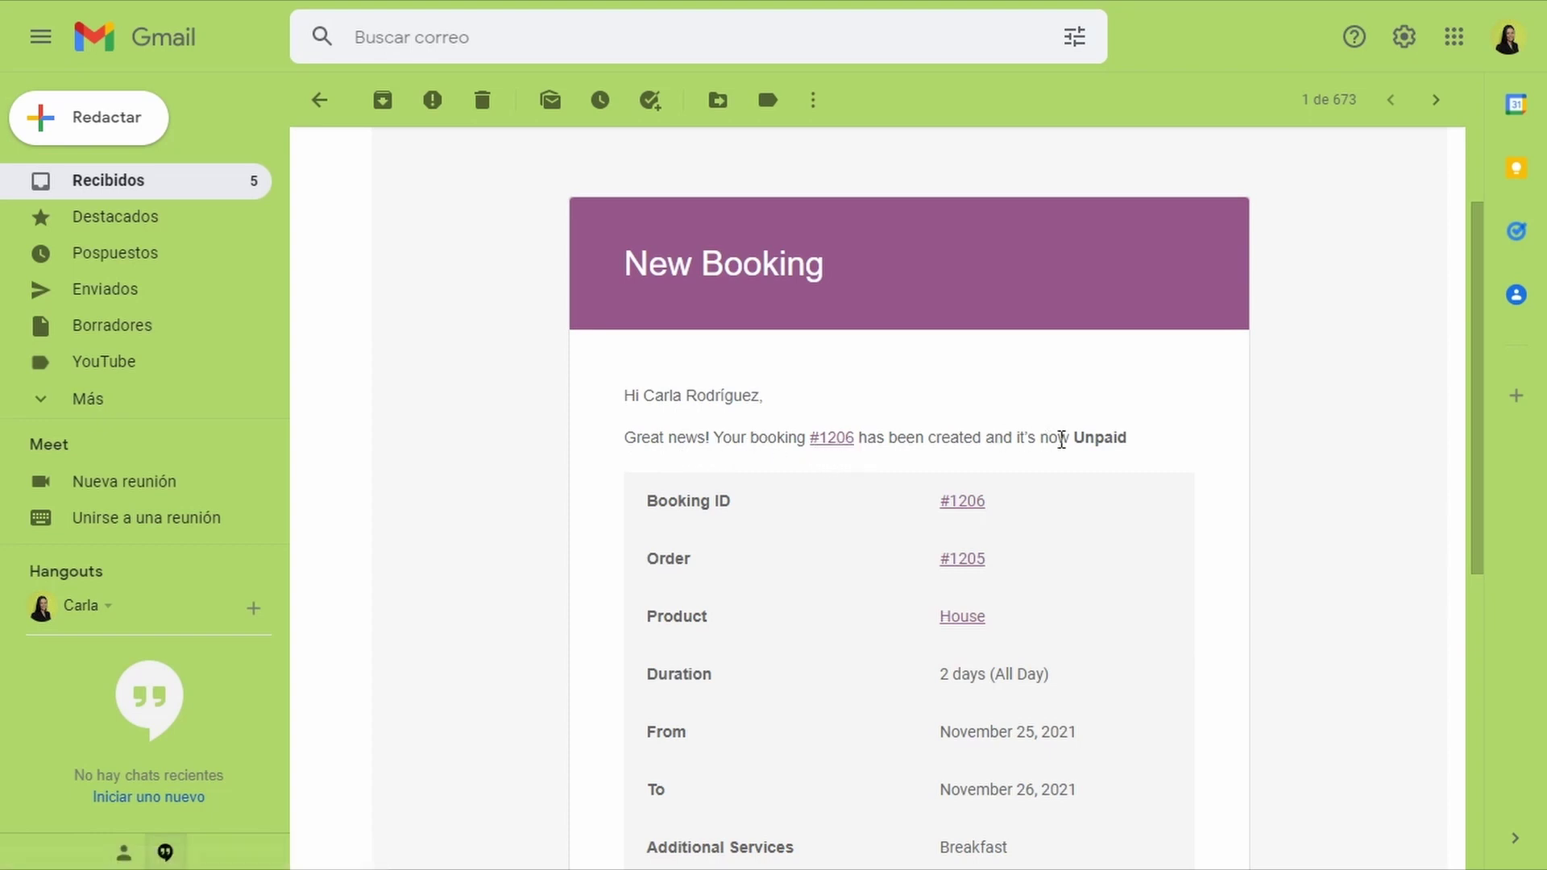
scroll(1122, 437, down, 1)
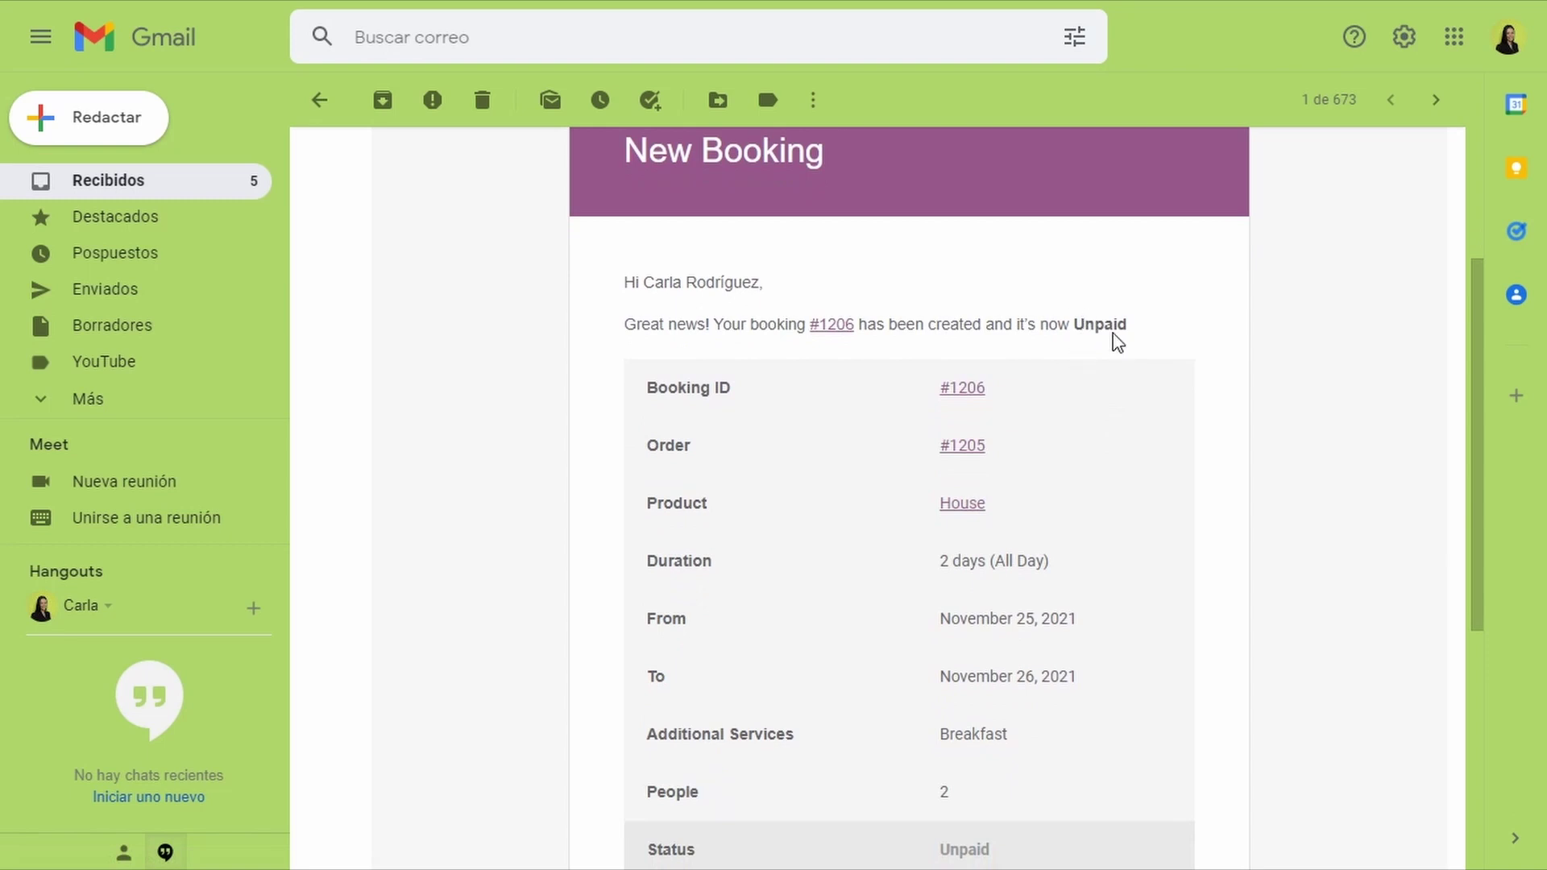
scroll(1108, 361, down, 1)
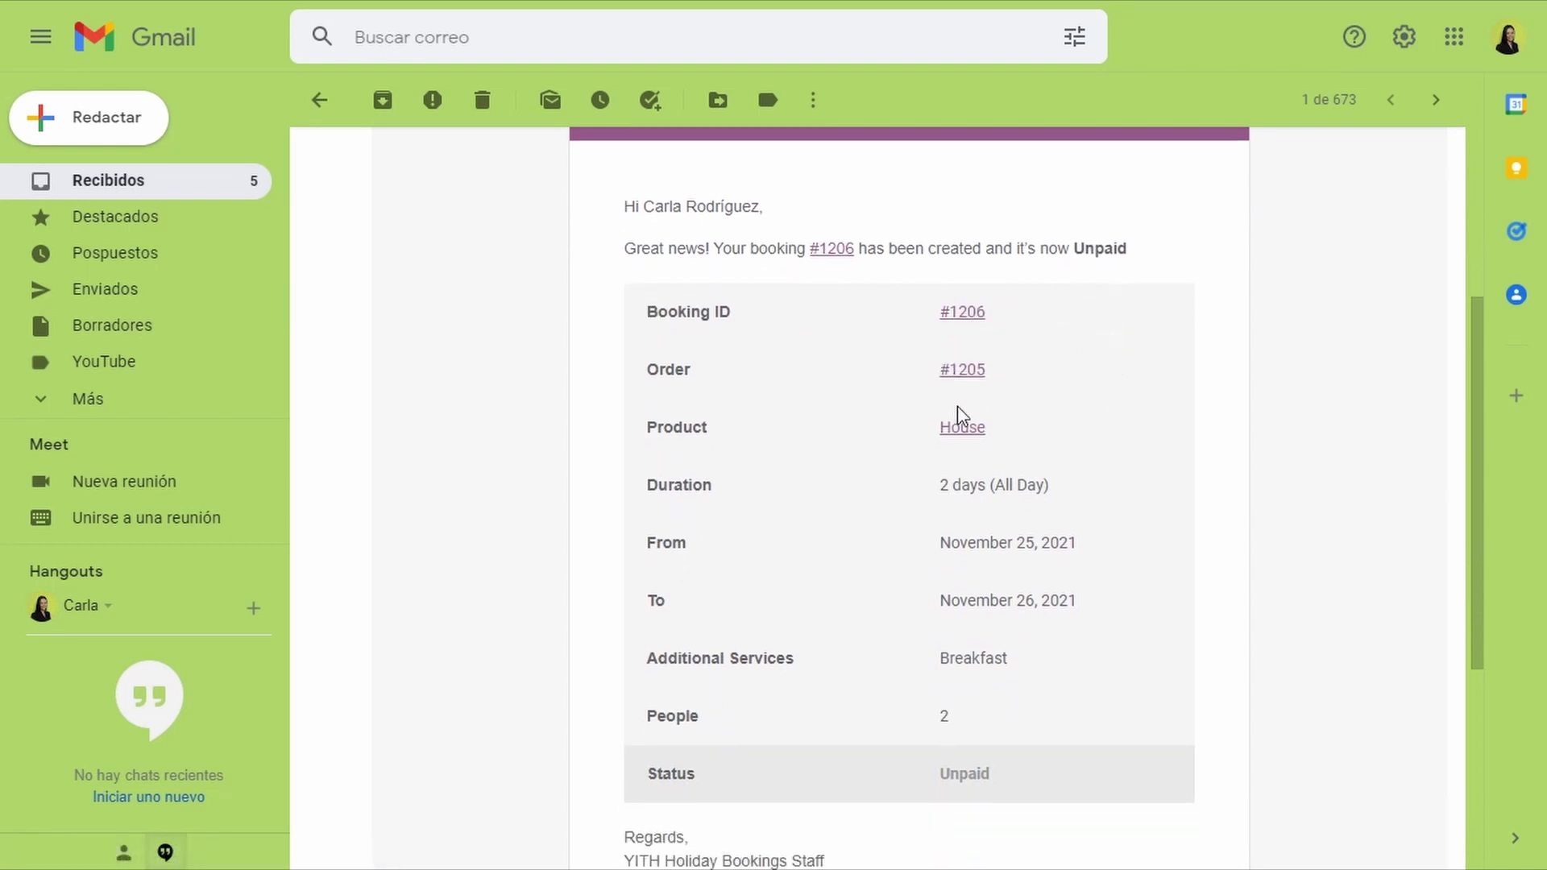
- Review the rest of the New Booking email, and switch to WordPress to view all bookings in the YITH Booking dashboard
scroll(1007, 443, down, 1)
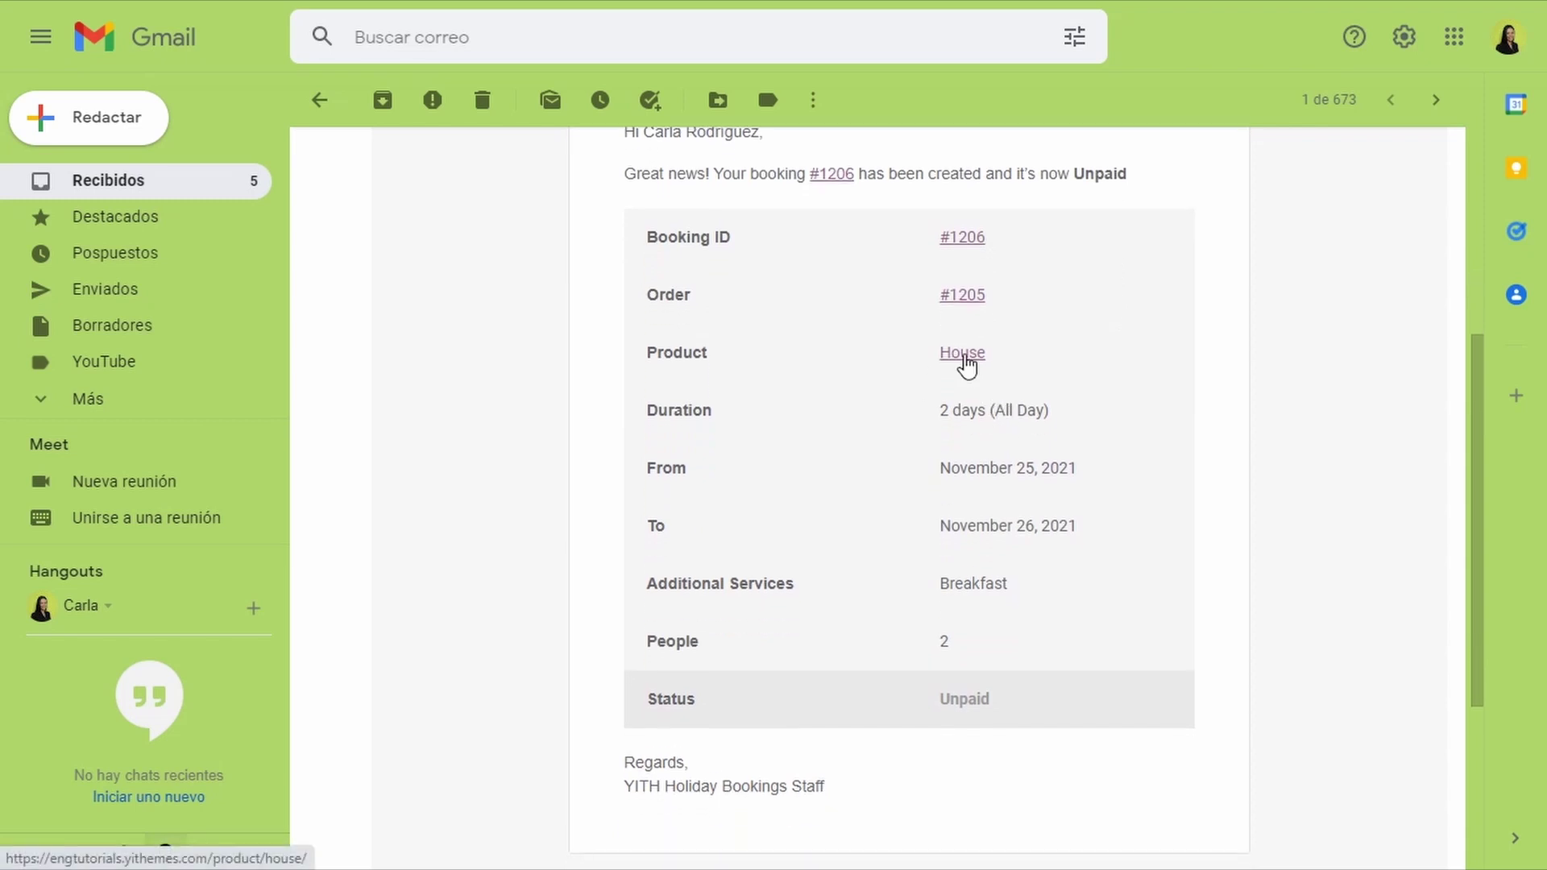
scroll(966, 366, down, 1)
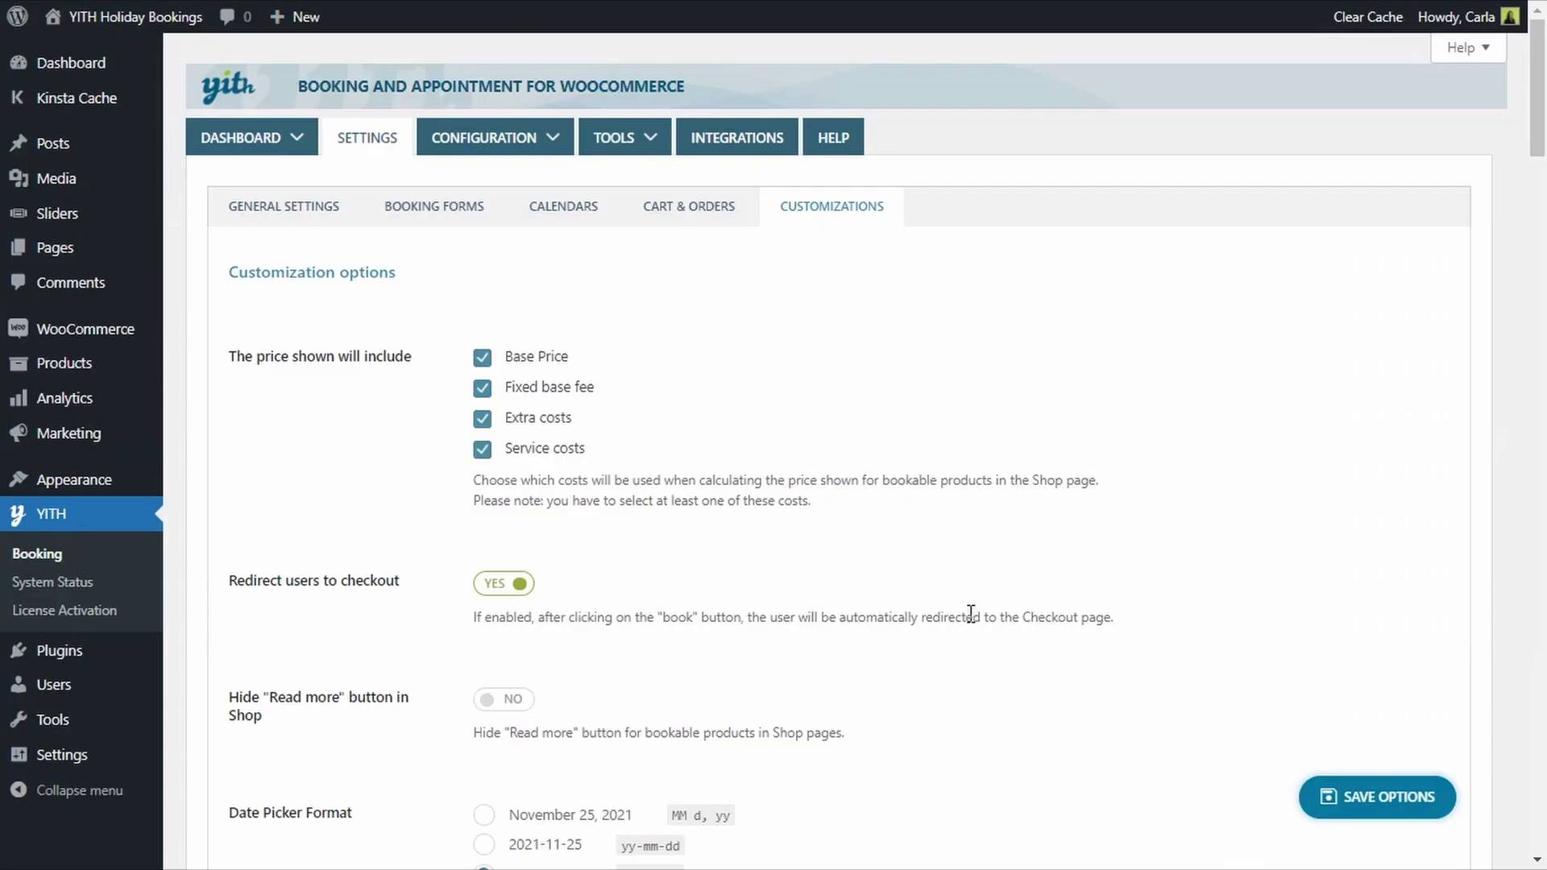
mouse_move(304, 141)
click(286, 198)
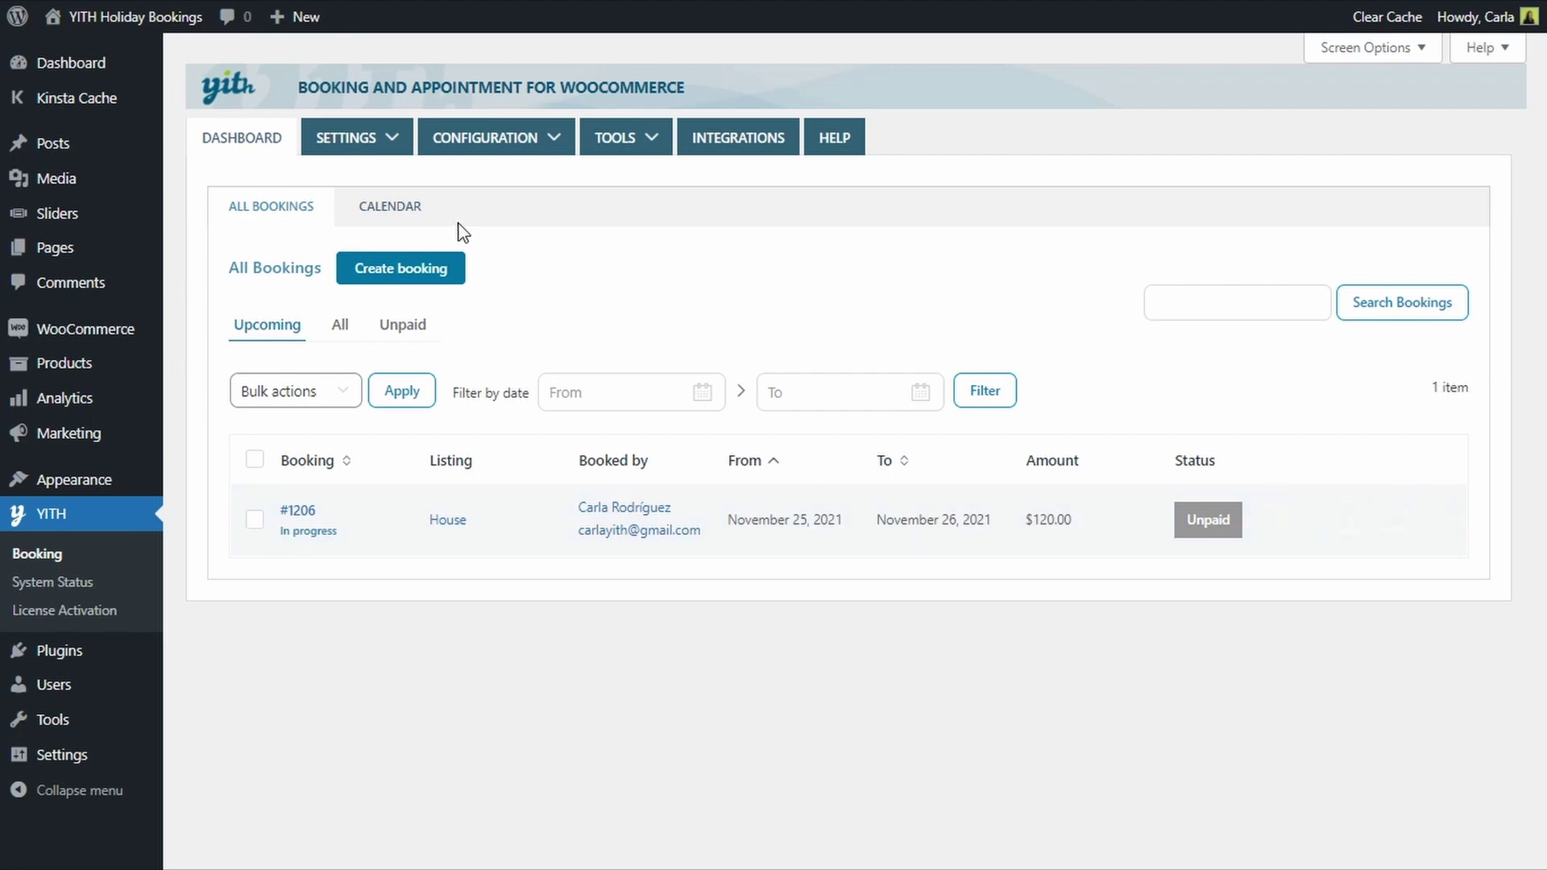
- Open the bookings calendar and examine the days covered by the House booking in November 2021
click(390, 208)
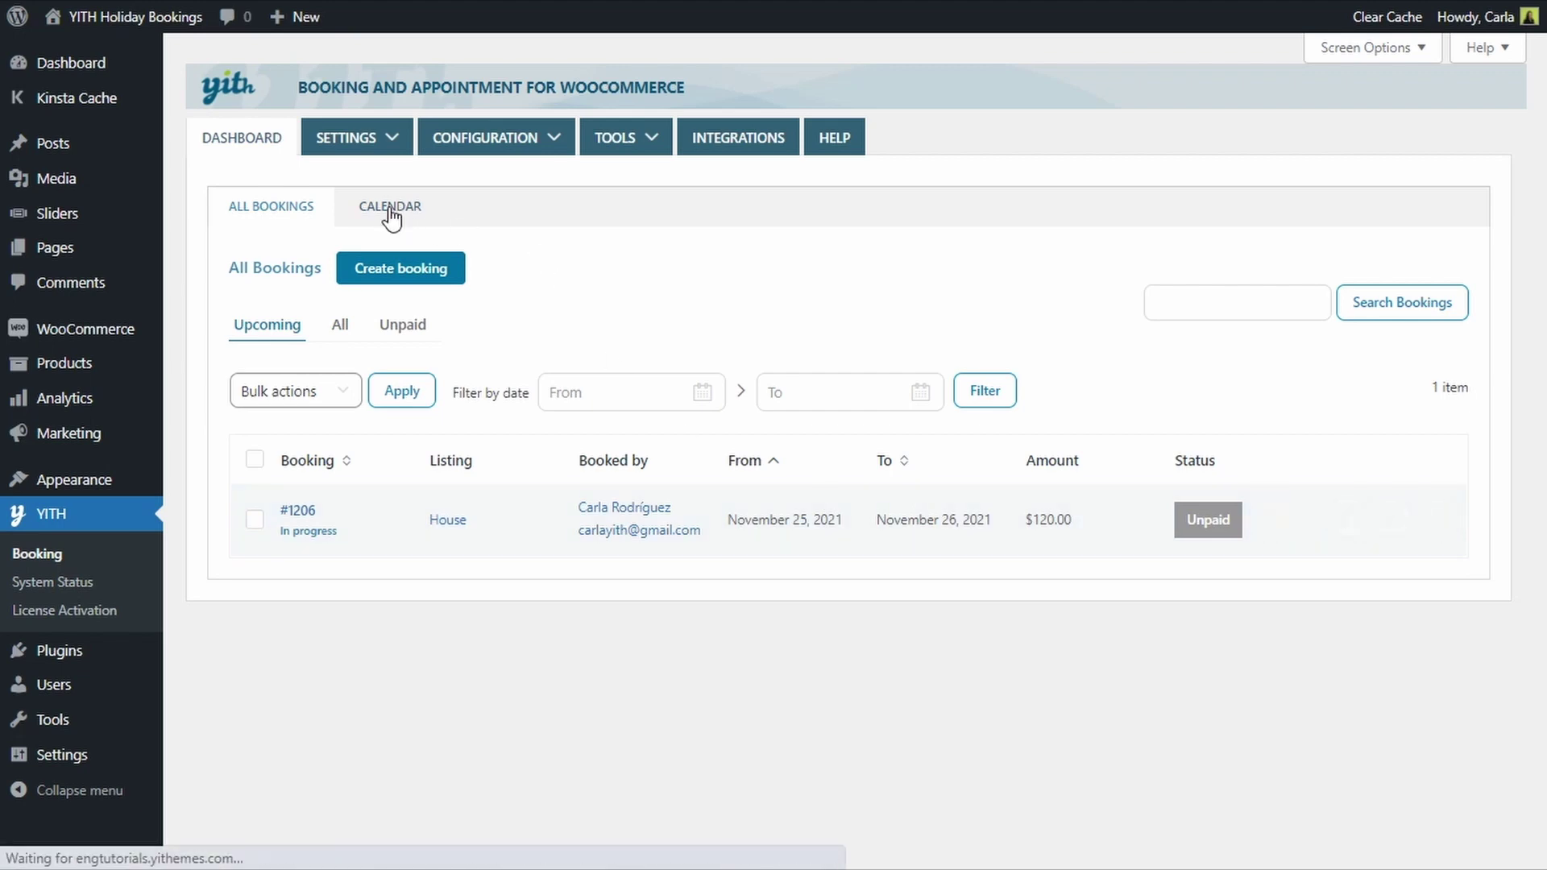
scroll(597, 418, down, 4)
scroll(606, 421, down, 3)
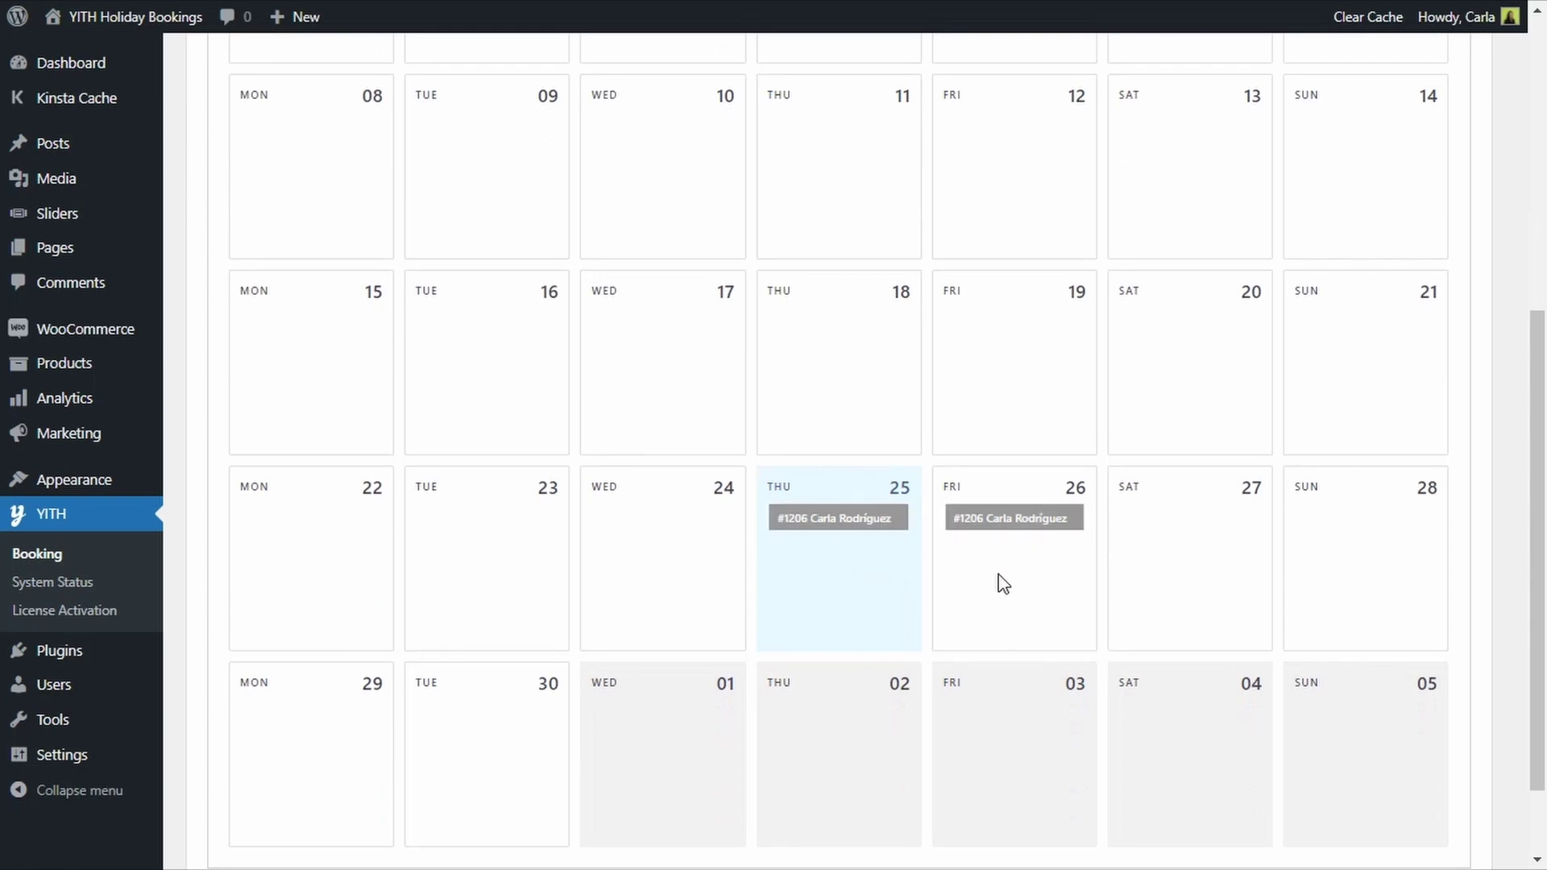
scroll(1003, 584, up, 5)
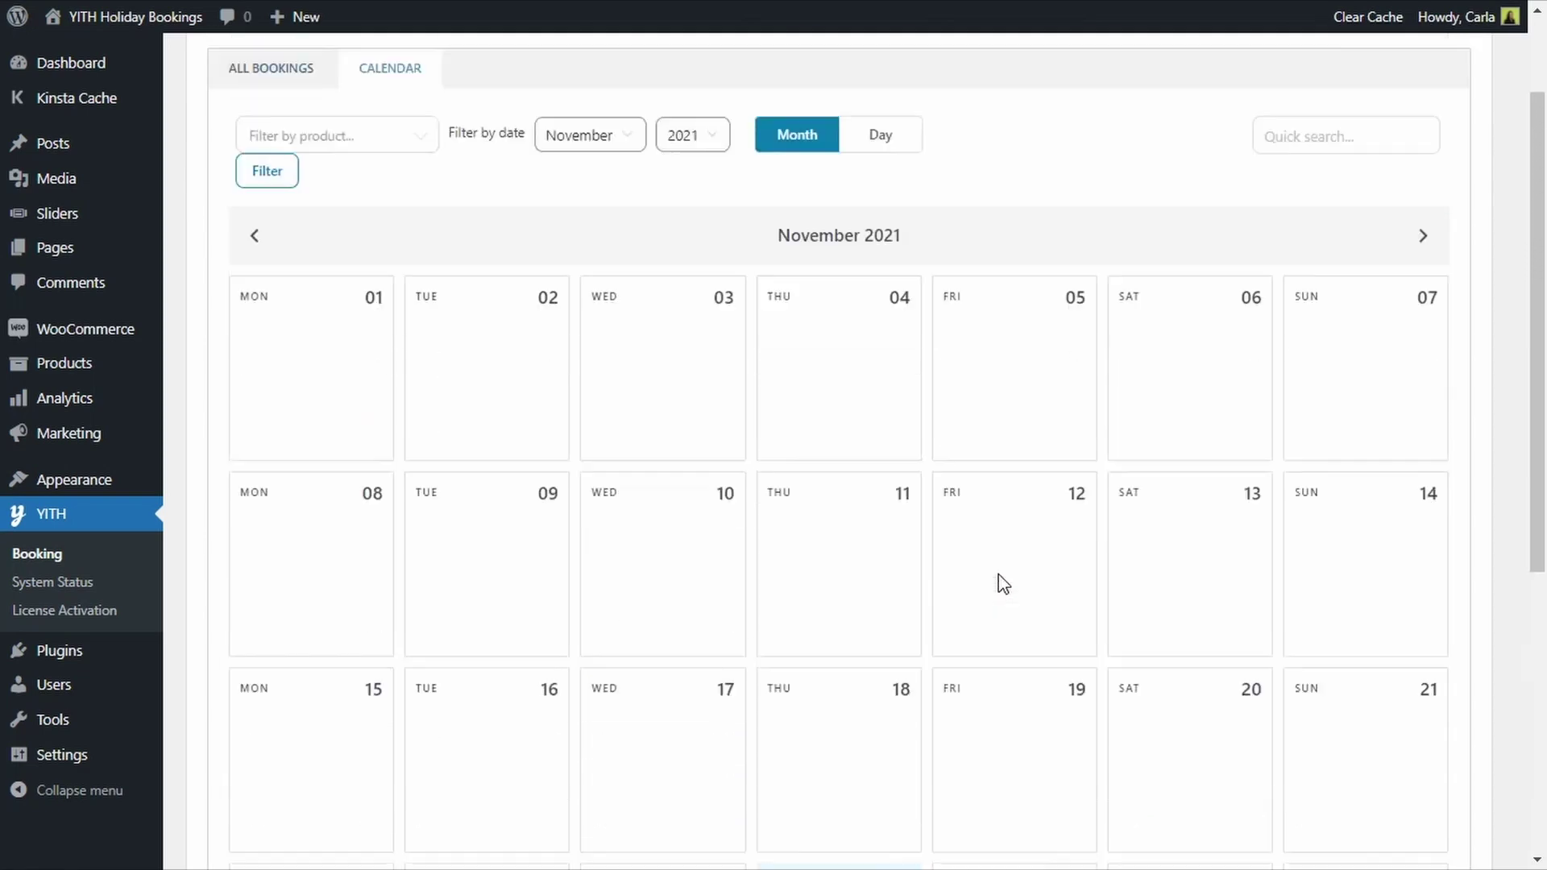
scroll(1003, 584, up, 1)
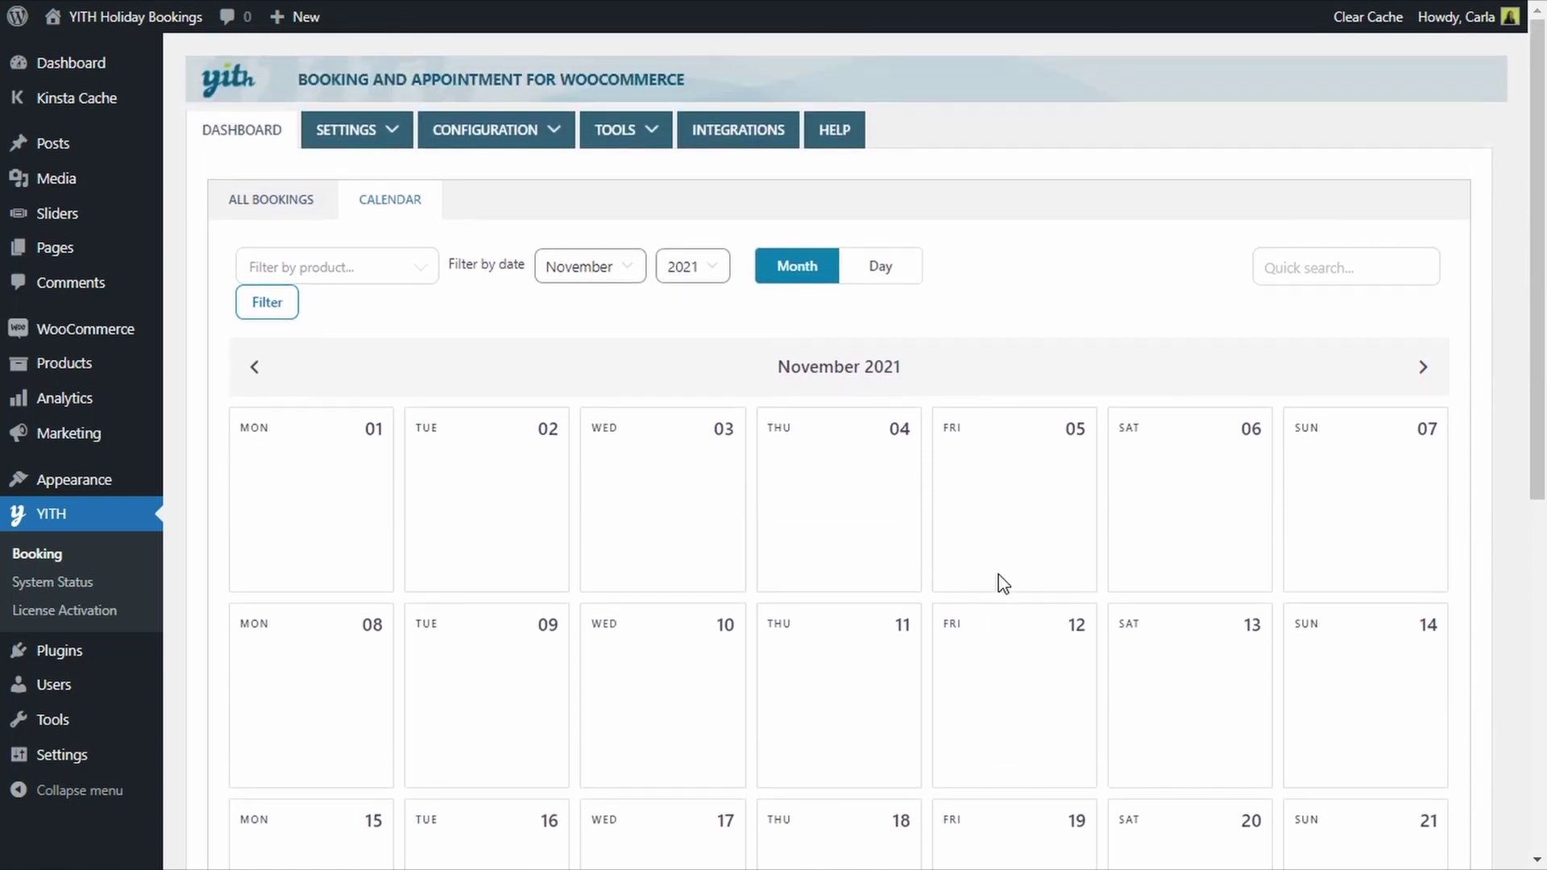